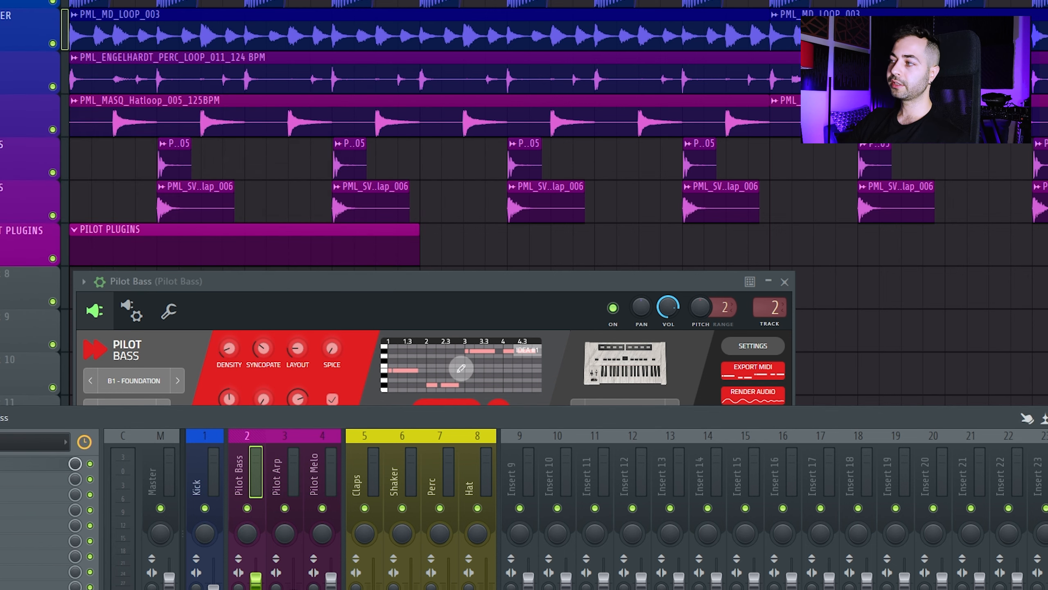
# Step: Hide the mixer and look through Pilot Bass's playing styles and its key and scale choices
pyautogui.press('F9')
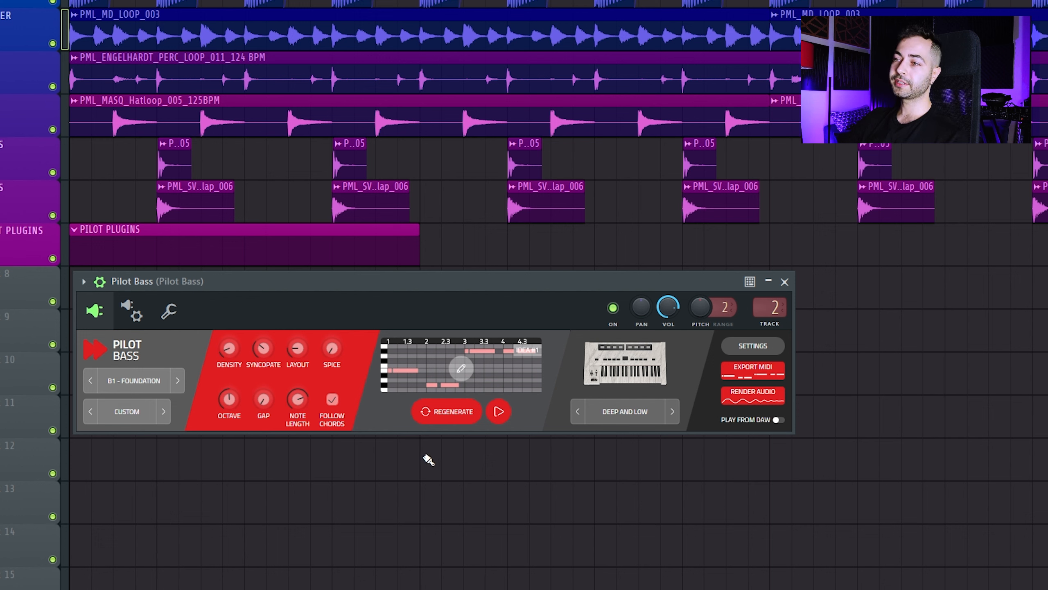
pyautogui.click(746, 403)
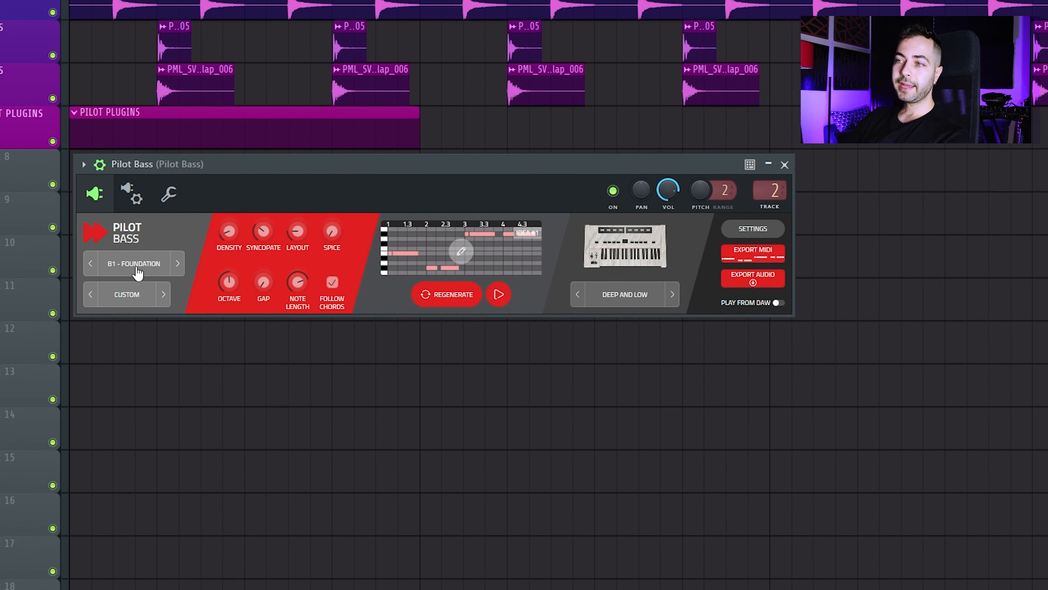
pyautogui.click(152, 267)
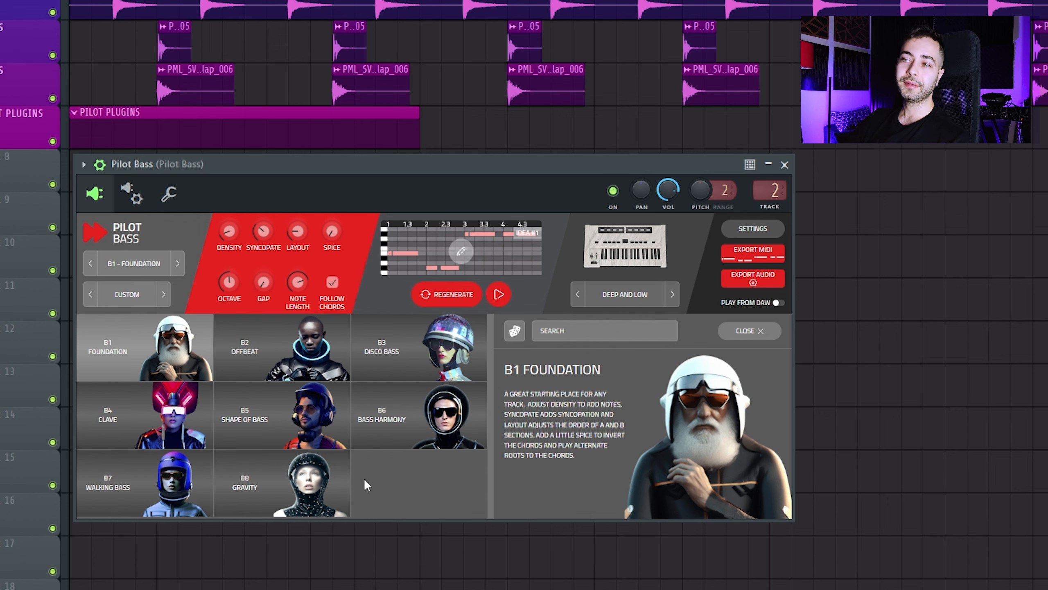
pyautogui.click(139, 294)
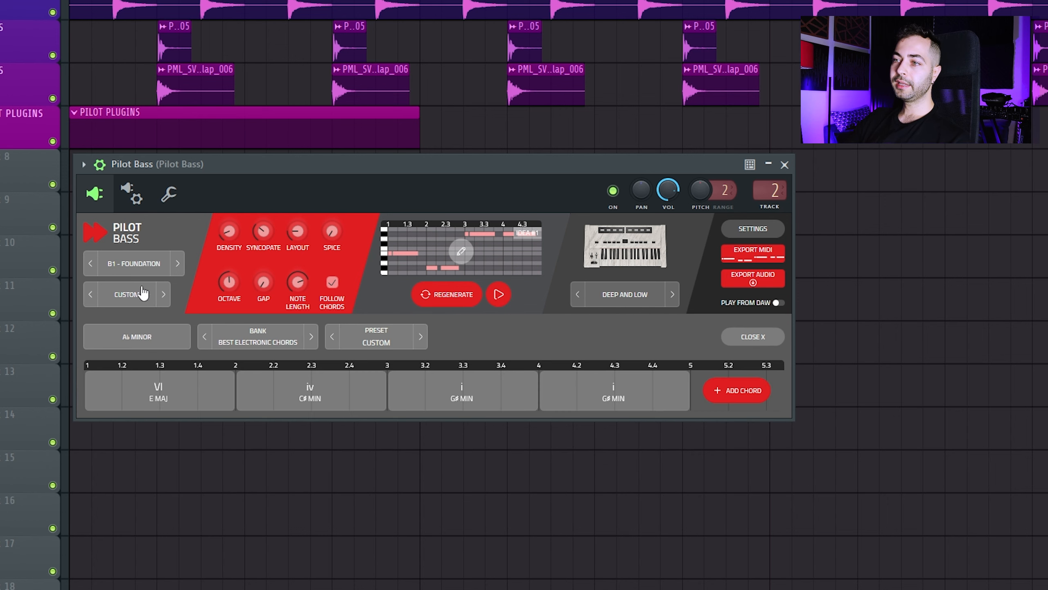
pyautogui.click(141, 337)
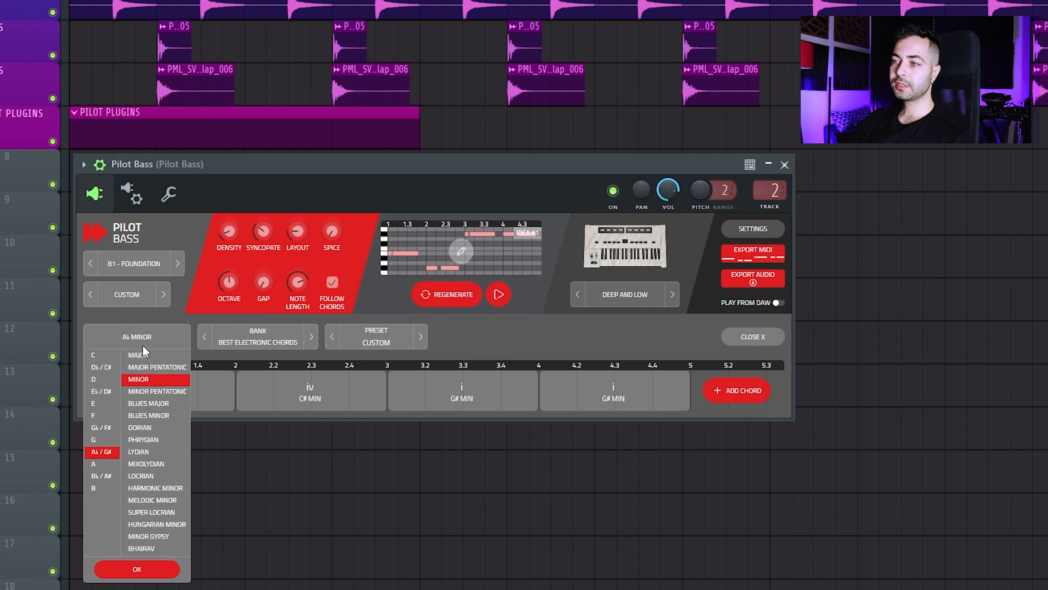
# Step: Set the chord bank to Best Electronic Chords and look through its progression presets
pyautogui.click(259, 329)
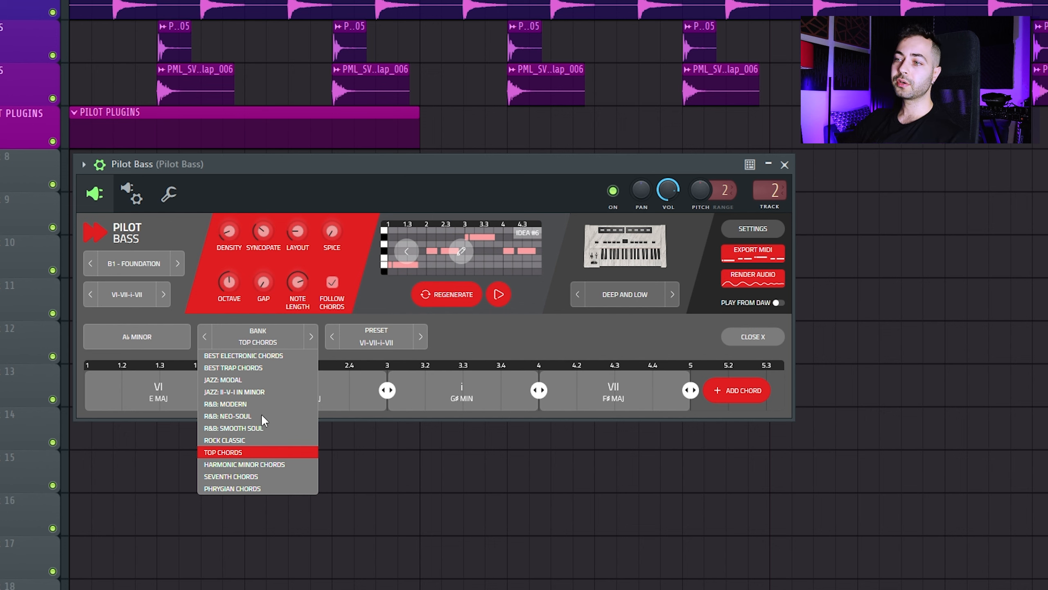
pyautogui.click(235, 357)
pyautogui.click(375, 340)
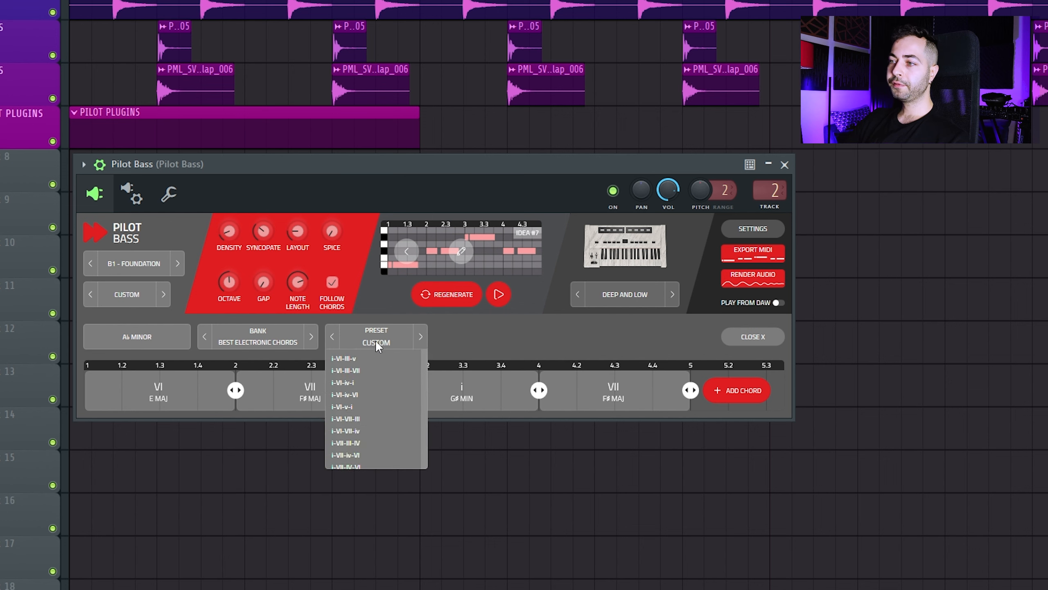
pyautogui.moveTo(425, 398)
pyautogui.mouseDown()
pyautogui.moveTo(433, 585)
pyautogui.moveTo(427, 397)
pyautogui.mouseUp()
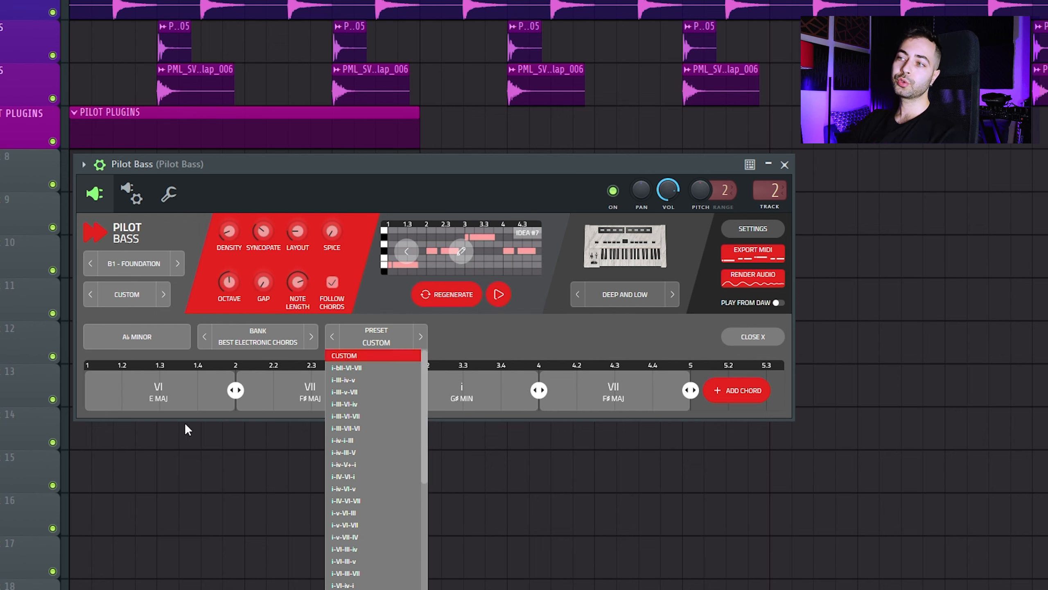
pyautogui.click(374, 296)
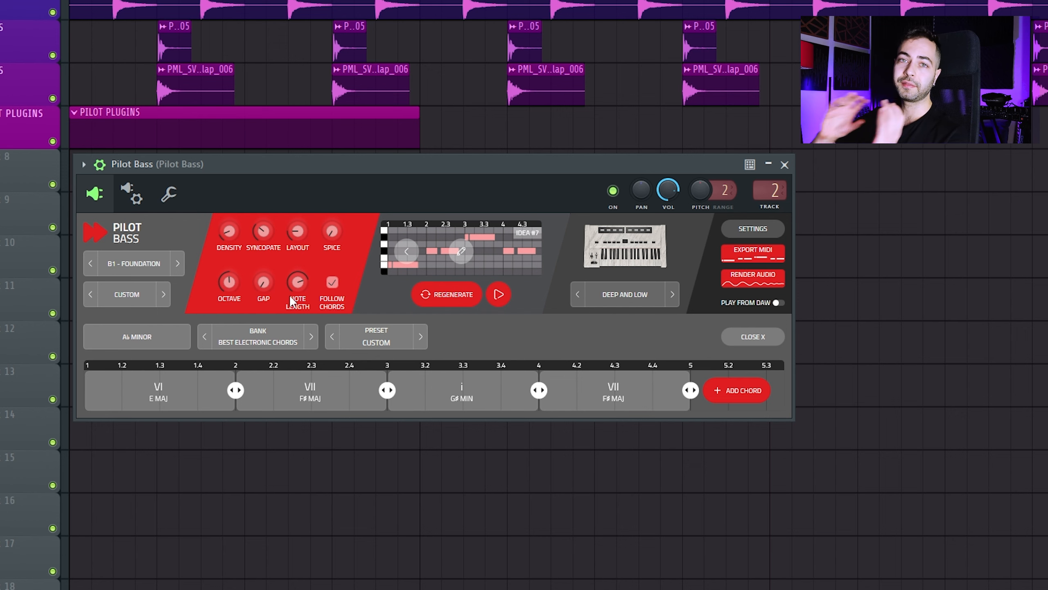
# Step: Inspect the generated bass notes in the note editor and browse the recommended bass instruments
pyautogui.click(462, 252)
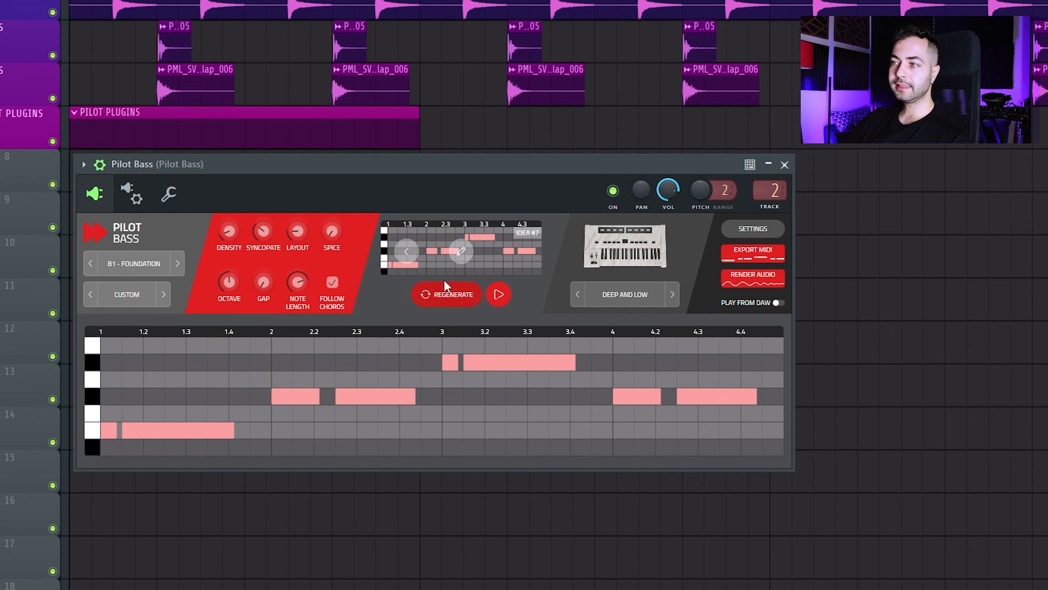
pyautogui.click(467, 257)
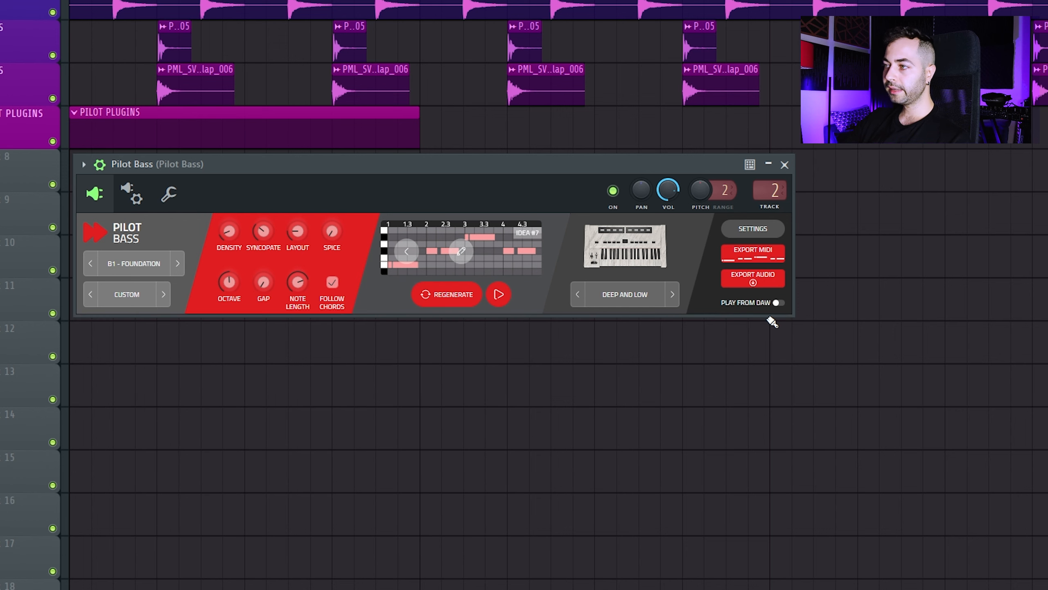
pyautogui.click(627, 297)
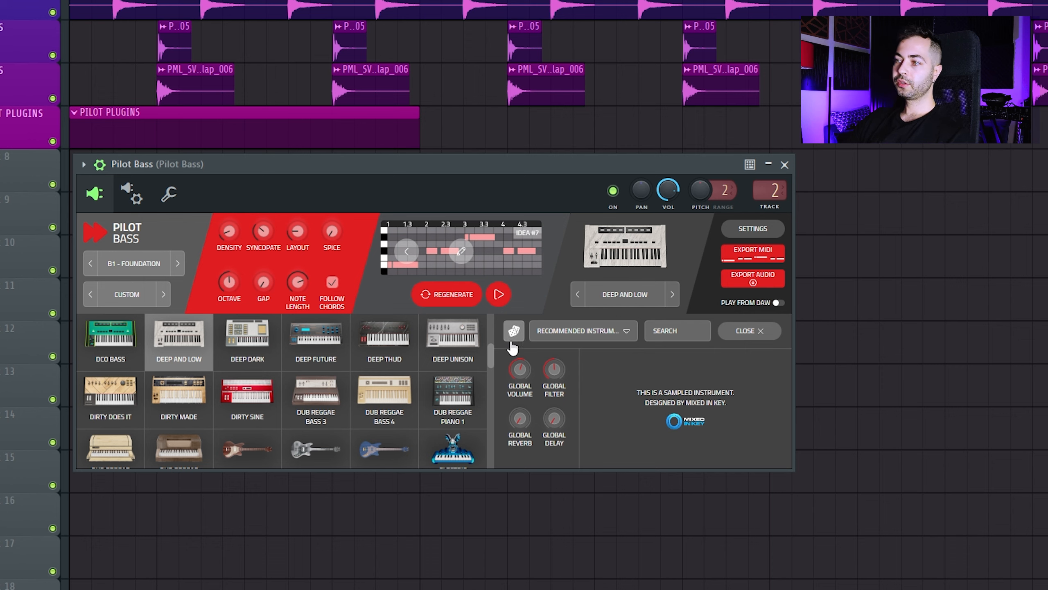
pyautogui.moveTo(493, 356); pyautogui.dragTo(520, 447)
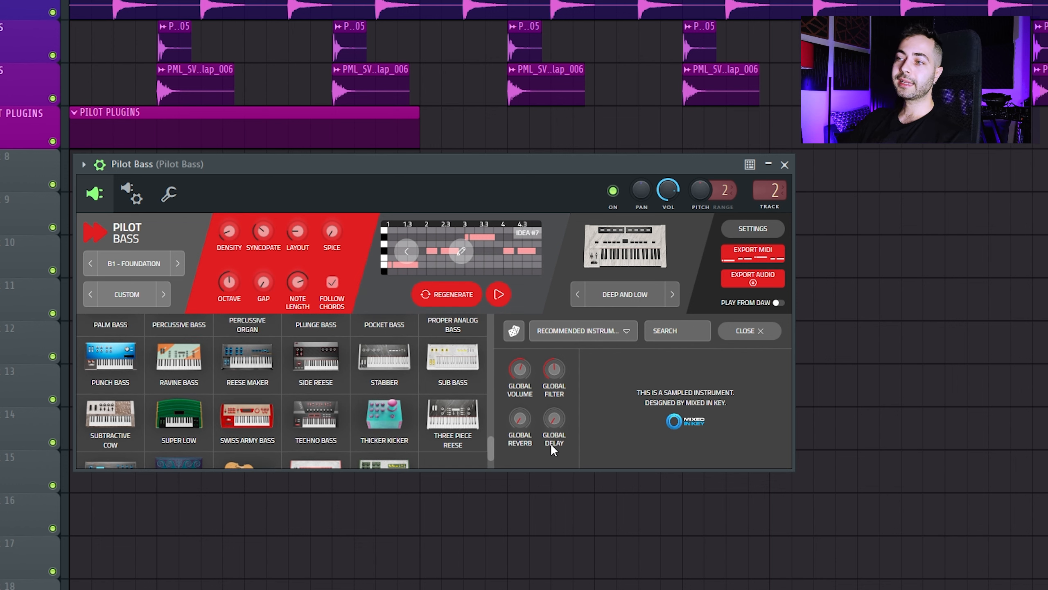
pyautogui.scroll(1, 491, 450)
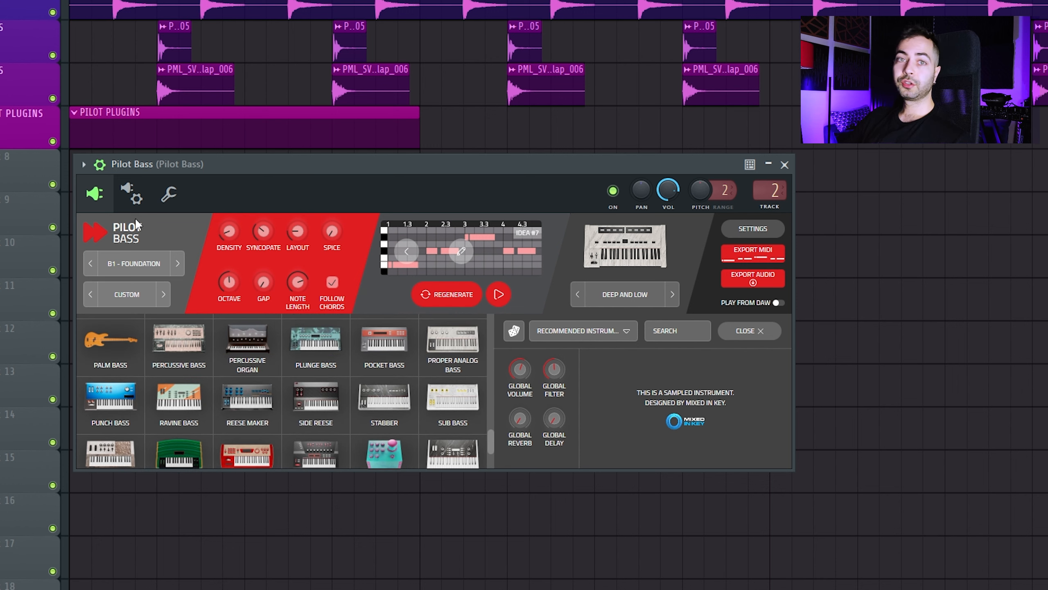
pyautogui.moveTo(491, 438); pyautogui.dragTo(493, 456)
pyautogui.scroll(1, 493, 455)
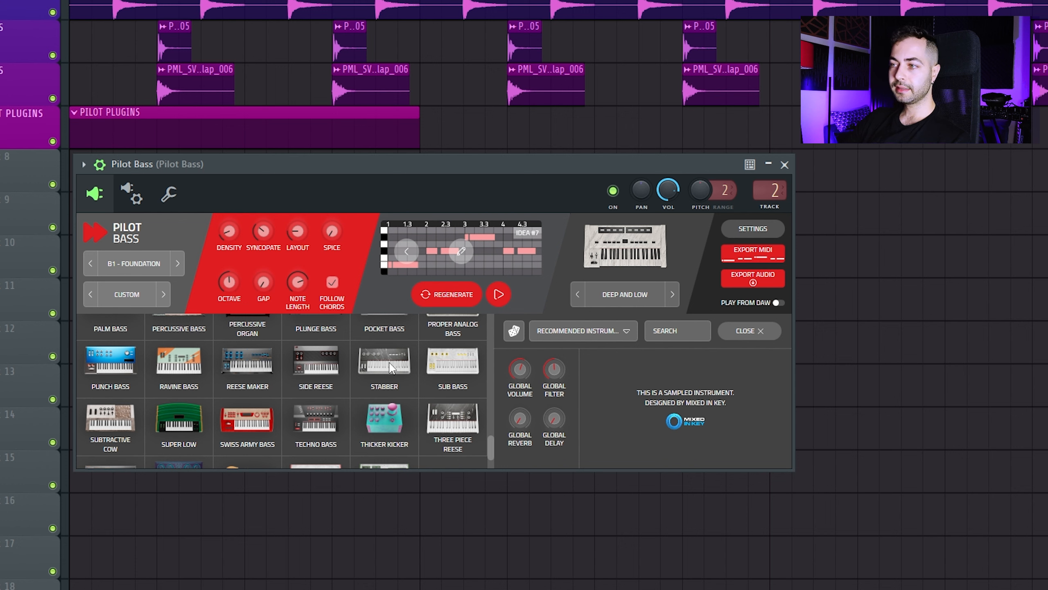
# Step: Load the Stabber instrument and audition the bass line with it
pyautogui.click(390, 367)
pyautogui.click(499, 295)
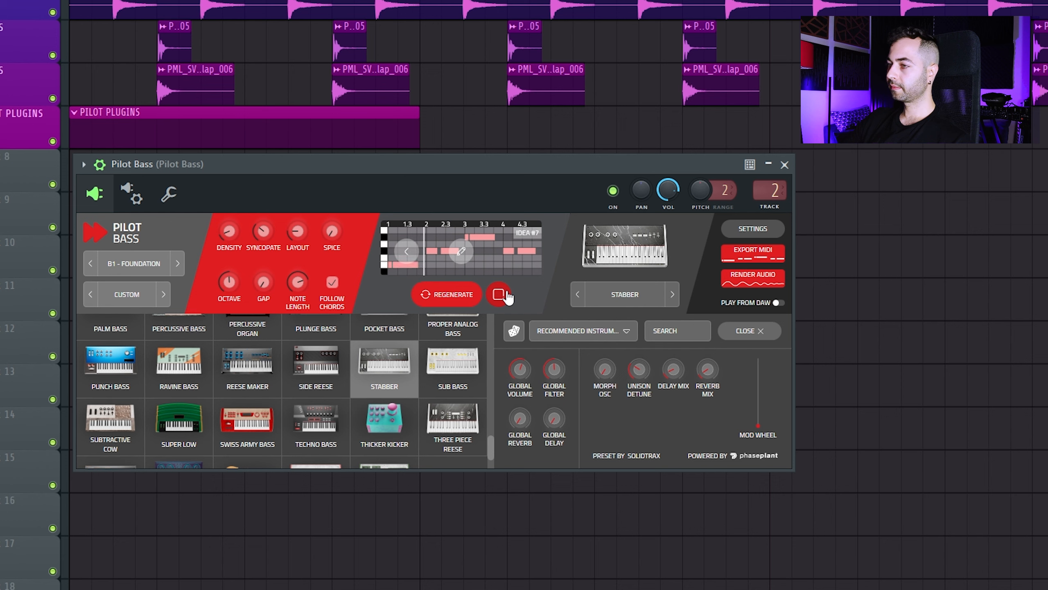
pyautogui.click(501, 294)
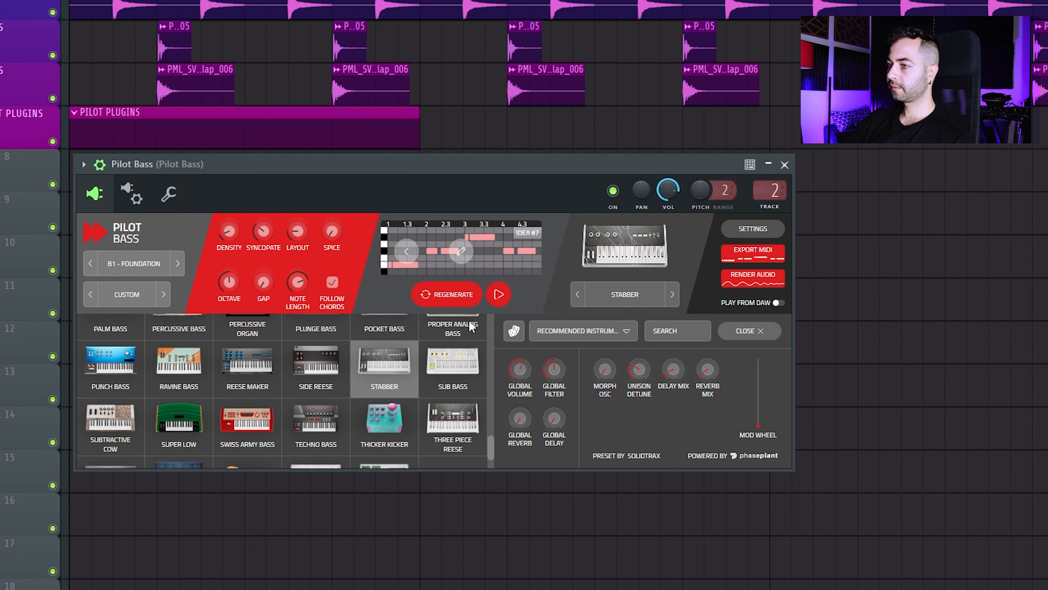
# Step: Load the Techno Bass instrument and audition the bass line with it
pyautogui.click(308, 438)
pyautogui.click(499, 295)
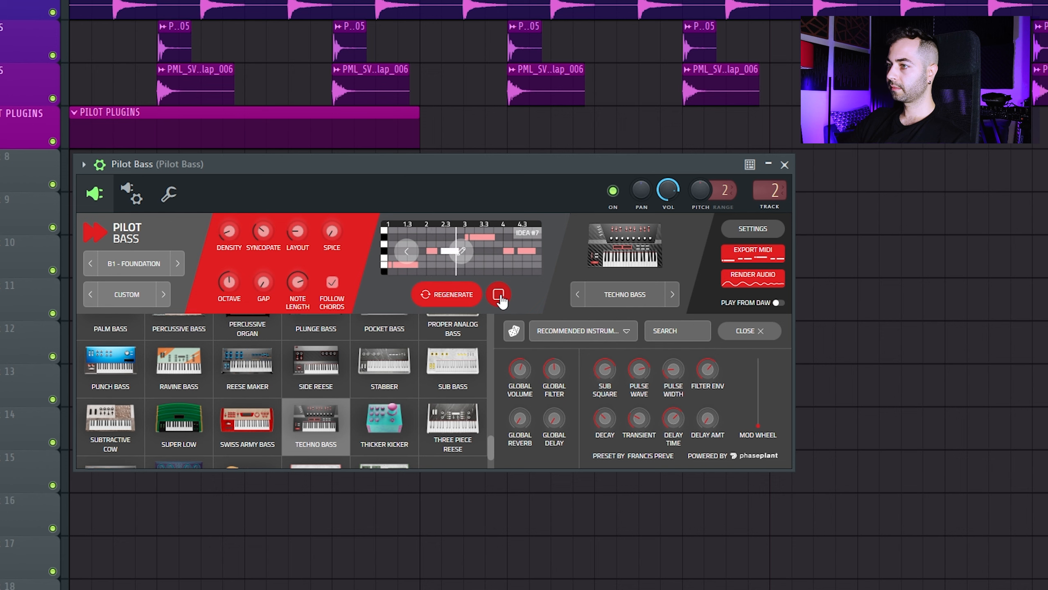
pyautogui.click(499, 294)
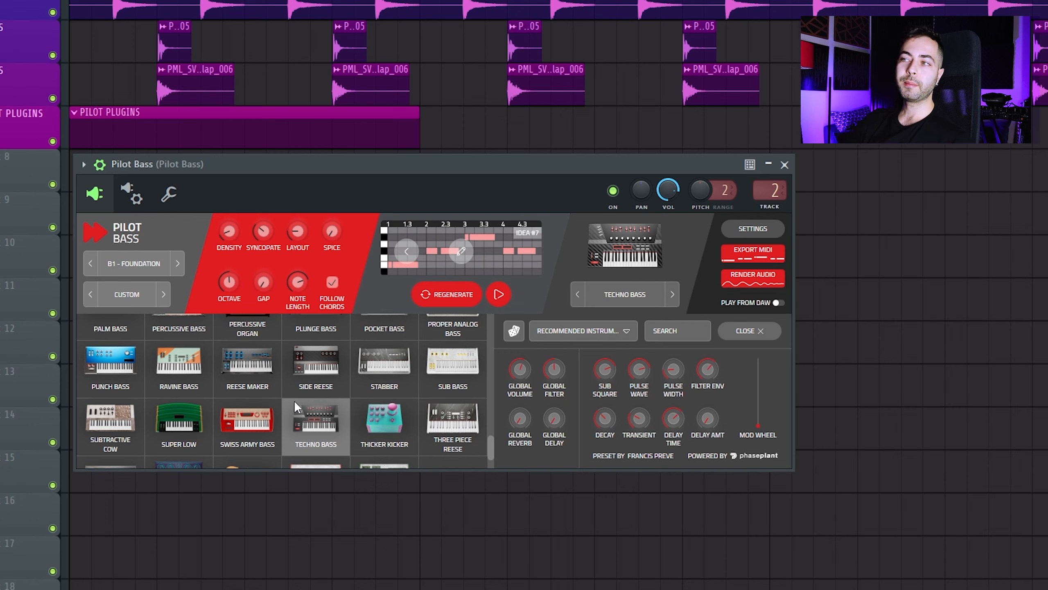
pyautogui.moveTo(491, 449); pyautogui.dragTo(523, 484)
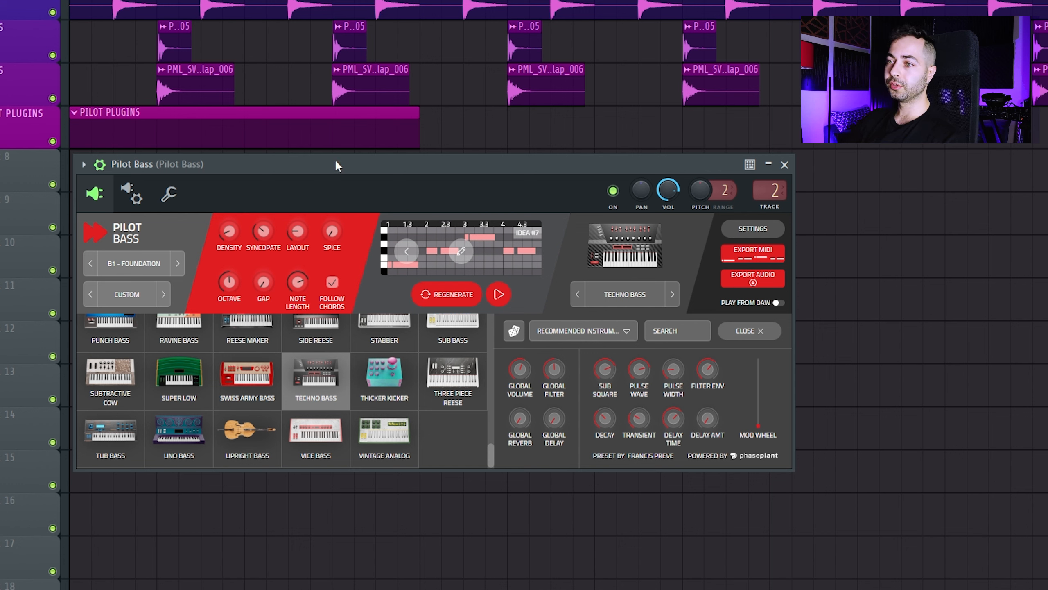
# Step: Change the first, second and fourth chords of the bass progression to i (G# min)
pyautogui.click(140, 298)
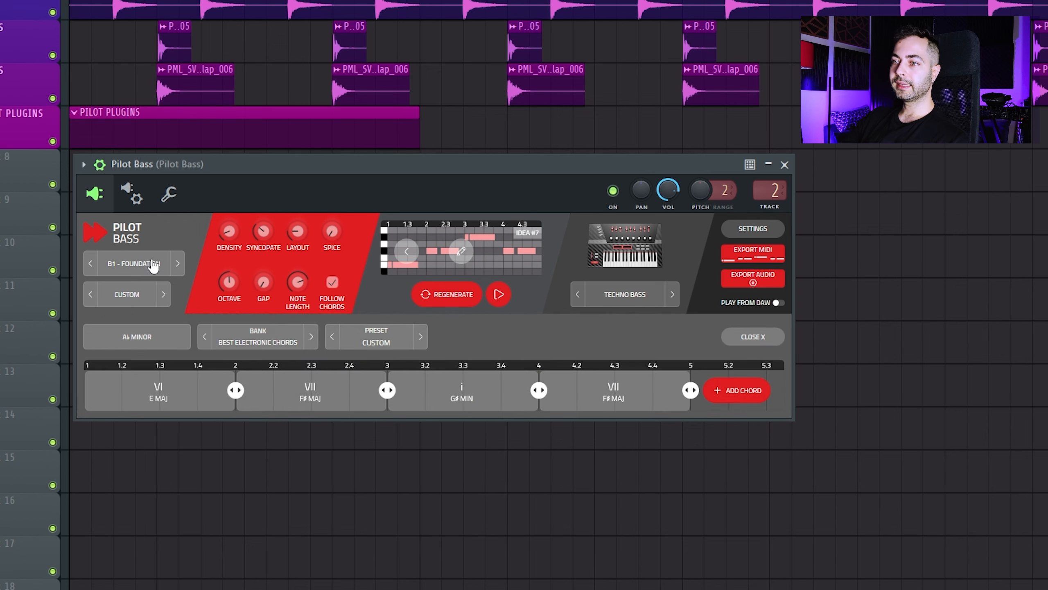
pyautogui.click(148, 336)
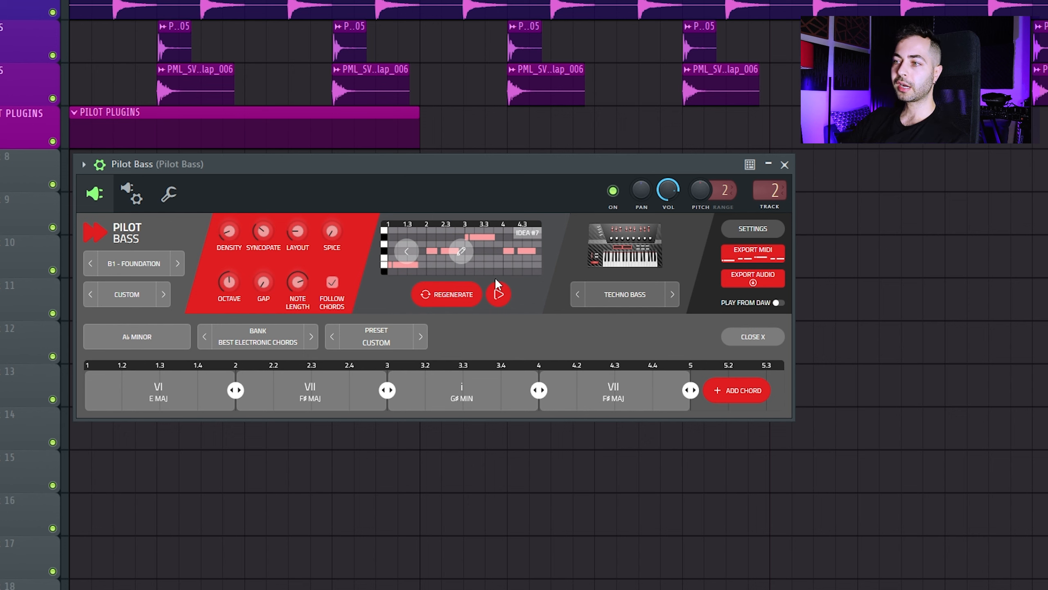
pyautogui.click(408, 340)
pyautogui.click(499, 334)
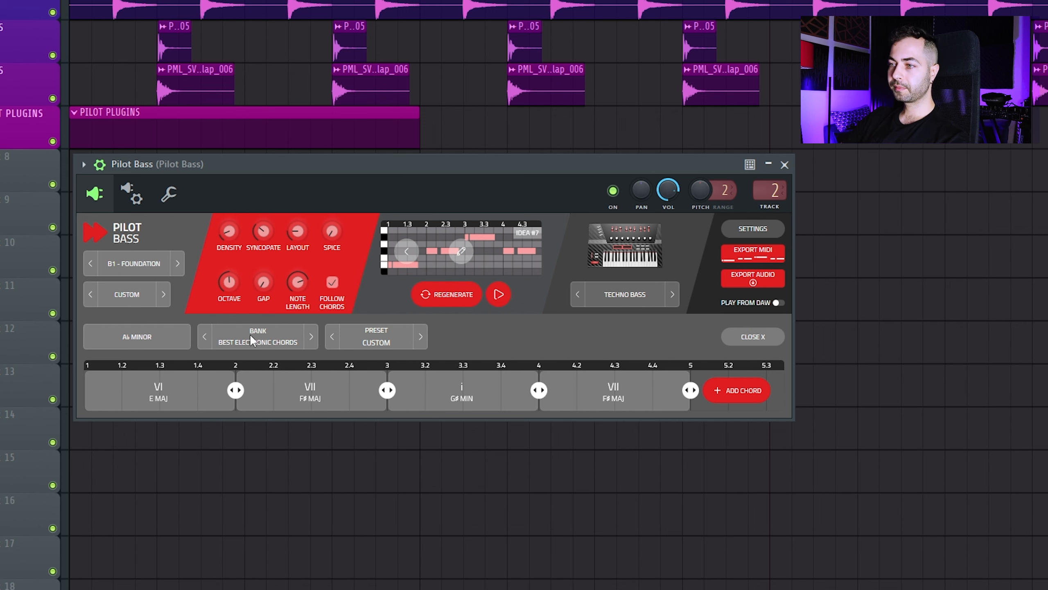
pyautogui.click(179, 399)
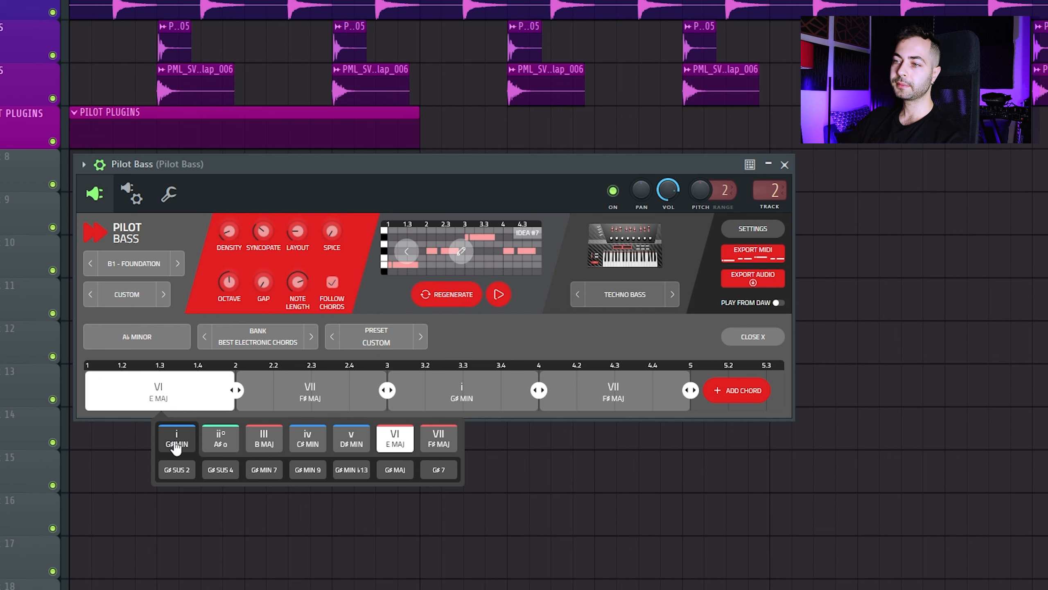
pyautogui.click(177, 447)
pyautogui.click(312, 399)
pyautogui.click(330, 444)
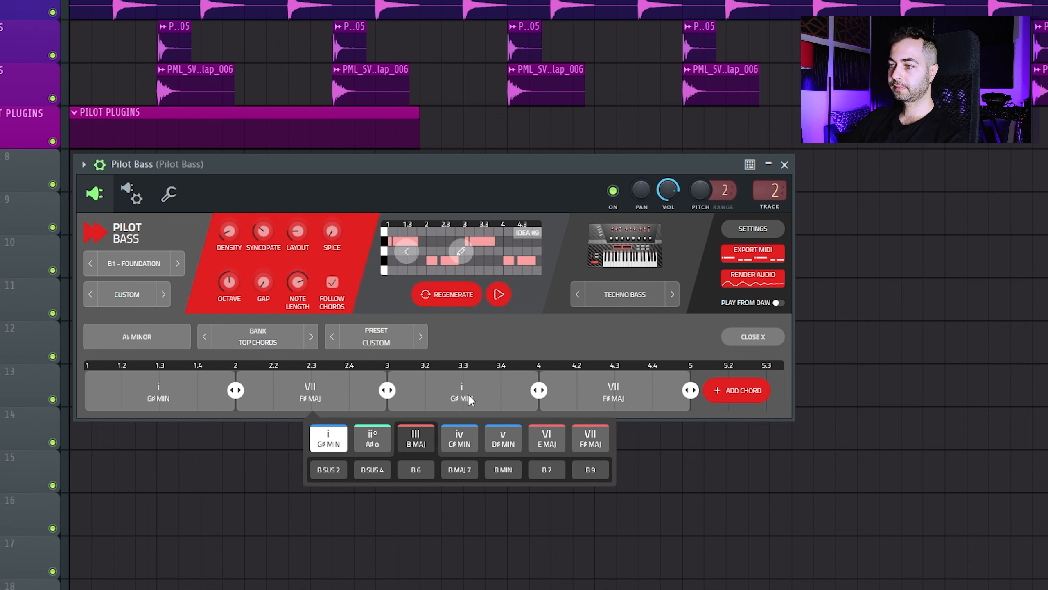
pyautogui.click(469, 400)
pyautogui.click(575, 405)
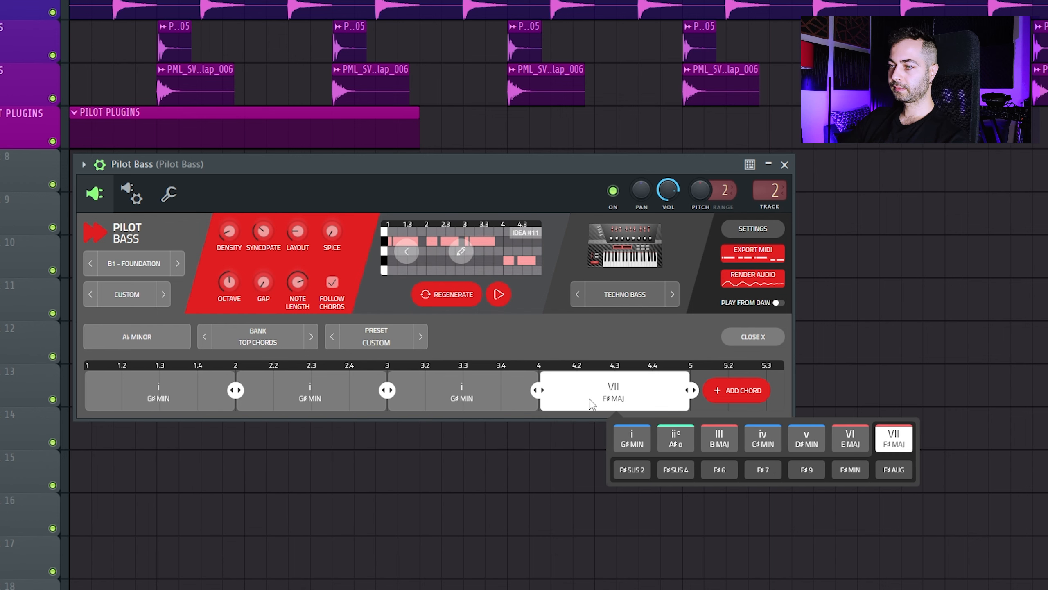
pyautogui.click(633, 442)
pyautogui.click(469, 160)
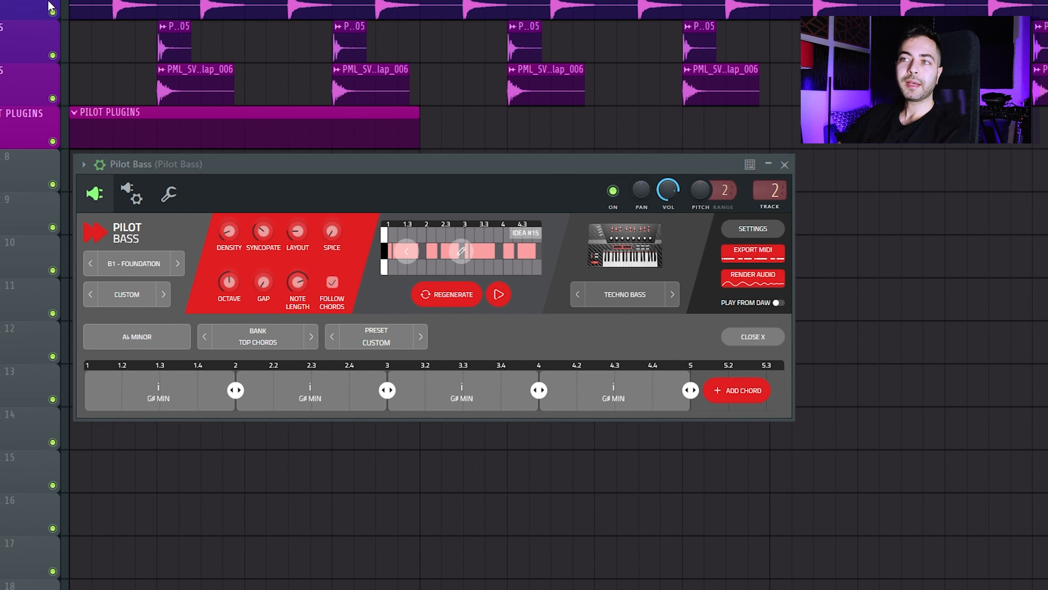
# Step: Mute the shaker, perc, hat and both claps tracks and play the bass line with only the kick
pyautogui.moveTo(50, 5); pyautogui.dragTo(52, 104)
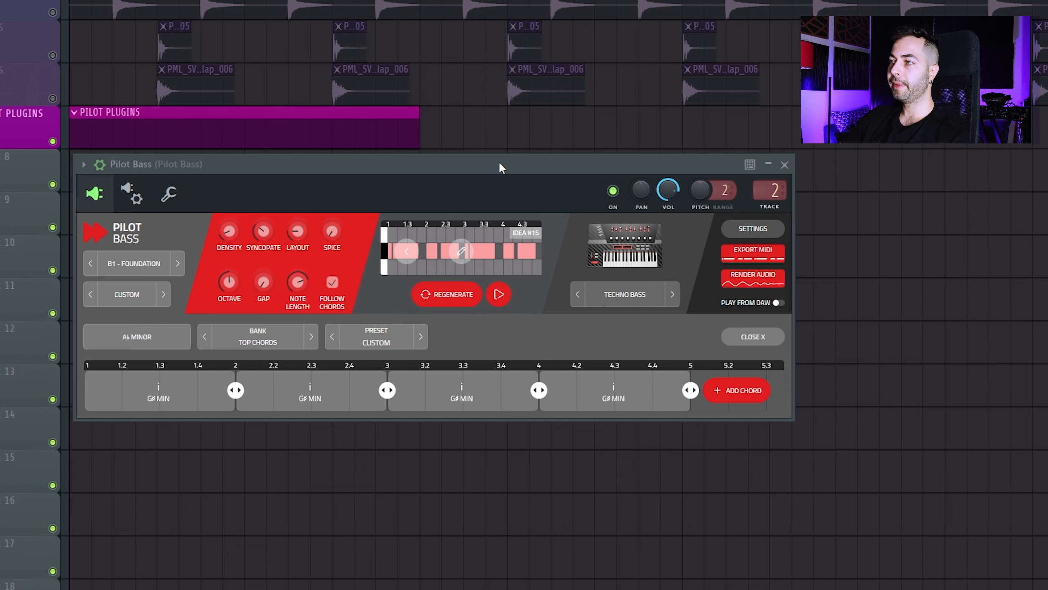
pyautogui.press('space')
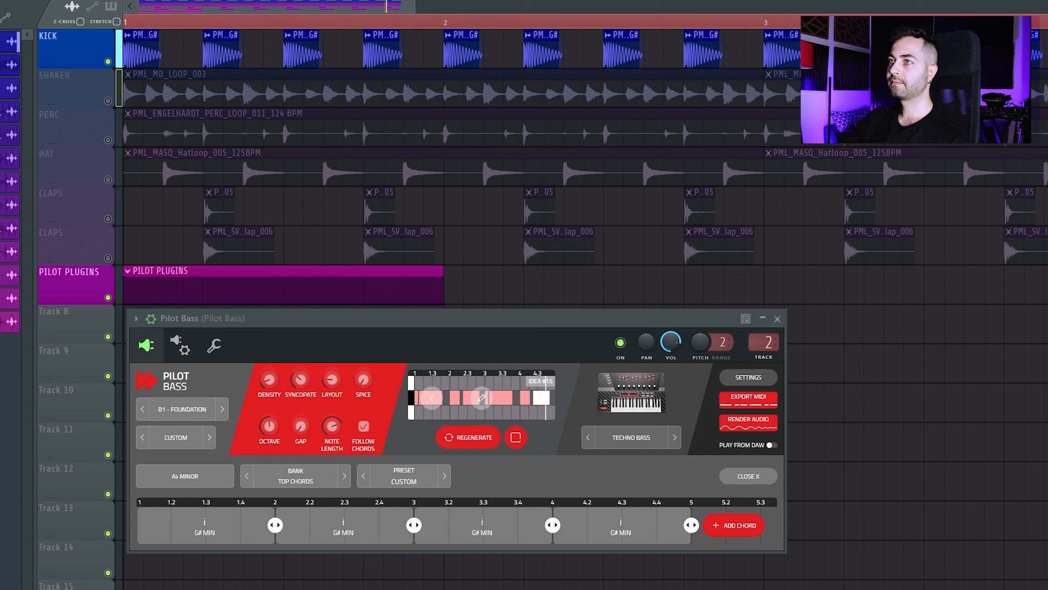
pyautogui.press('space')
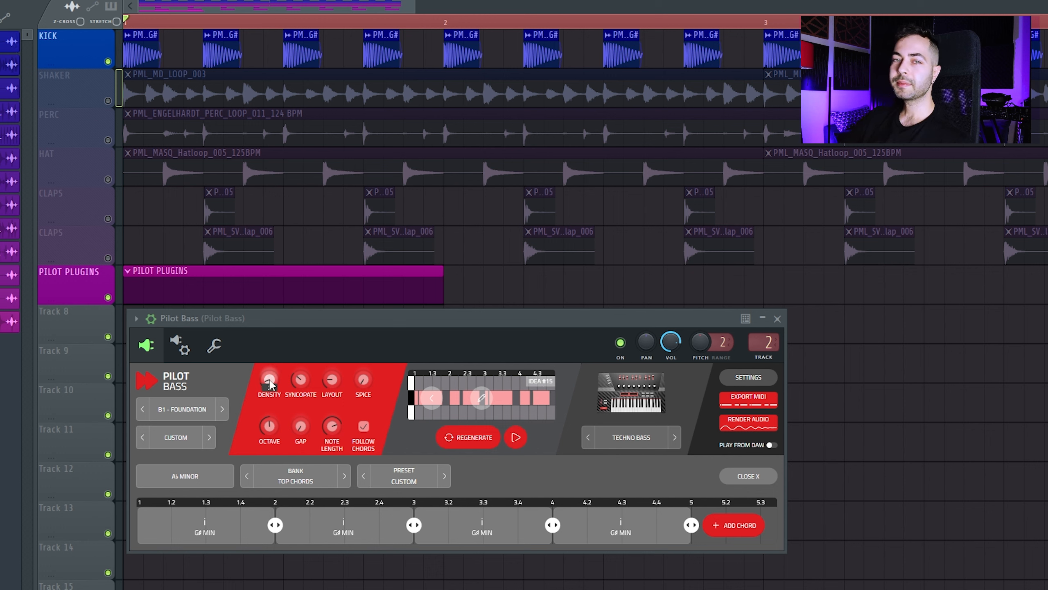
# Step: Raise the bass line's Density, start playback and increase its Syncopate amount
pyautogui.moveTo(270, 384)
pyautogui.mouseDown()
pyautogui.moveTo(266, 365)
pyautogui.moveTo(281, 381)
pyautogui.mouseUp()
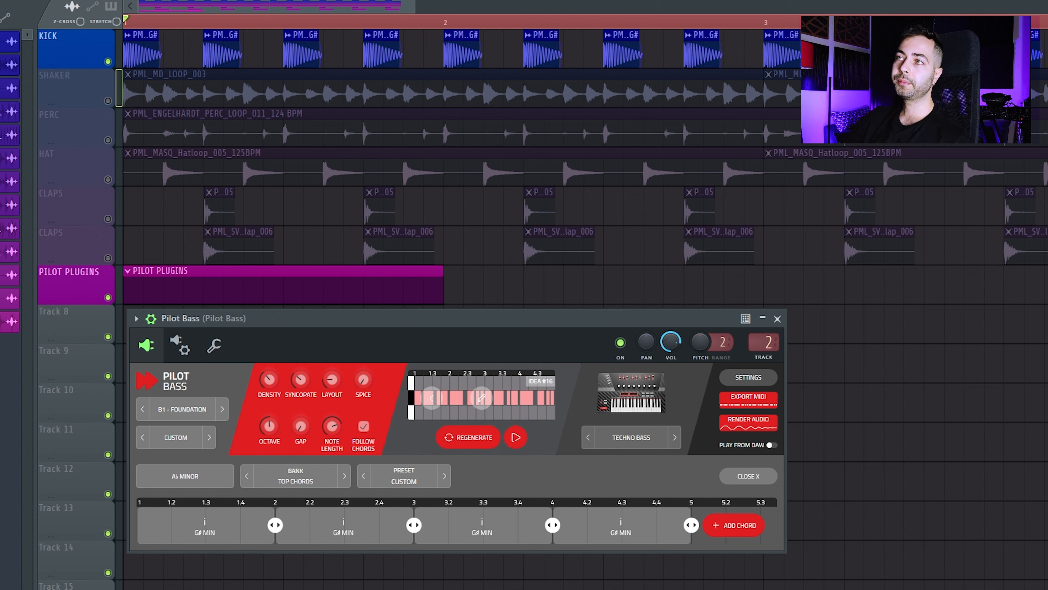
pyautogui.press('space')
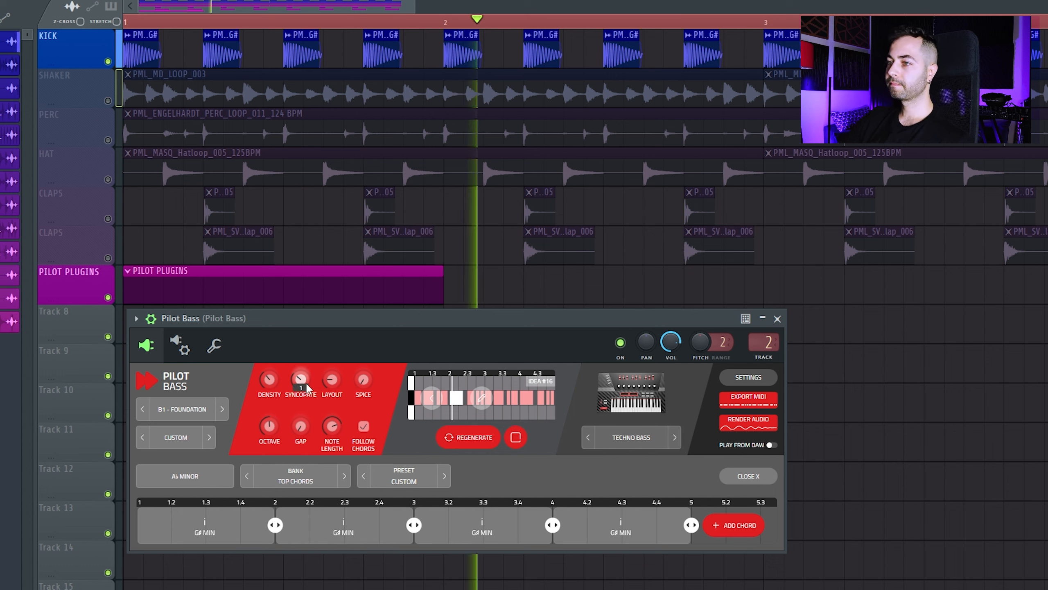
pyautogui.moveTo(305, 382)
pyautogui.moveTo(305, 382); pyautogui.dragTo(306, 363)
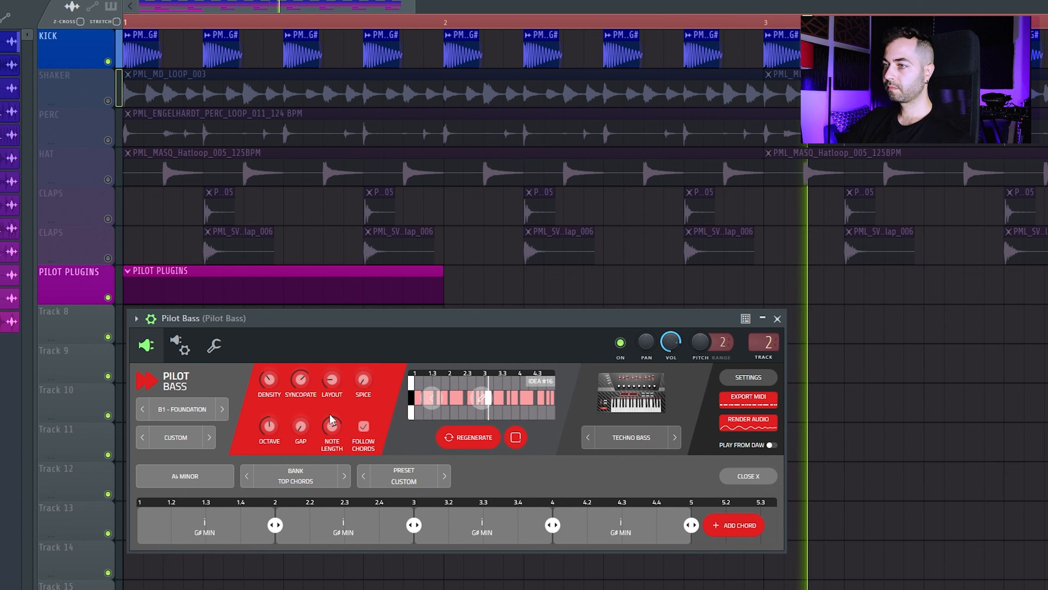
# Step: Adjust the bass line's Note Length and raise its Density further during playback
pyautogui.moveTo(332, 436)
pyautogui.moveTo(332, 436); pyautogui.dragTo(334, 422)
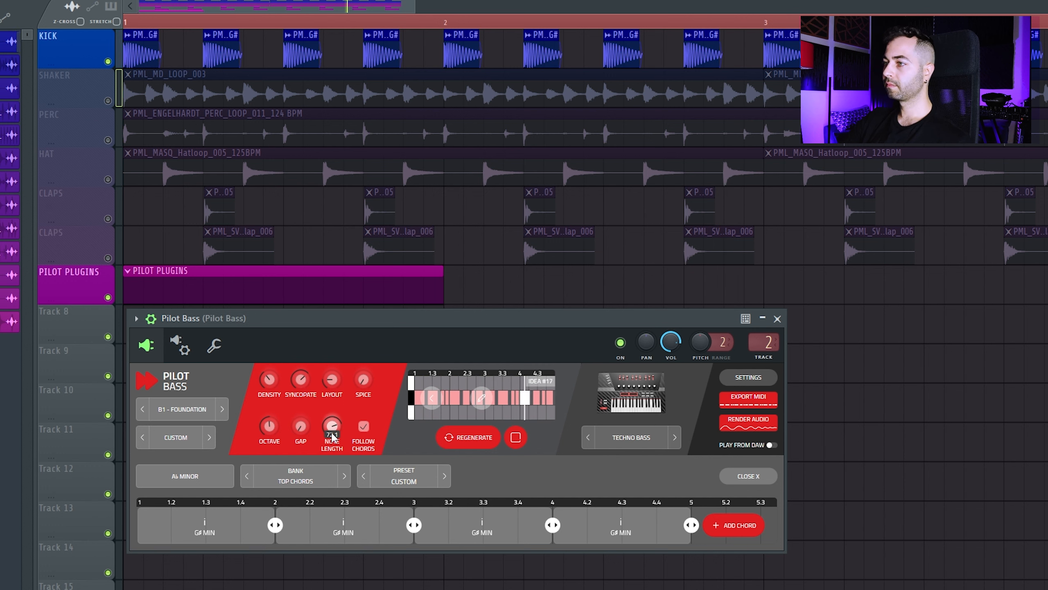
pyautogui.moveTo(269, 379); pyautogui.dragTo(395, 425)
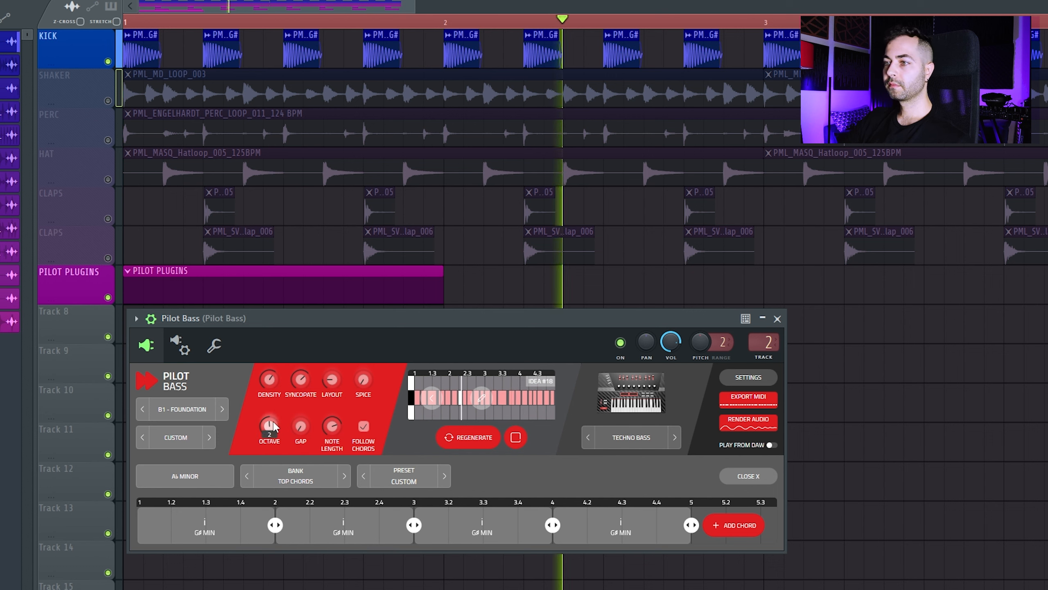
# Step: Adjust the bass line's Octave and Layout amounts during playback
pyautogui.moveTo(271, 431); pyautogui.dragTo(273, 432)
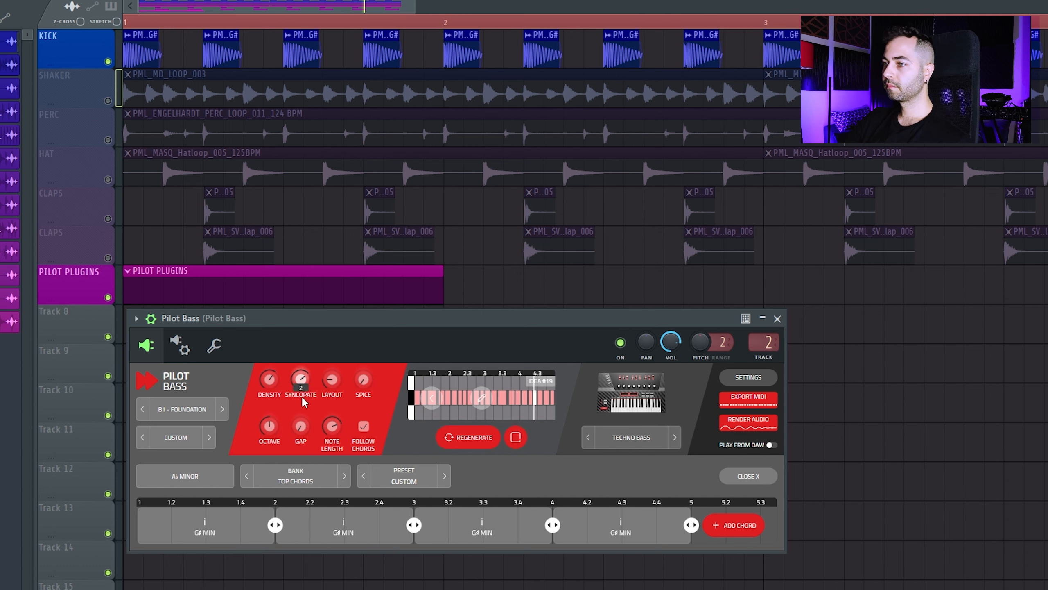
pyautogui.moveTo(335, 386); pyautogui.dragTo(338, 388)
pyautogui.moveTo(332, 364); pyautogui.dragTo(332, 363)
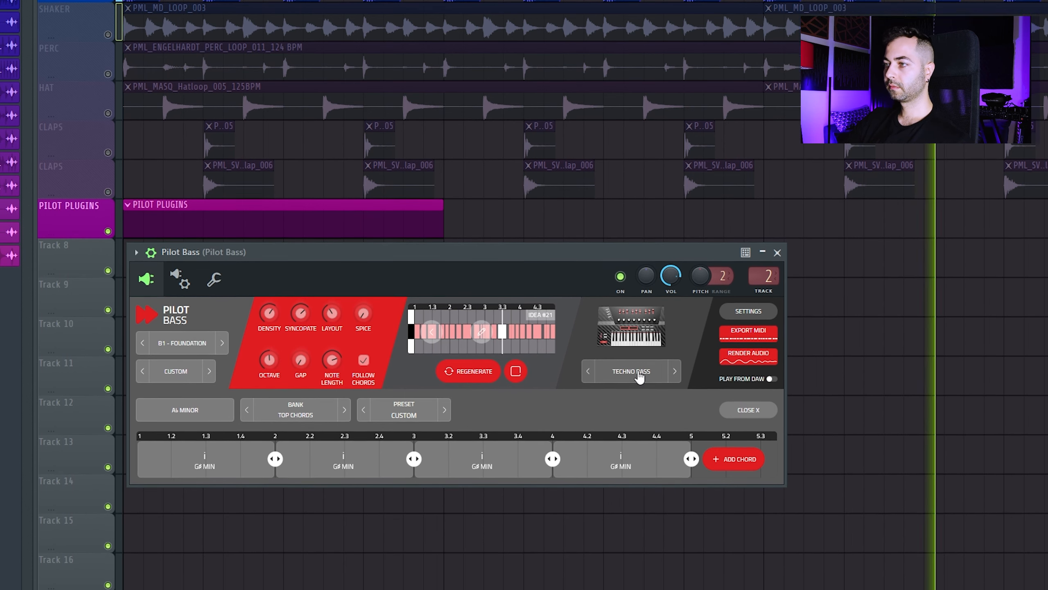
# Step: Try the Stabber instrument for the bass line and raise its mod wheel to about 0.340
pyautogui.click(632, 407)
pyautogui.click(418, 385)
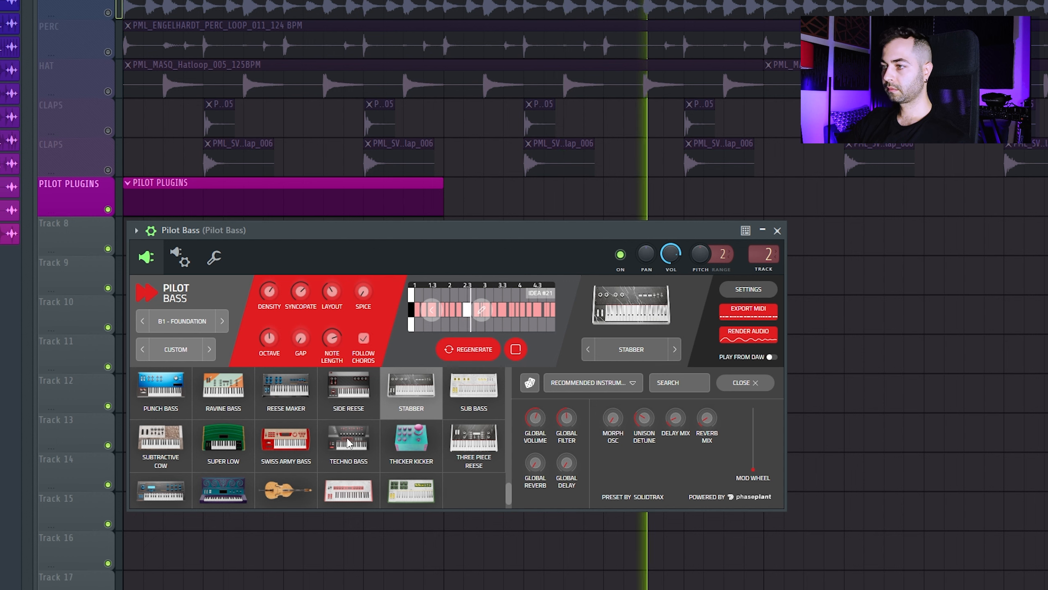
pyautogui.moveTo(749, 450)
pyautogui.mouseDown()
pyautogui.moveTo(741, 403)
pyautogui.moveTo(749, 446)
pyautogui.mouseUp()
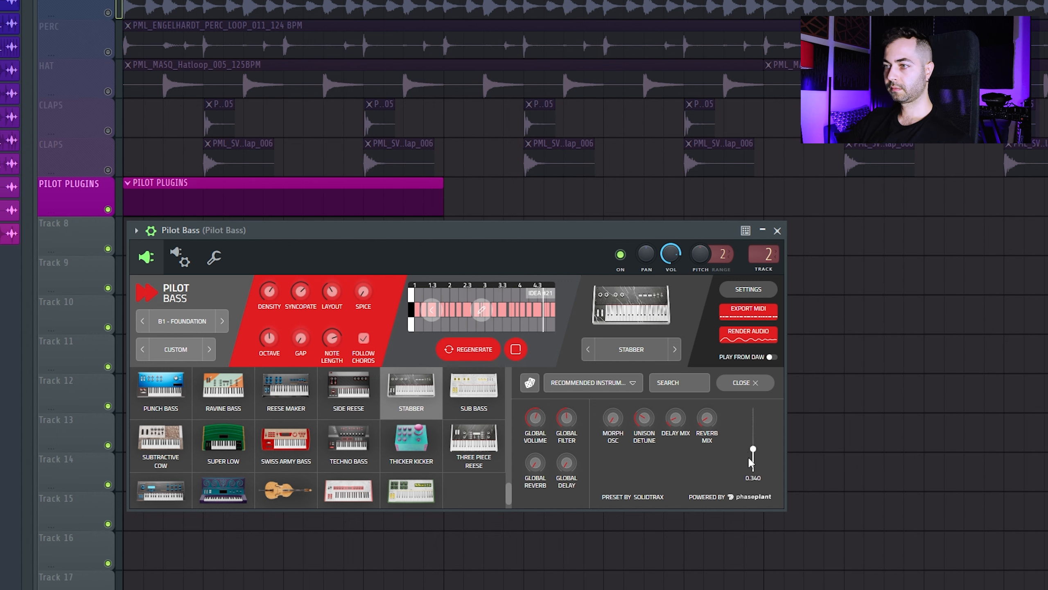
# Step: Switch the bass back to the Techno Bass instrument, try its mod wheel and Delay Time controls, and close the instrument browser
pyautogui.click(344, 436)
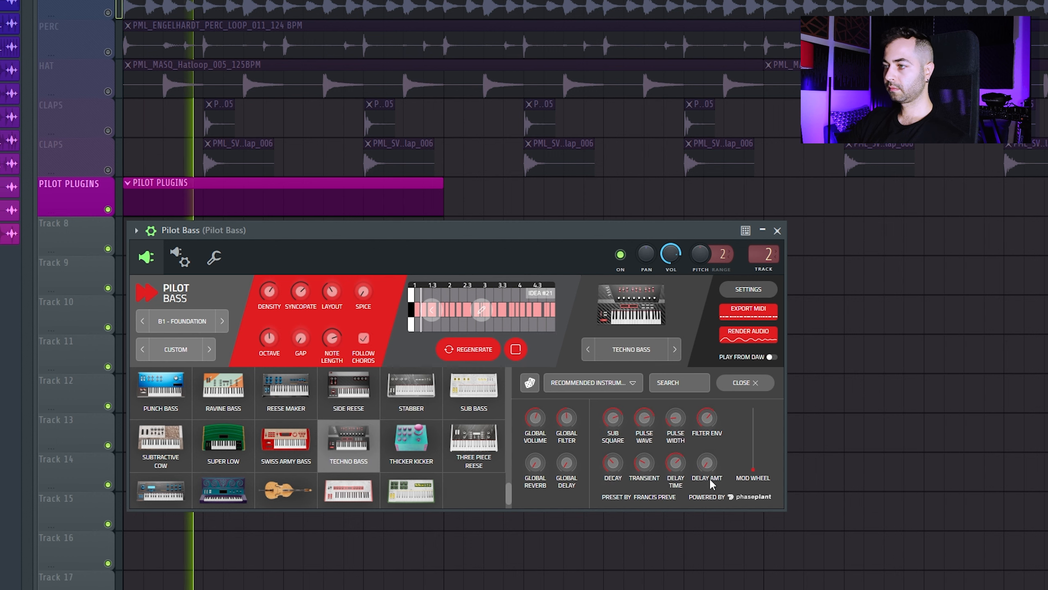
pyautogui.click(751, 442)
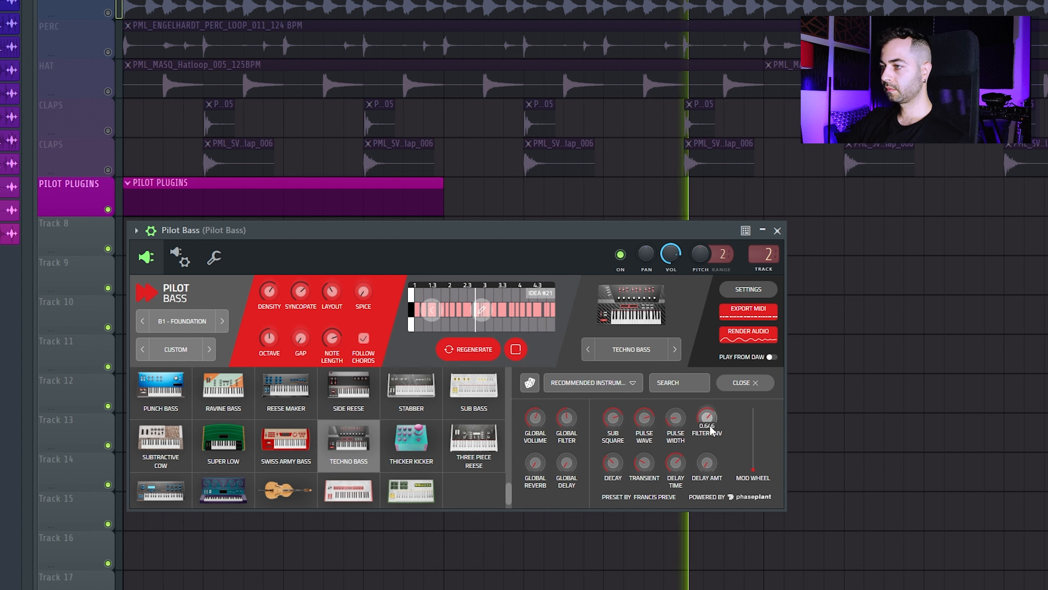
pyautogui.moveTo(676, 464); pyautogui.dragTo(676, 438)
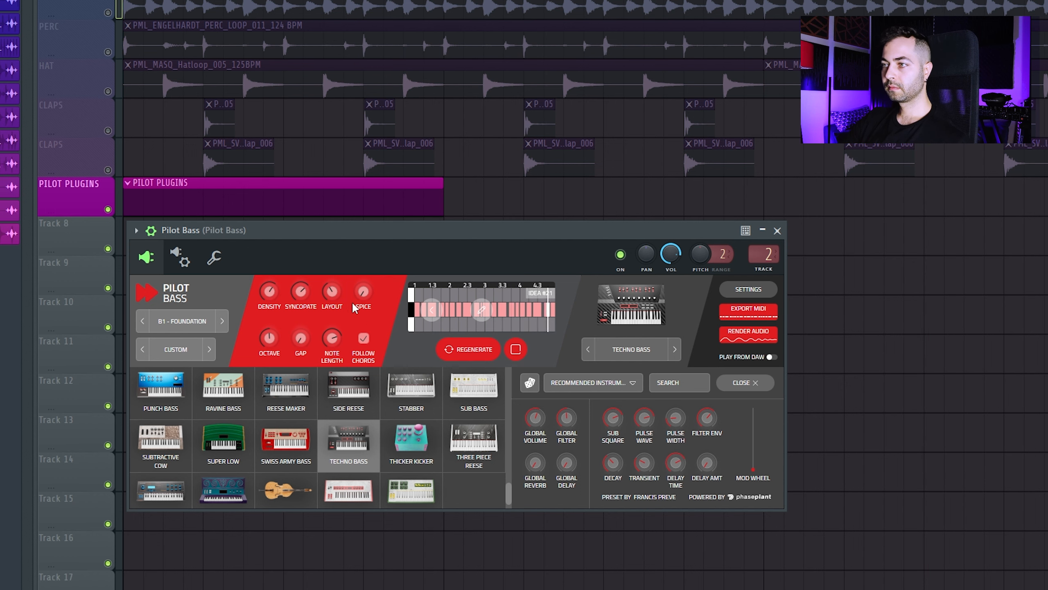
pyautogui.click(615, 359)
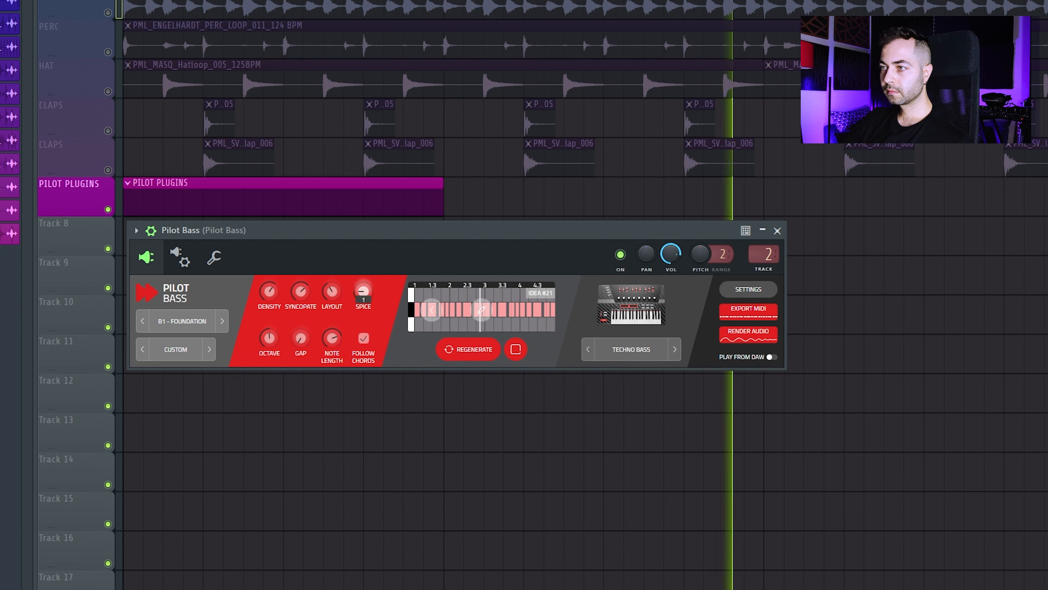
# Step: Adjust the bass line's Spice, regenerate the pattern and play the new idea with the kick
pyautogui.click(449, 335)
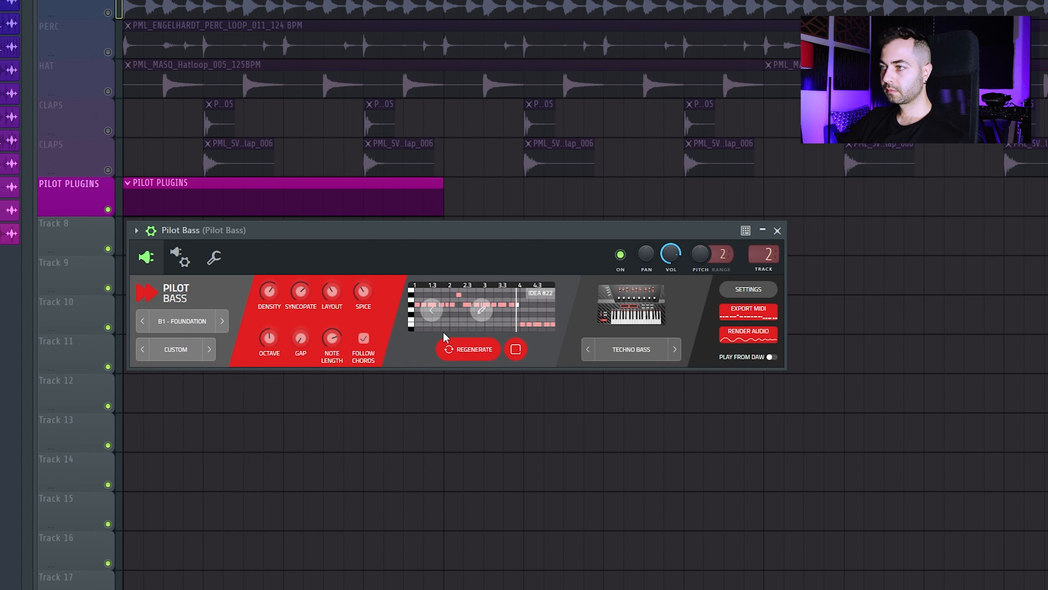
pyautogui.click(362, 299)
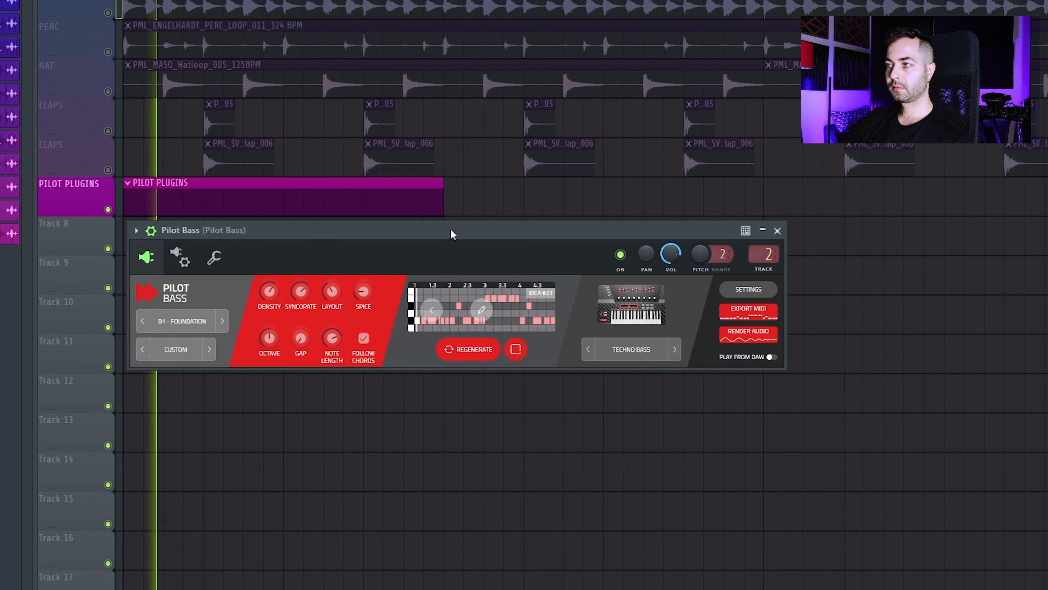
pyautogui.press('space')
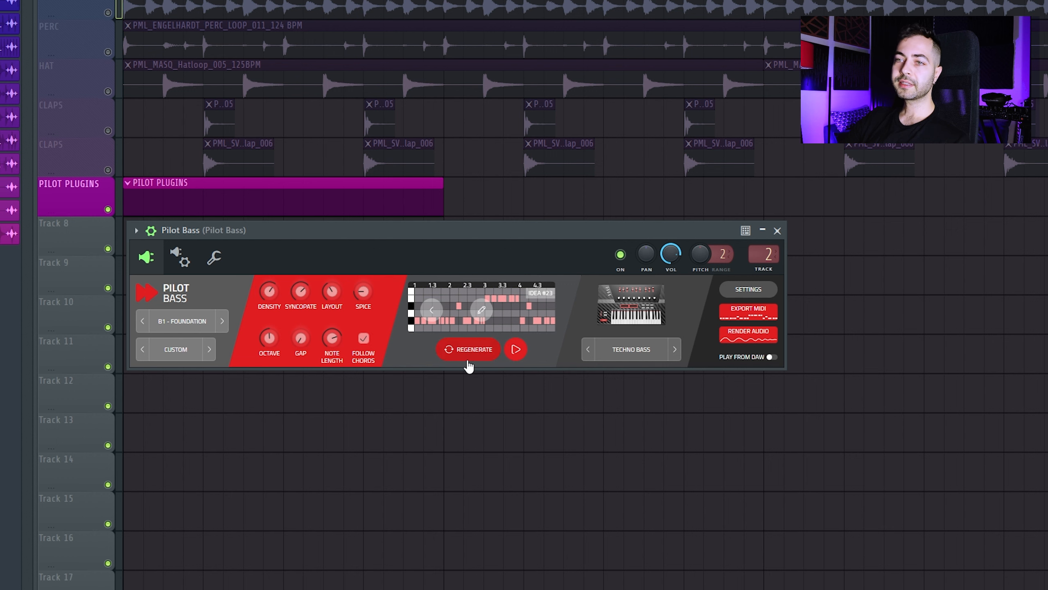
pyautogui.click(473, 360)
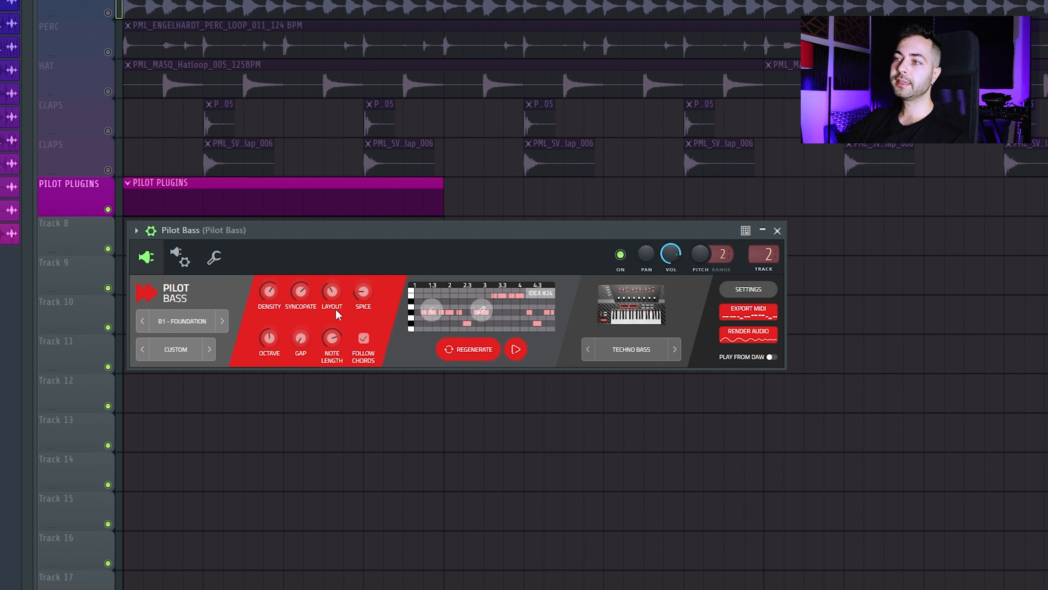
pyautogui.press('space')
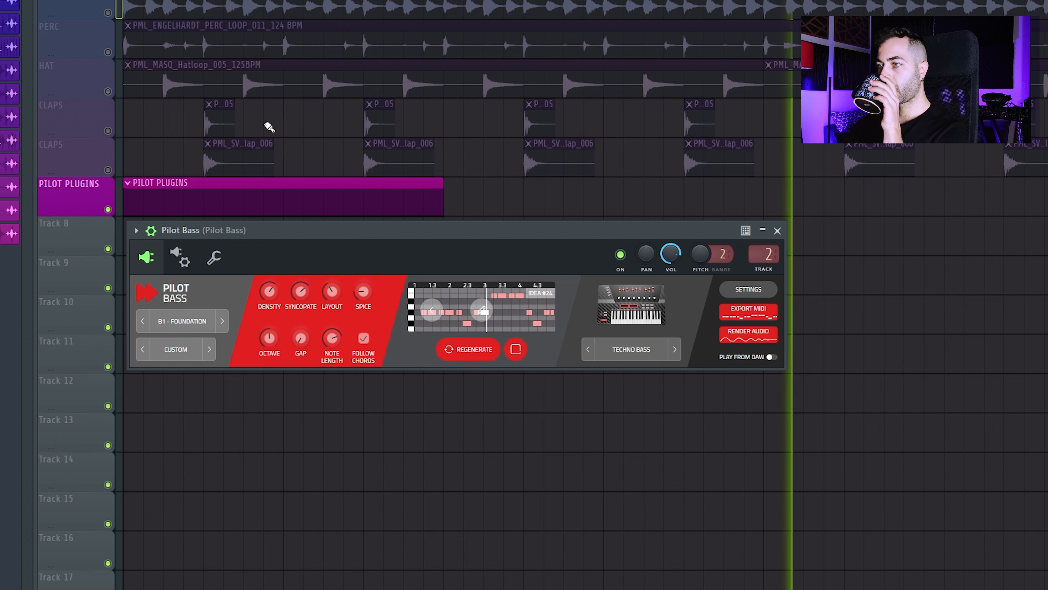
# Step: Lower the bass line's Spice to its minimum and raise its Layout during playback
pyautogui.moveTo(334, 294); pyautogui.dragTo(329, 272)
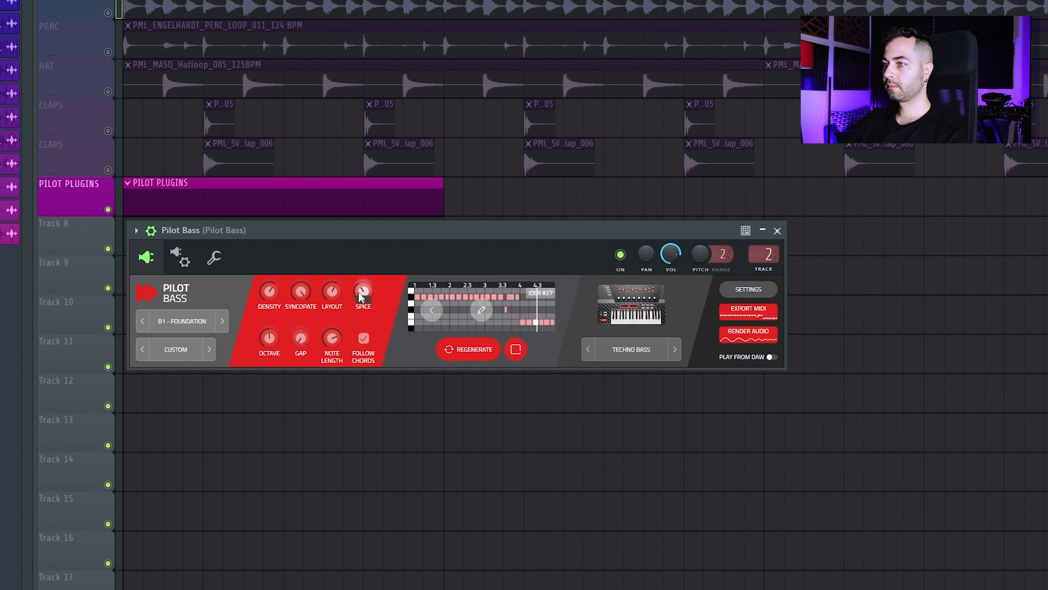
pyautogui.click(361, 337)
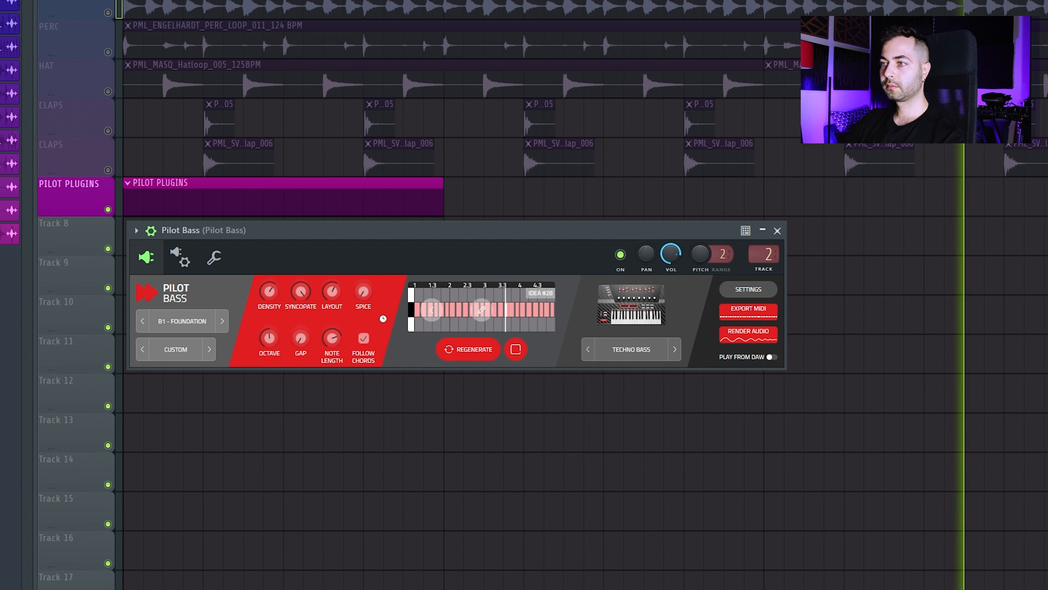
pyautogui.moveTo(332, 292); pyautogui.dragTo(332, 291)
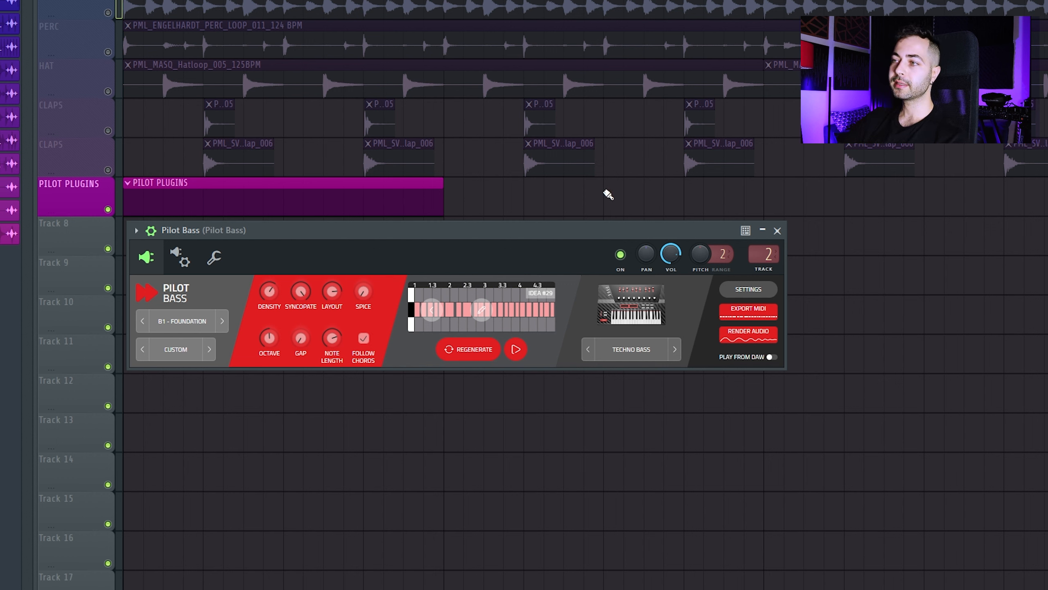
# Step: Name the pattern PILOT BASS and place the plugin's exported MIDI on its Pilot Bass channel
pyautogui.press('F2')
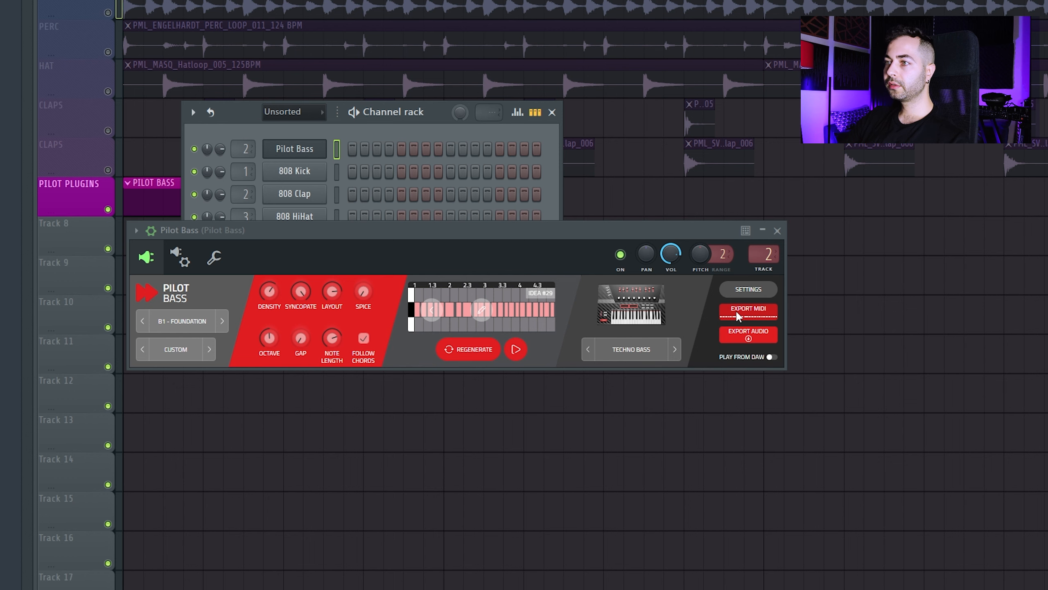
pyautogui.moveTo(738, 316); pyautogui.dragTo(304, 155)
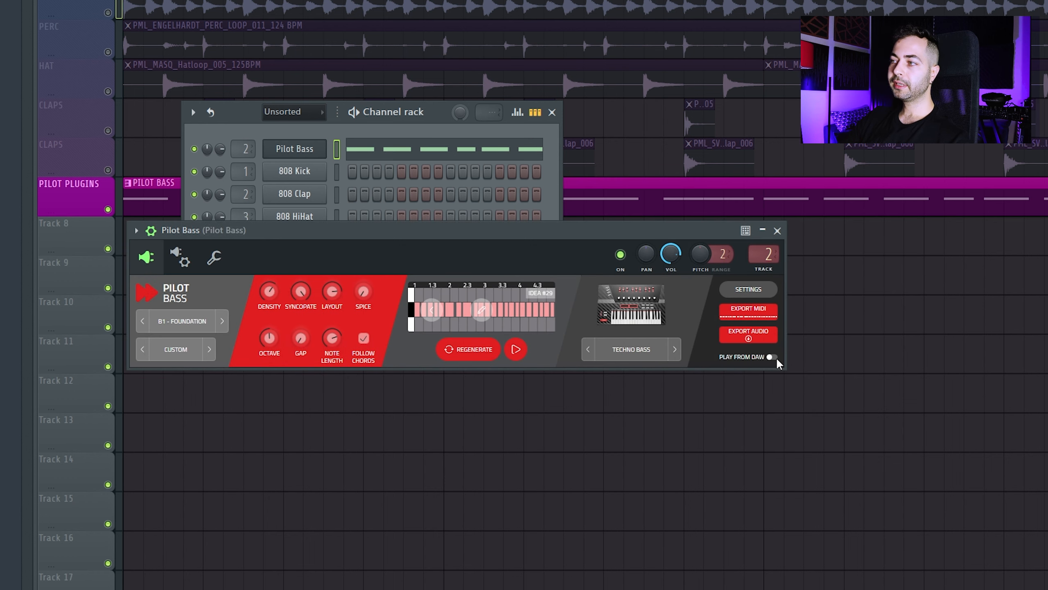
# Step: Enable Play From DAW in Pilot Bass and play the exported notes while viewing them in the piano roll
pyautogui.click(772, 356)
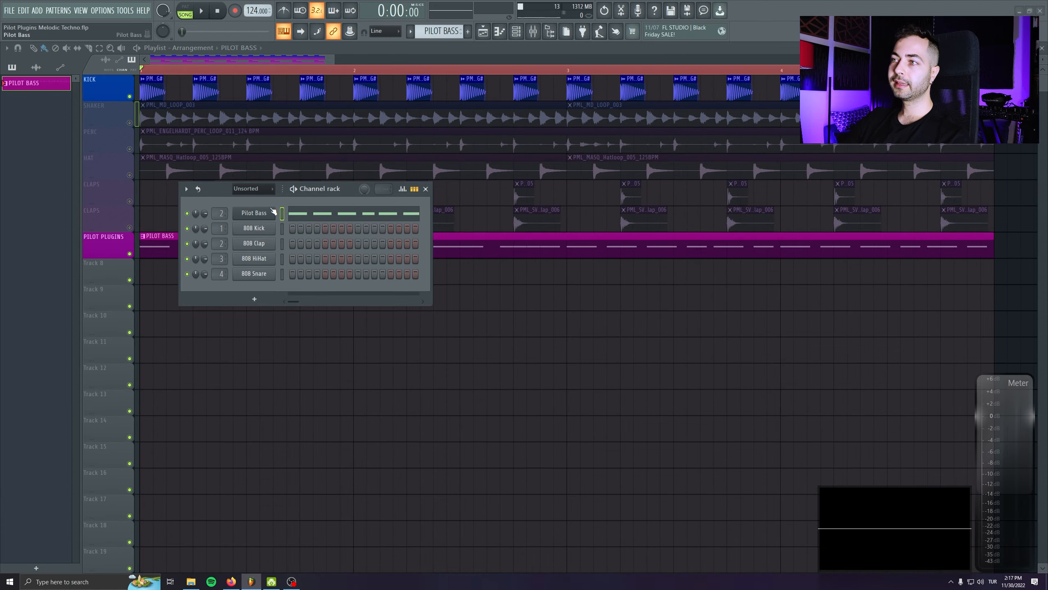
pyautogui.click(295, 212)
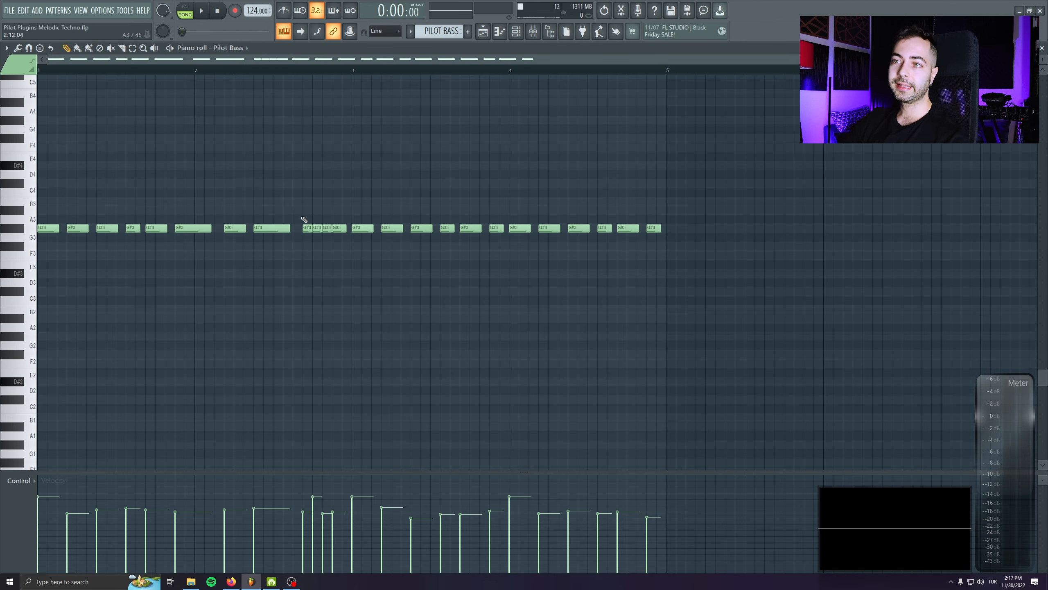
pyautogui.press('Escape')
pyautogui.click(201, 11)
pyautogui.click(322, 212)
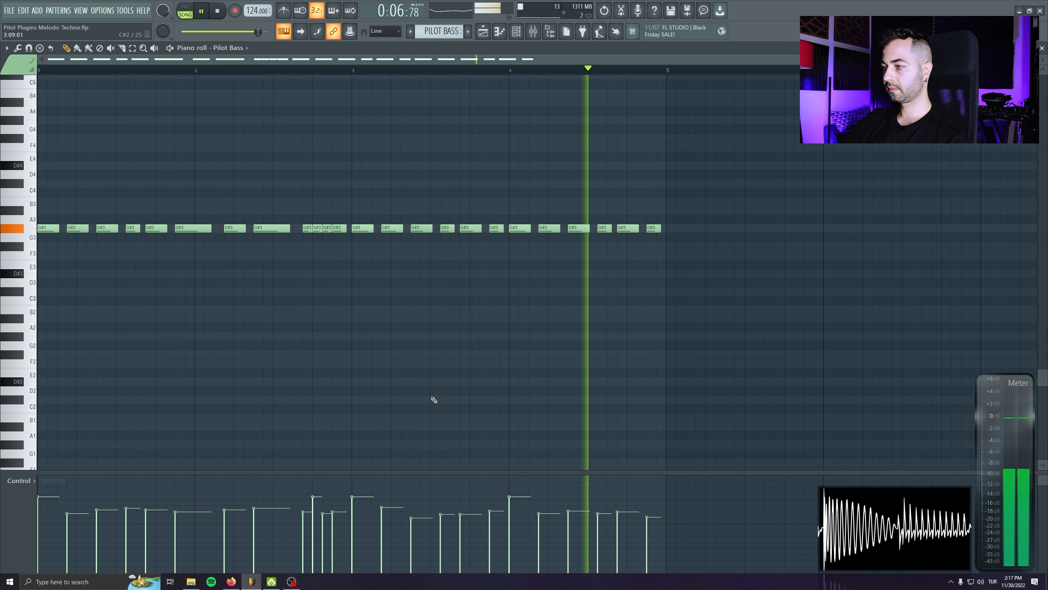
pyautogui.press('space')
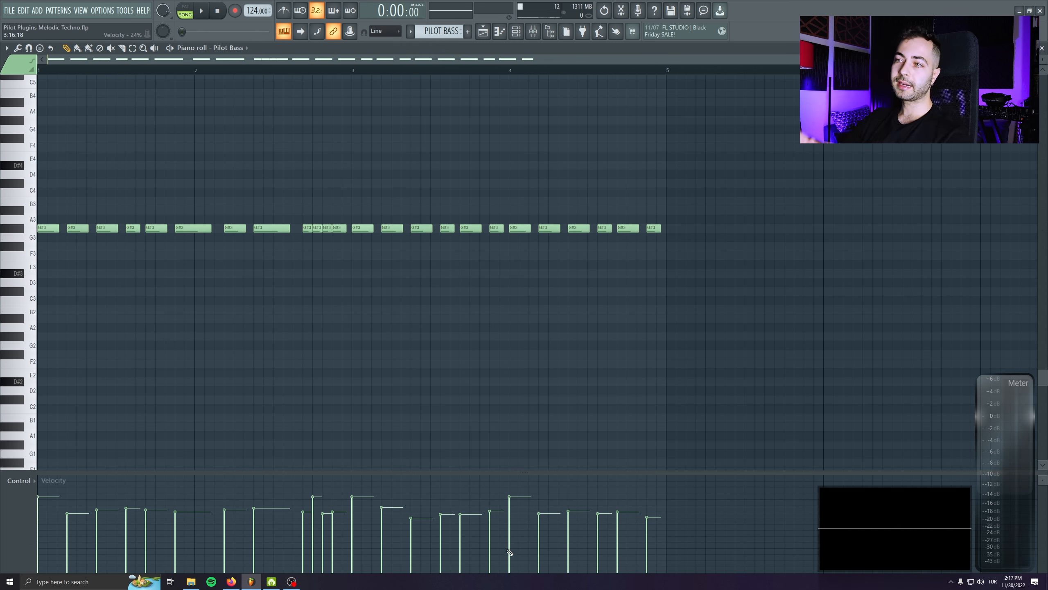
# Step: Return to the playlist, review the Techno Bass sound controls, and close the plugin and channel rack
pyautogui.press('F5')
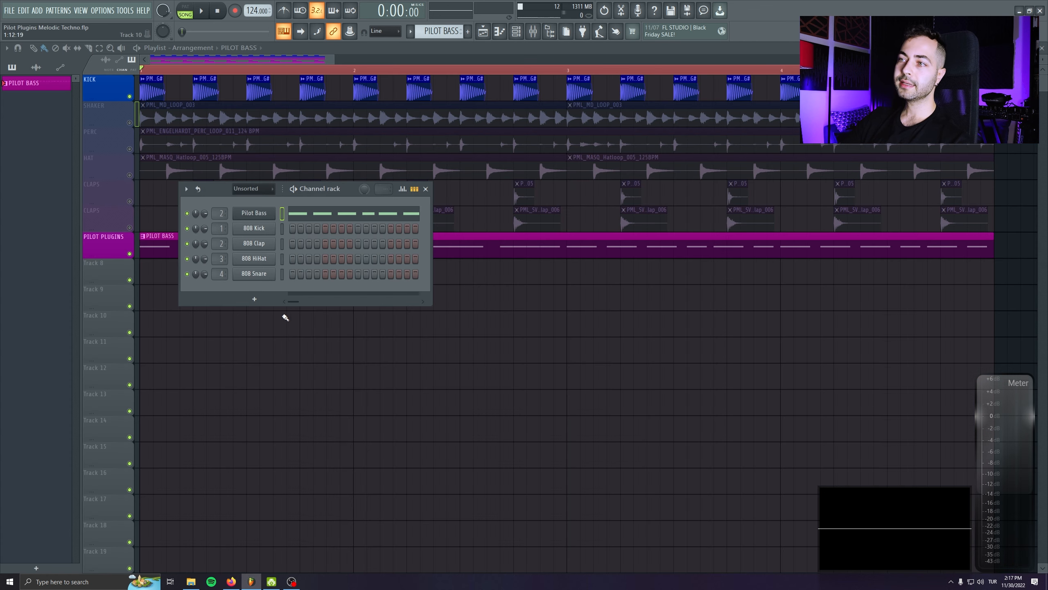
pyautogui.click(250, 213)
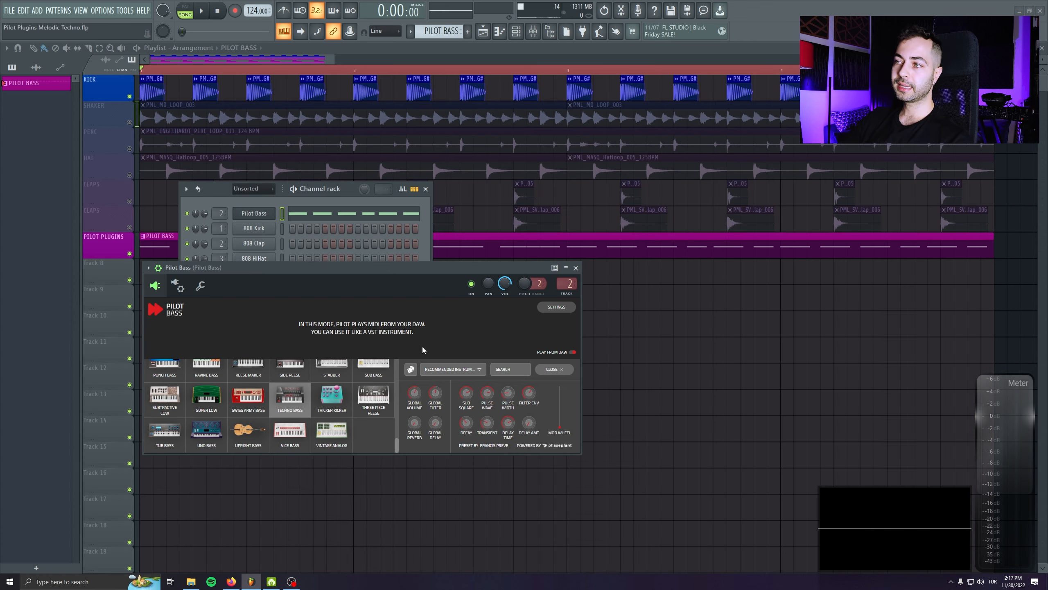
pyautogui.moveTo(333, 271); pyautogui.dragTo(334, 290)
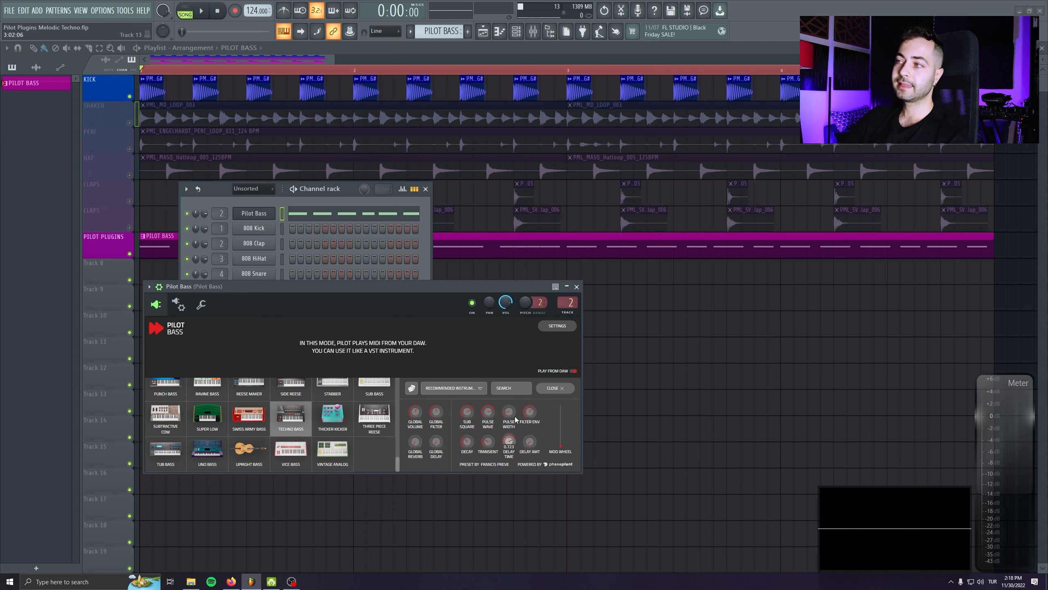
pyautogui.click(576, 286)
pyautogui.click(425, 189)
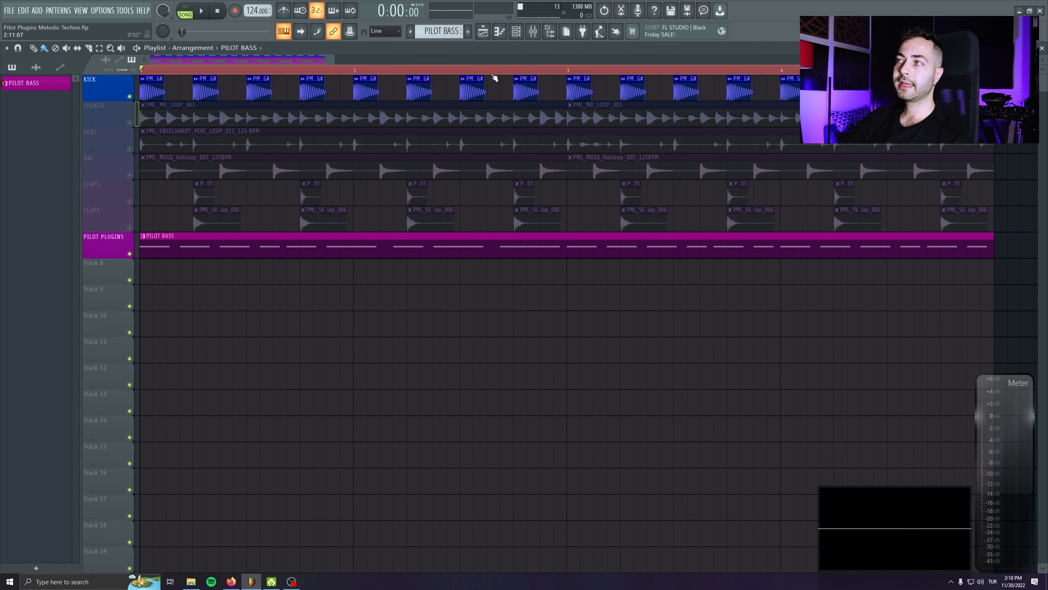
# Step: Adjust the PreAmp and lower the Post Gain of Fruity Blood Overdrive on the Pilot Bass mixer track while playing
pyautogui.press('space')
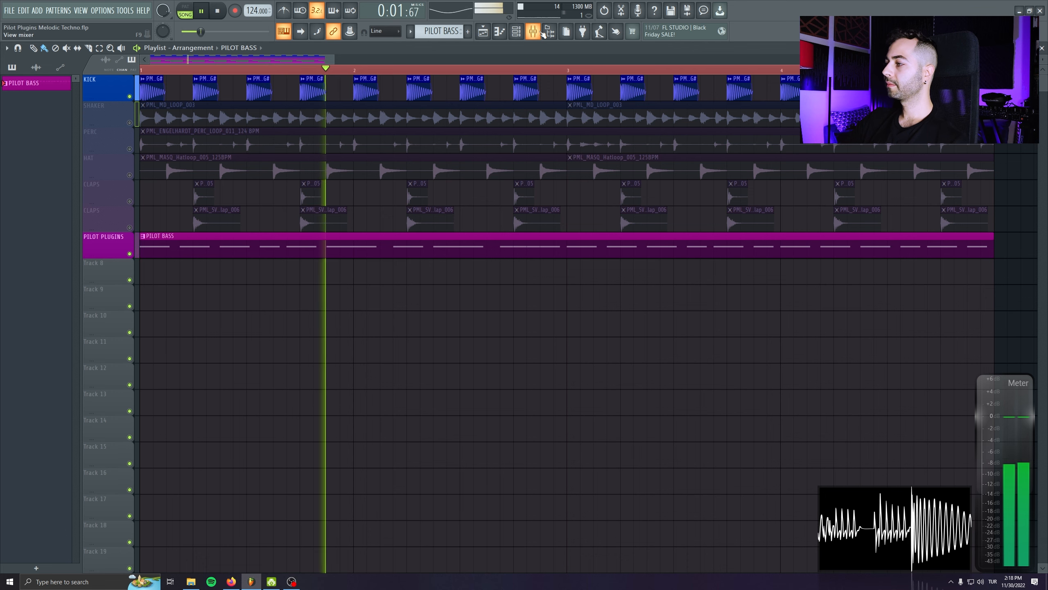
pyautogui.click(542, 34)
pyautogui.press('space')
pyautogui.click(76, 378)
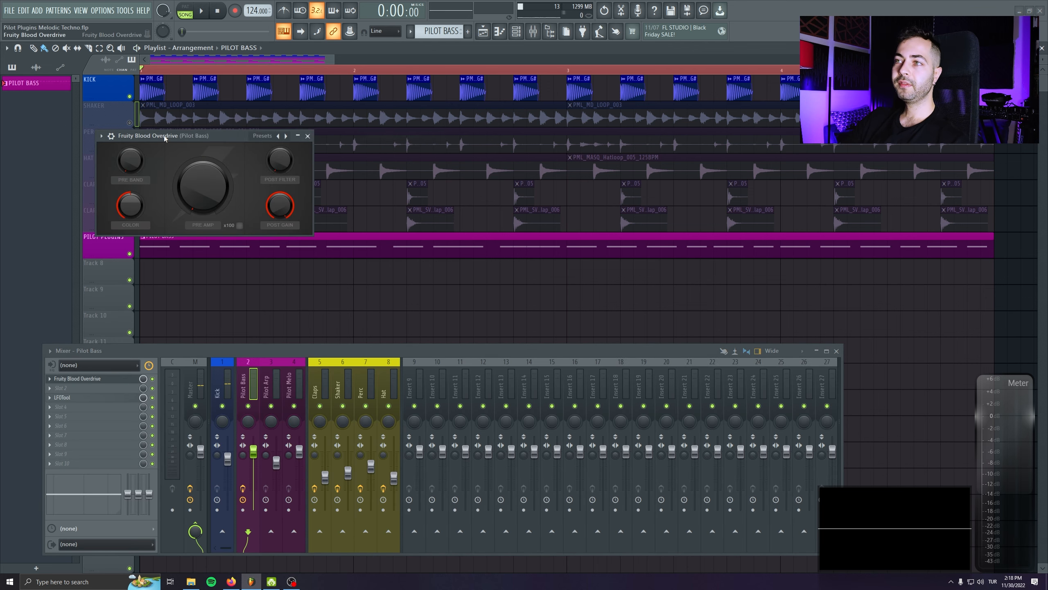
pyautogui.moveTo(164, 138); pyautogui.dragTo(177, 201)
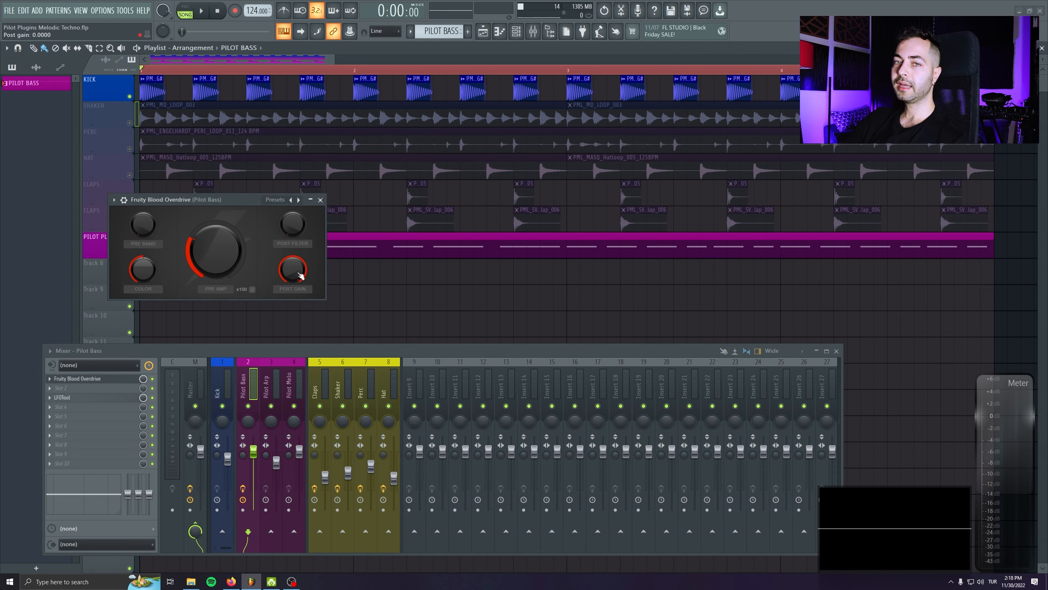
pyautogui.press('space')
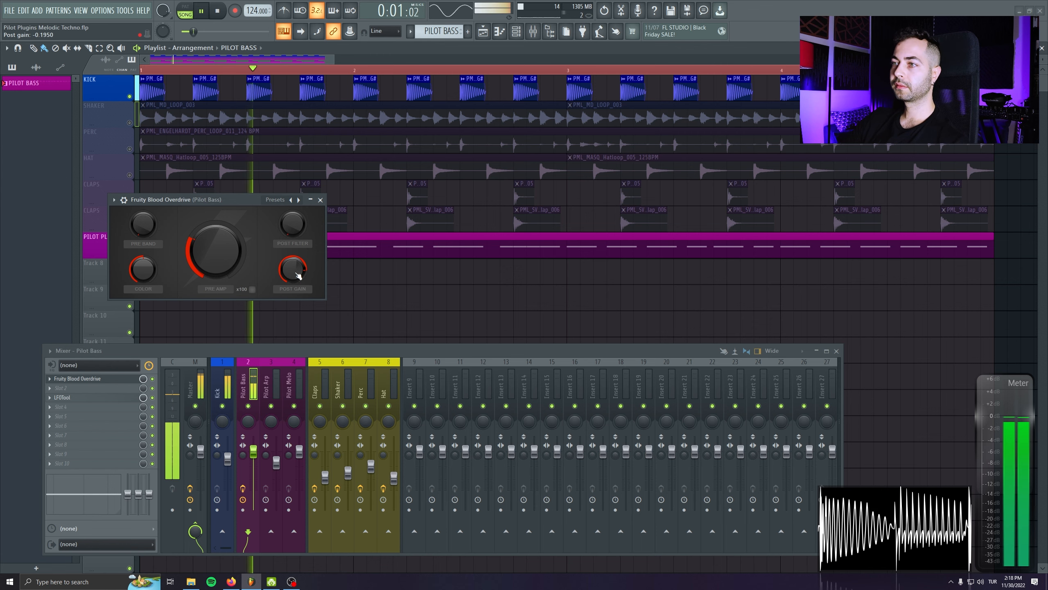
pyautogui.moveTo(223, 261); pyautogui.dragTo(223, 268)
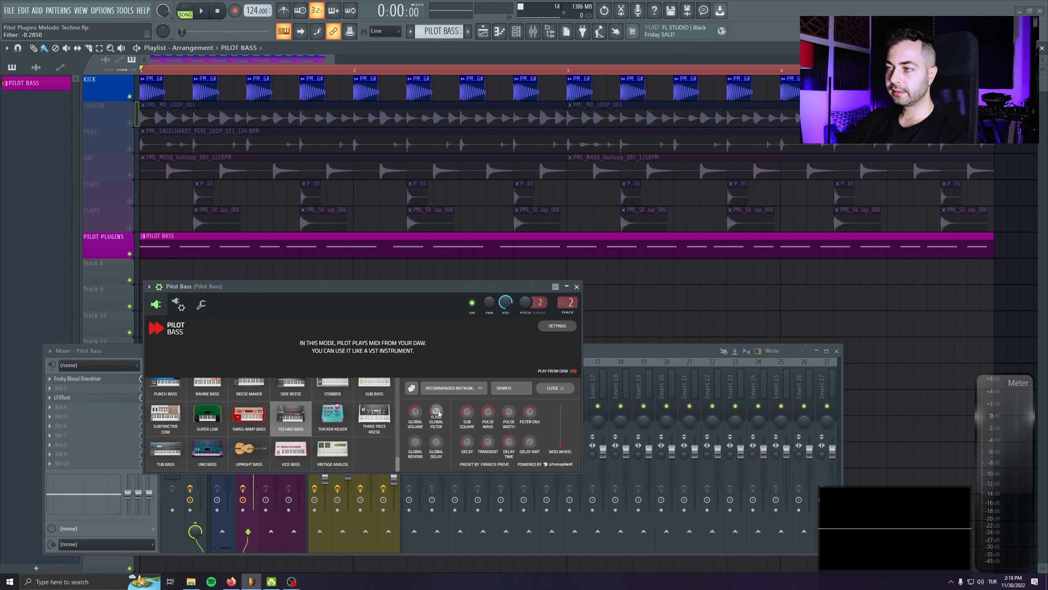
# Step: Adjust the Techno Bass instrument's Global Filter while playing the bass with the kick, and stop playback
pyautogui.moveTo(435, 411); pyautogui.dragTo(436, 399)
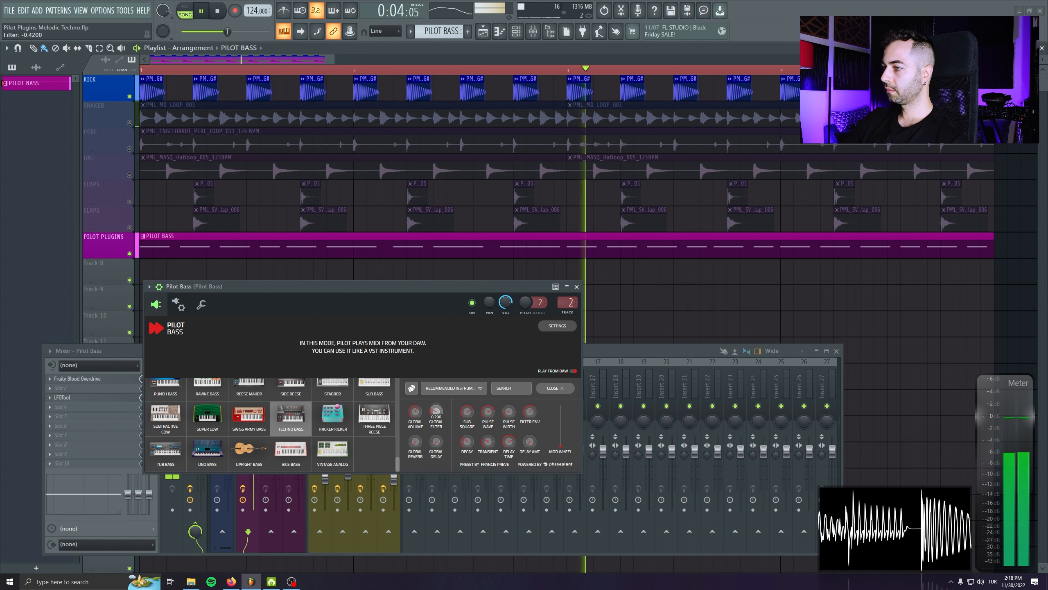
pyautogui.moveTo(435, 408); pyautogui.dragTo(437, 404)
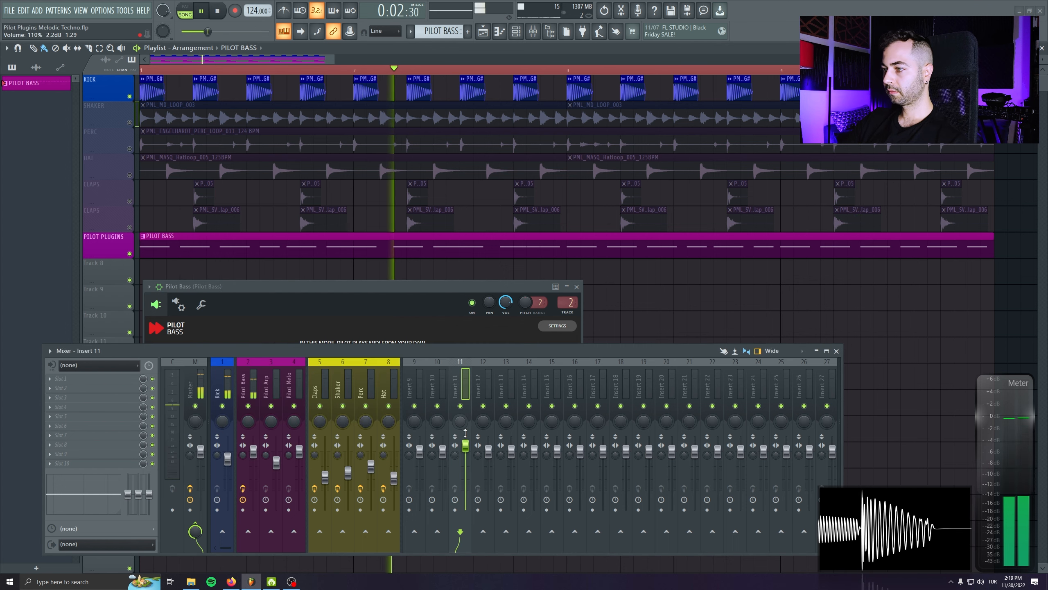
pyautogui.moveTo(467, 408); pyautogui.dragTo(467, 462)
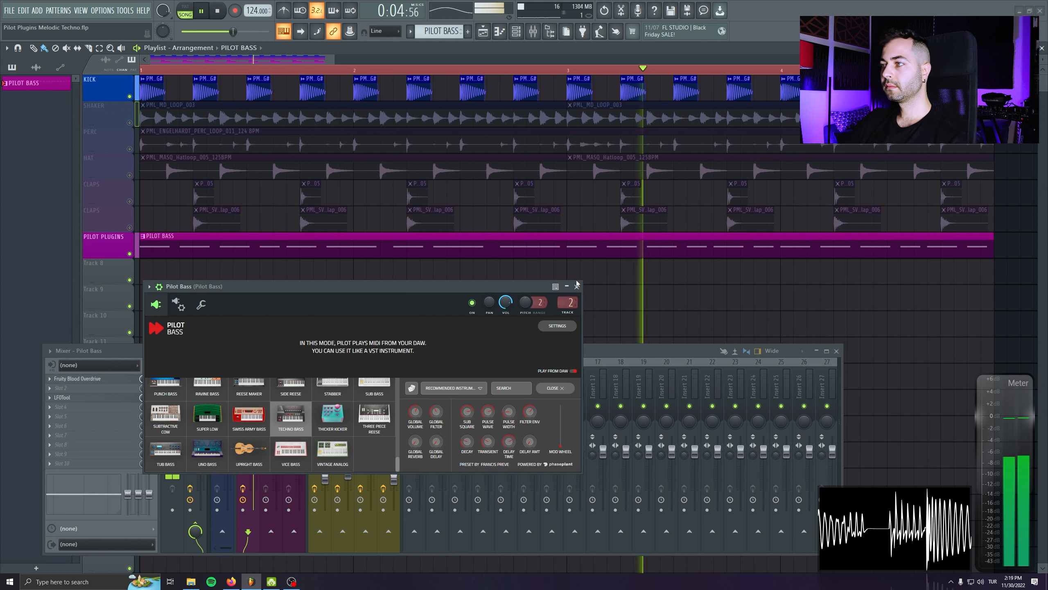
pyautogui.press('space')
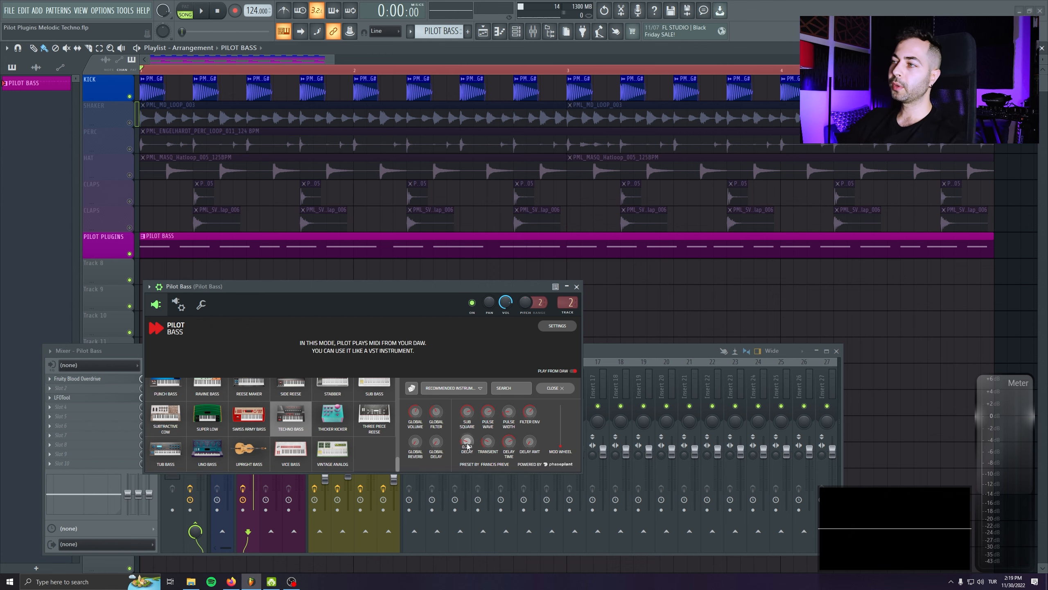
# Step: Close Pilot Bass, add Pilot Arpeggio as a new instrument channel, and close the channel rack
pyautogui.click(577, 286)
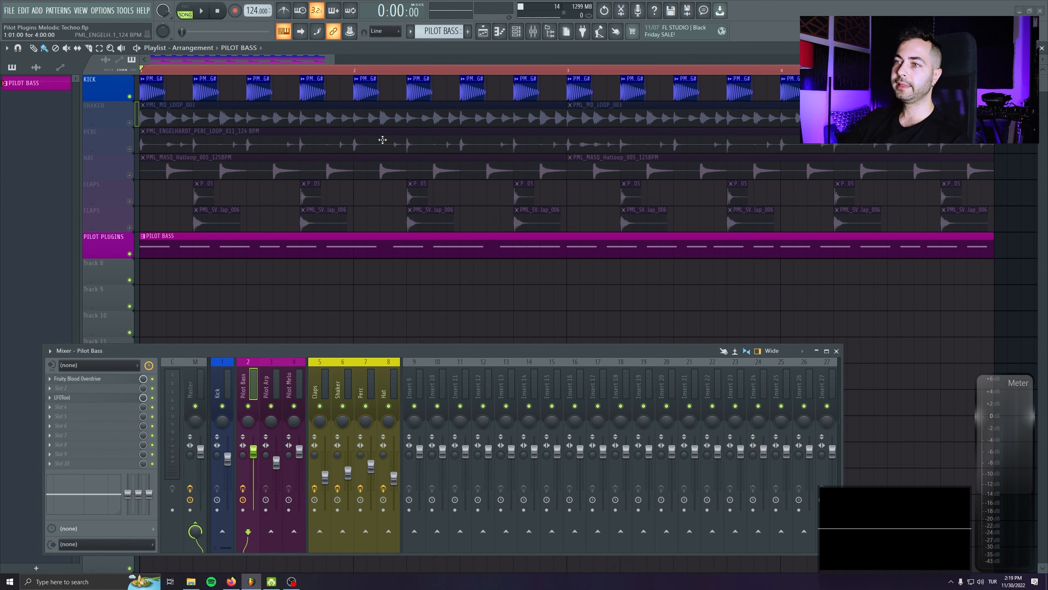
pyautogui.doubleClick(434, 247)
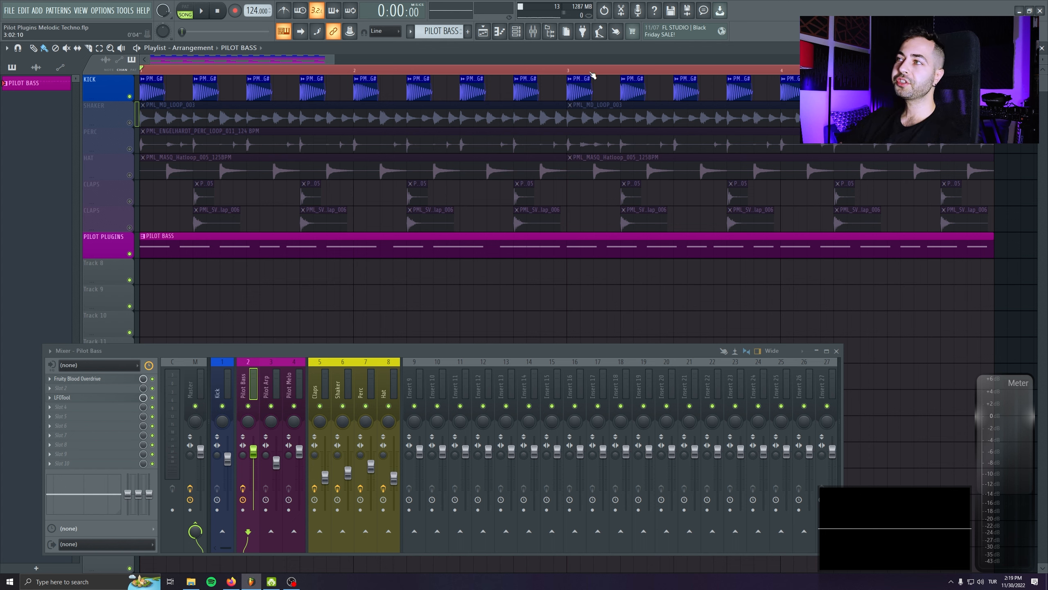
pyautogui.click(515, 37)
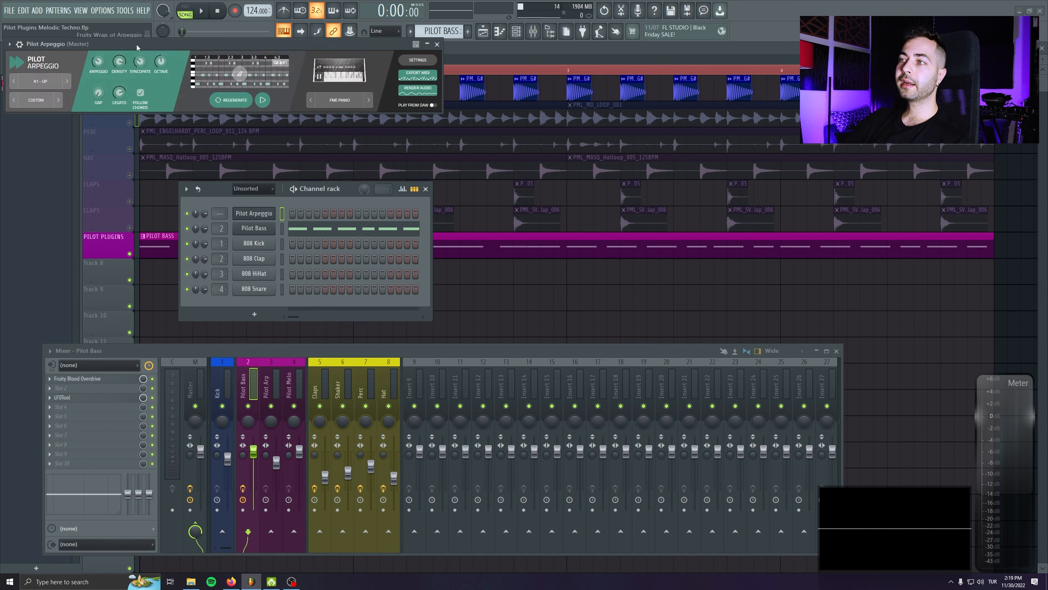
pyautogui.moveTo(137, 45); pyautogui.dragTo(251, 280)
pyautogui.click(425, 192)
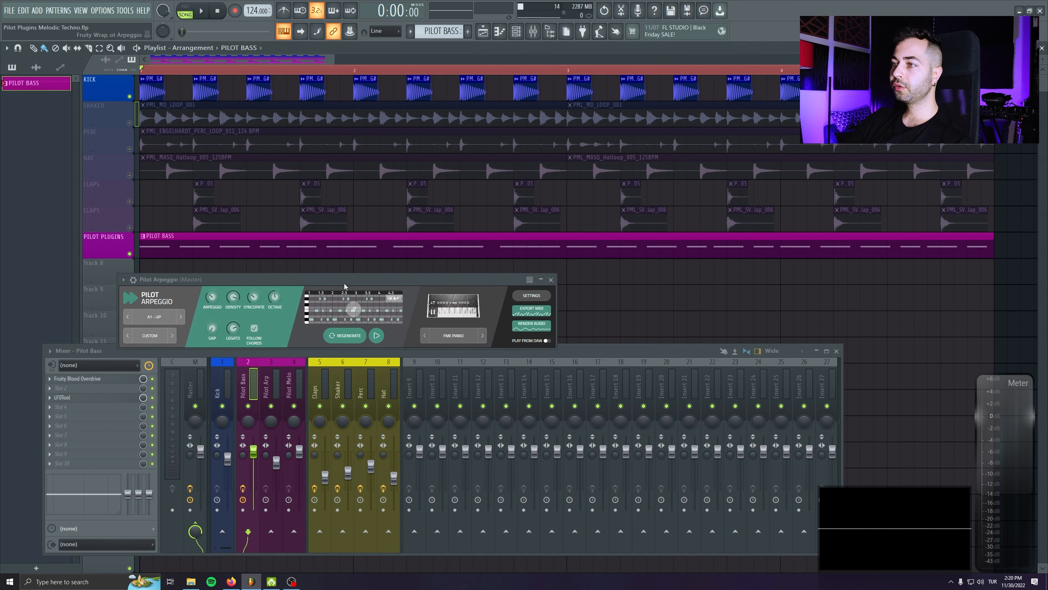
# Step: Route Pilot Arpeggio to mixer track 3, Pilot Arp, and set that track's volume to 0.0 dB
pyautogui.moveTo(345, 282); pyautogui.dragTo(372, 275)
pyautogui.click(161, 273)
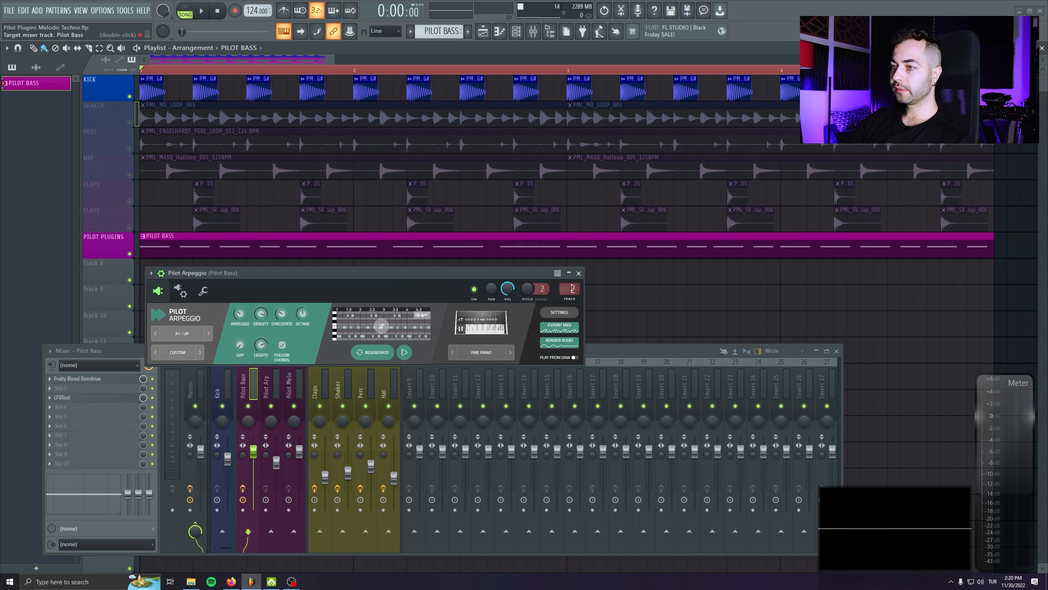
pyautogui.moveTo(278, 463); pyautogui.dragTo(280, 462)
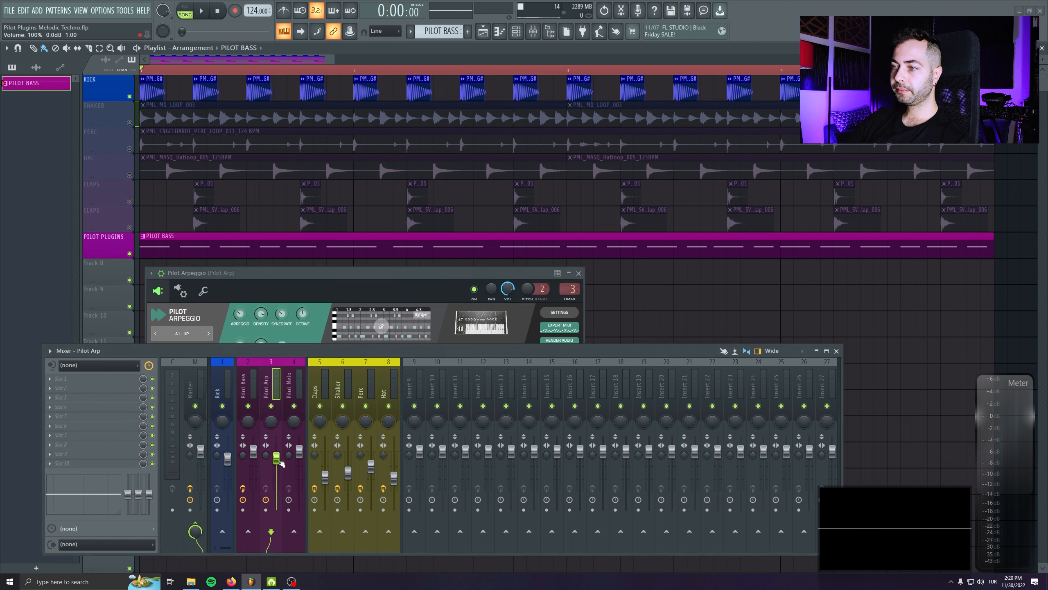
# Step: Copy LFOTool from the Pilot Bass mixer track to the Pilot Arp track, adjust its LFO routing depth, and close it
pyautogui.click(254, 382)
pyautogui.moveTo(62, 398); pyautogui.dragTo(266, 375)
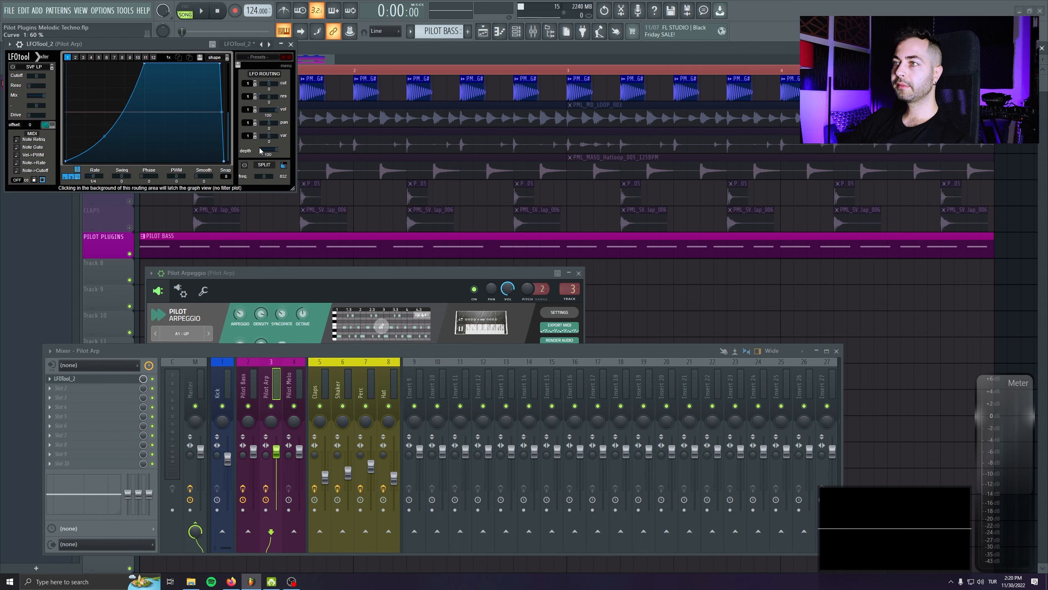
pyautogui.moveTo(262, 150); pyautogui.dragTo(262, 154)
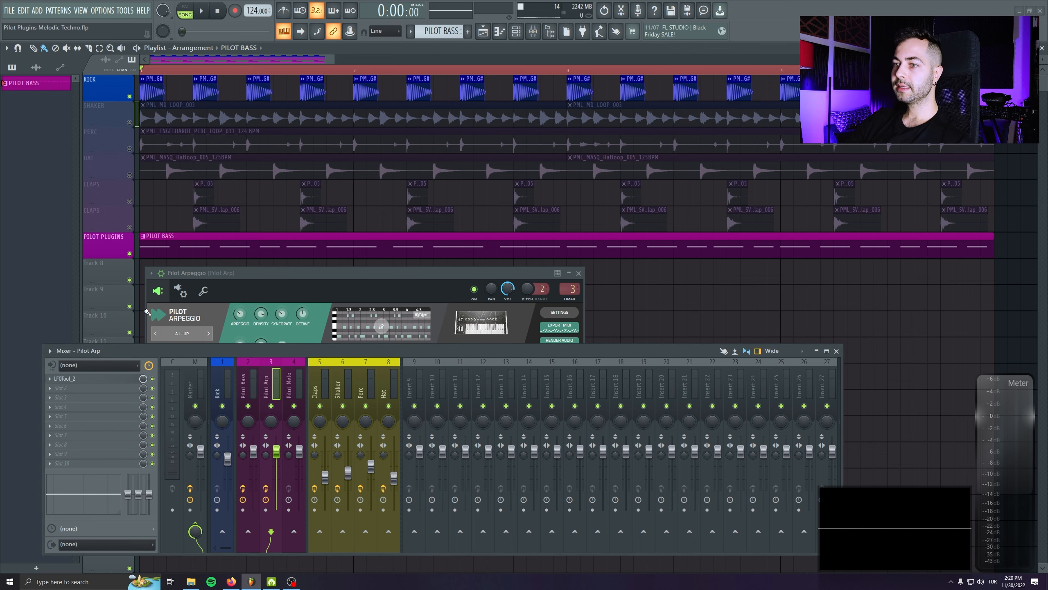
# Step: Add a 24 dB/oct low cut at about 174 Hz in FabFilter Pro-Q 3 on the Pilot Arp mixer track and close the equalizer
pyautogui.click(51, 179)
pyautogui.rightClick(51, 179)
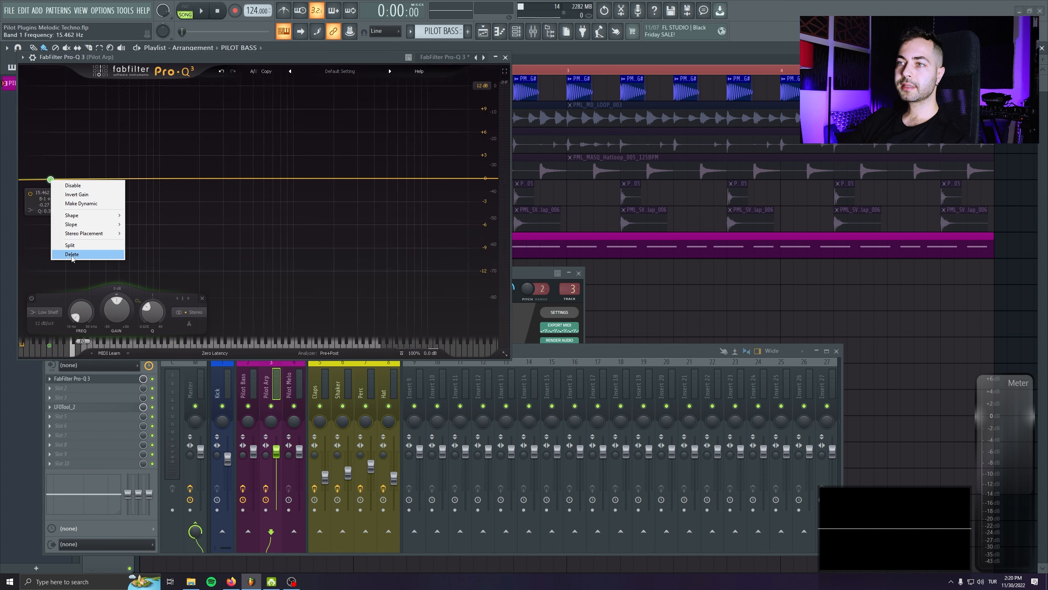
pyautogui.click(72, 254)
pyautogui.moveTo(35, 180); pyautogui.dragTo(202, 194)
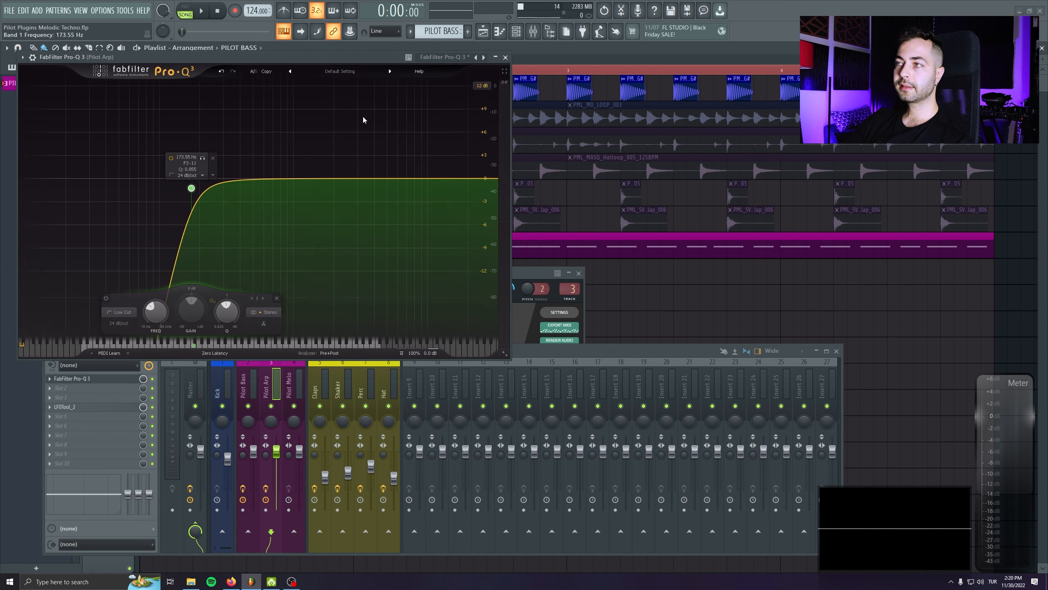
pyautogui.click(506, 57)
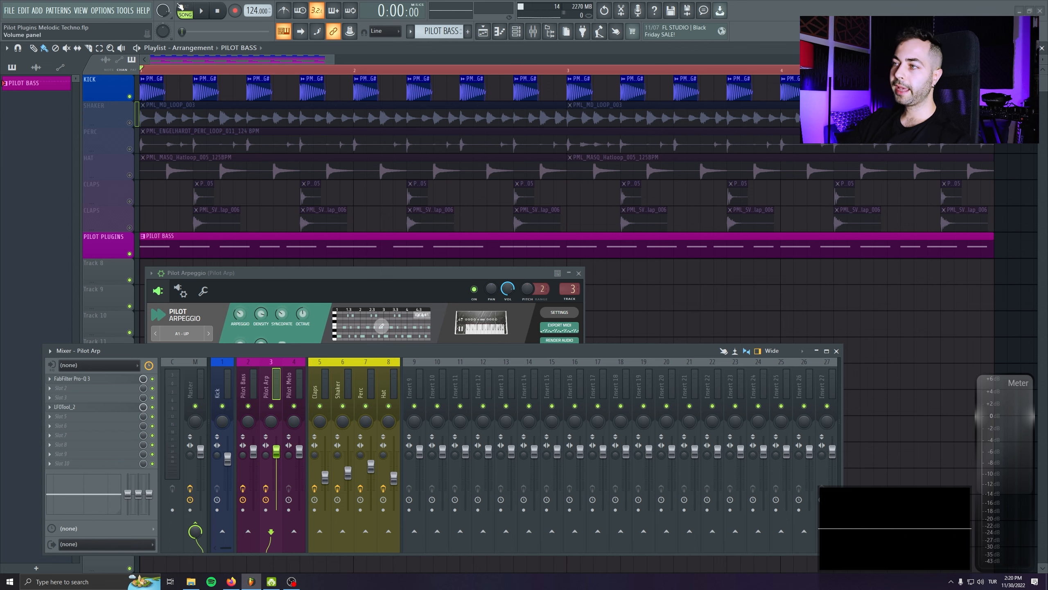
# Step: Close the mixer and review the custom chord progression in Pilot Arpeggio
pyautogui.moveTo(379, 277); pyautogui.dragTo(403, 261)
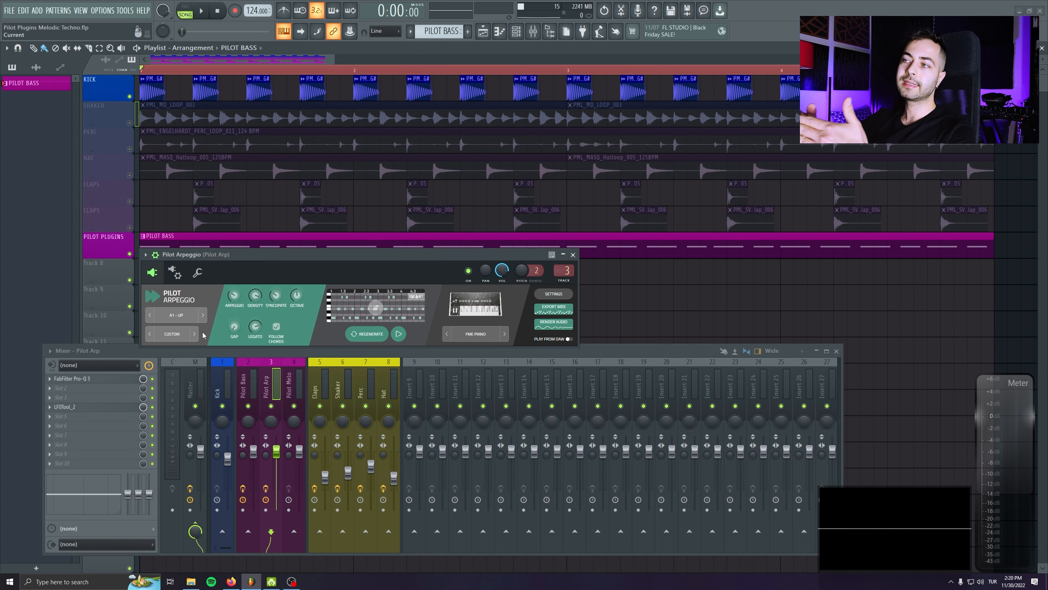
pyautogui.click(836, 351)
pyautogui.moveTo(330, 254); pyautogui.dragTo(336, 271)
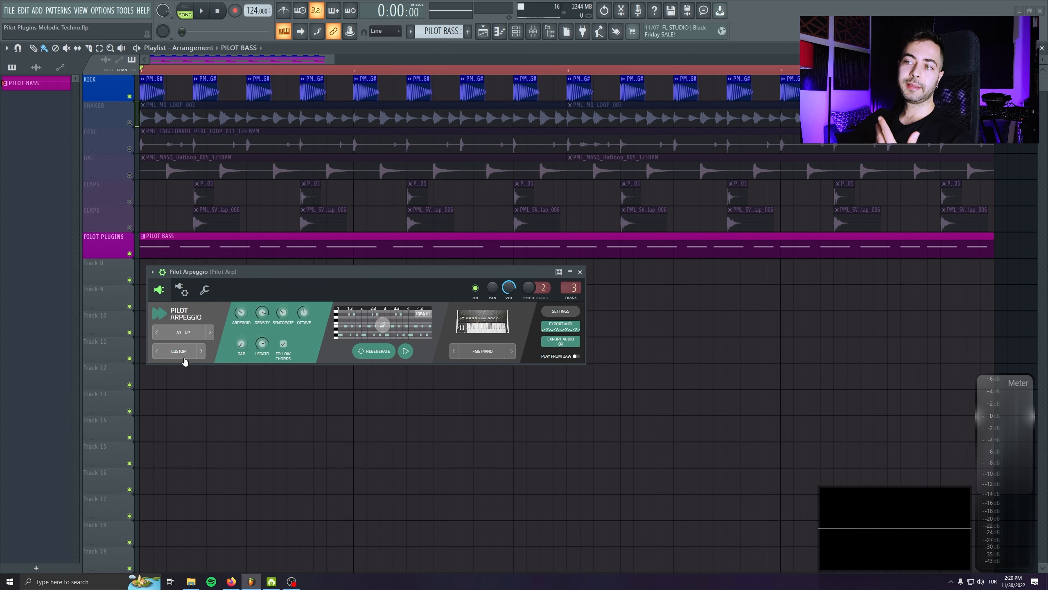
pyautogui.click(172, 353)
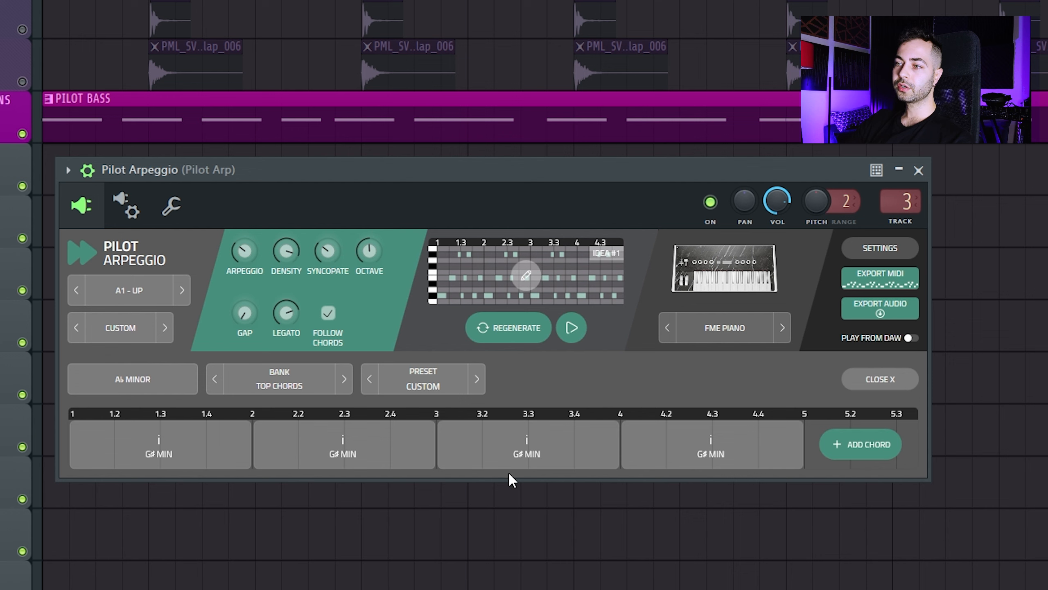
pyautogui.click(133, 330)
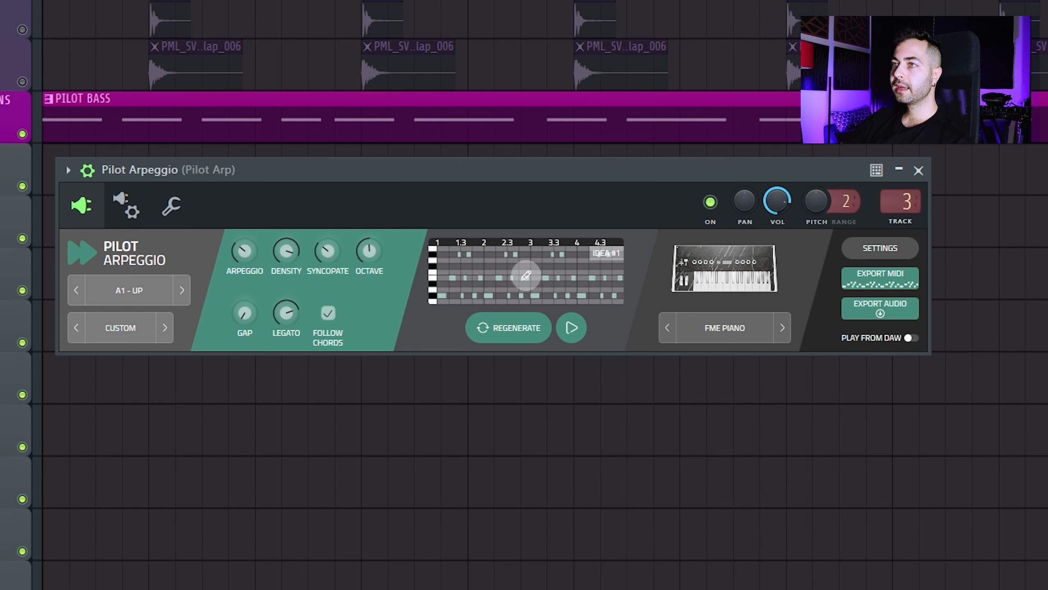
# Step: Play the arpeggio with the project and audition the Good Pluck and Highland House instruments
pyautogui.press('space')
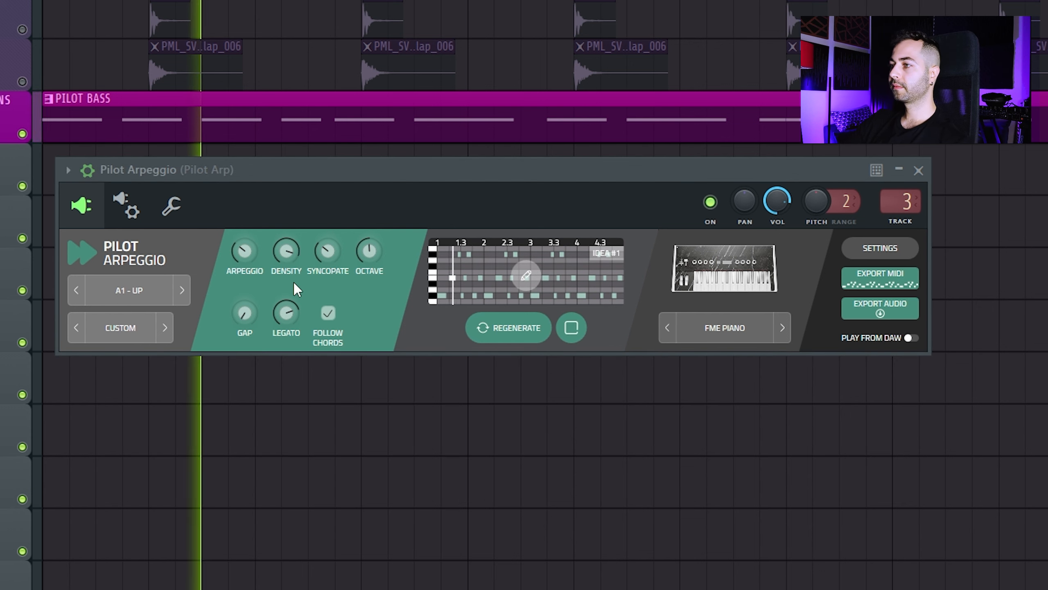
pyautogui.click(726, 336)
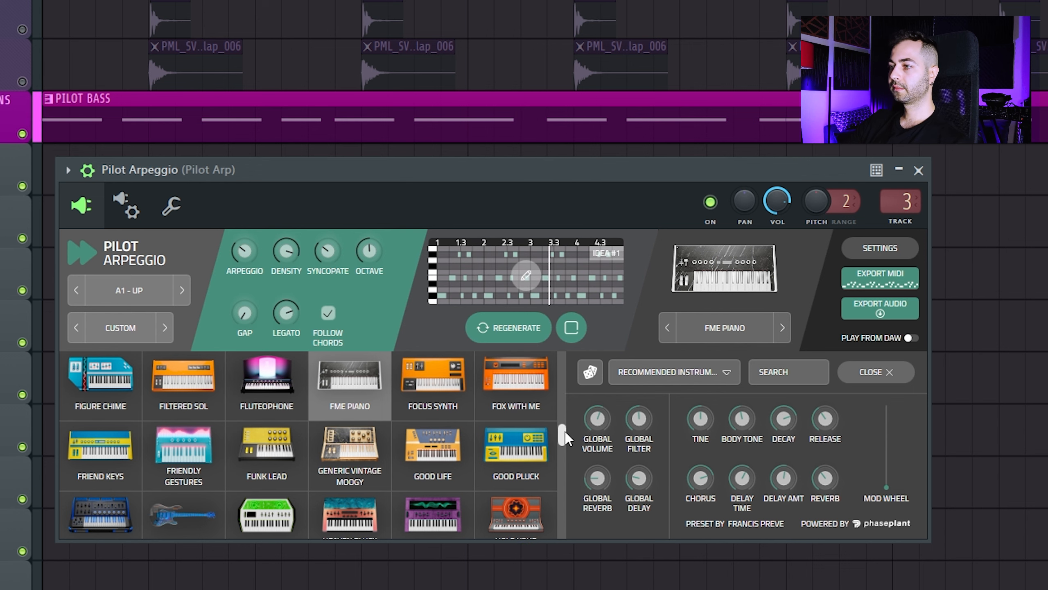
pyautogui.moveTo(566, 433); pyautogui.dragTo(566, 436)
pyautogui.click(538, 444)
pyautogui.scroll(-3, 438, 406)
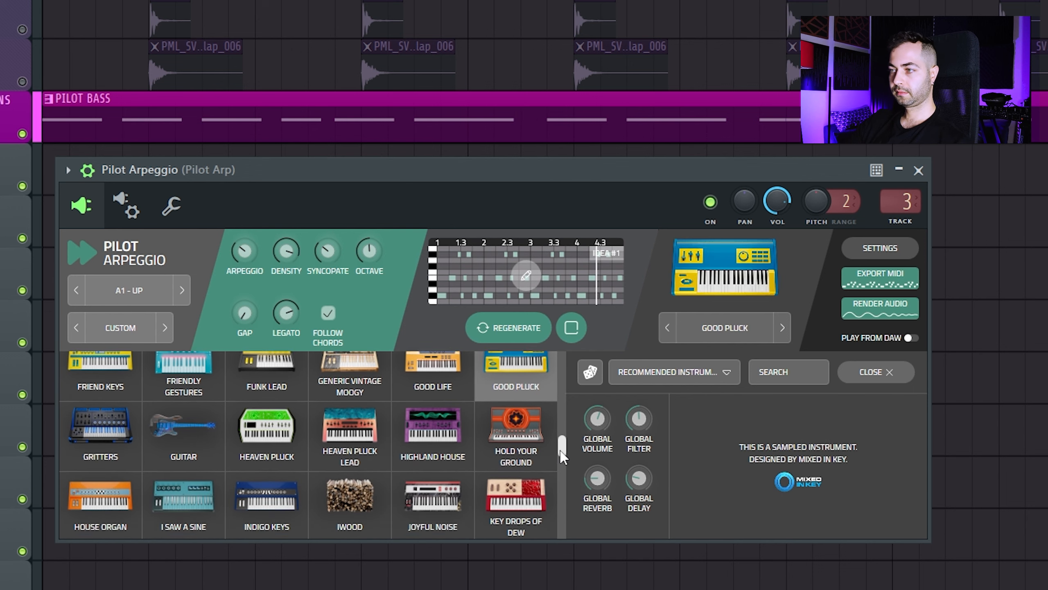
pyautogui.click(437, 407)
pyautogui.moveTo(566, 454); pyautogui.dragTo(566, 463)
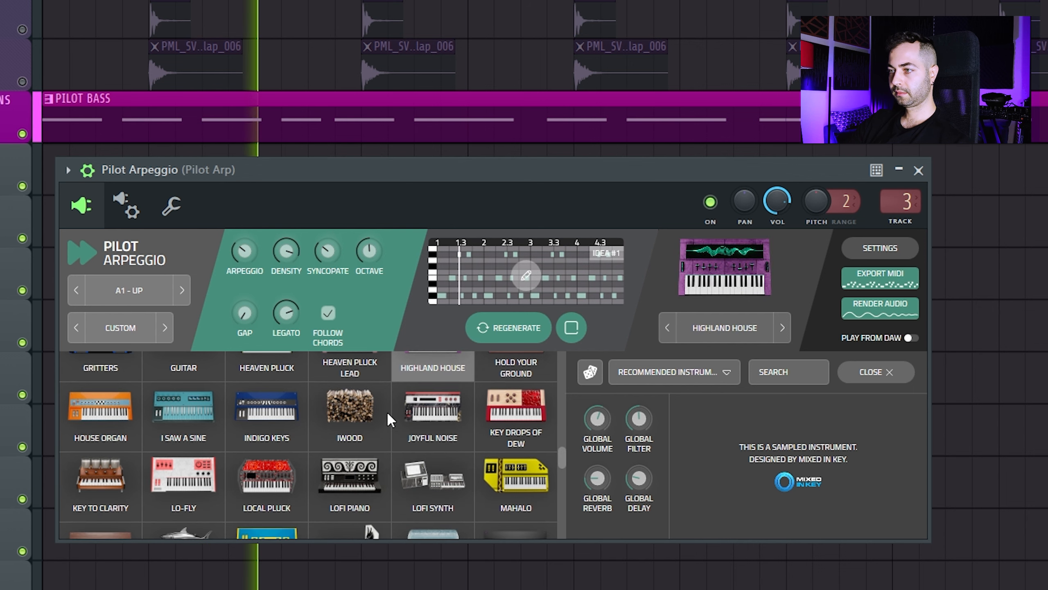
# Step: Audition further arpeggio instruments during playback, including Lofi Synth, Poly6, Piano Trap and Promise Piano
pyautogui.click(447, 477)
pyautogui.scroll(-8, 447, 477)
pyautogui.click(349, 430)
pyautogui.click(267, 475)
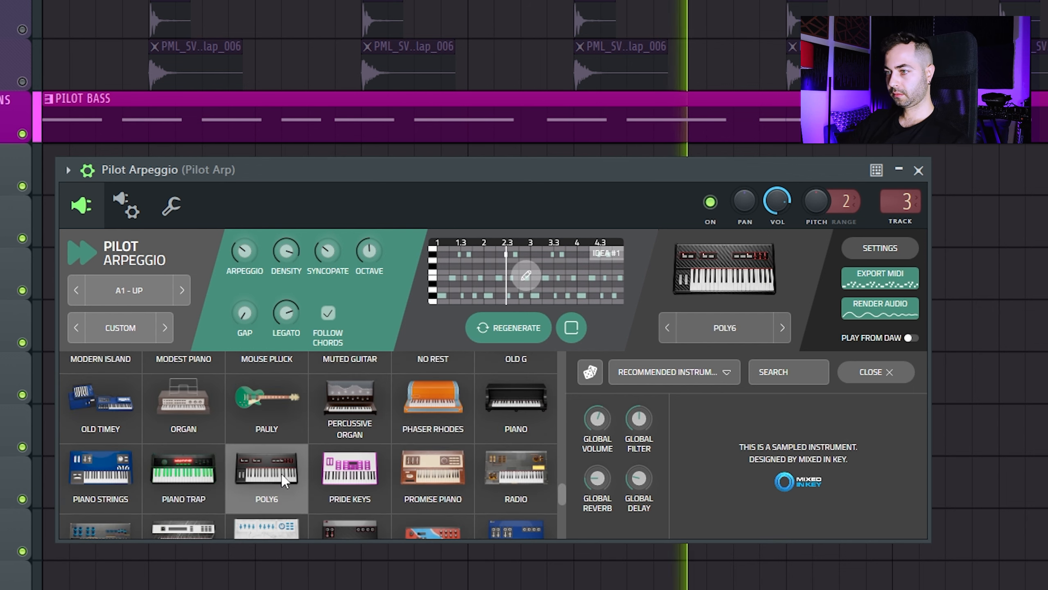
pyautogui.click(208, 477)
pyautogui.click(411, 465)
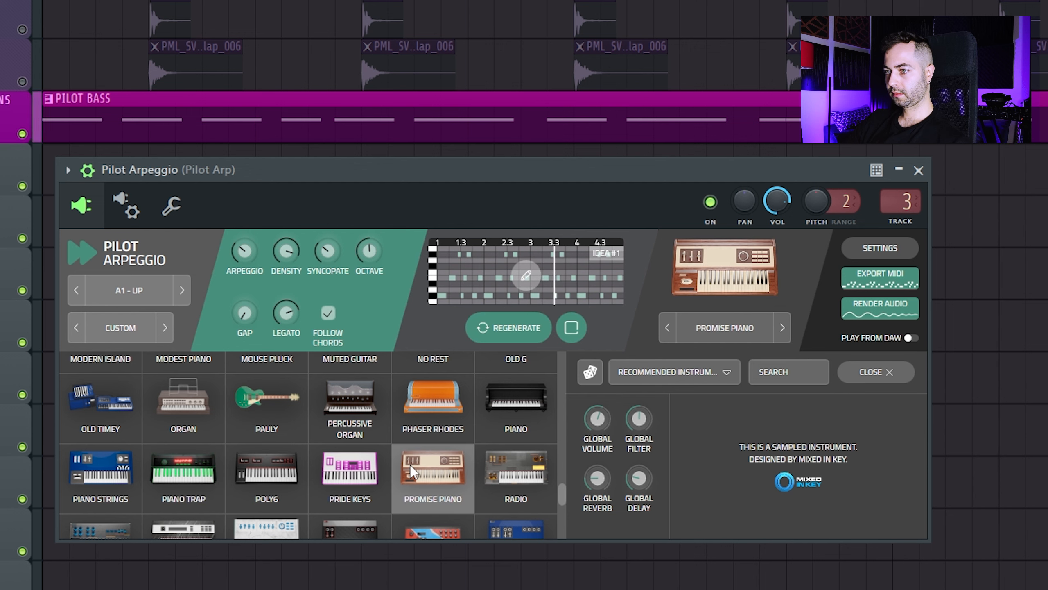
# Step: Compare the Stay Here, Stabber, Sleepy Hollow, Twinkle Lead, Trap Swarm and Time Warped Bells instruments on the playing arpeggio
pyautogui.scroll(-5, 409, 463)
pyautogui.click(490, 430)
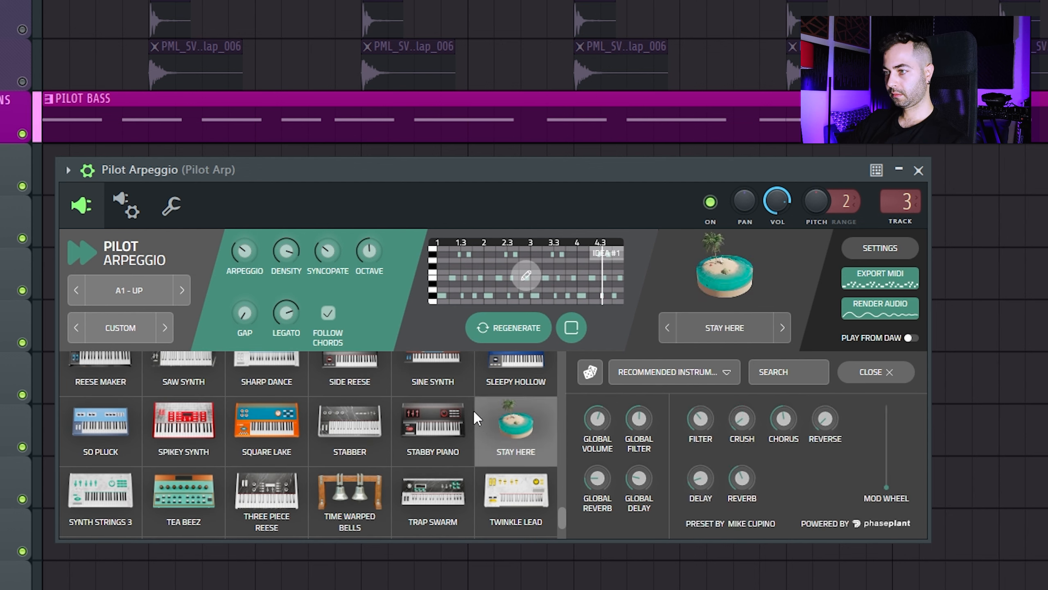
pyautogui.click(350, 426)
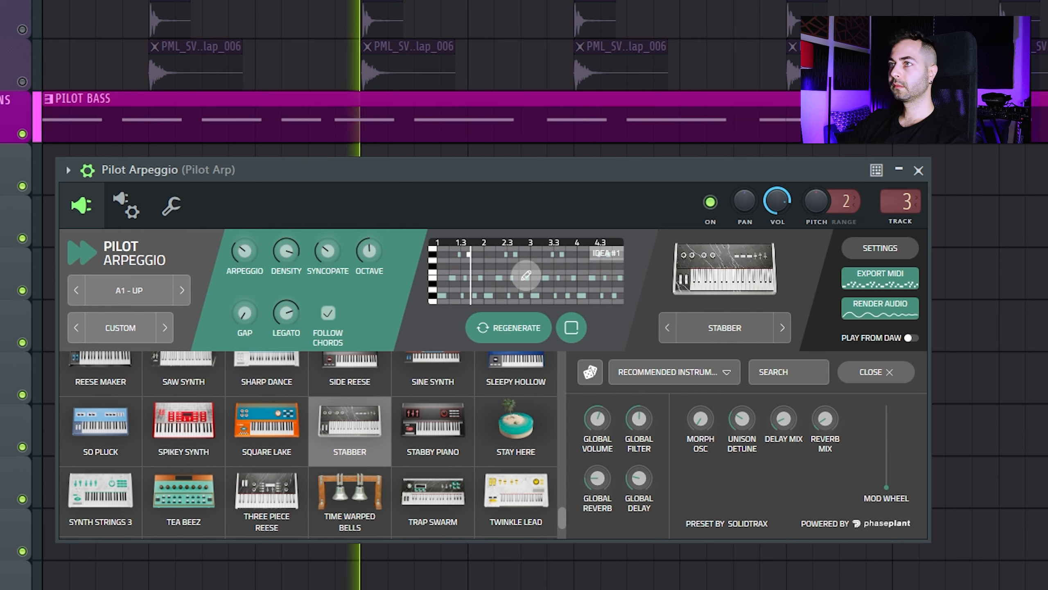
pyautogui.scroll(1, 508, 399)
pyautogui.click(508, 400)
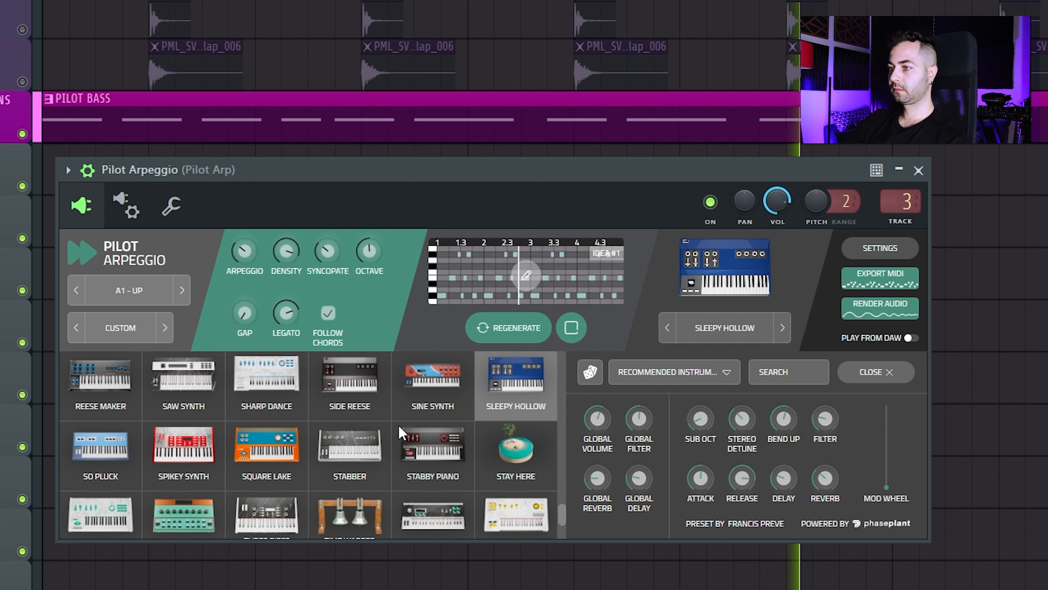
pyautogui.click(484, 450)
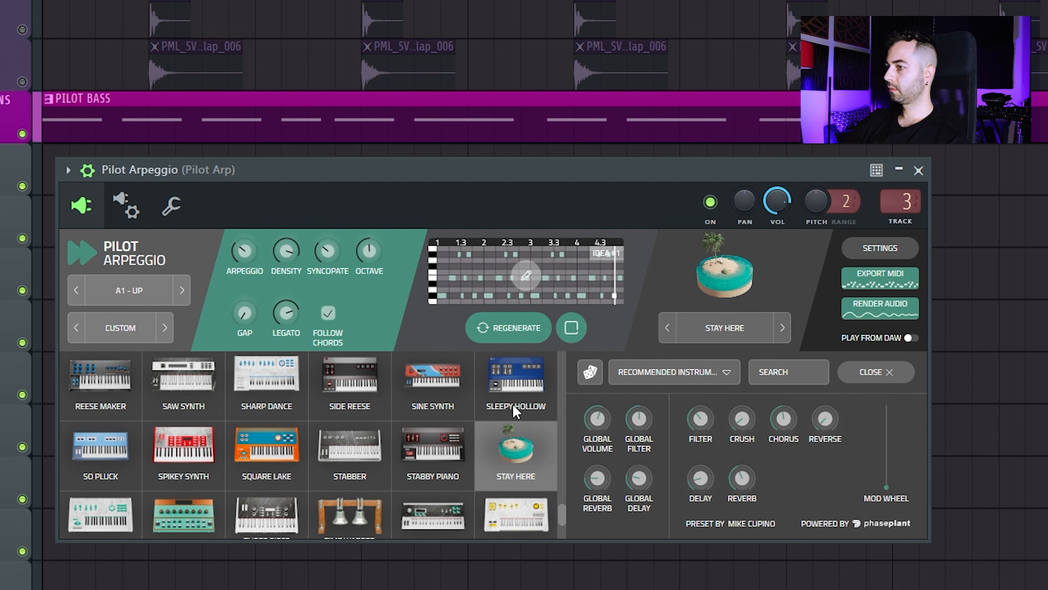
pyautogui.click(511, 517)
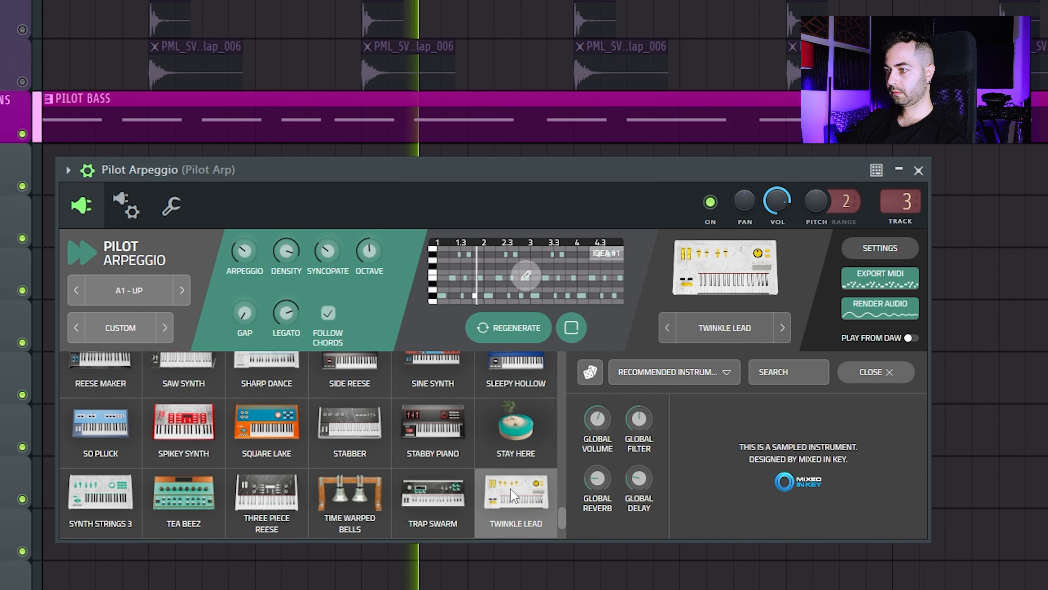
pyautogui.click(433, 497)
pyautogui.click(364, 501)
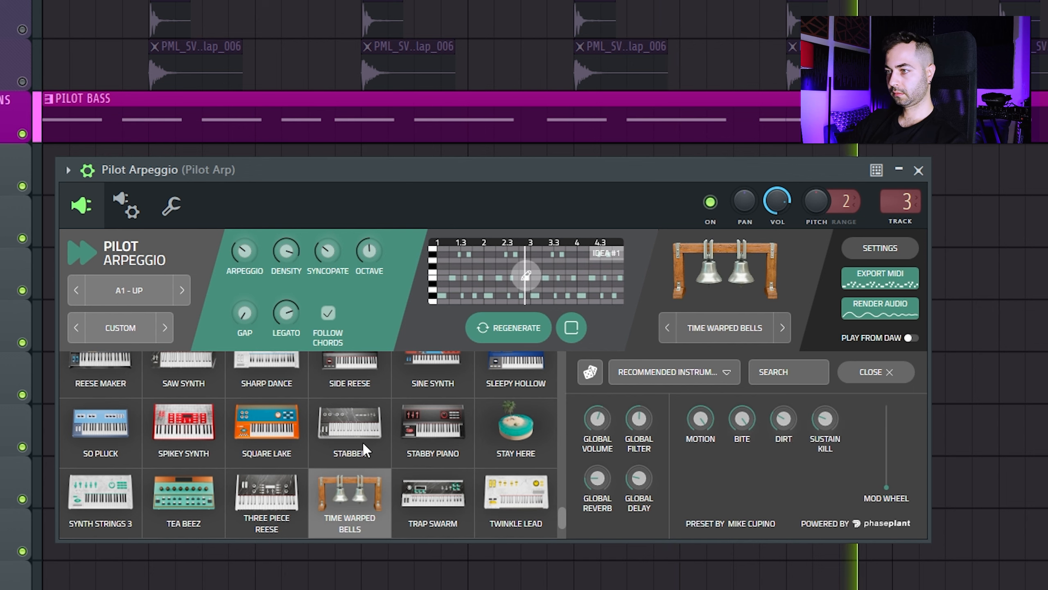
# Step: Choose the Stabber instrument, replay the arpeggio with the bass, stop playback, and close the instrument browser
pyautogui.click(353, 420)
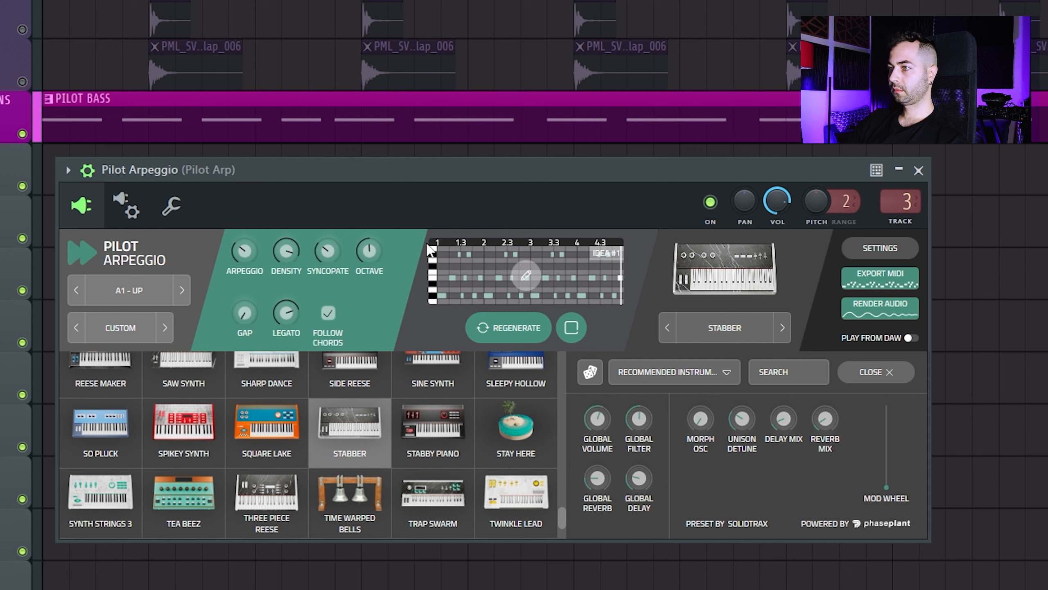
pyautogui.press('space')
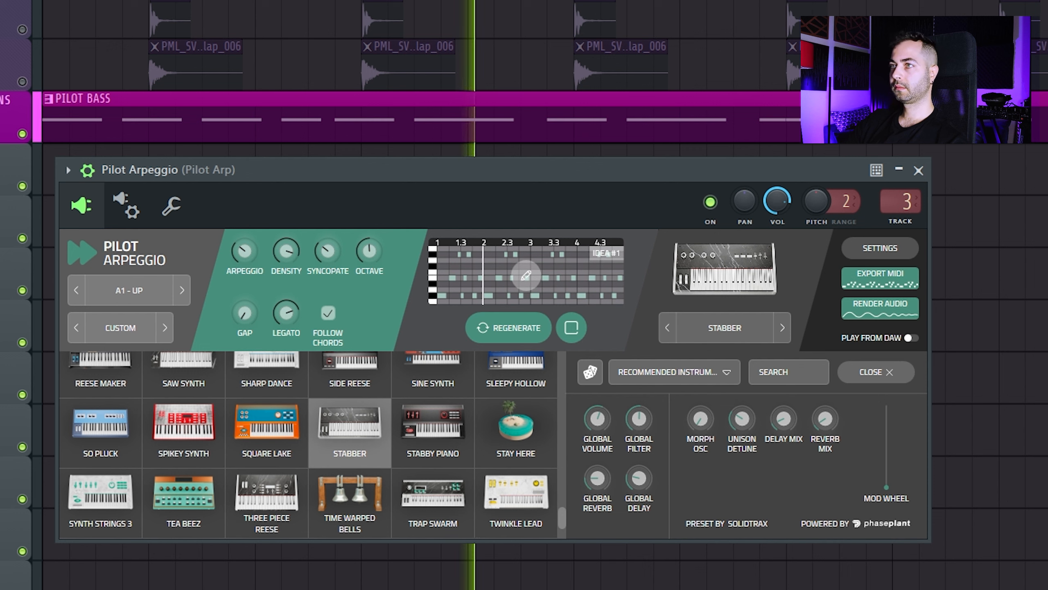
pyautogui.press('space')
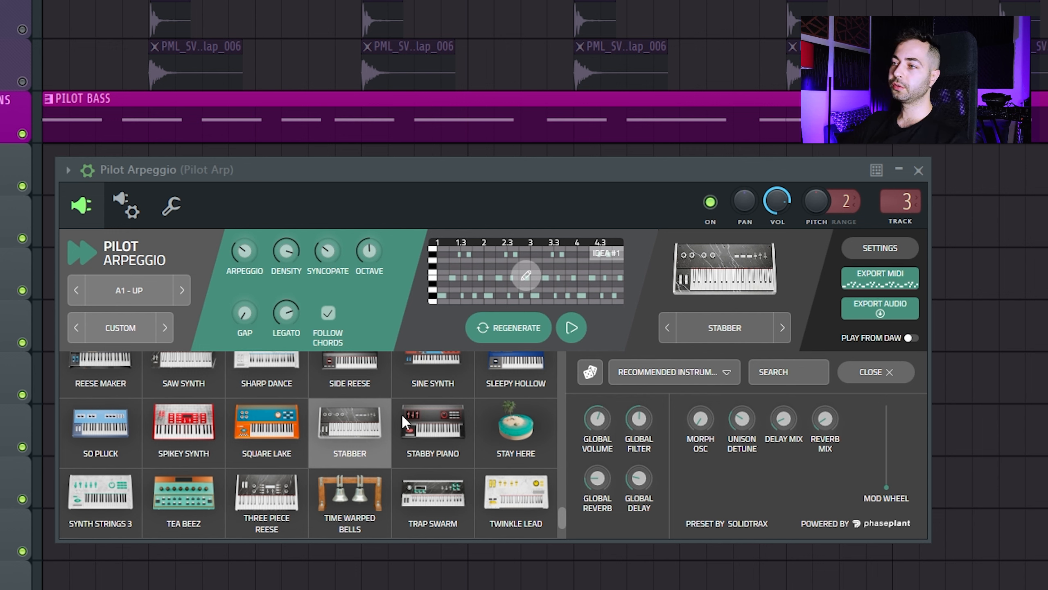
pyautogui.click(758, 329)
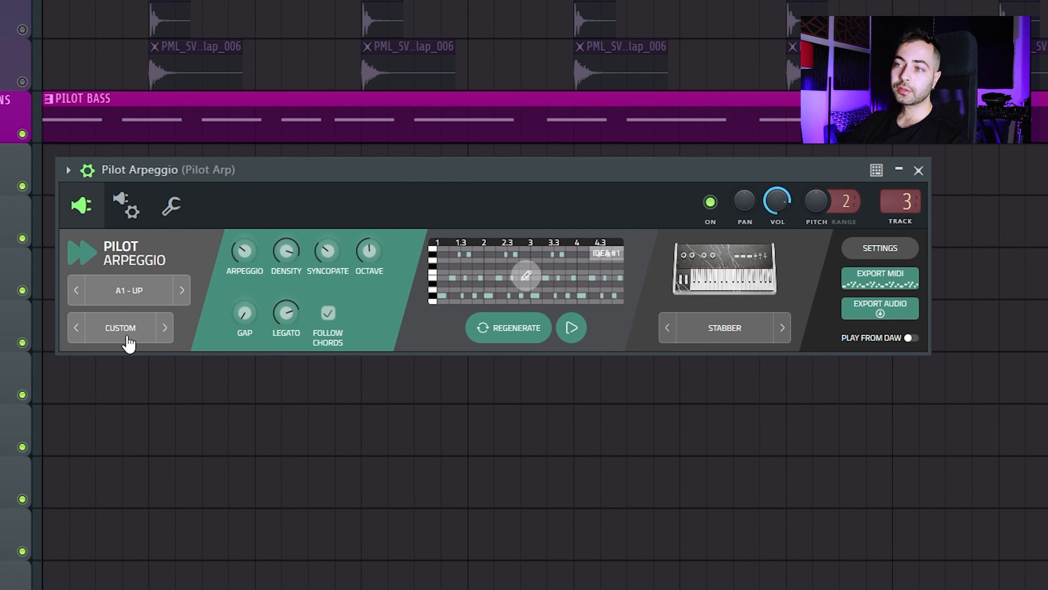
# Step: Compare the A3 Texture and A2 Down arpeggio templates, choose A3 Texture, and play it with the bass
pyautogui.click(131, 294)
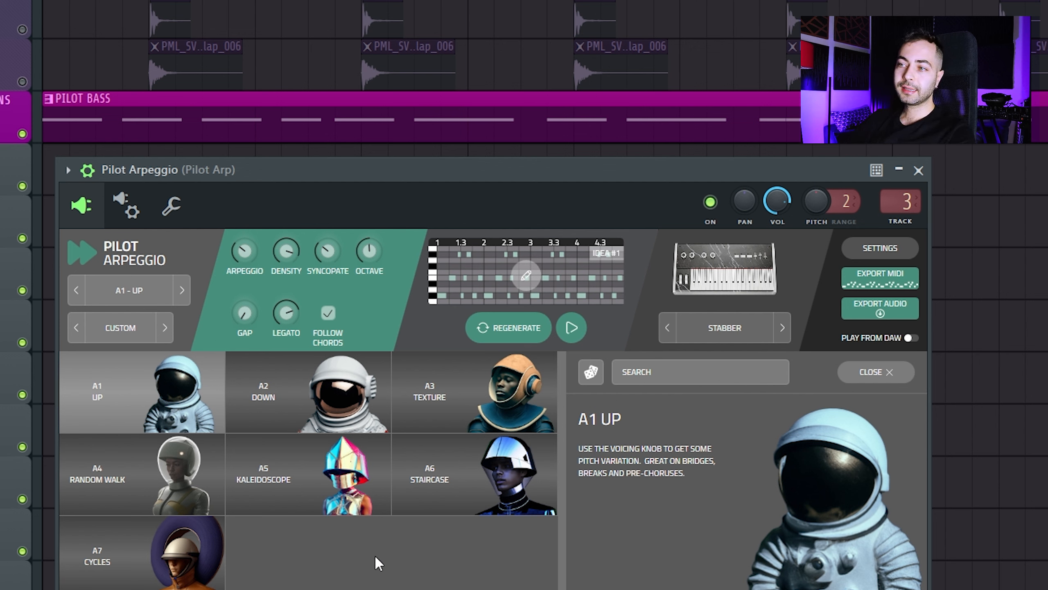
pyautogui.click(437, 398)
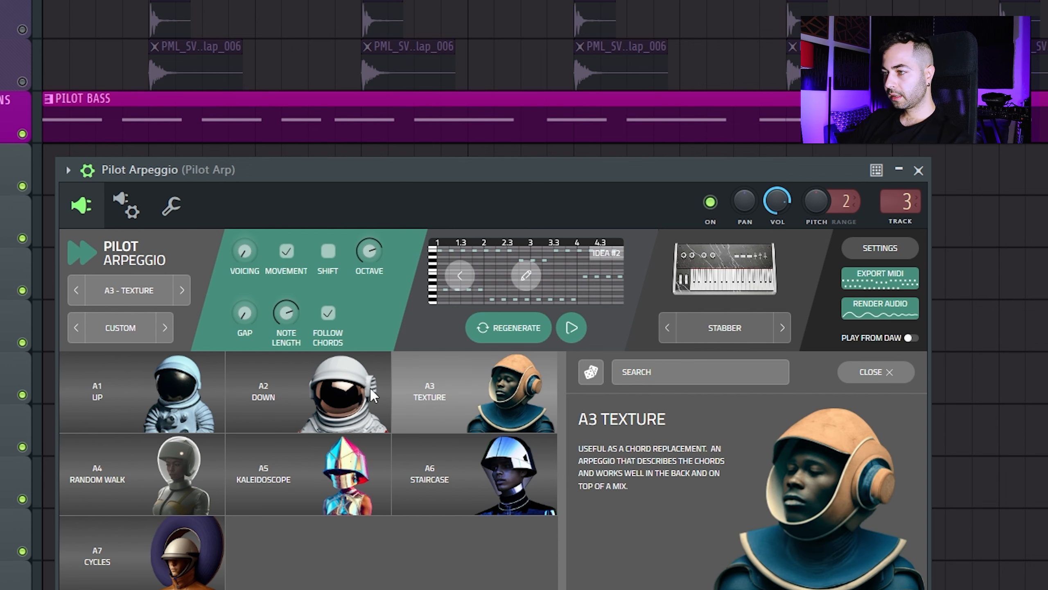
pyautogui.click(329, 383)
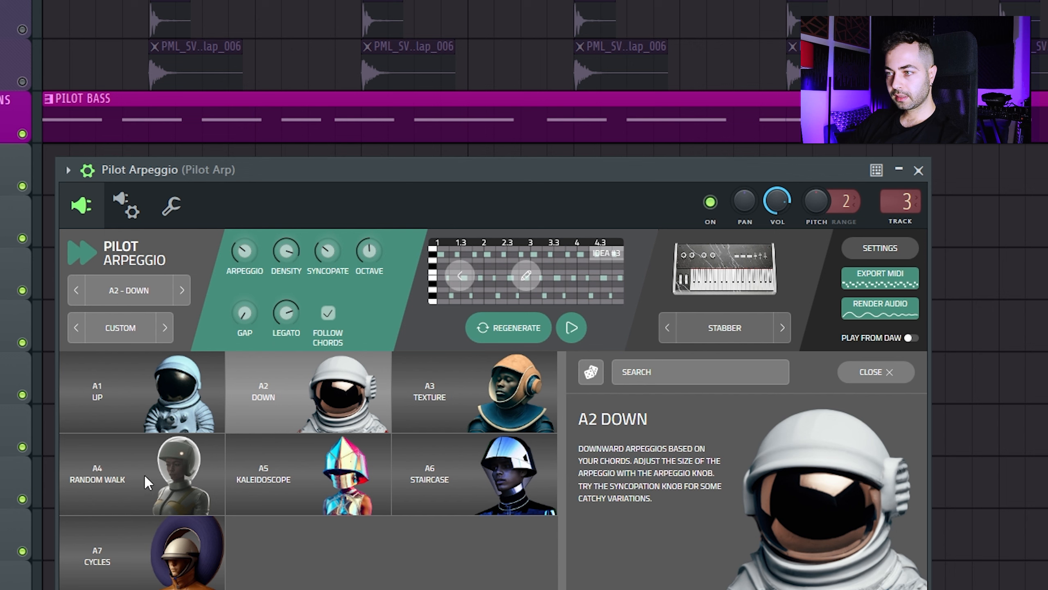
pyautogui.click(452, 409)
pyautogui.press('space')
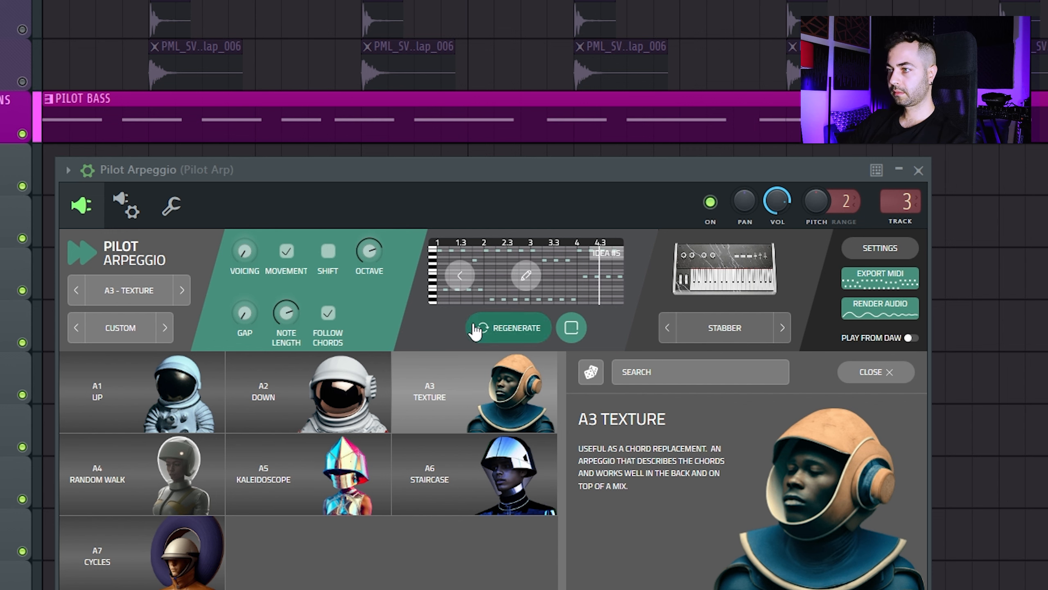
# Step: Regenerate the A3 Texture arpeggio during playback, and compare it with a regenerated A2 Down version
pyautogui.click(488, 328)
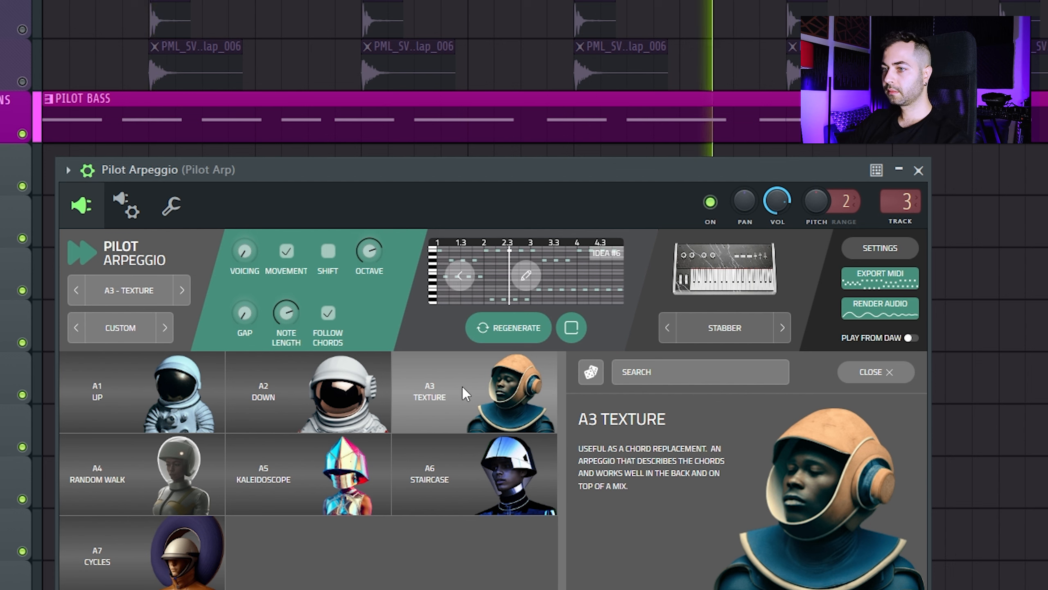
pyautogui.click(287, 391)
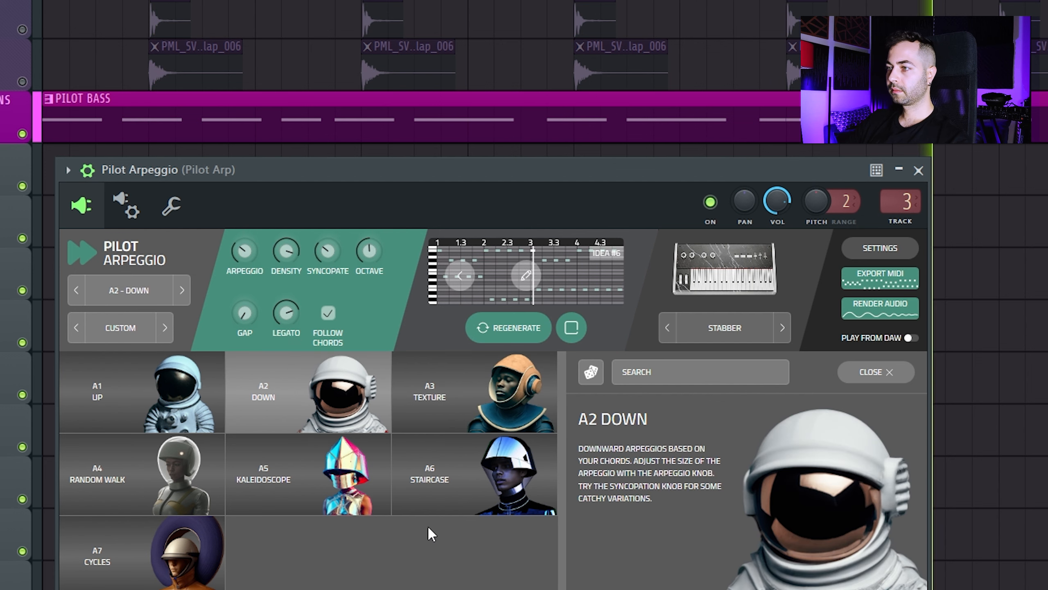
pyautogui.click(509, 335)
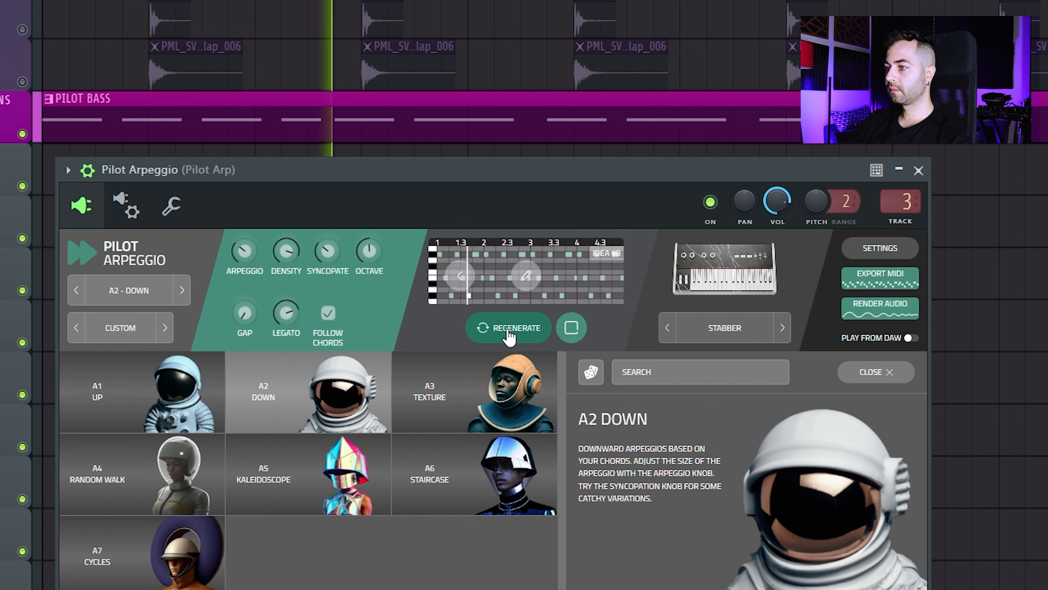
# Step: Return to the A3 Texture template, set Voicing to 1, and enable Shift
pyautogui.click(450, 402)
pyautogui.moveTo(244, 251)
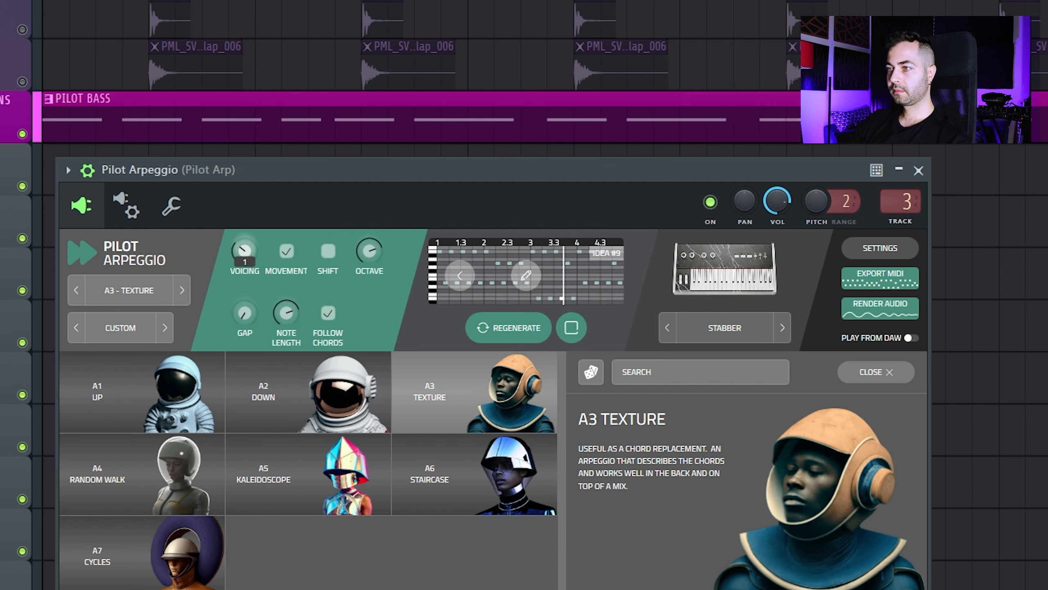
pyautogui.moveTo(246, 267); pyautogui.dragTo(247, 271)
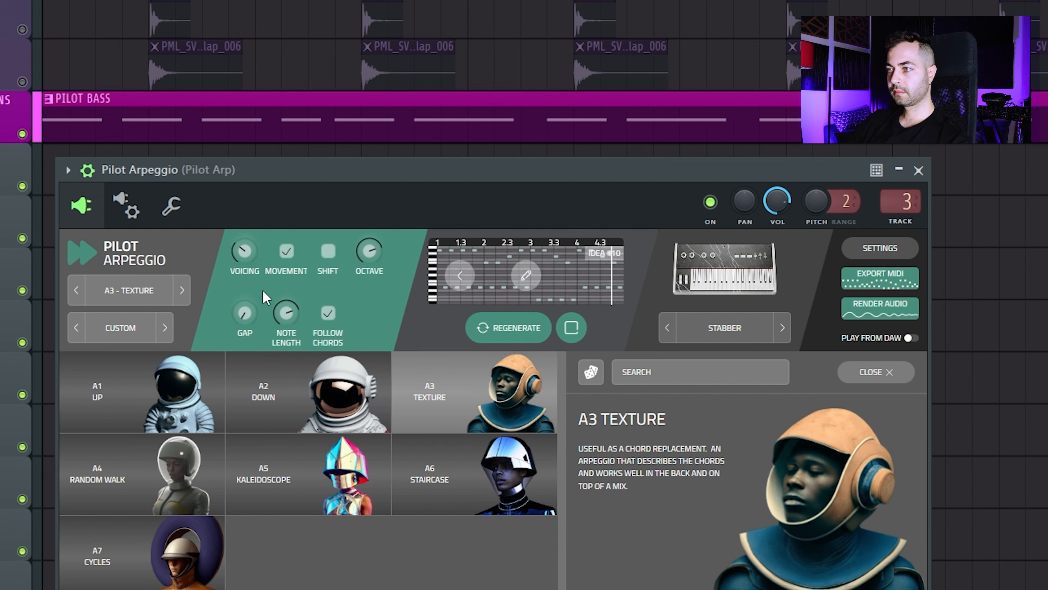
pyautogui.click(335, 248)
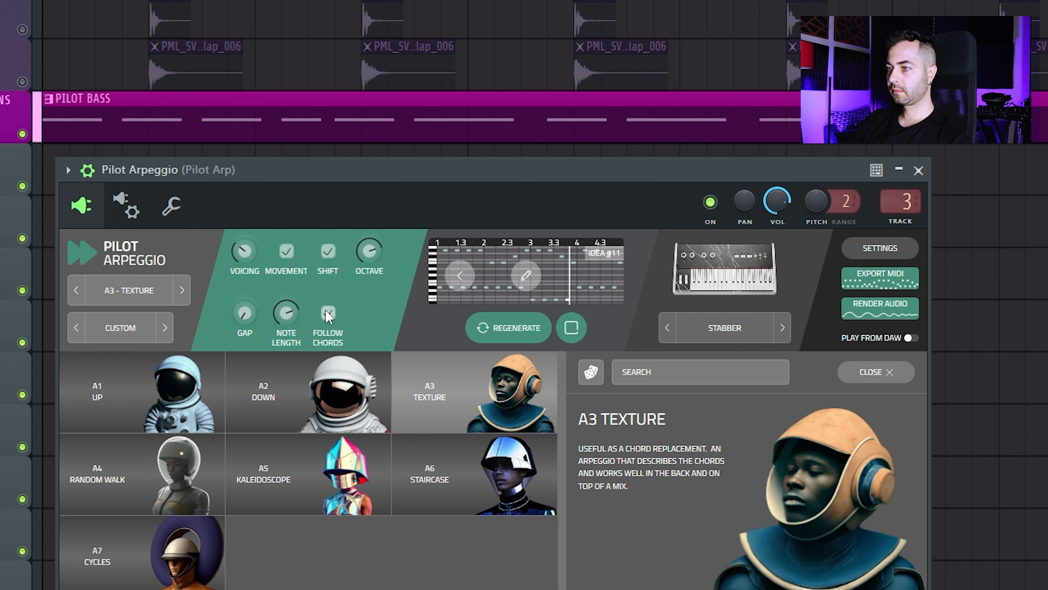
# Step: Try the A5 Kaleidoscope template, choose A6 Staircase, and play it with the bass
pyautogui.click(251, 493)
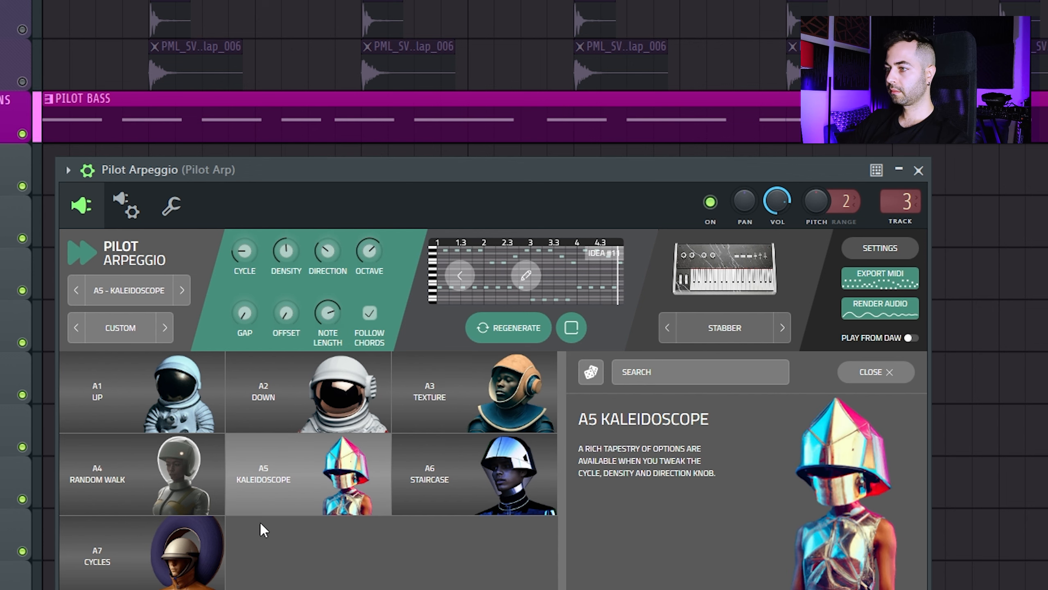
pyautogui.click(458, 487)
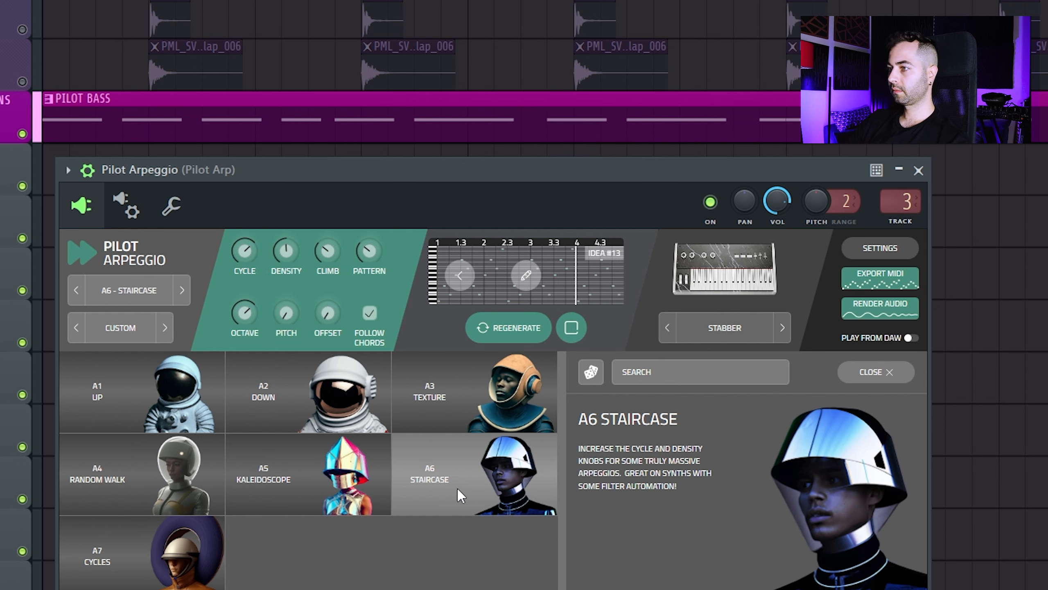
pyautogui.press('space')
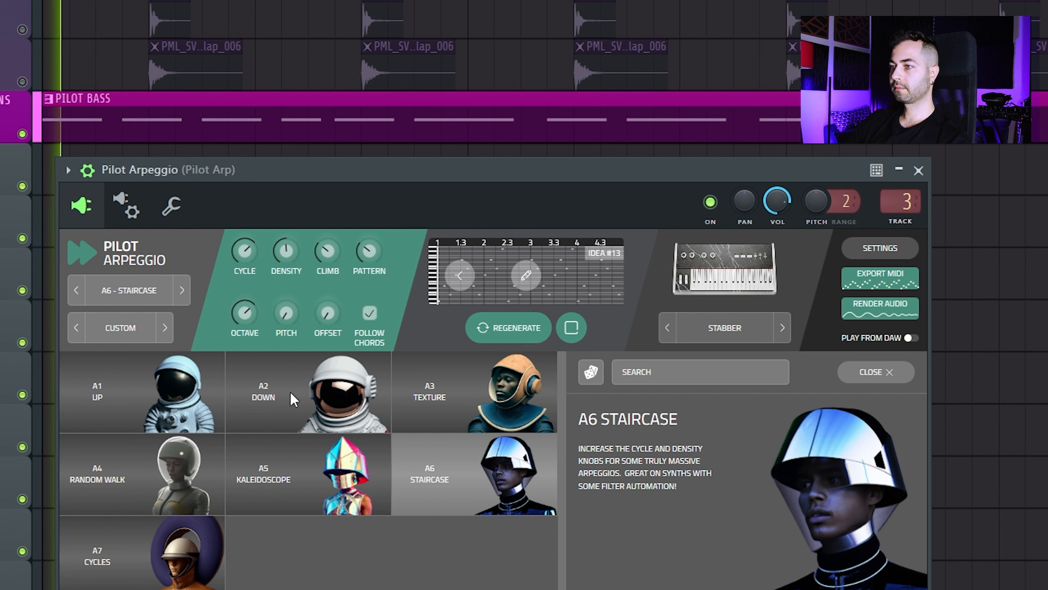
# Step: Try lower Cycle settings and a different Density on the A6 Staircase arpeggio during playback
pyautogui.moveTo(245, 250)
pyautogui.moveTo(244, 249); pyautogui.dragTo(245, 262)
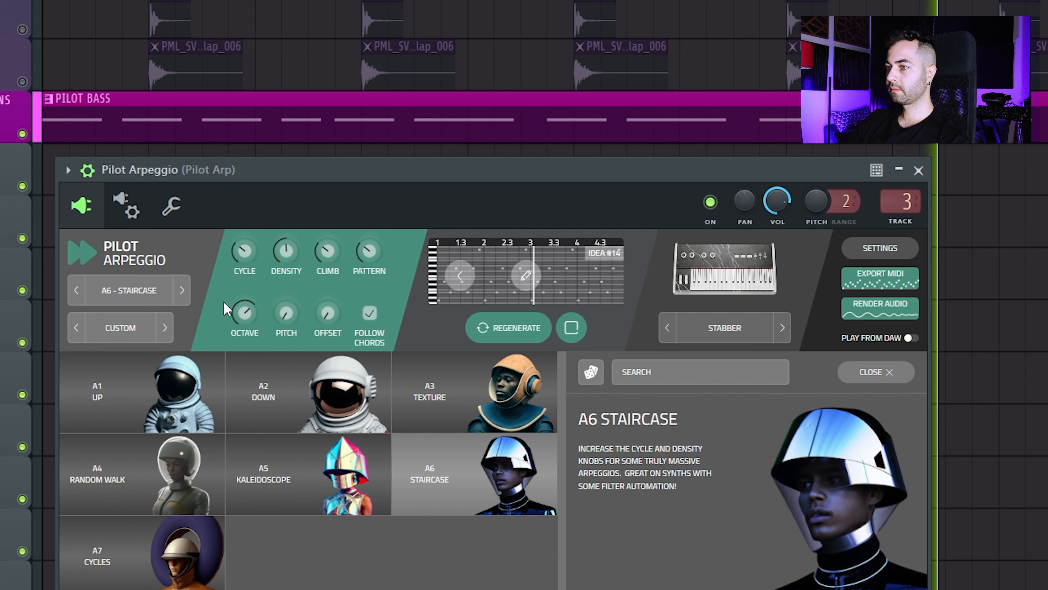
pyautogui.moveTo(245, 261)
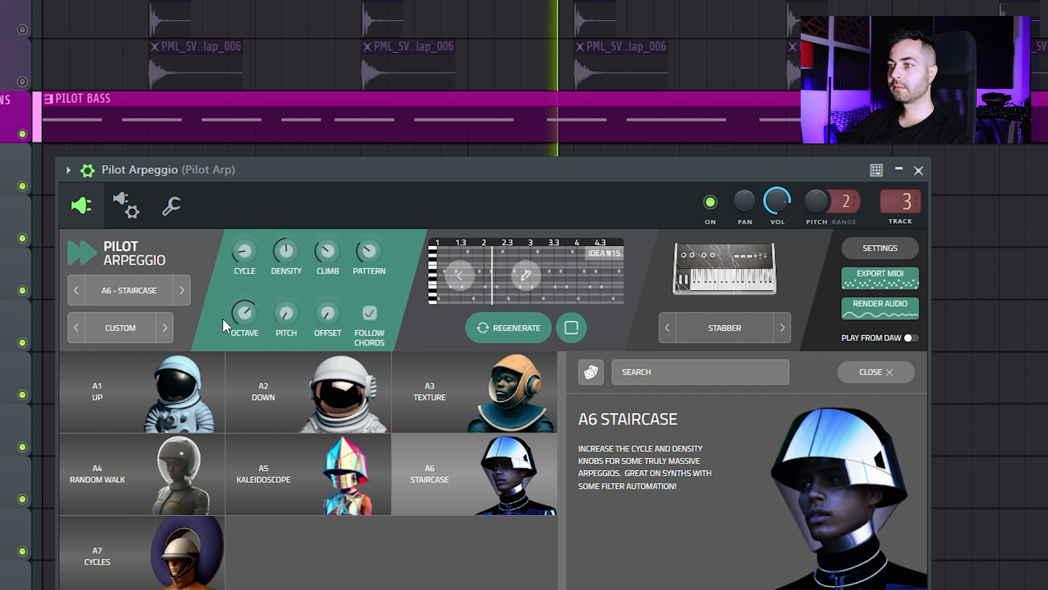
pyautogui.moveTo(243, 259); pyautogui.dragTo(243, 241)
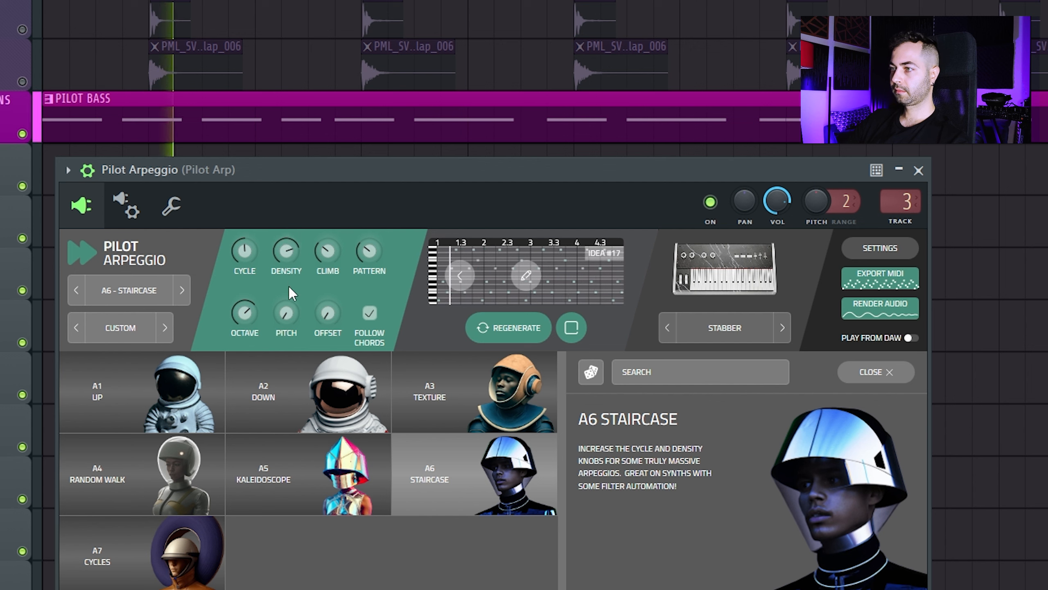
pyautogui.moveTo(286, 251); pyautogui.dragTo(286, 267)
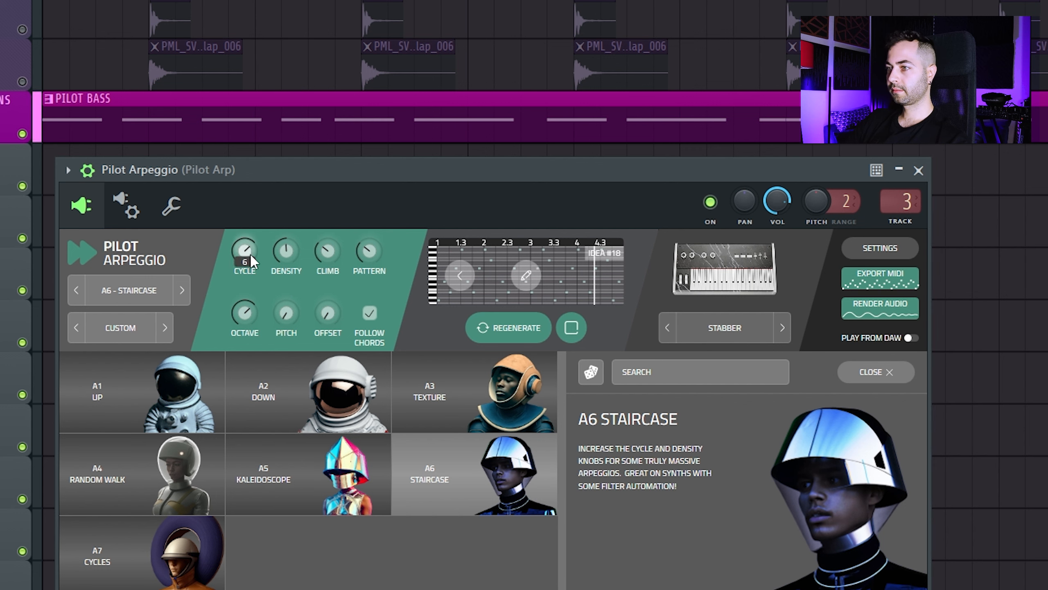
# Step: Compare high and low Cycle settings on the Staircase arpeggio, keep a low one, and stop playback
pyautogui.moveTo(250, 253); pyautogui.dragTo(240, 190)
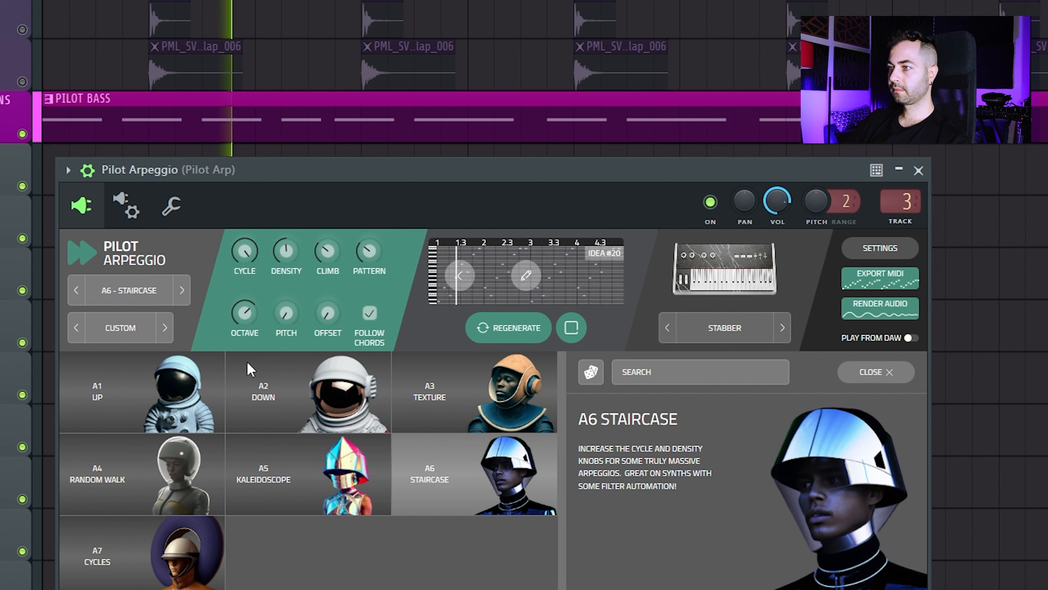
pyautogui.moveTo(244, 254)
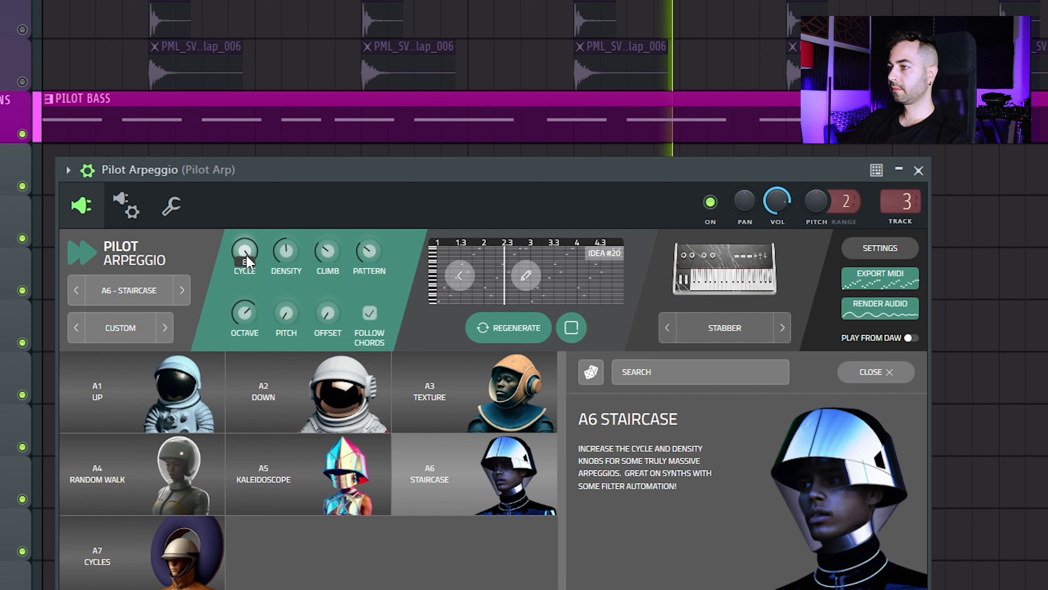
pyautogui.moveTo(245, 254); pyautogui.dragTo(246, 275)
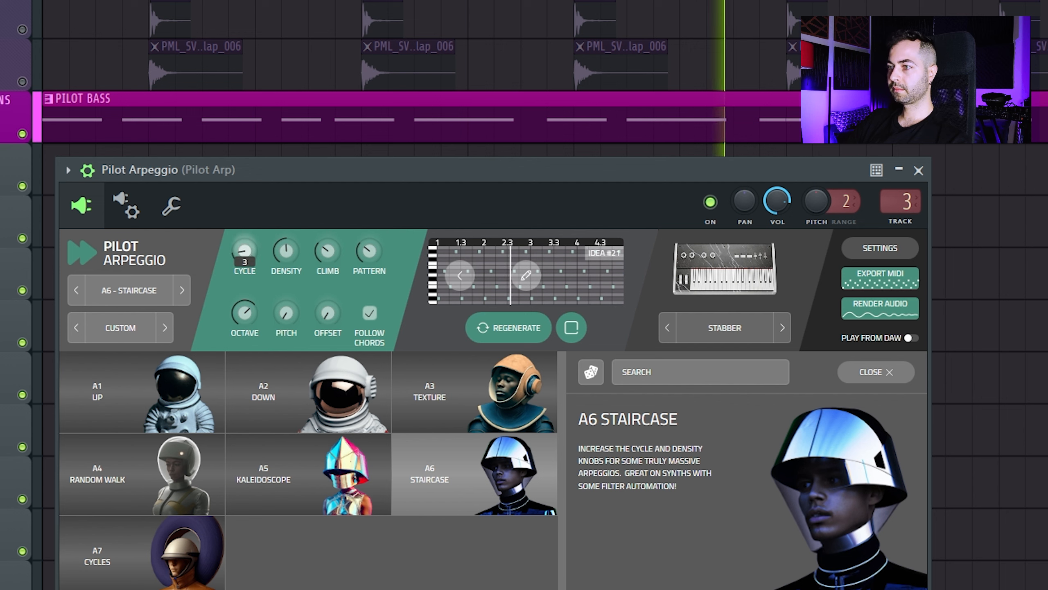
pyautogui.moveTo(244, 254); pyautogui.dragTo(239, 221)
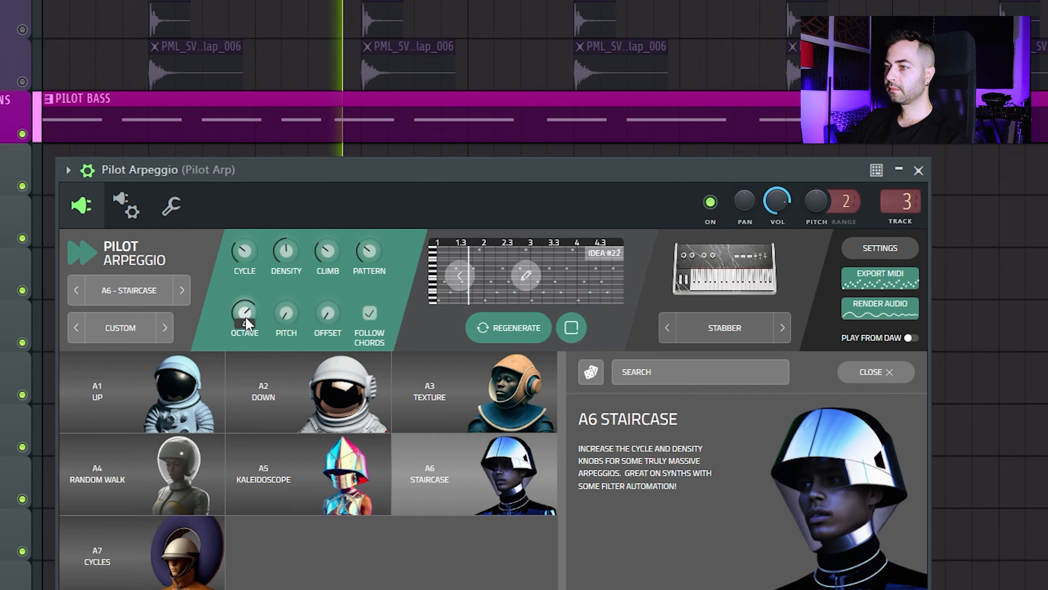
pyautogui.moveTo(321, 317)
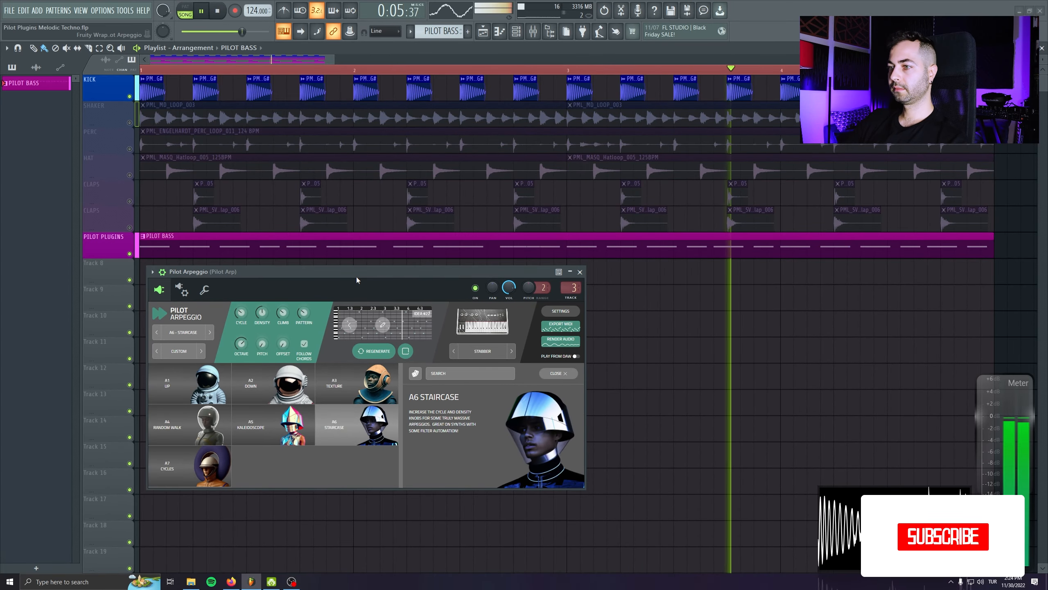
pyautogui.press('space')
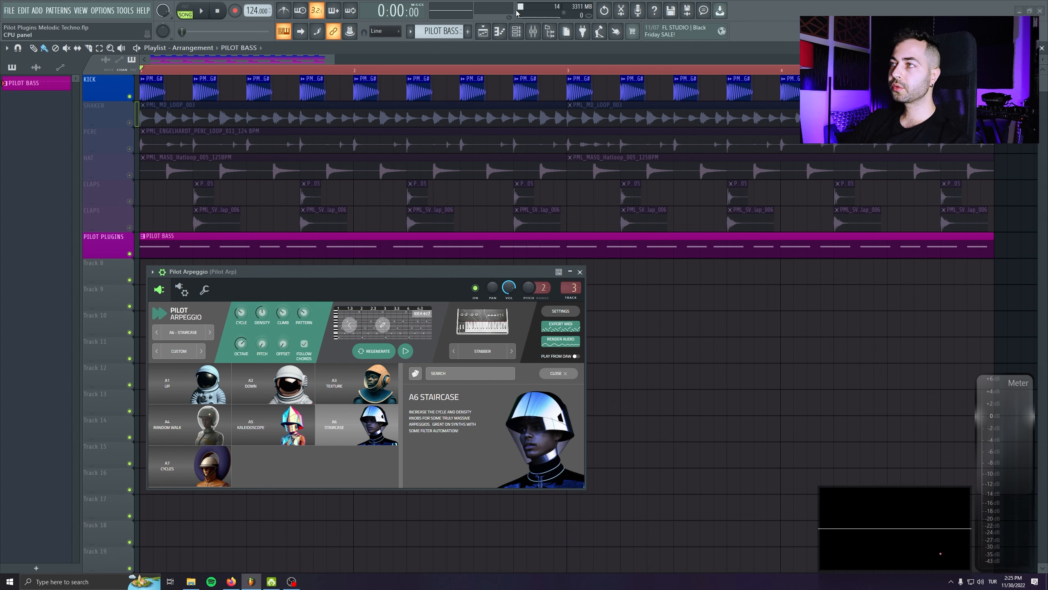
# Step: Add a FLEX synthesizer channel and arrange its window beside Pilot Arpeggio and the channel rack
pyautogui.click(516, 33)
pyautogui.moveTo(324, 276); pyautogui.dragTo(323, 303)
pyautogui.click(268, 273)
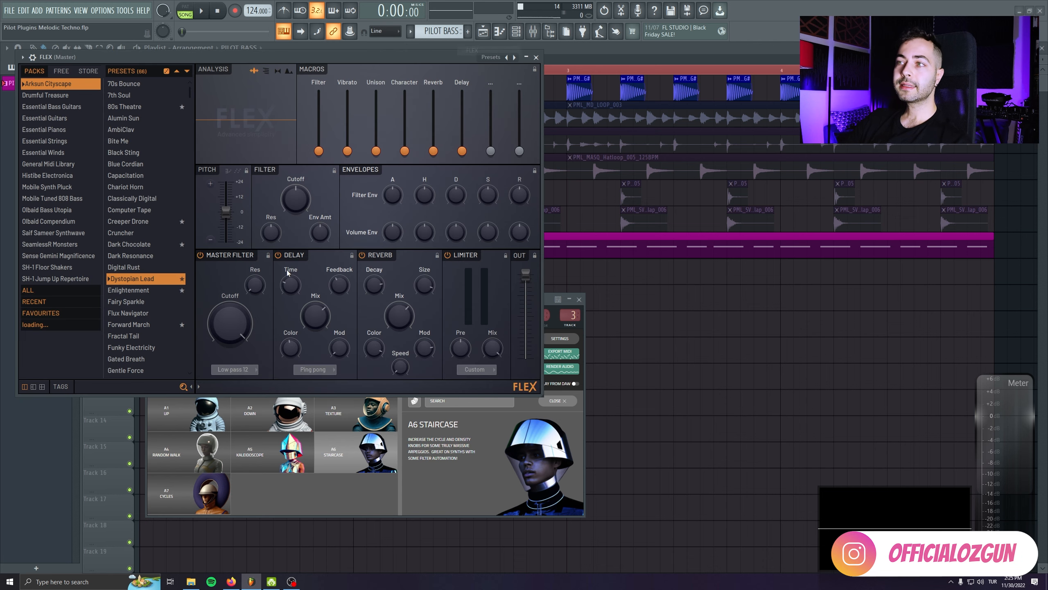
pyautogui.moveTo(259, 57); pyautogui.dragTo(678, 175)
pyautogui.moveTo(329, 297); pyautogui.dragTo(204, 344)
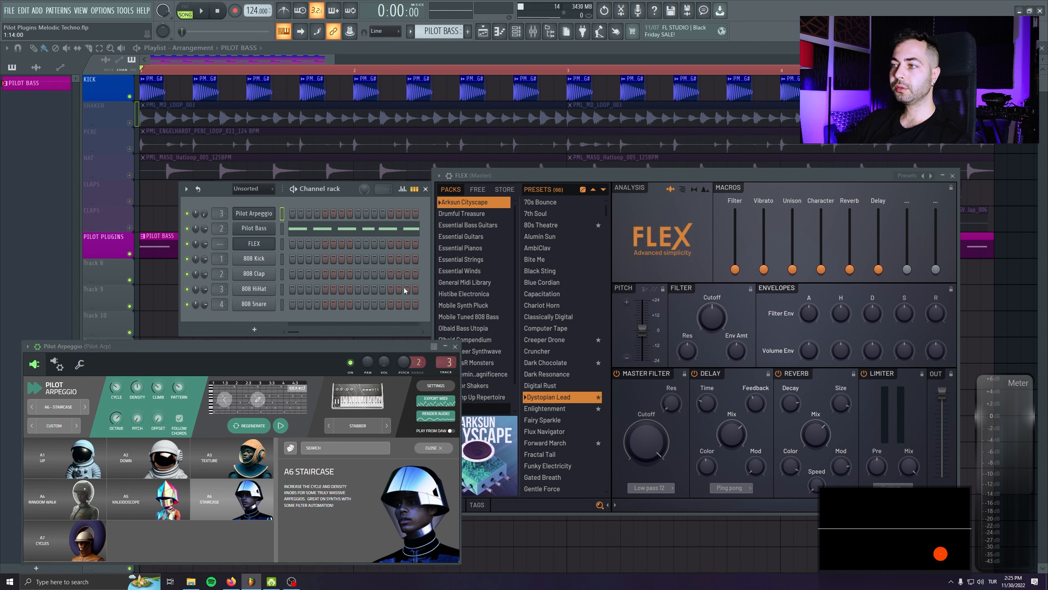
# Step: Export the Staircase arpeggio's MIDI onto the FLEX channel and close the Pilot Arpeggio window
pyautogui.moveTo(425, 400); pyautogui.dragTo(510, 398)
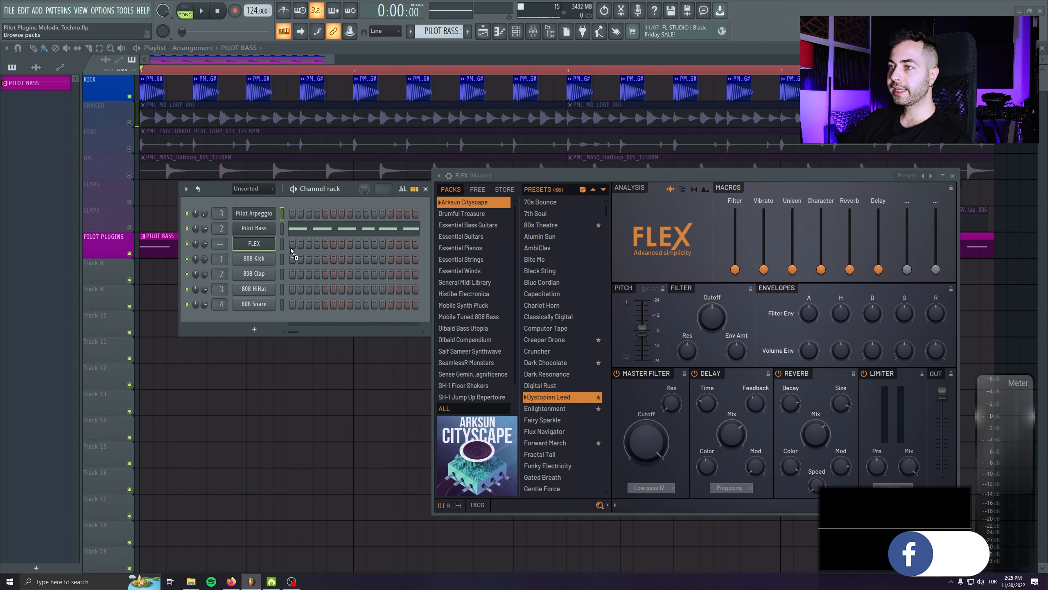
pyautogui.moveTo(291, 250); pyautogui.dragTo(253, 245)
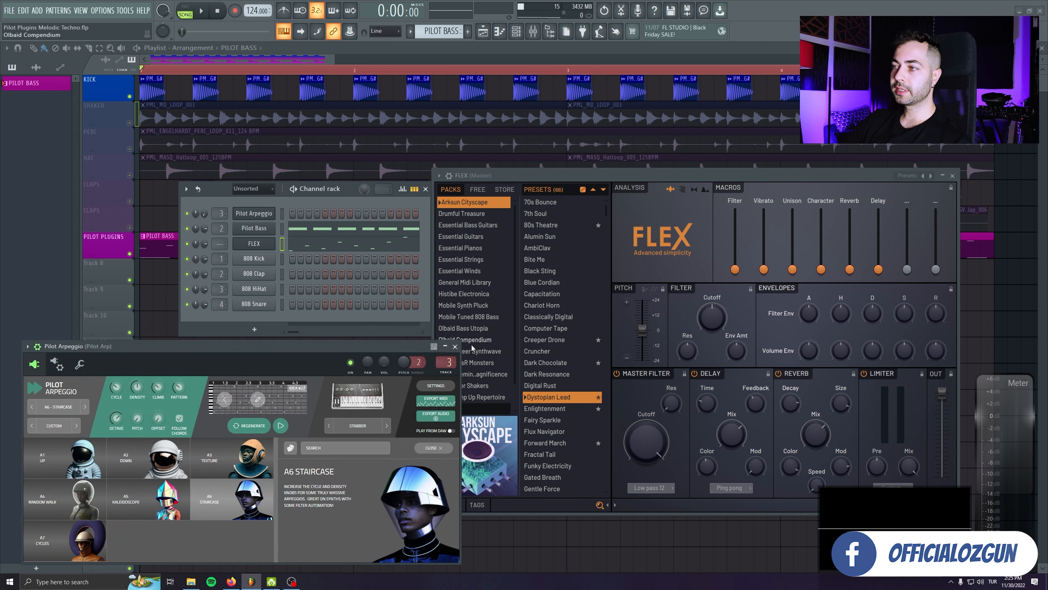
pyautogui.click(455, 346)
# Step: Browse all FLEX presets, try Electric Amped, and load Driven Distruct from the favourites
pyautogui.moveTo(536, 175); pyautogui.dragTo(461, 174)
pyautogui.click(408, 407)
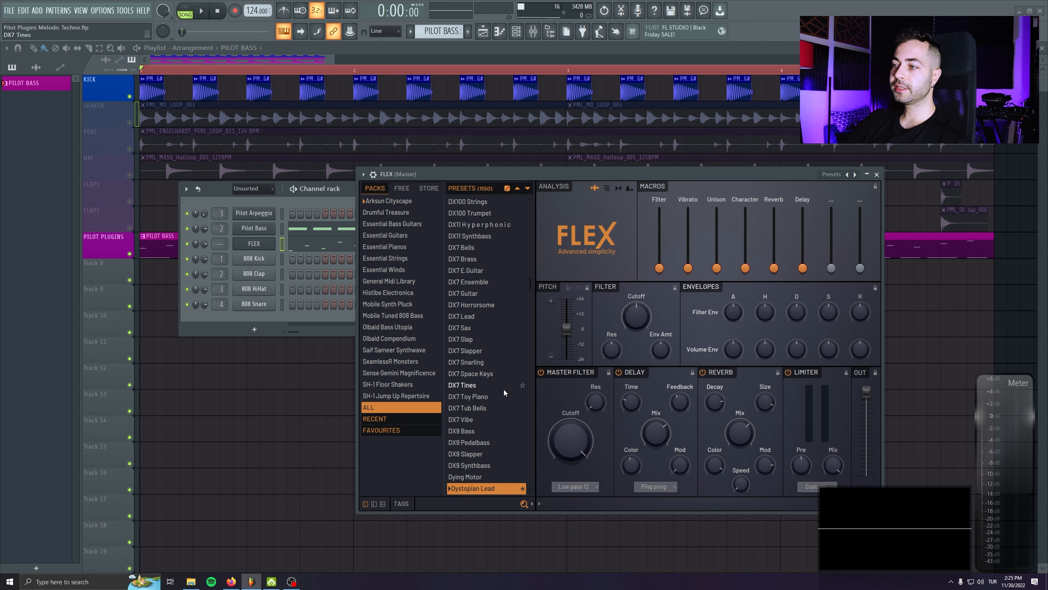
pyautogui.scroll(-5, 503, 388)
pyautogui.click(491, 381)
pyautogui.scroll(-12, 488, 404)
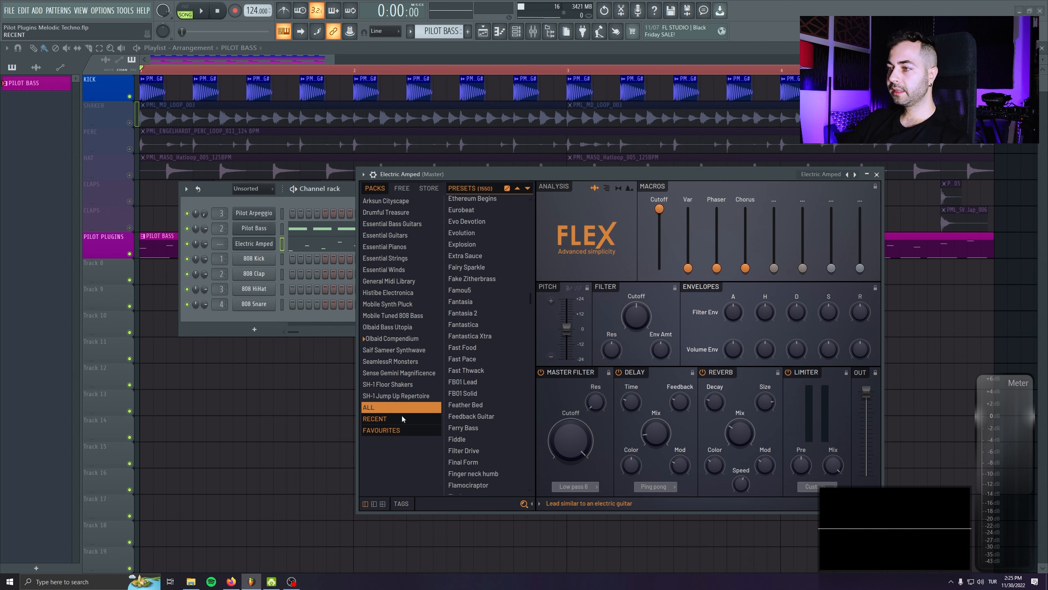
pyautogui.click(401, 429)
pyautogui.click(472, 255)
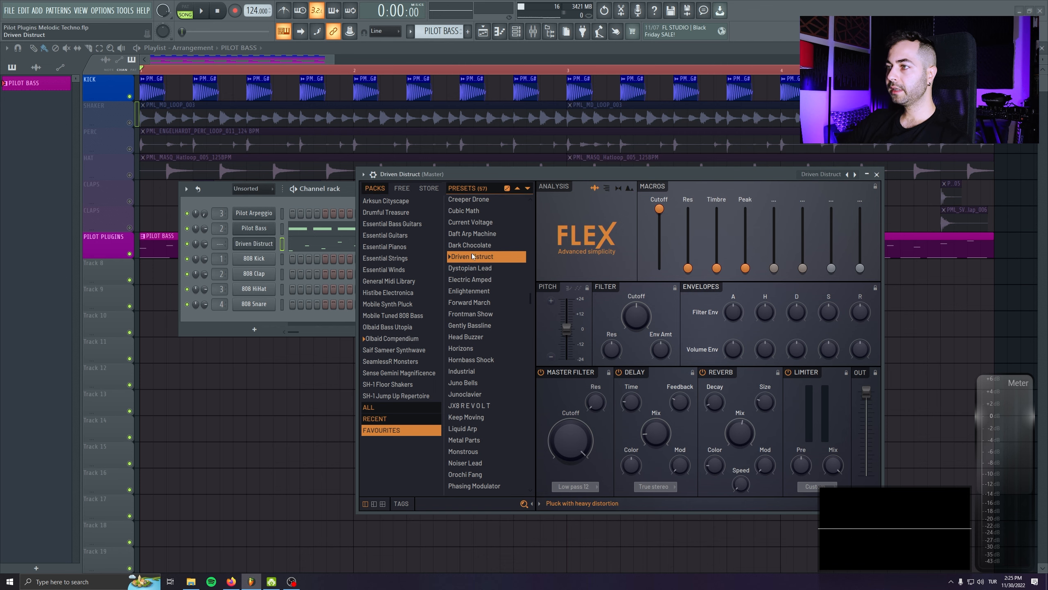
# Step: Play the arrangement and transpose all the Driven Distruct arpeggio notes down one octave in the piano roll
pyautogui.moveTo(215, 188); pyautogui.dragTo(170, 207)
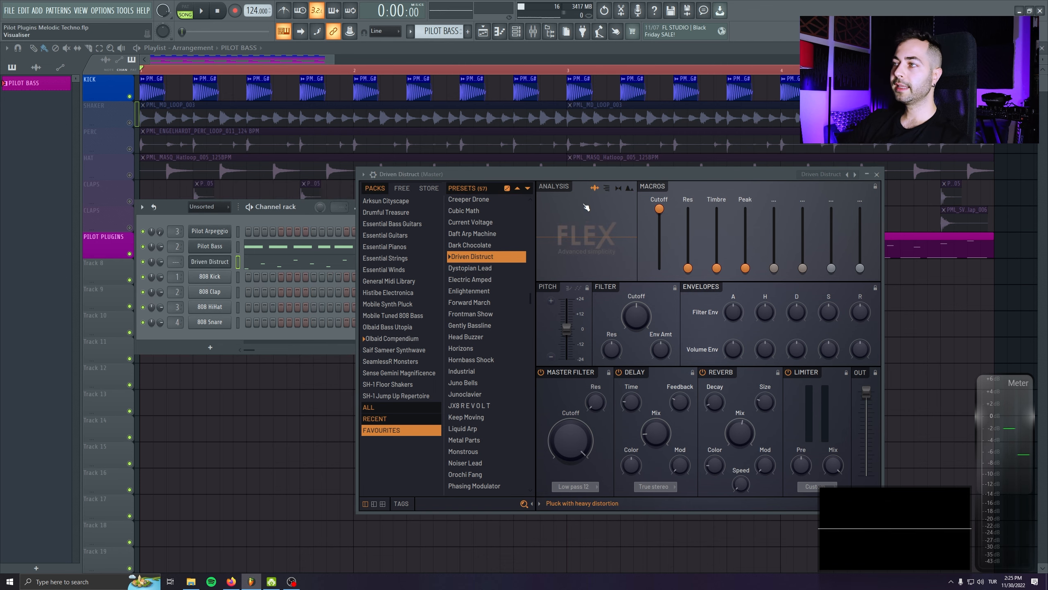
pyautogui.press('space')
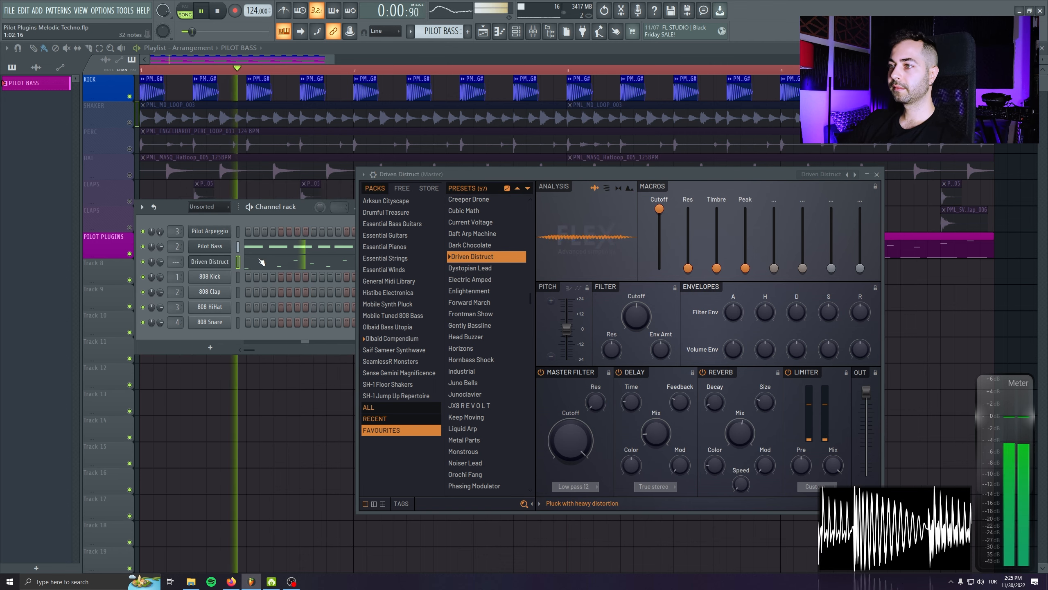
pyautogui.click(278, 253)
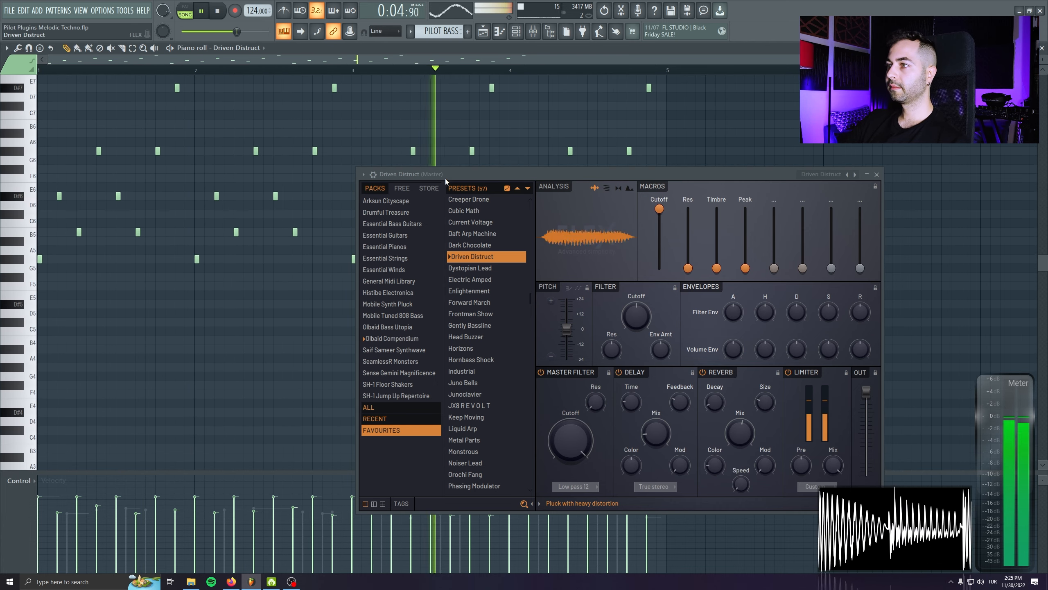
pyautogui.moveTo(446, 176); pyautogui.dragTo(457, 355)
pyautogui.hotkey('ctrl', 'a')
pyautogui.hotkey('ctrl', 'Down')
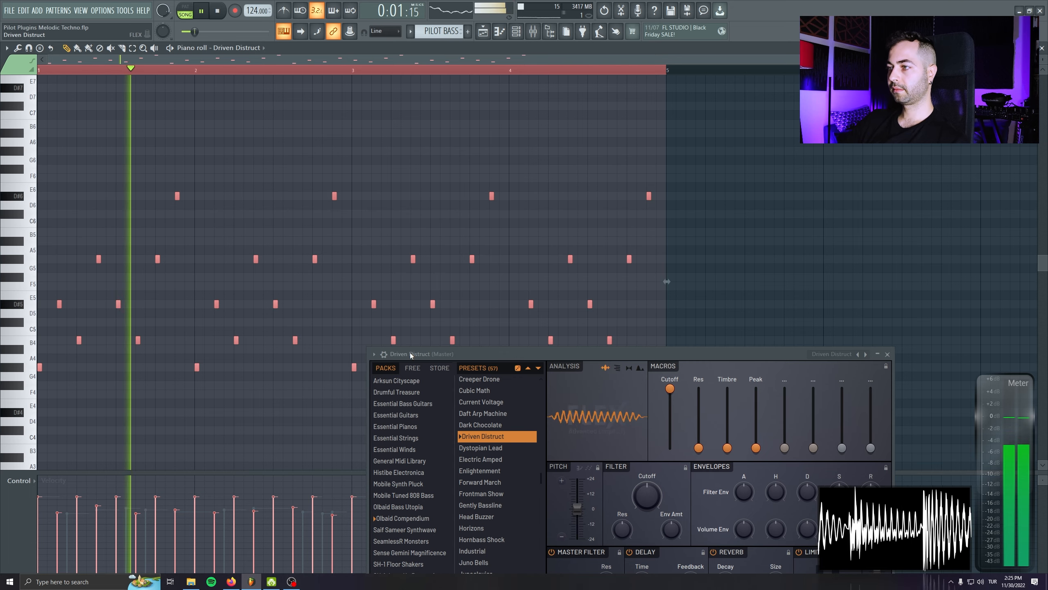
pyautogui.moveTo(437, 355); pyautogui.dragTo(359, 197)
pyautogui.press('Escape')
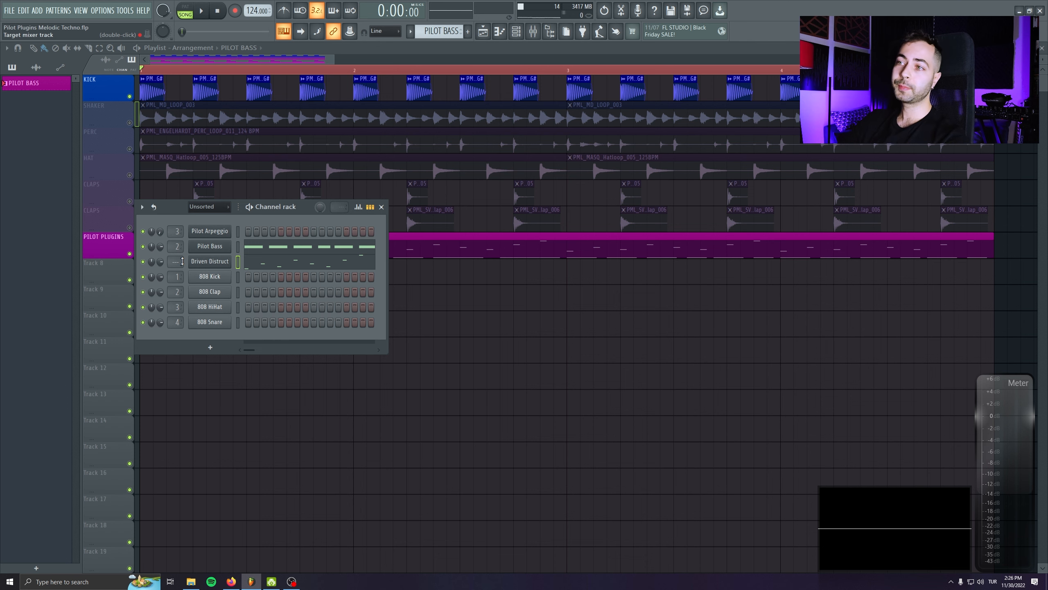
# Step: Route the Driven Distruct channel to mixer track 2 and audition it with the Cutoff macro lowered to 37%
pyautogui.click(210, 262)
pyautogui.moveTo(384, 199); pyautogui.dragTo(338, 199)
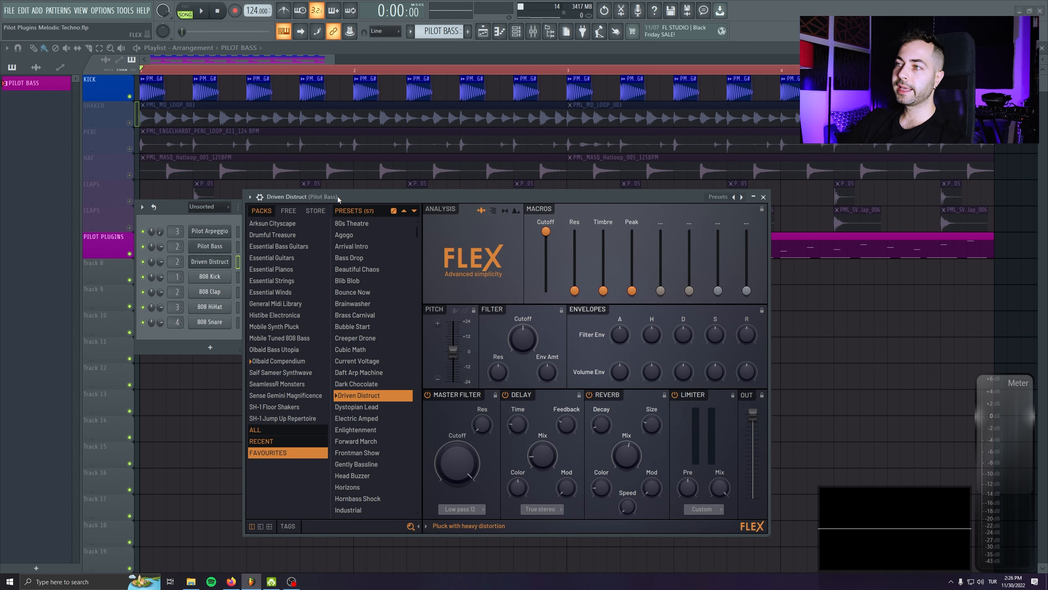
pyautogui.press('space')
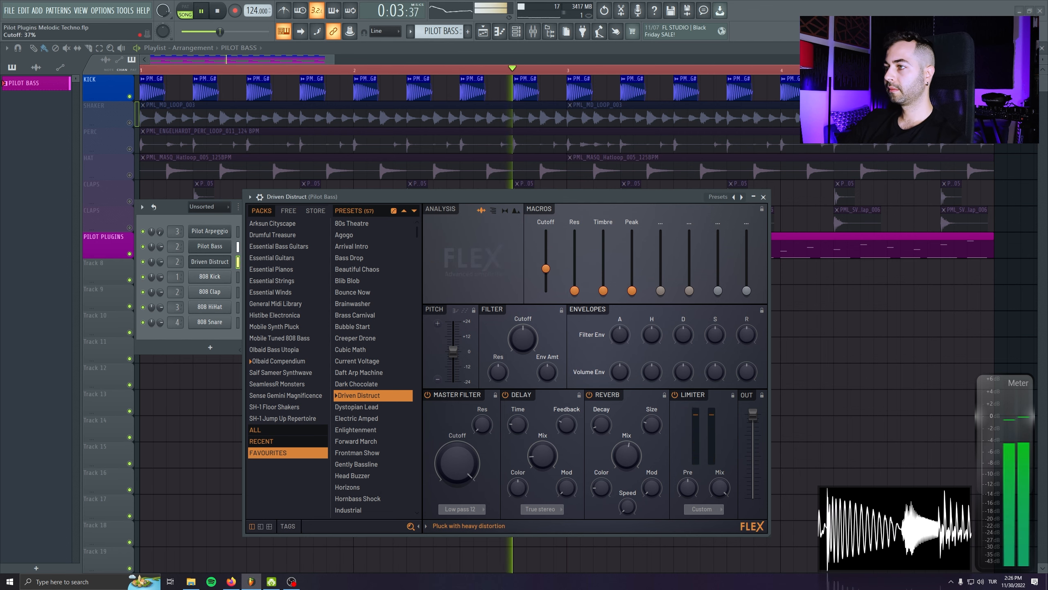
# Step: Audition the favourite FLEX presets from Electric Amped onward, load Head Buzzer, and lower its Filter macro to 8%
pyautogui.click(343, 417)
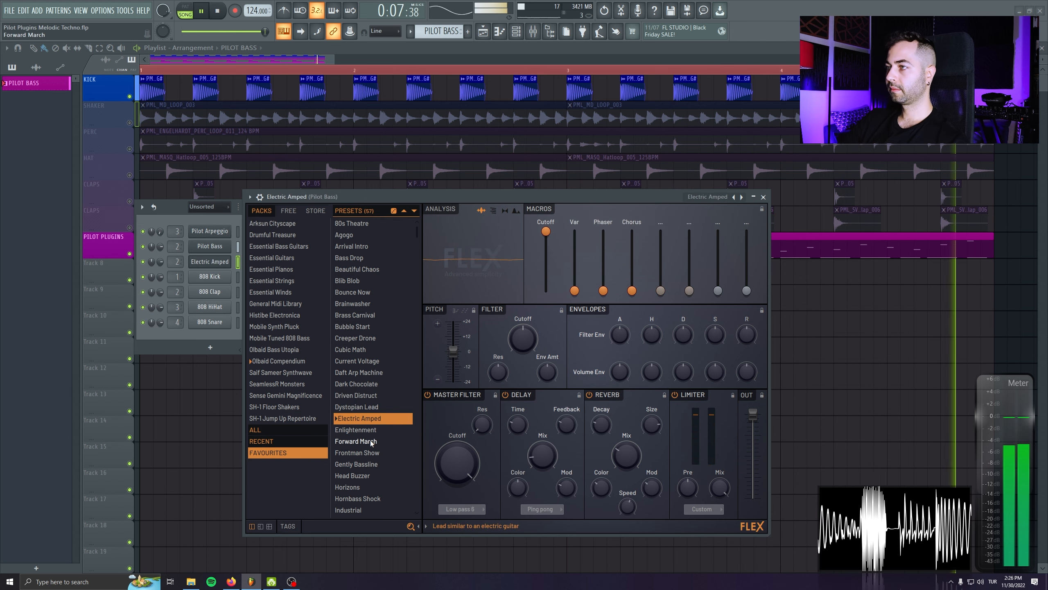
pyautogui.click(370, 441)
pyautogui.click(372, 430)
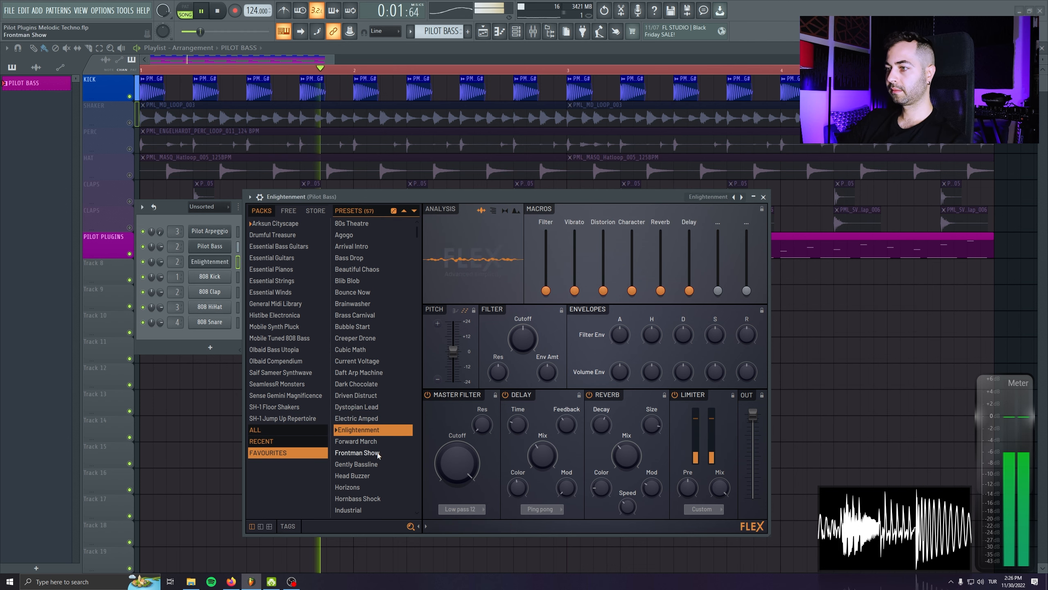
pyautogui.click(378, 452)
pyautogui.click(377, 464)
pyautogui.click(375, 476)
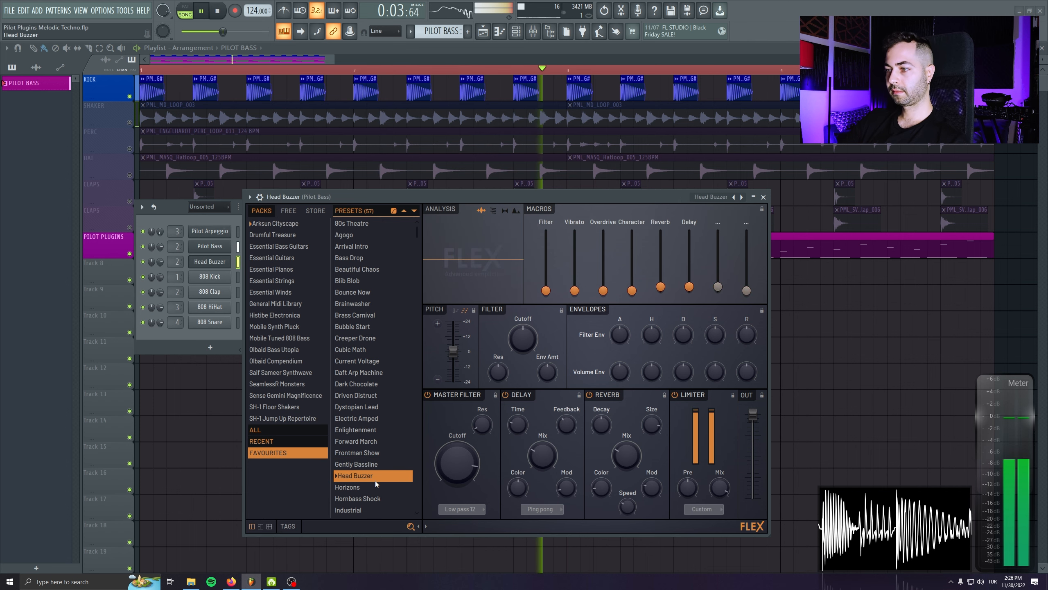
pyautogui.scroll(-3, 376, 484)
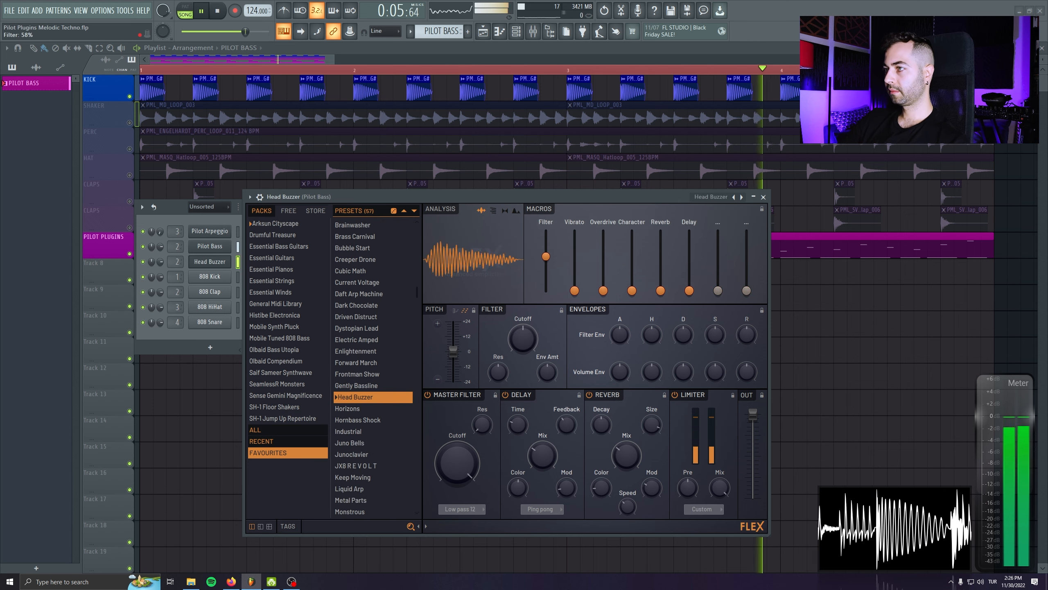
pyautogui.moveTo(546, 256); pyautogui.dragTo(547, 289)
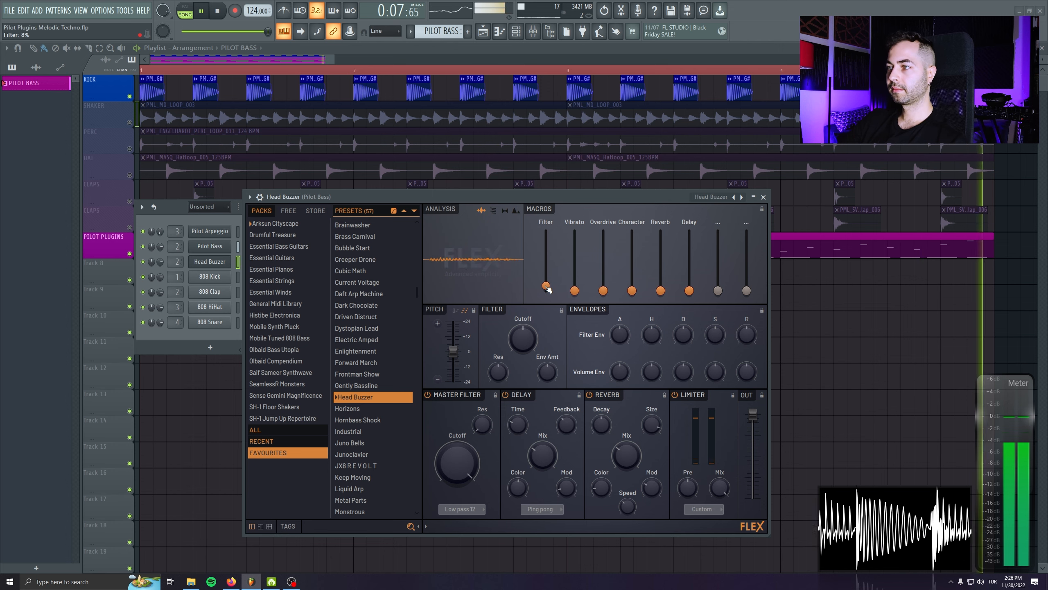
# Step: Open the Head Buzzer piano roll, lengthen all the arpeggio notes together, and trim them slightly shorter
pyautogui.moveTo(342, 196); pyautogui.dragTo(457, 261)
pyautogui.click(299, 261)
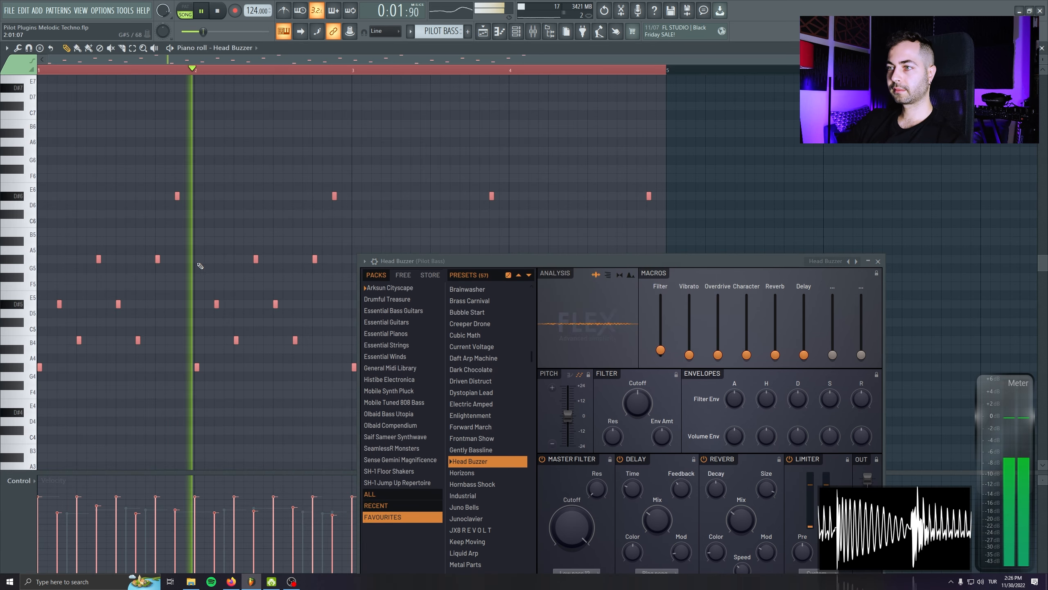
pyautogui.moveTo(159, 261); pyautogui.dragTo(169, 262)
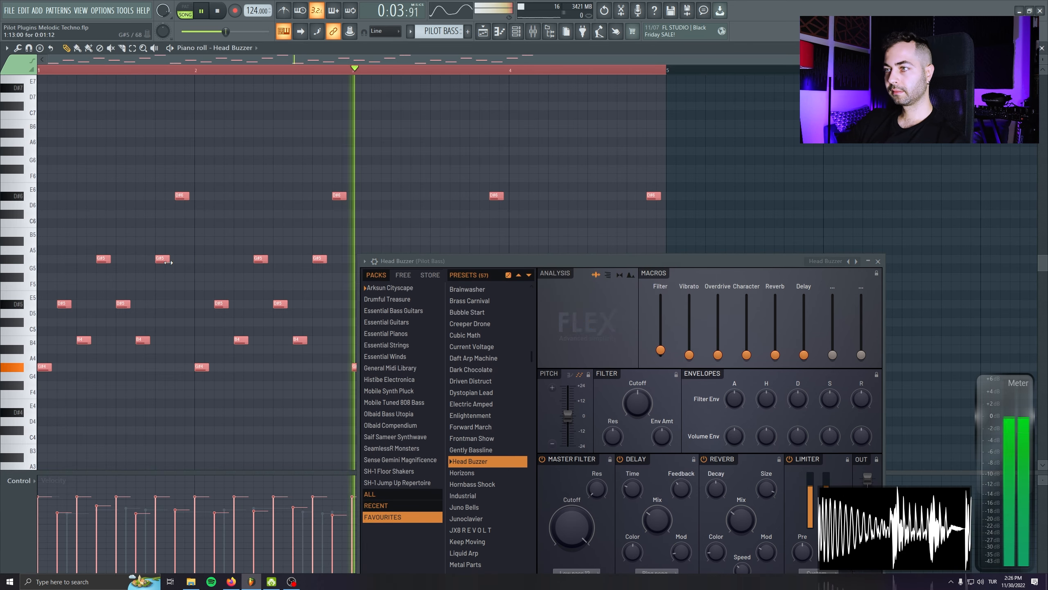
pyautogui.moveTo(383, 261); pyautogui.dragTo(362, 392)
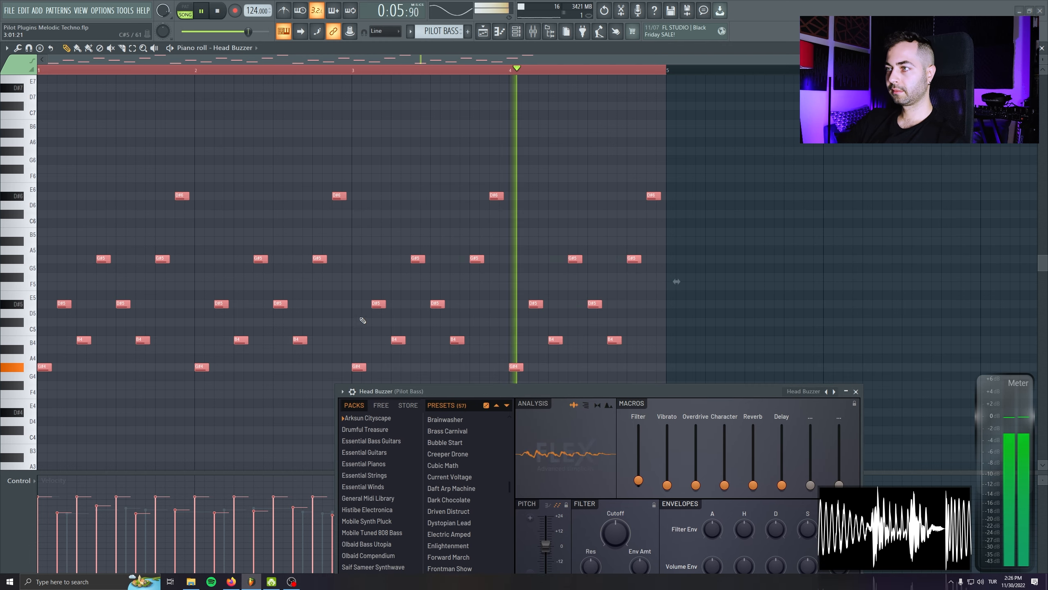
pyautogui.moveTo(326, 259); pyautogui.dragTo(319, 259)
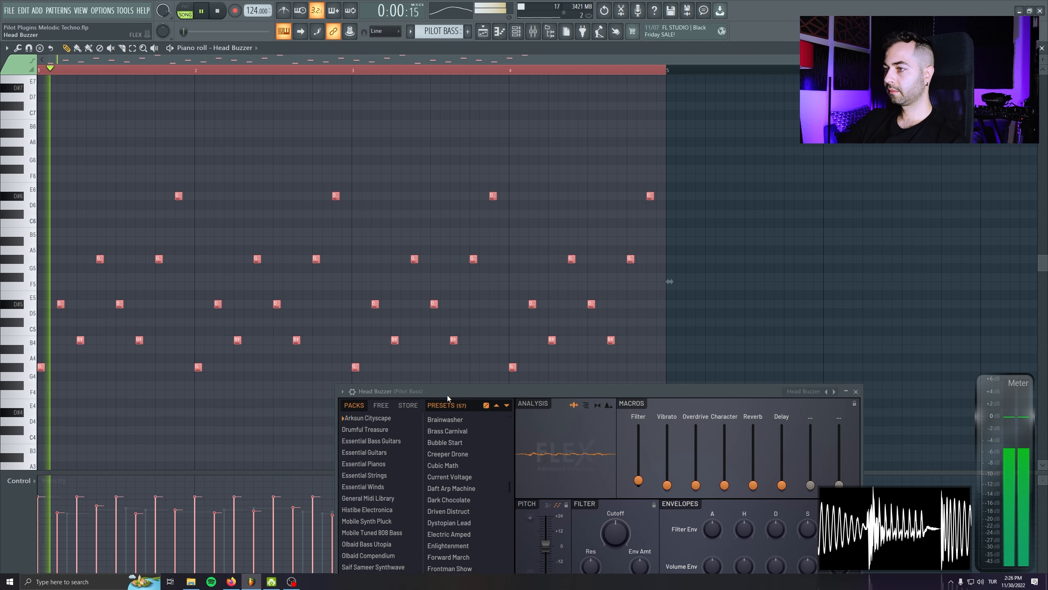
# Step: Audition the Industrial preset, go back to Head Buzzer, and close FLEX to show the playlist
pyautogui.moveTo(447, 395); pyautogui.dragTo(371, 217)
pyautogui.scroll(-1, 380, 372)
pyautogui.click(382, 408)
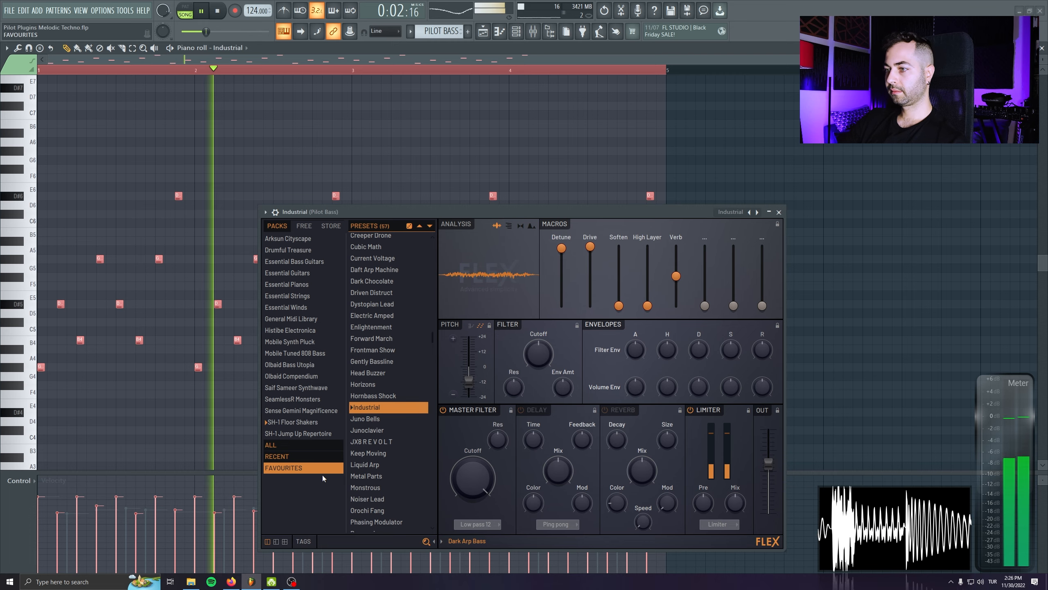
pyautogui.scroll(-3, 388, 468)
pyautogui.click(388, 439)
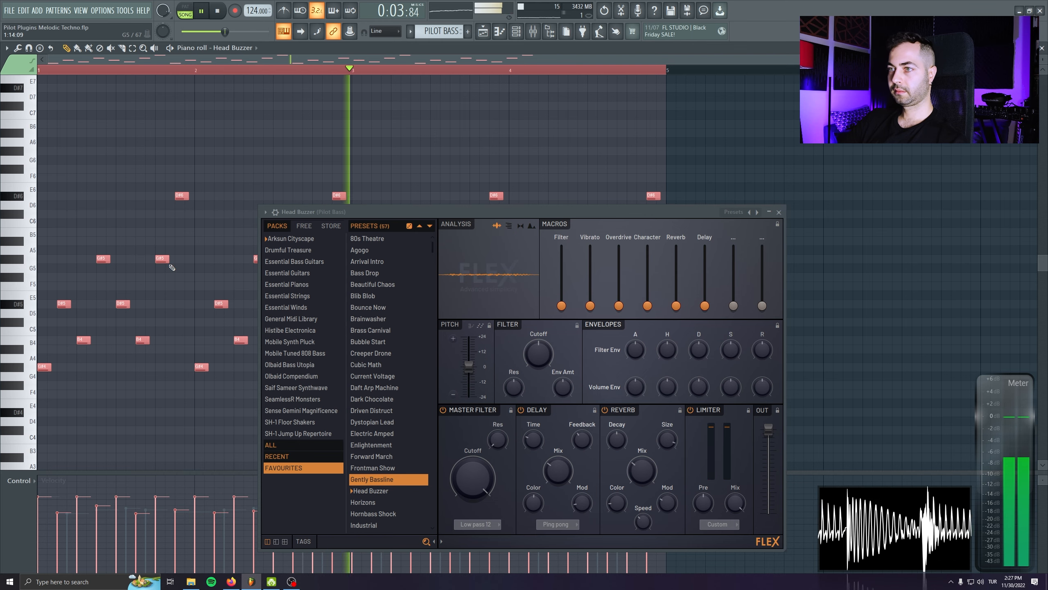
pyautogui.press('F7')
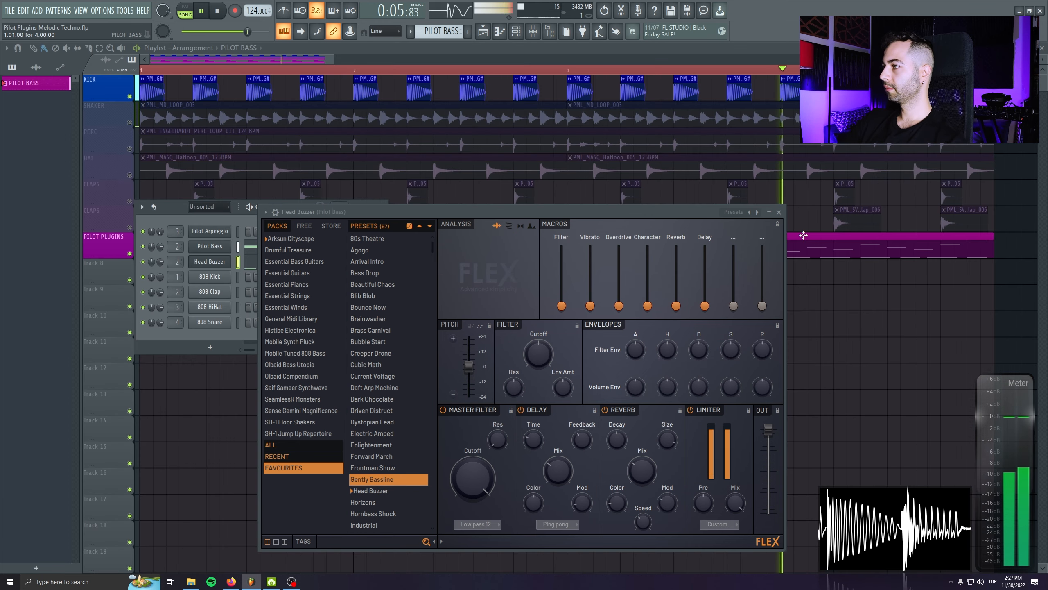
pyautogui.click(779, 213)
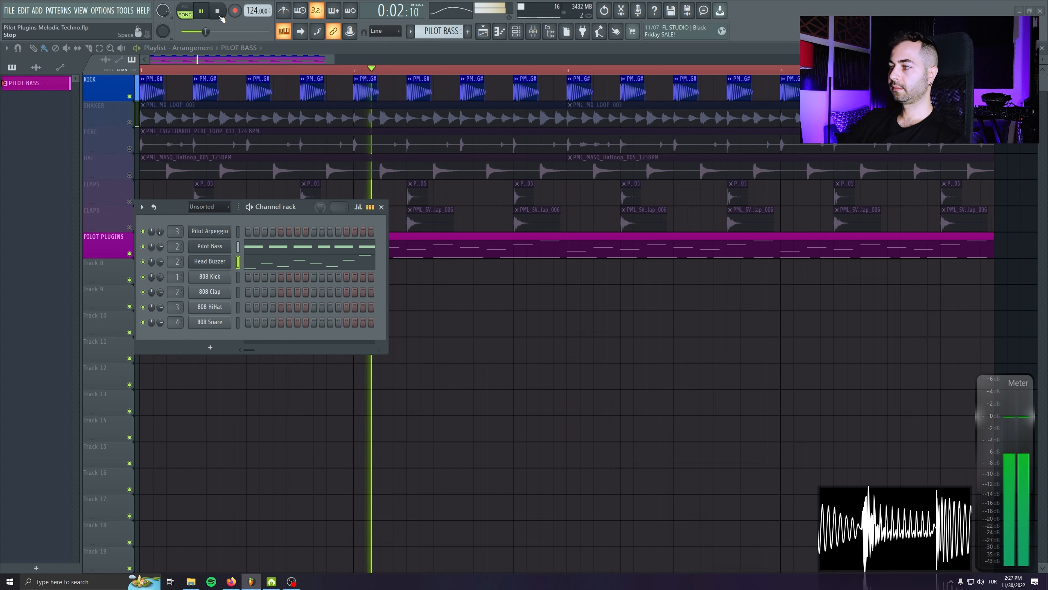
# Step: Unmute the Shaker, Perc, Hat and both Claps tracks in the playlist and save the project
pyautogui.click(129, 123)
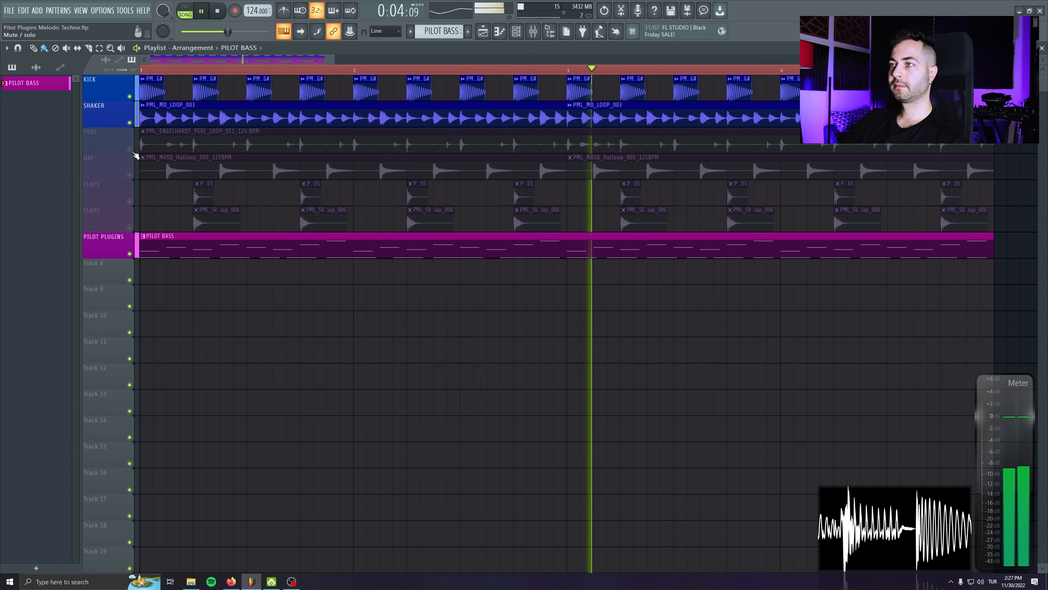
pyautogui.hotkey('ctrl', 's')
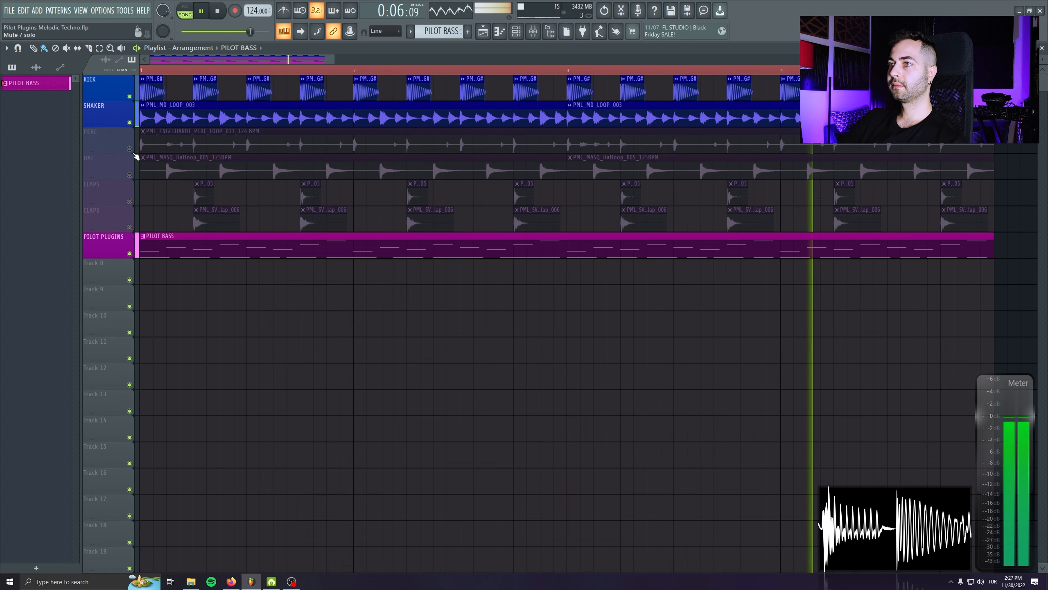
pyautogui.click(131, 149)
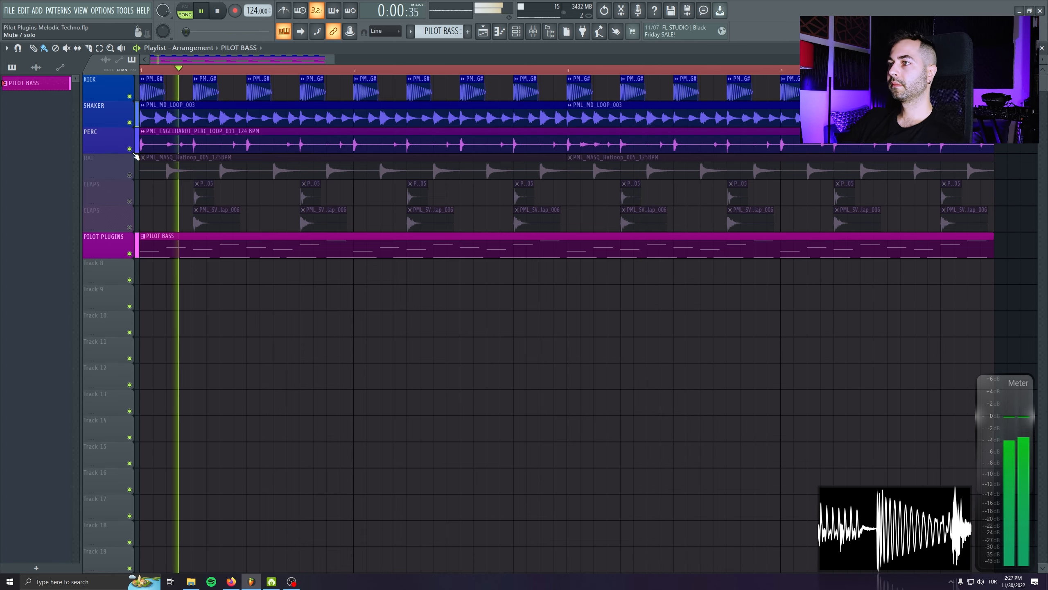
pyautogui.moveTo(130, 175); pyautogui.dragTo(130, 227)
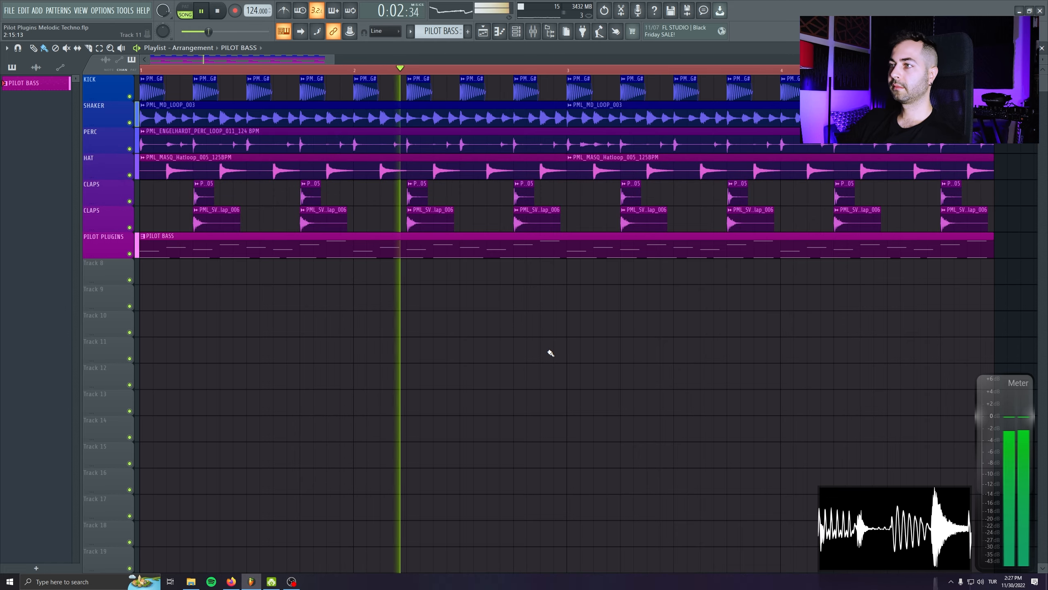
# Step: Open the mixer, route the Head Buzzer channel to mixer track 3 (Pilot Arp), and restart playback
pyautogui.click(533, 33)
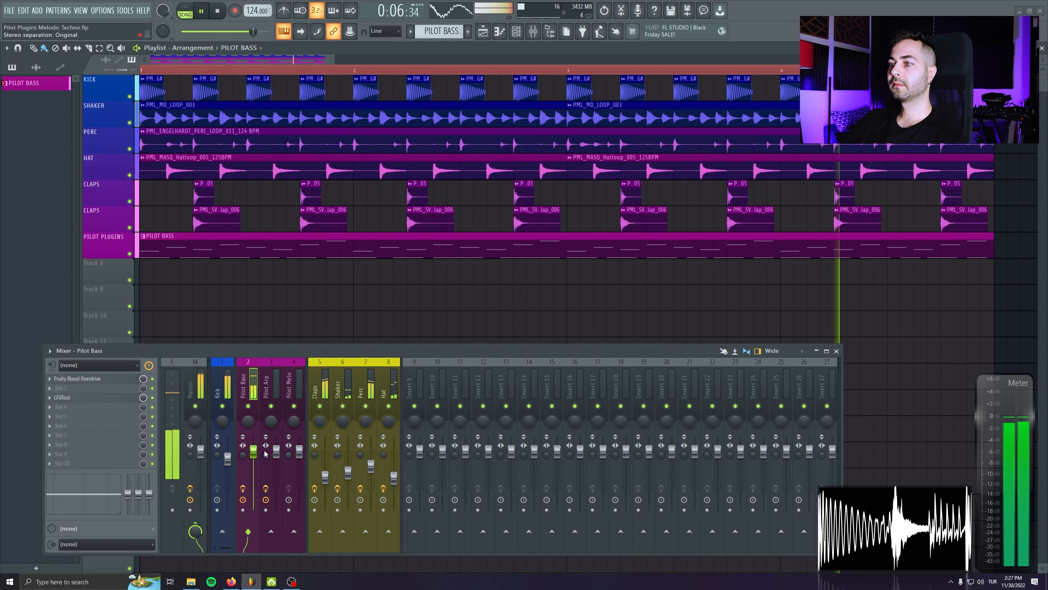
pyautogui.press('space')
pyautogui.press('F6')
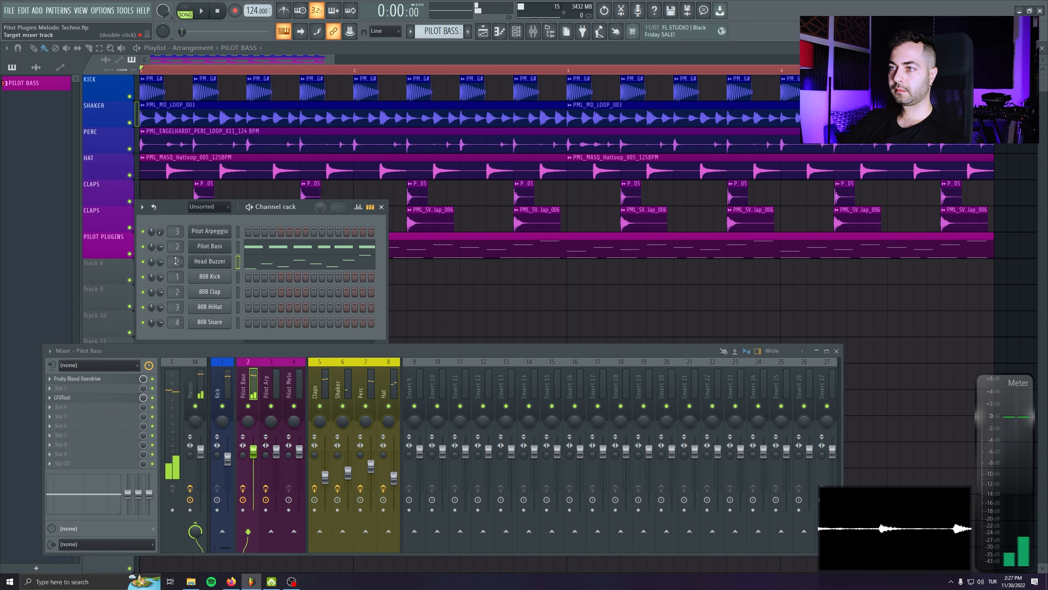
pyautogui.scroll(1, 176, 261)
pyautogui.press('space')
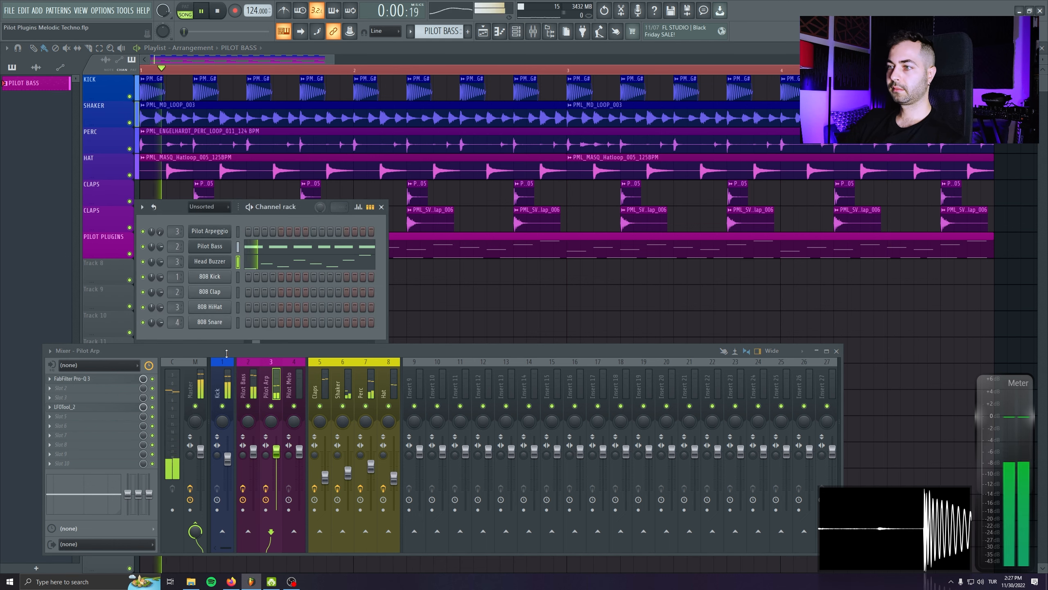
# Step: Insert Soundgoodizer in the first effect slot of the Pilot Arp track, ahead of FabFilter Pro-Q 3
pyautogui.moveTo(91, 382); pyautogui.dragTo(96, 385)
pyautogui.click(98, 382)
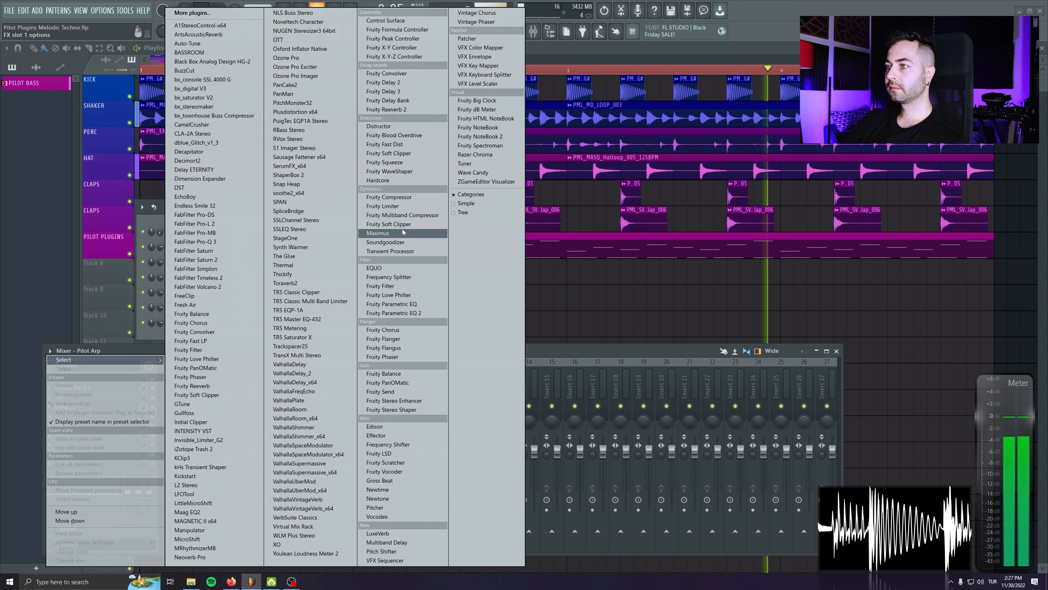
pyautogui.click(402, 242)
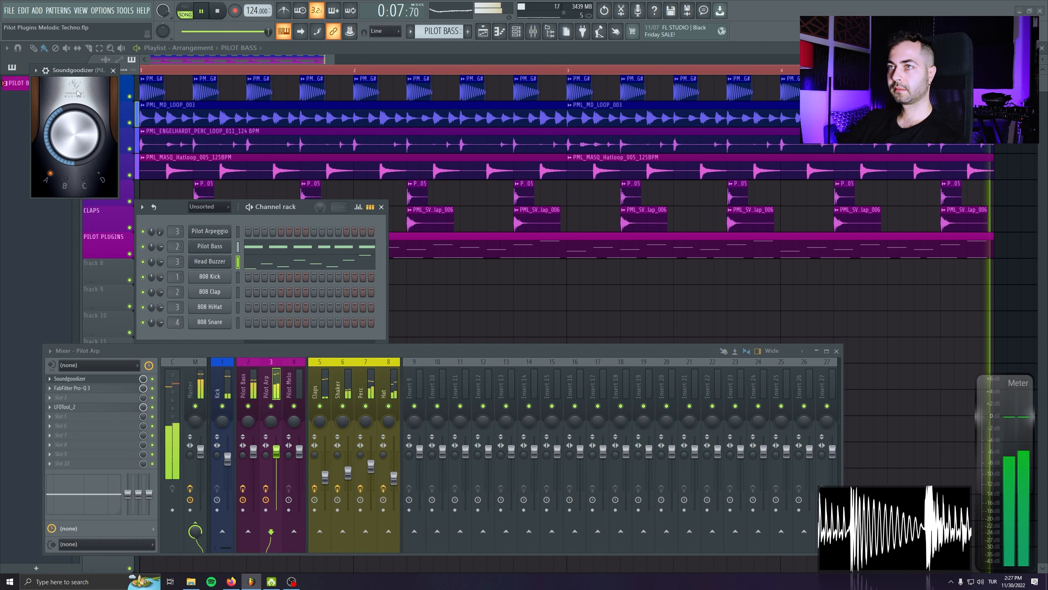
pyautogui.moveTo(77, 92); pyautogui.dragTo(100, 217)
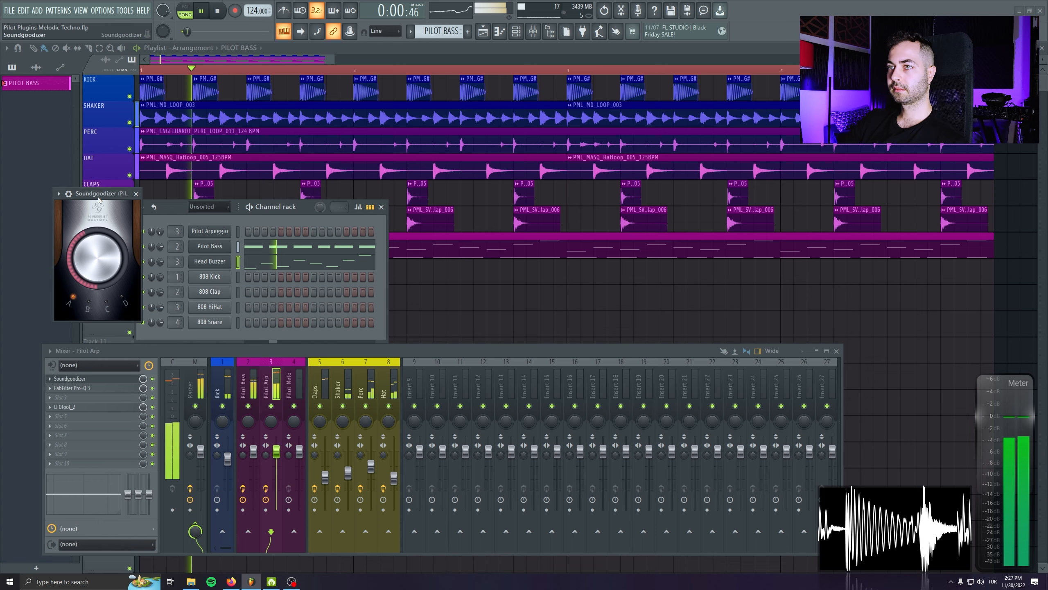
# Step: Add a bell cut of about 5.7 dB near 313 Hz in Pilot Arp's Pro-Q 3 and close the effect windows
pyautogui.click(95, 390)
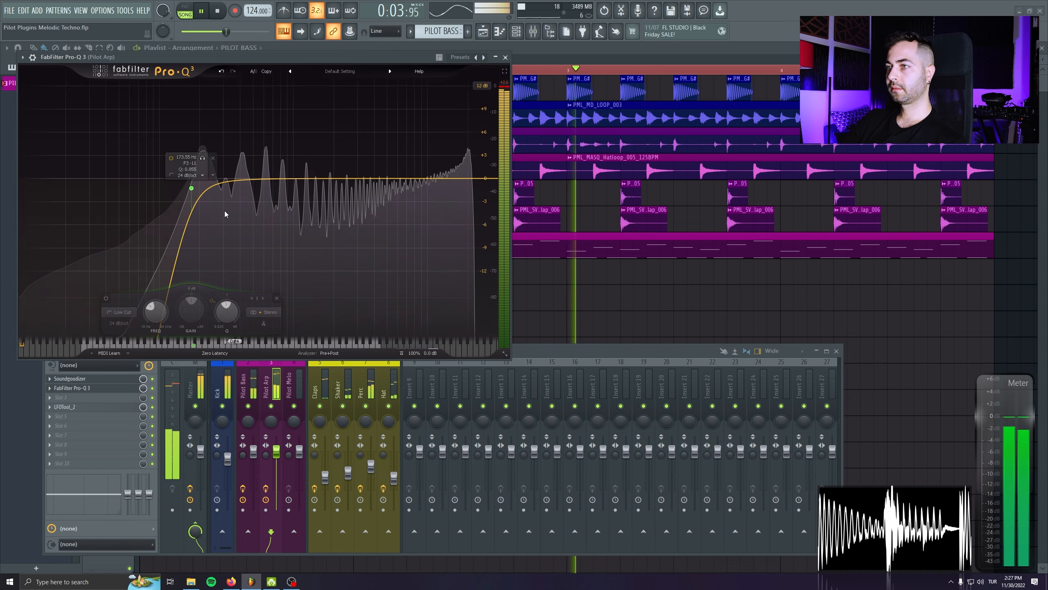
pyautogui.moveTo(225, 214); pyautogui.dragTo(225, 222)
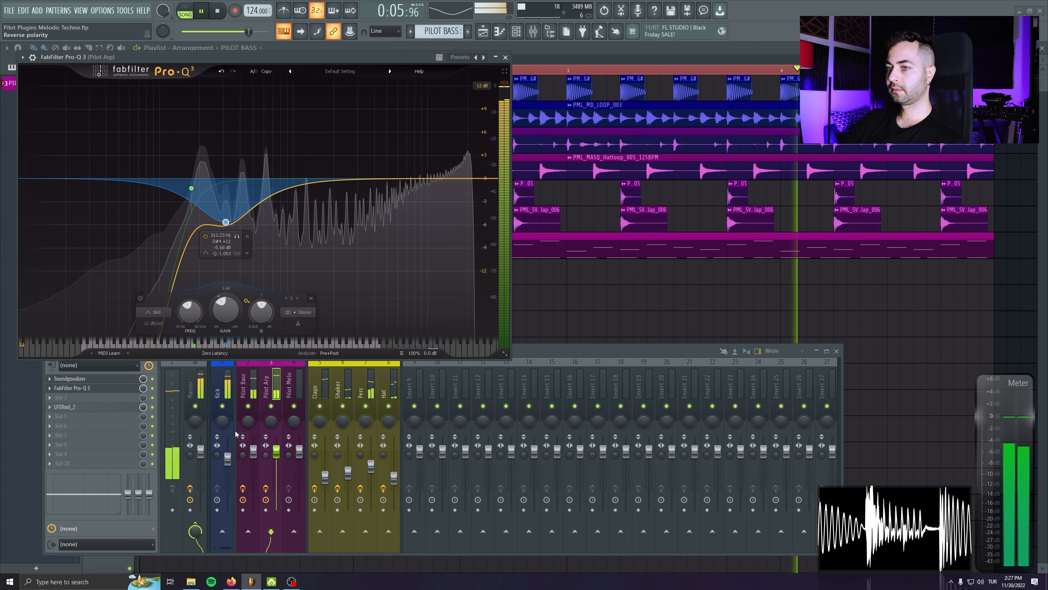
pyautogui.click(236, 433)
pyautogui.click(70, 379)
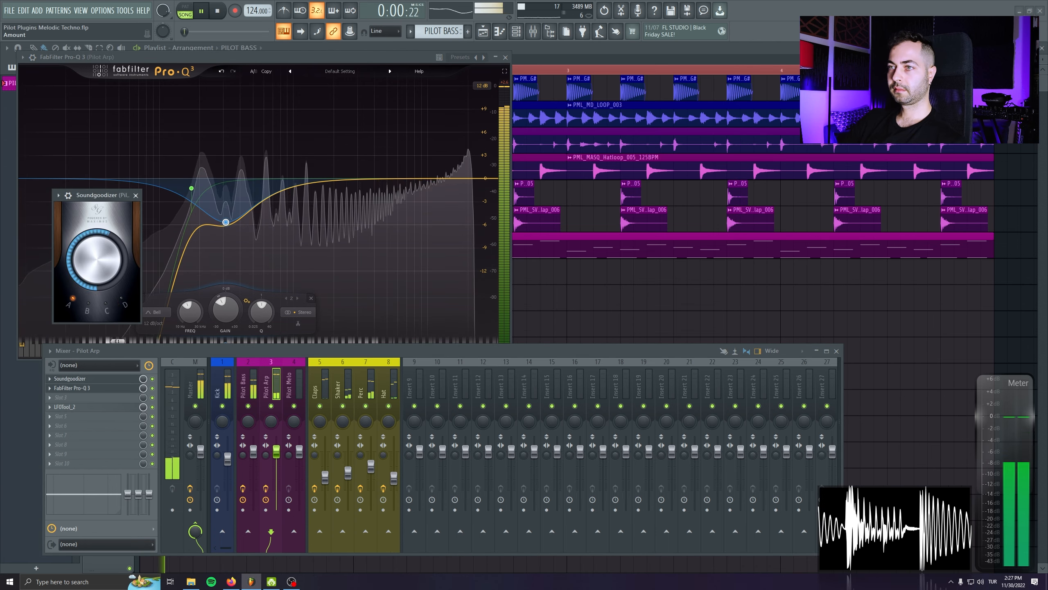
pyautogui.click(135, 194)
pyautogui.press('Escape')
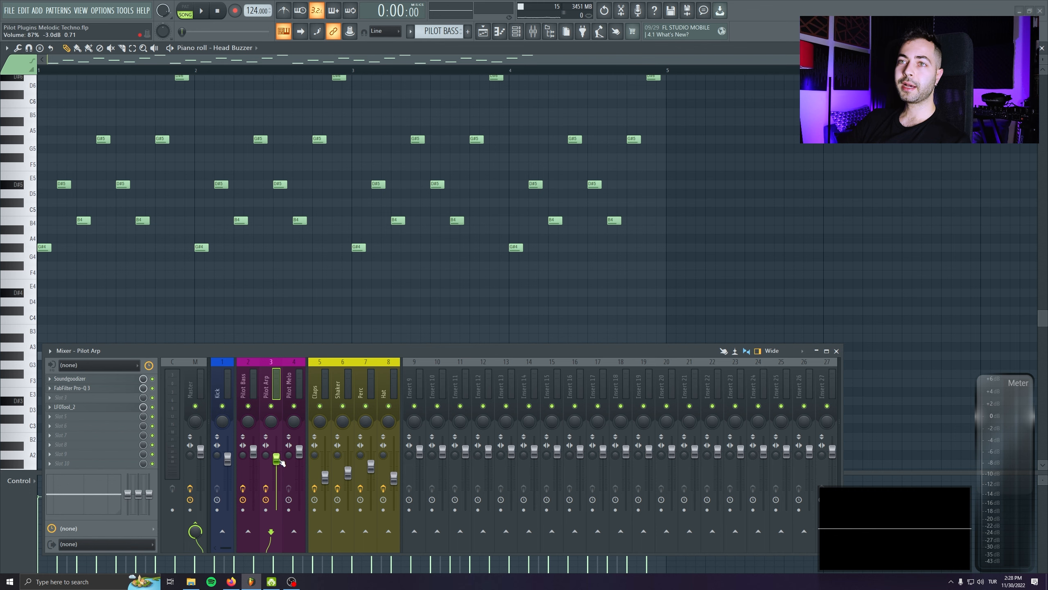
# Step: Close the mixer, apply the piano roll arpeggiator to Head Buzzer's notes with a changed pattern during playback, and stop
pyautogui.click(836, 351)
pyautogui.scroll(3, 358, 339)
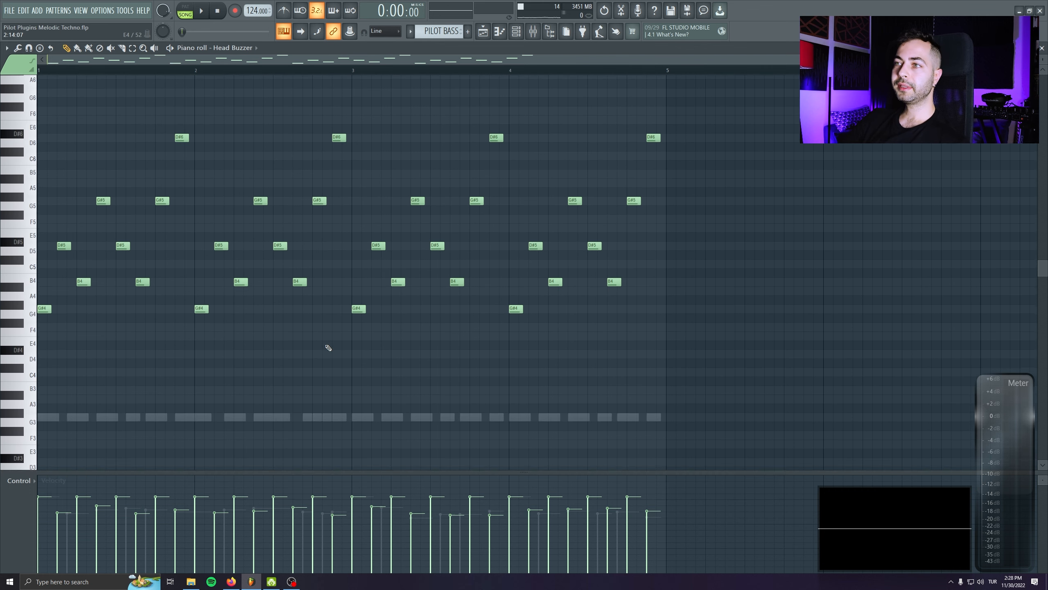
pyautogui.scroll(2, 328, 348)
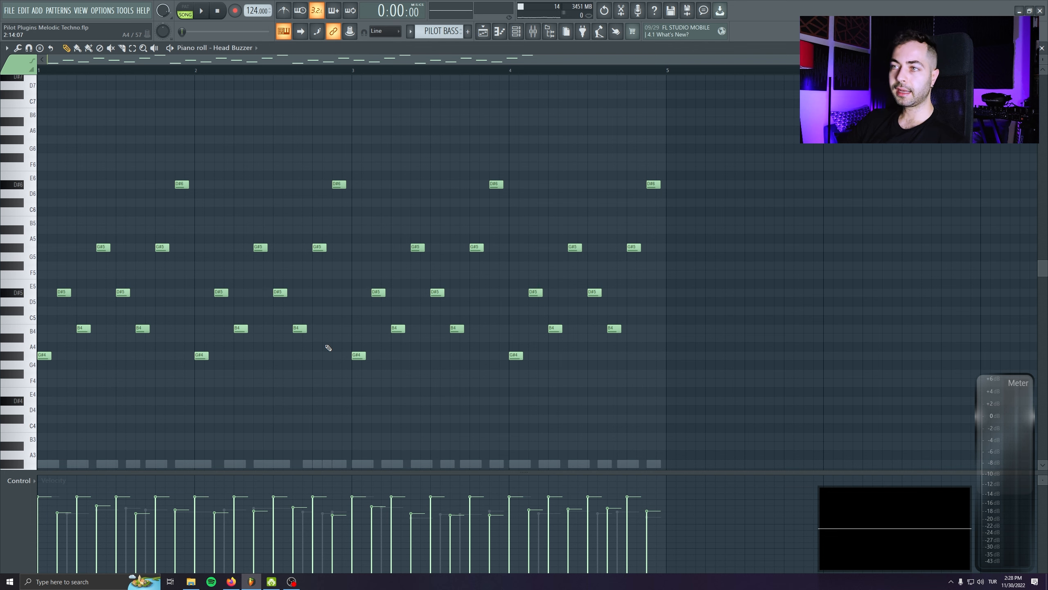
pyautogui.hotkey('alt', 'a')
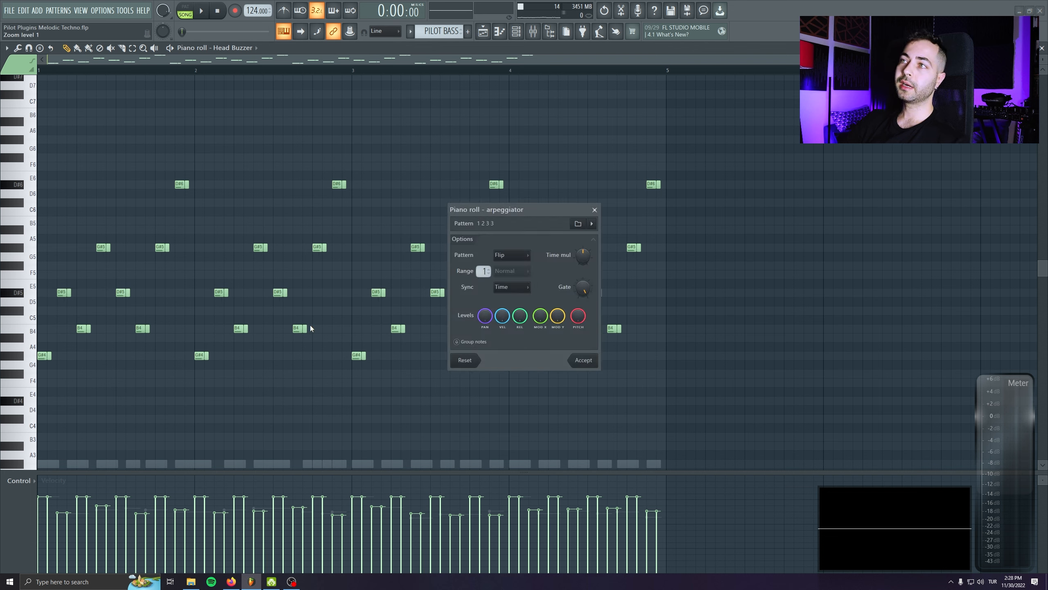
pyautogui.press('space')
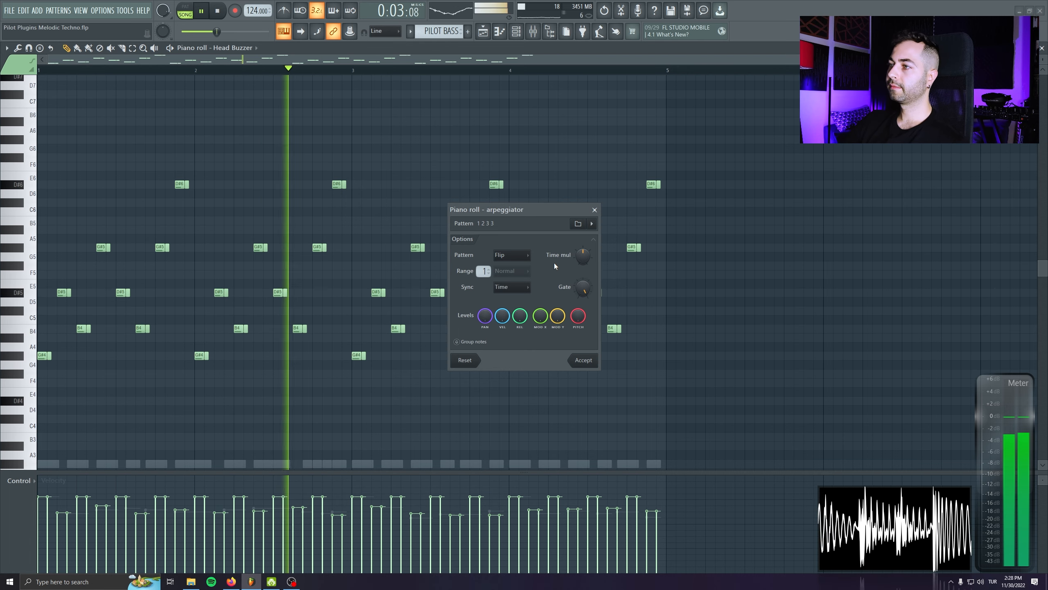
pyautogui.click(516, 255)
pyautogui.click(518, 267)
pyautogui.press('Return')
pyautogui.click(217, 11)
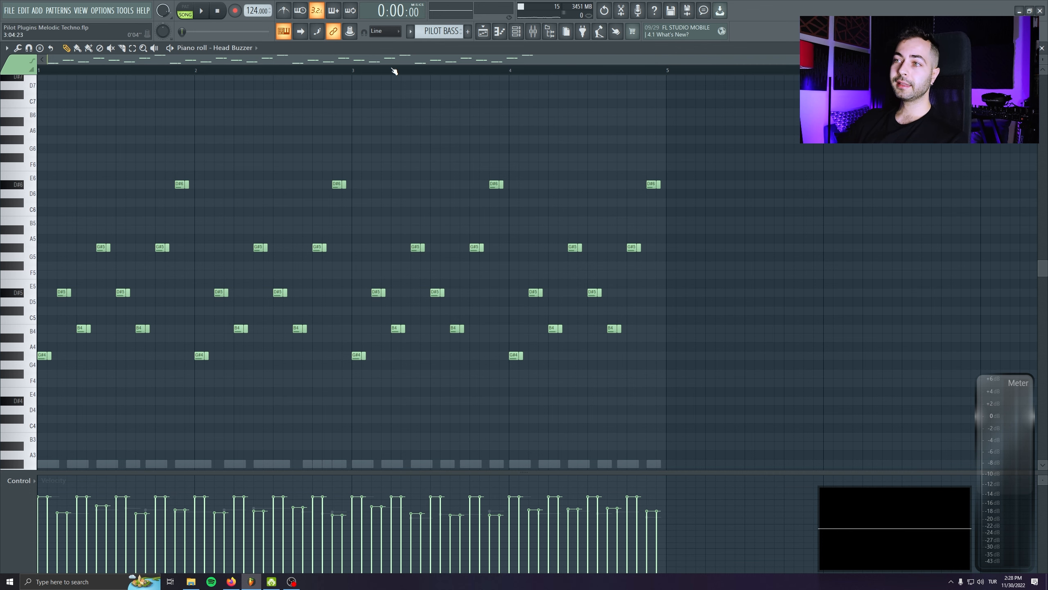
# Step: Insert Pilot Melody as a new channel in the channel rack and place its window over the empty playlist tracks
pyautogui.press('F7')
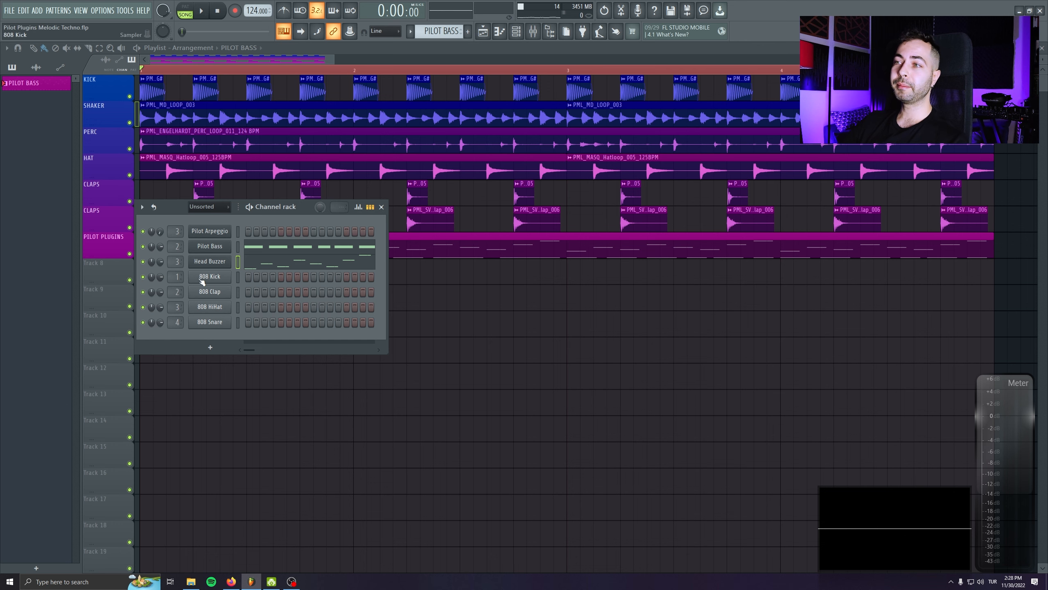
pyautogui.rightClick(209, 268)
pyautogui.moveTo(285, 355)
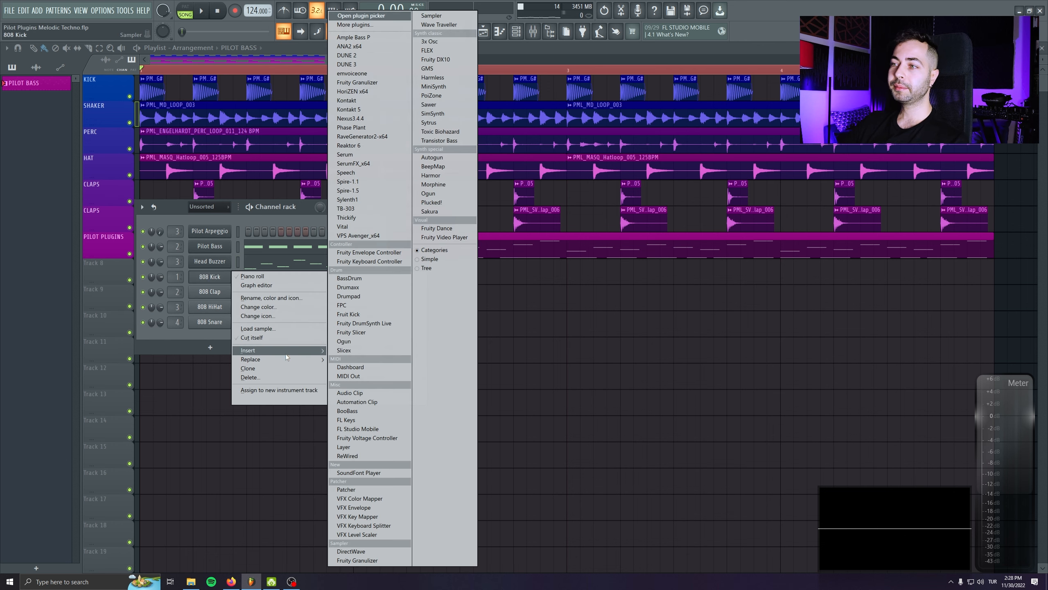
pyautogui.click(363, 243)
pyautogui.moveTo(92, 66); pyautogui.dragTo(212, 257)
pyautogui.click(156, 260)
pyautogui.click(156, 261)
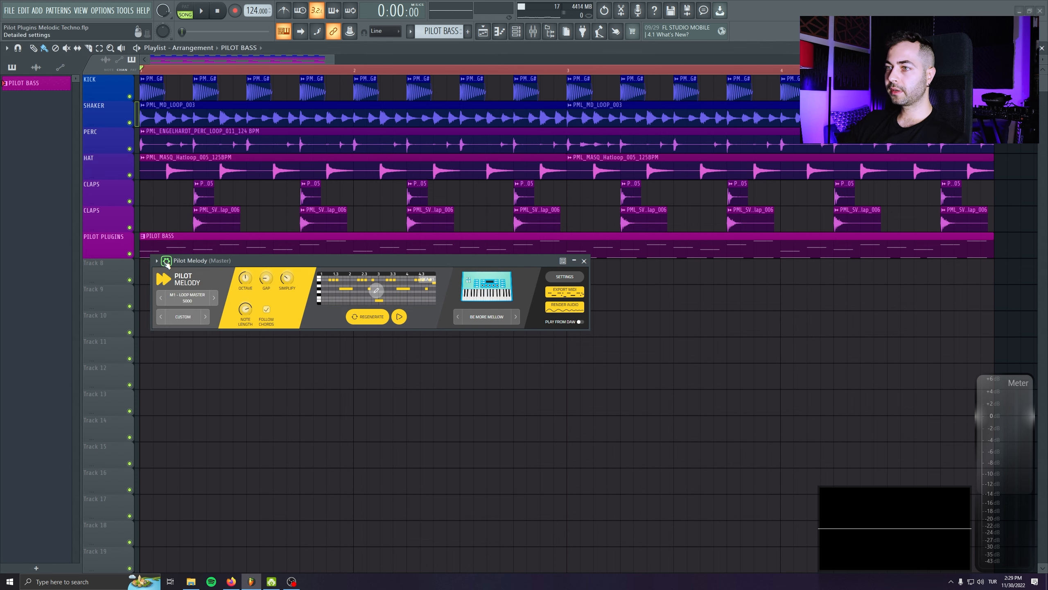
# Step: Route Pilot Melody to mixer track 4 and copy FabFilter Pro-Q 3 and LFOTool from the Pilot Arp track to the Pilot Melo track
pyautogui.click(166, 260)
pyautogui.doubleClick(574, 276)
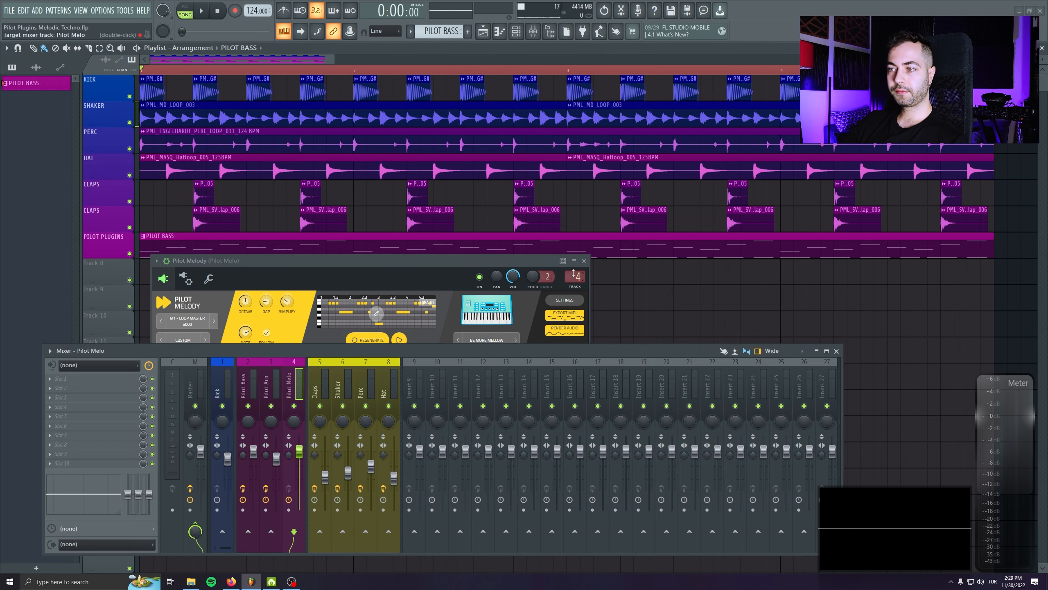
pyautogui.click(276, 387)
pyautogui.click(50, 388)
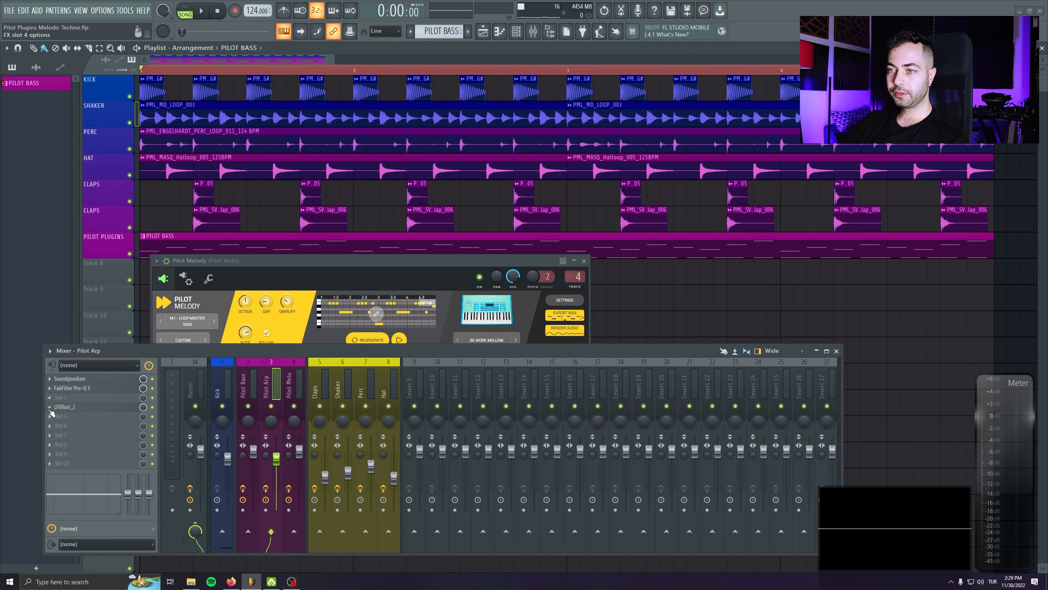
pyautogui.click(50, 408)
pyautogui.moveTo(76, 438); pyautogui.dragTo(291, 379)
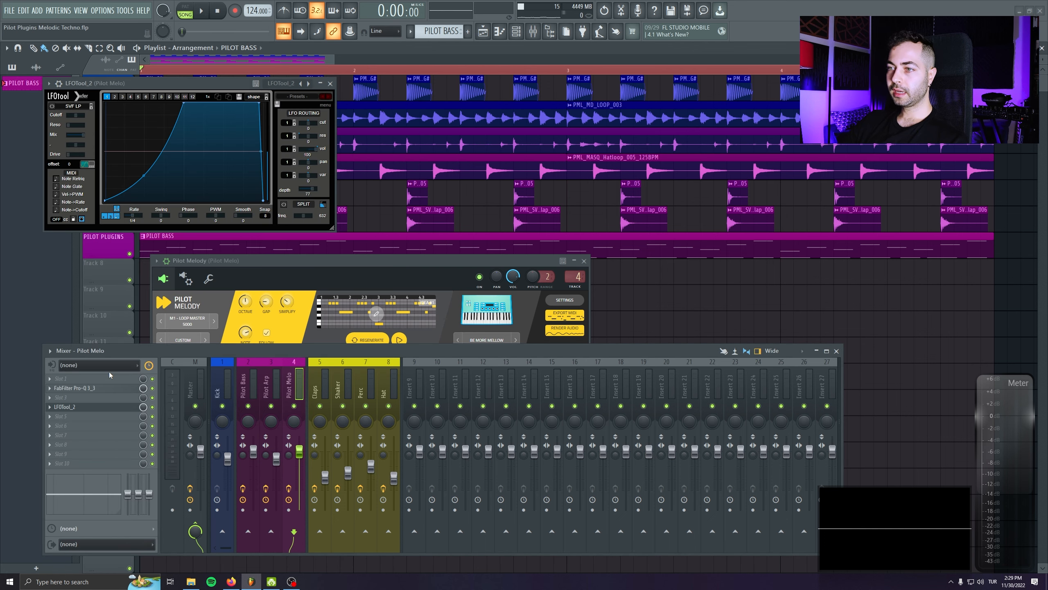
# Step: Insert Fruity Blood Overdrive in the first effect slot of the Pilot Melo track and close the effect windows
pyautogui.click(113, 380)
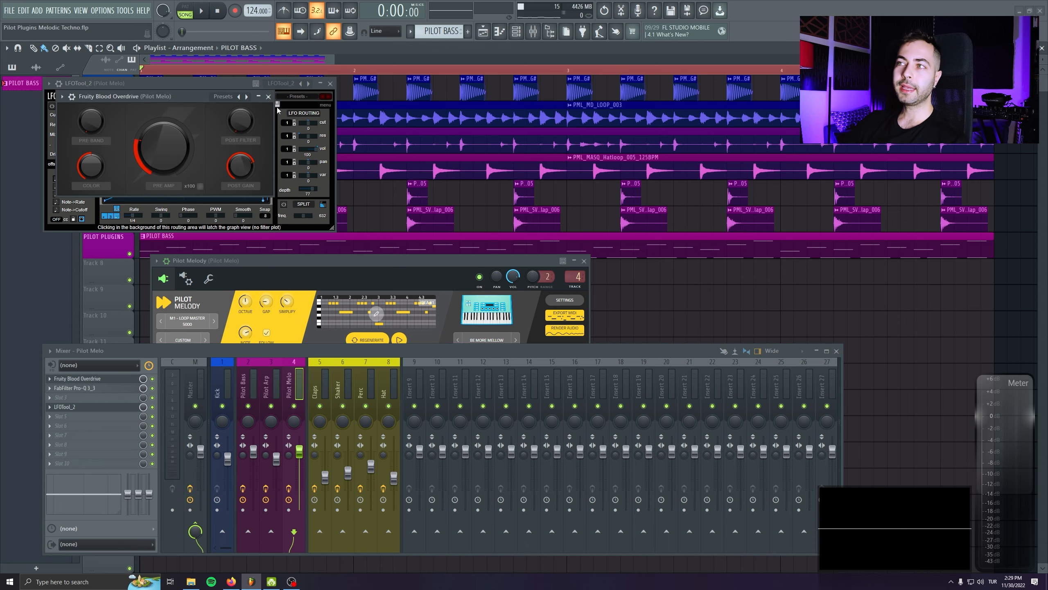
pyautogui.click(269, 96)
pyautogui.click(330, 83)
# Step: Reopen Pilot Melody, hide the channel rack and mixer, and place its window over the empty playlist tracks
pyautogui.click(585, 261)
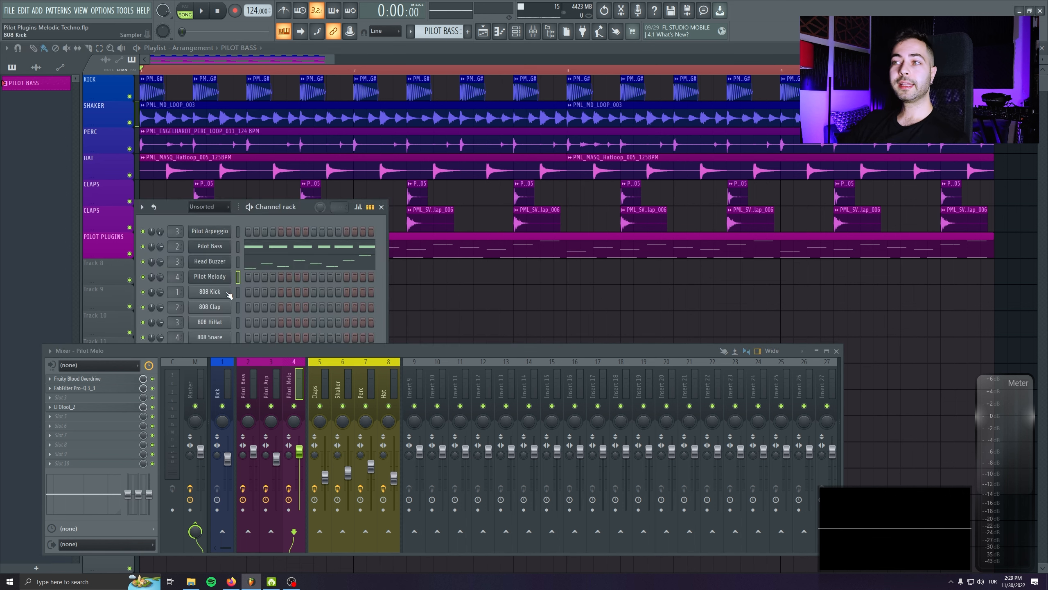
pyautogui.click(225, 282)
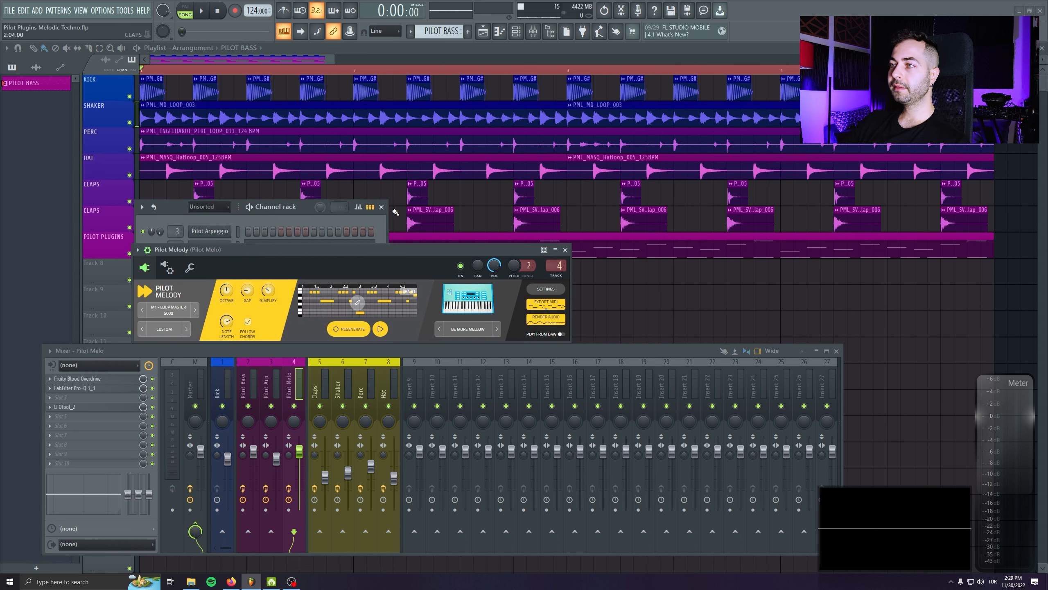
pyautogui.click(381, 207)
pyautogui.click(816, 352)
pyautogui.moveTo(320, 250); pyautogui.dragTo(333, 273)
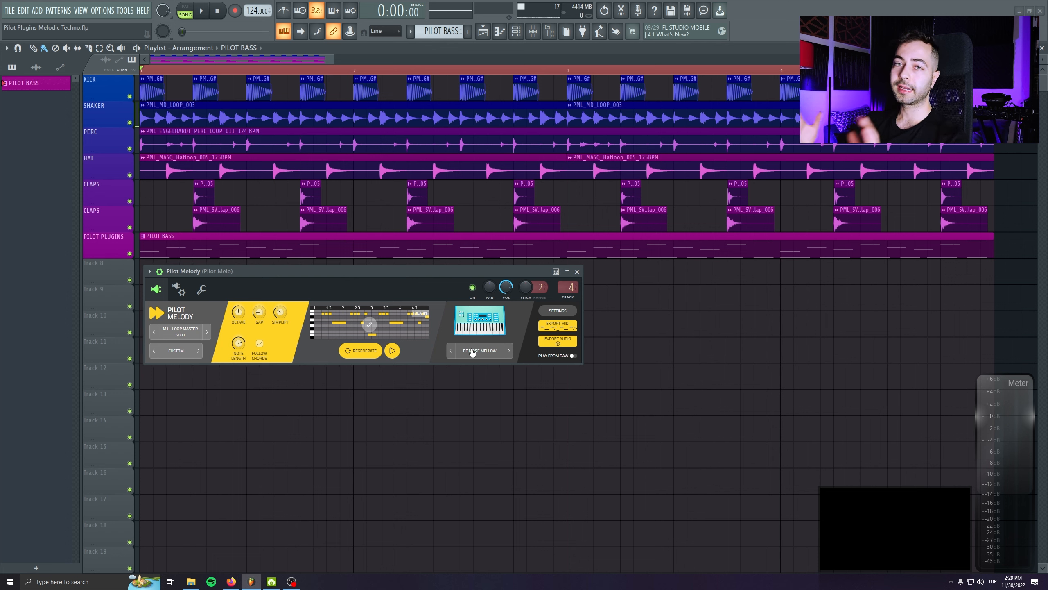
# Step: Load the M3 Pulsar preset in Pilot Melody, audition it with the track, and leave the channel rack closed
pyautogui.click(192, 340)
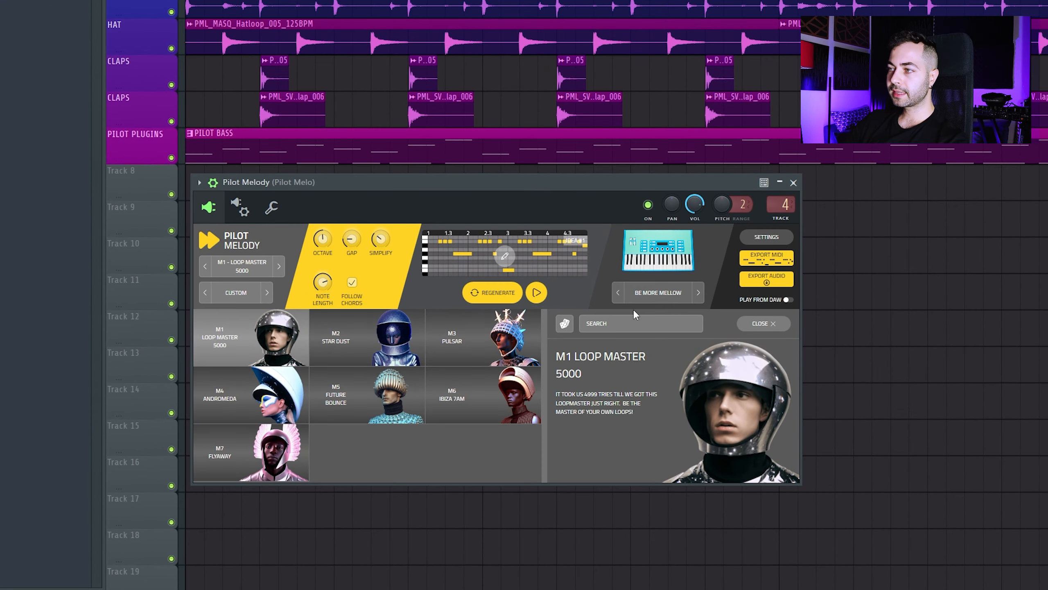
pyautogui.click(474, 337)
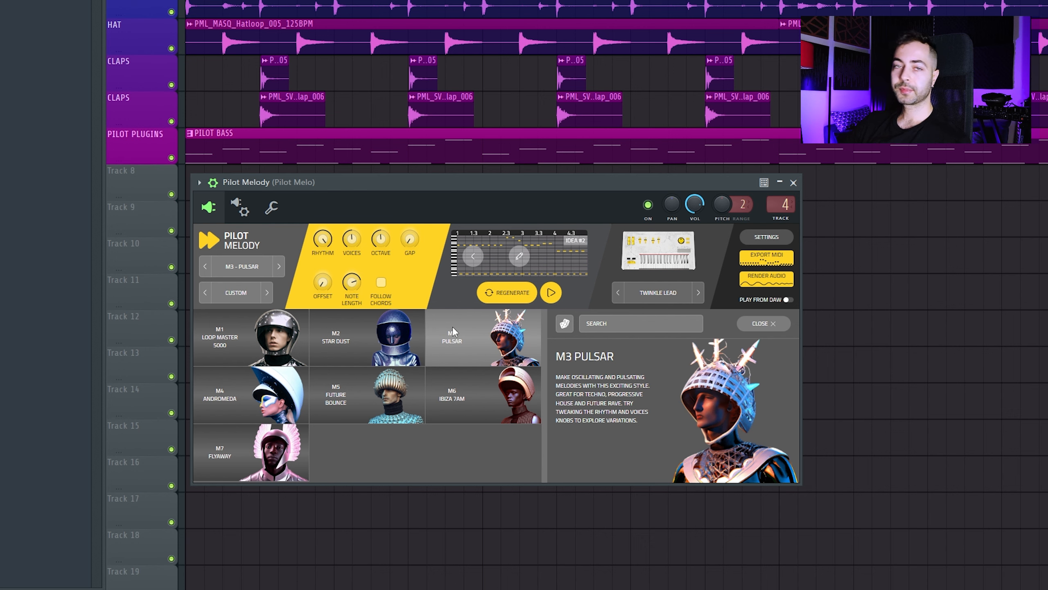
pyautogui.press('space')
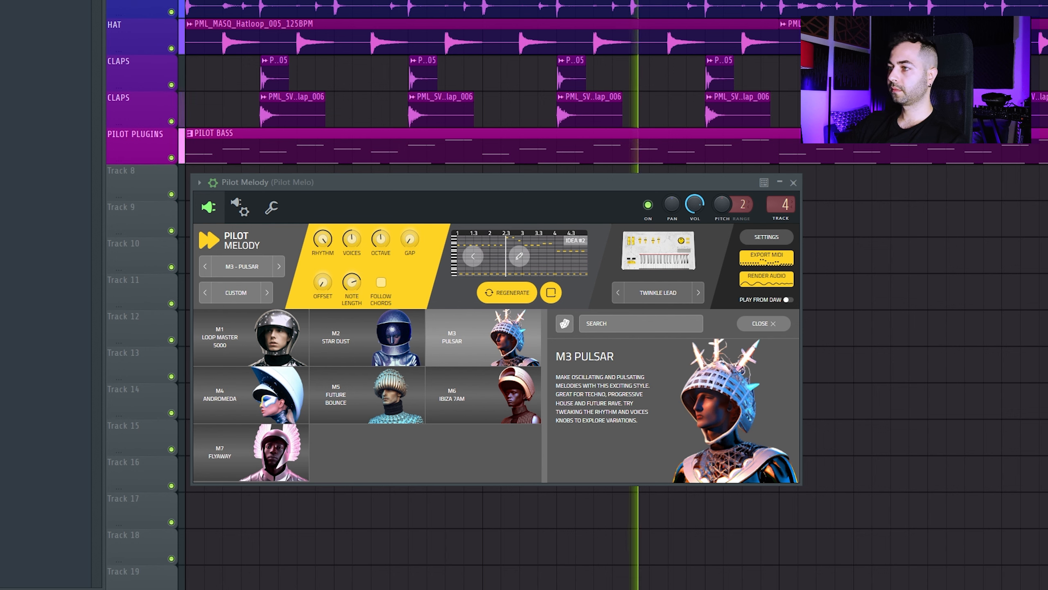
pyautogui.press('F6')
pyautogui.press('F6')
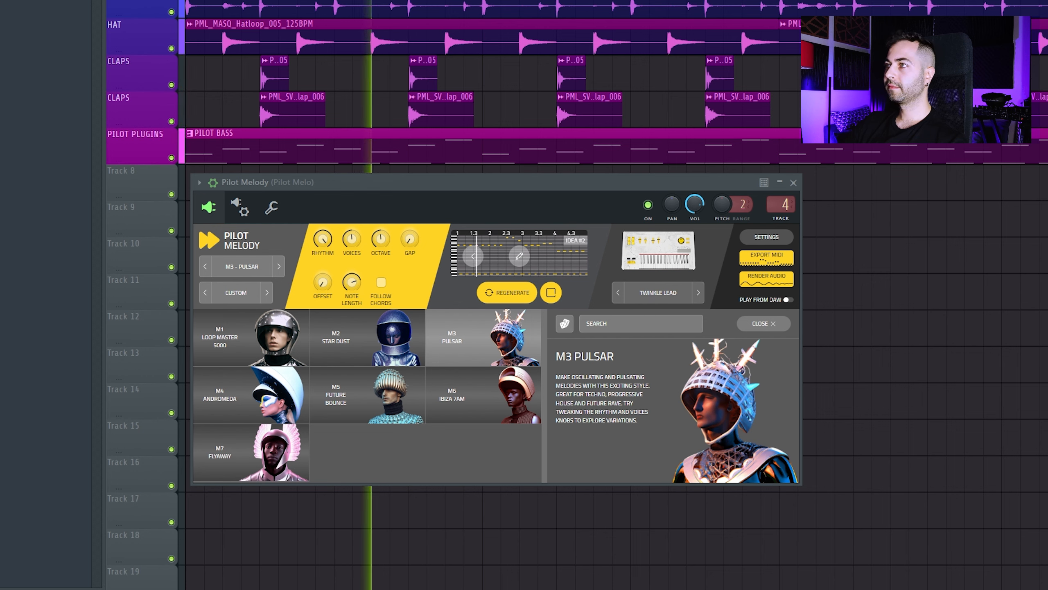
pyautogui.press('F6')
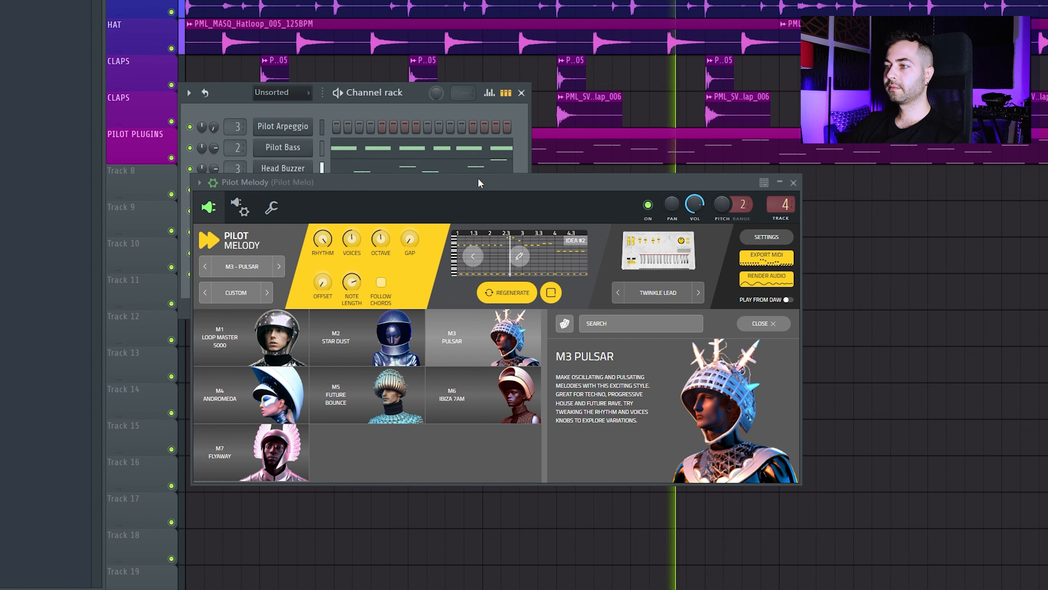
pyautogui.click(521, 93)
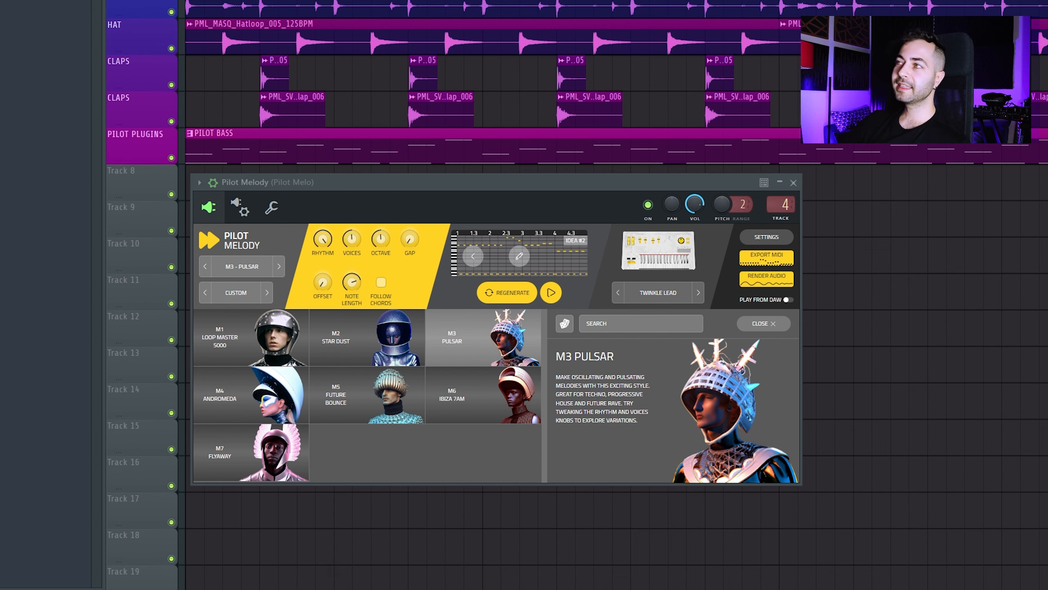
# Step: Arrange the channel rack above Pilot Melody and insert a Sampler channel above Pilot Arpeggio
pyautogui.press('F6')
pyautogui.moveTo(412, 182); pyautogui.dragTo(404, 276)
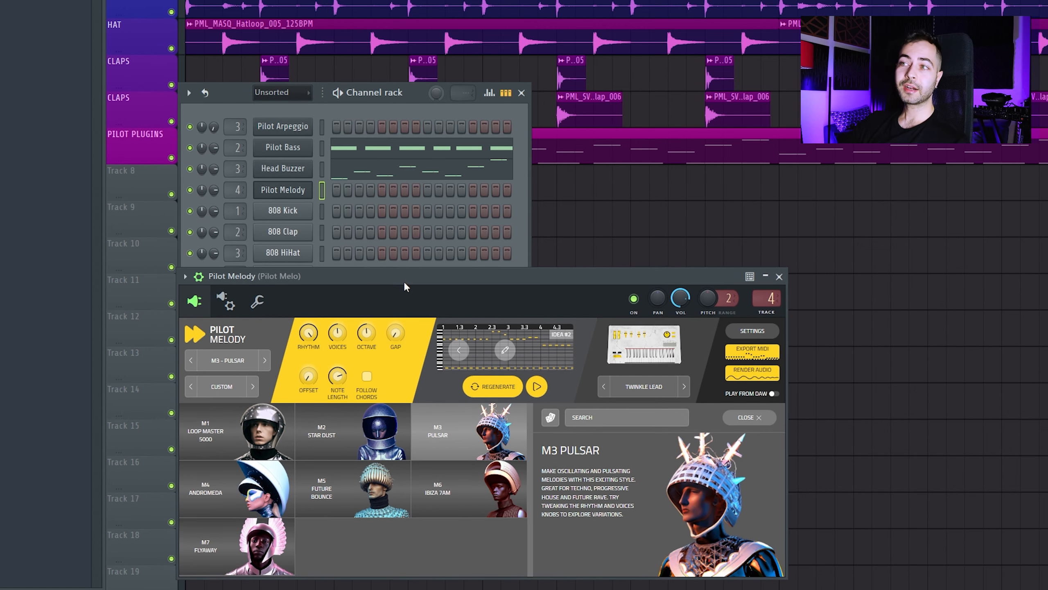
pyautogui.moveTo(231, 99); pyautogui.dragTo(247, 39)
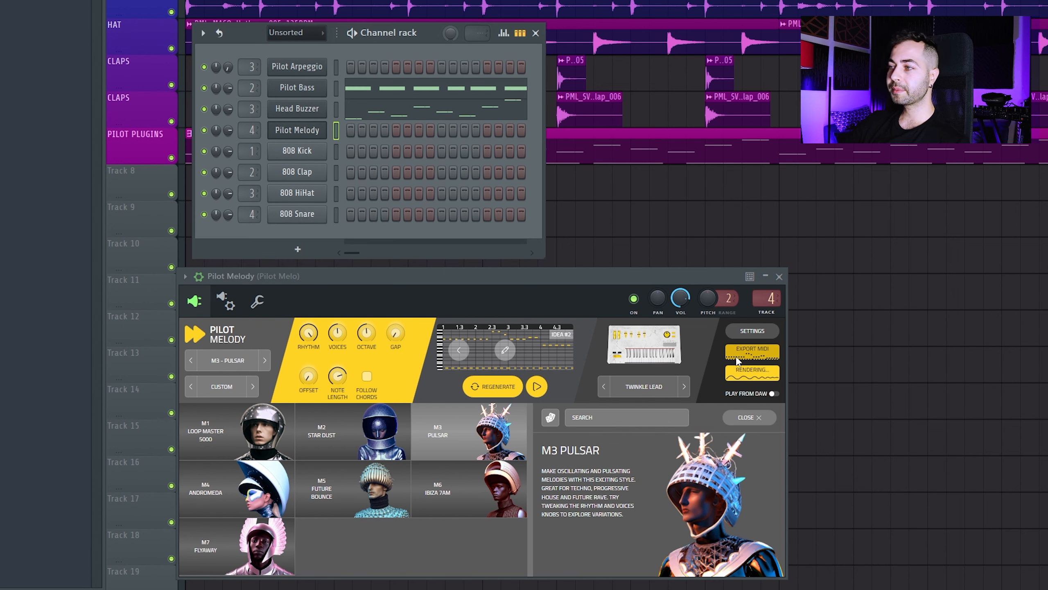
pyautogui.rightClick(308, 63)
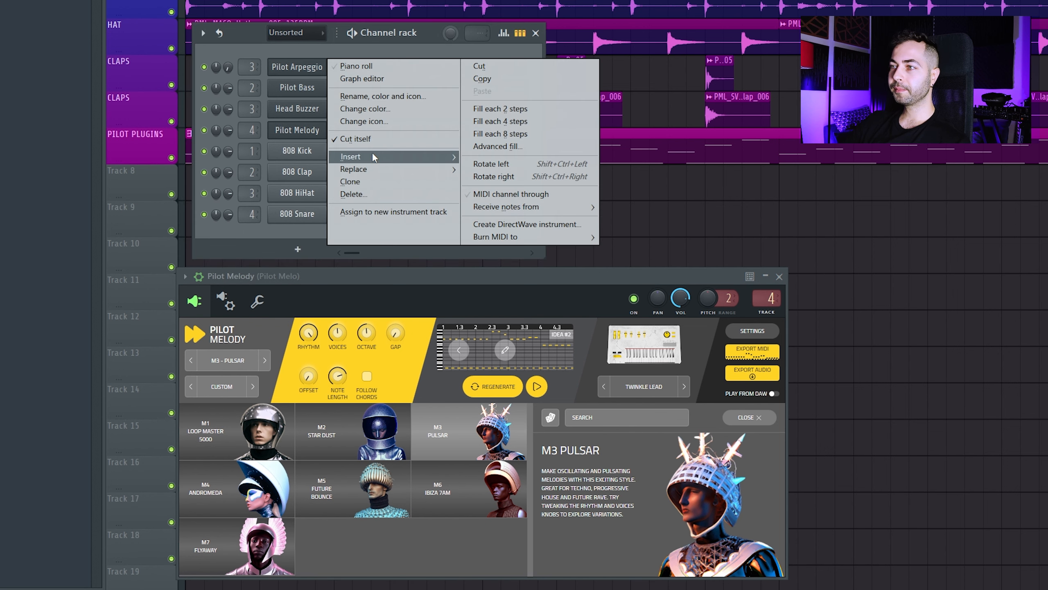
pyautogui.click(374, 158)
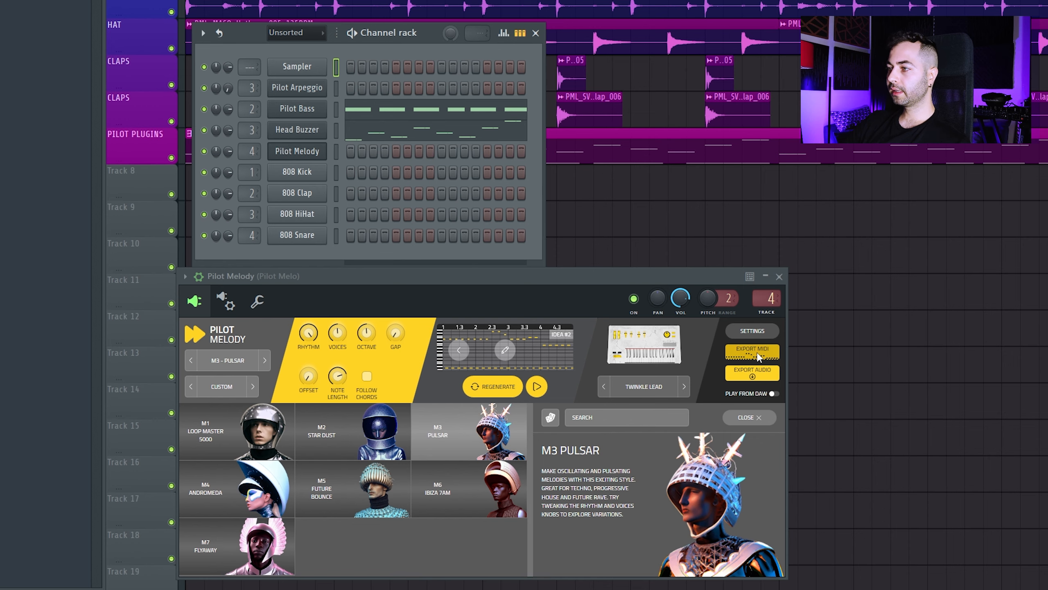
# Step: Export Pilot Melody's MIDI onto the new Sampler channel, examine the notes in the piano roll, and close it
pyautogui.moveTo(759, 355); pyautogui.dragTo(312, 69)
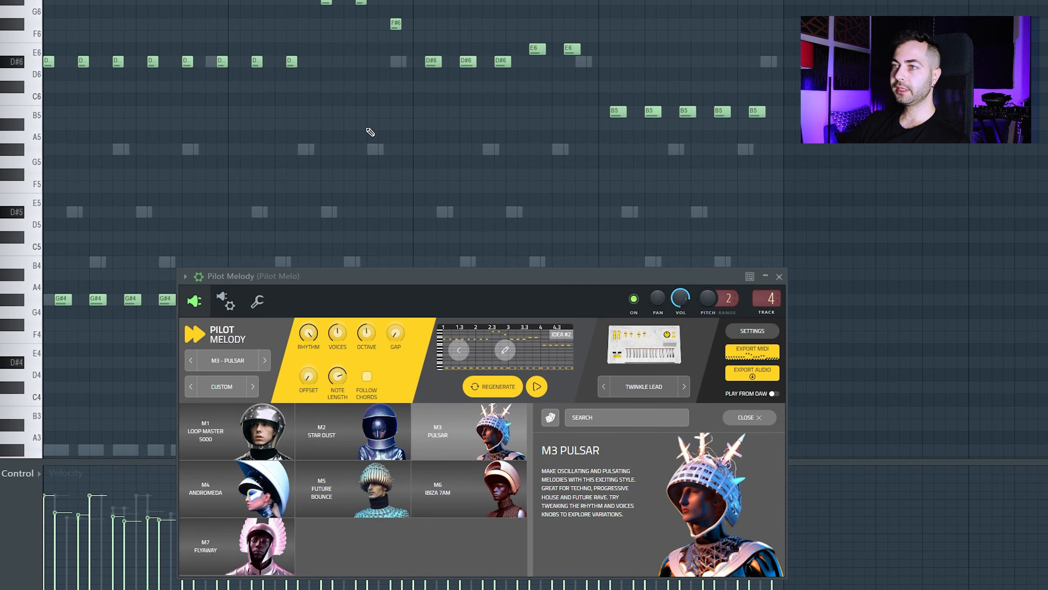
pyautogui.scroll(-4, 335, 94)
pyautogui.scroll(1, 335, 94)
pyautogui.press('Escape')
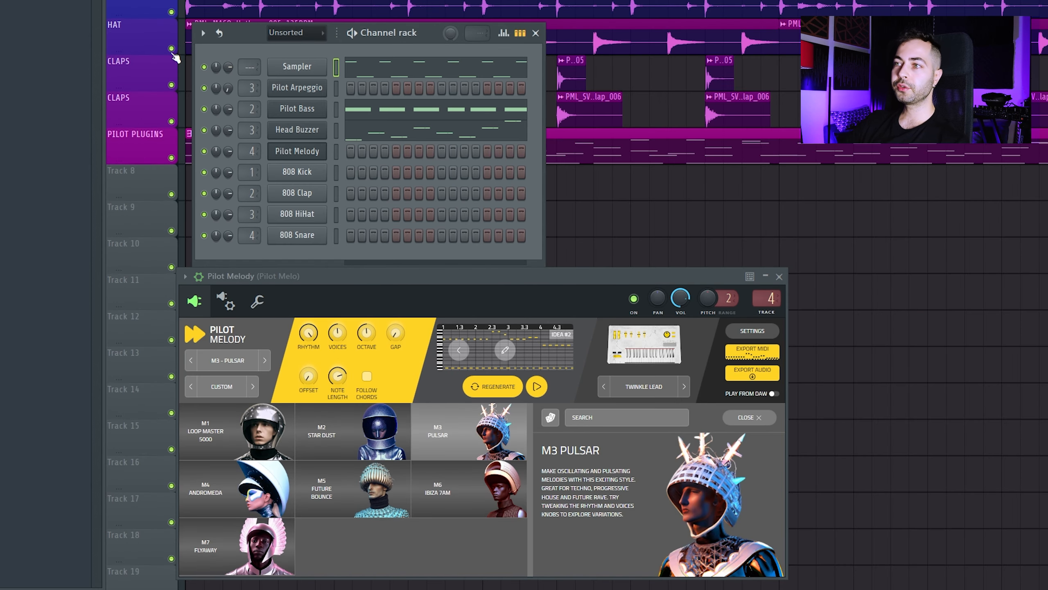
# Step: Close the channel rack and look through Pilot Melody's recommended instruments around Twinkle Lead, then close the list
pyautogui.moveTo(531, 276); pyautogui.dragTo(530, 191)
pyautogui.click(535, 33)
pyautogui.click(640, 301)
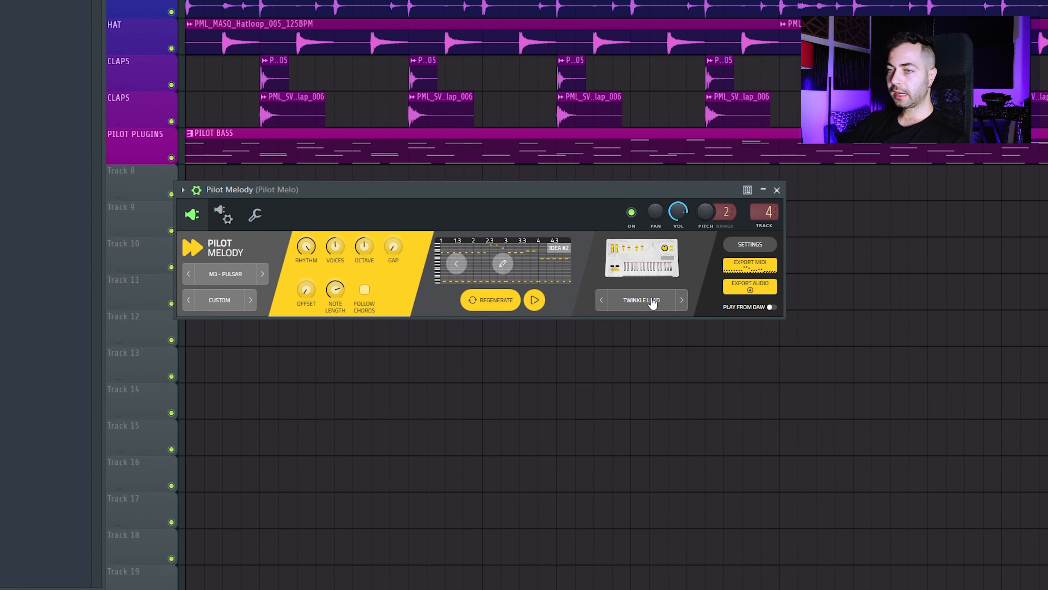
pyautogui.moveTo(528, 429)
pyautogui.mouseDown()
pyautogui.moveTo(528, 324)
pyautogui.moveTo(533, 442)
pyautogui.mouseUp()
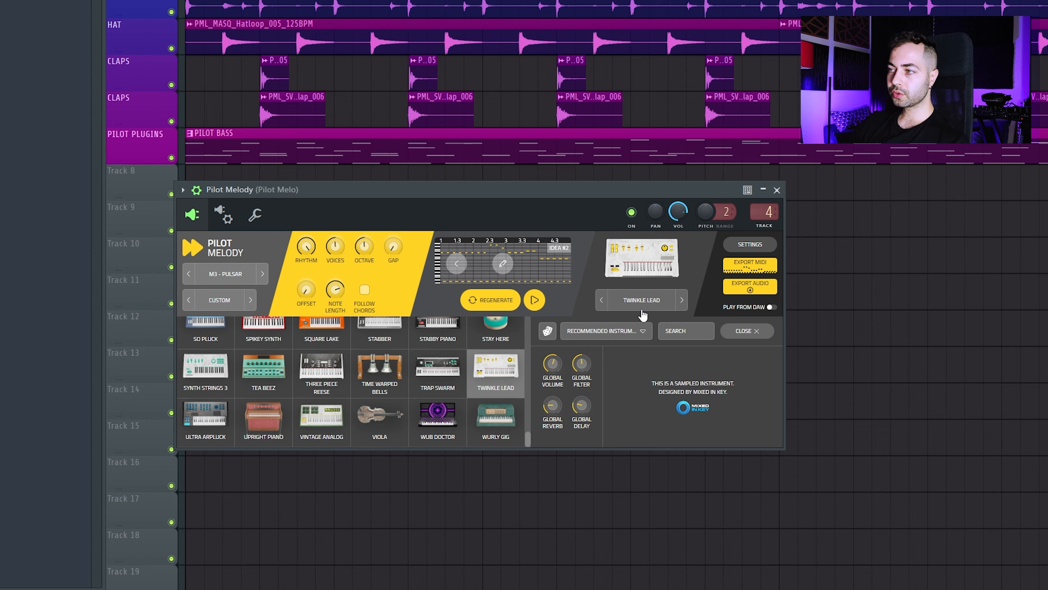
pyautogui.click(620, 300)
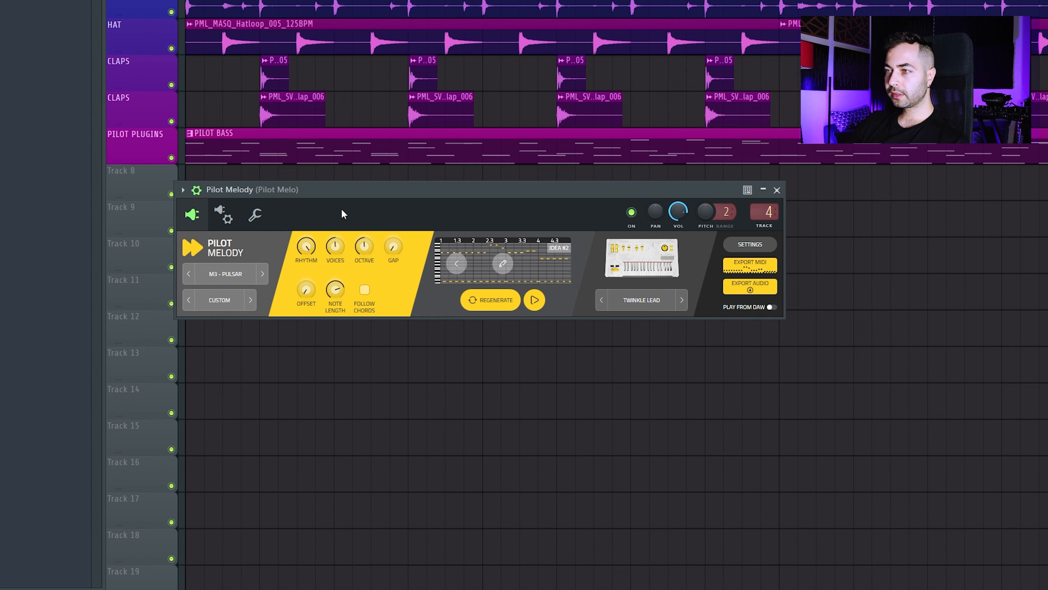
# Step: Reposition Pilot Melody, play the track, set Rhythm to 1, and try changes to the Voices and Gap settings
pyautogui.moveTo(341, 208); pyautogui.dragTo(348, 220)
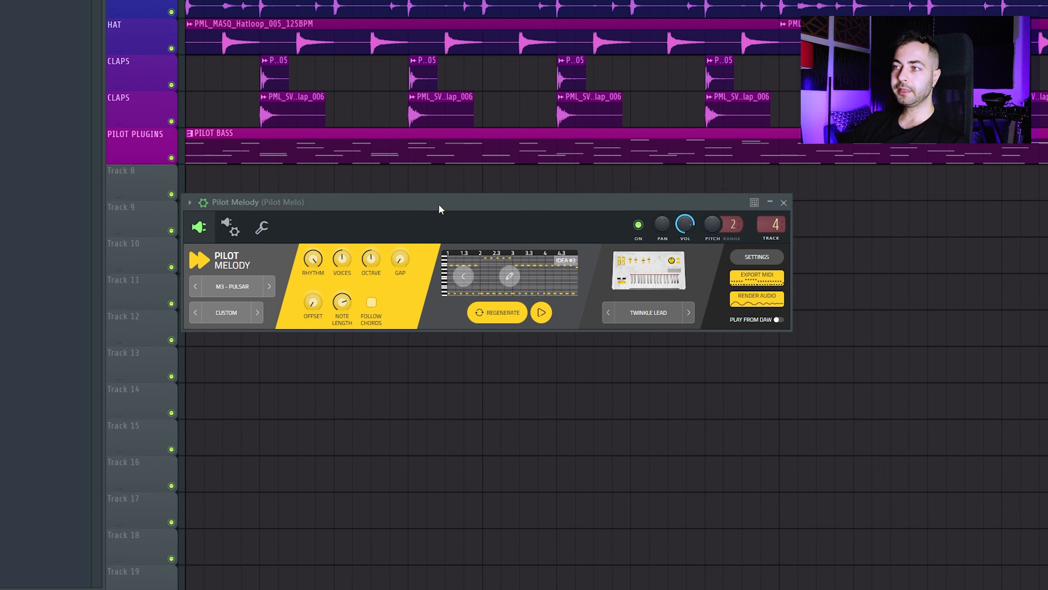
pyautogui.moveTo(439, 205); pyautogui.dragTo(449, 198)
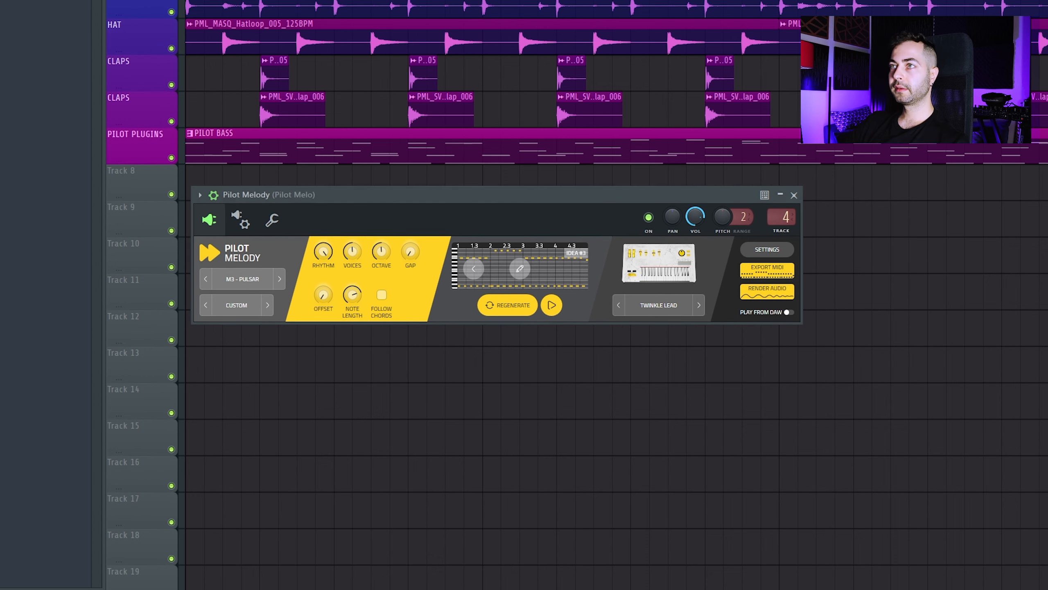
pyautogui.press('space')
pyautogui.moveTo(327, 262)
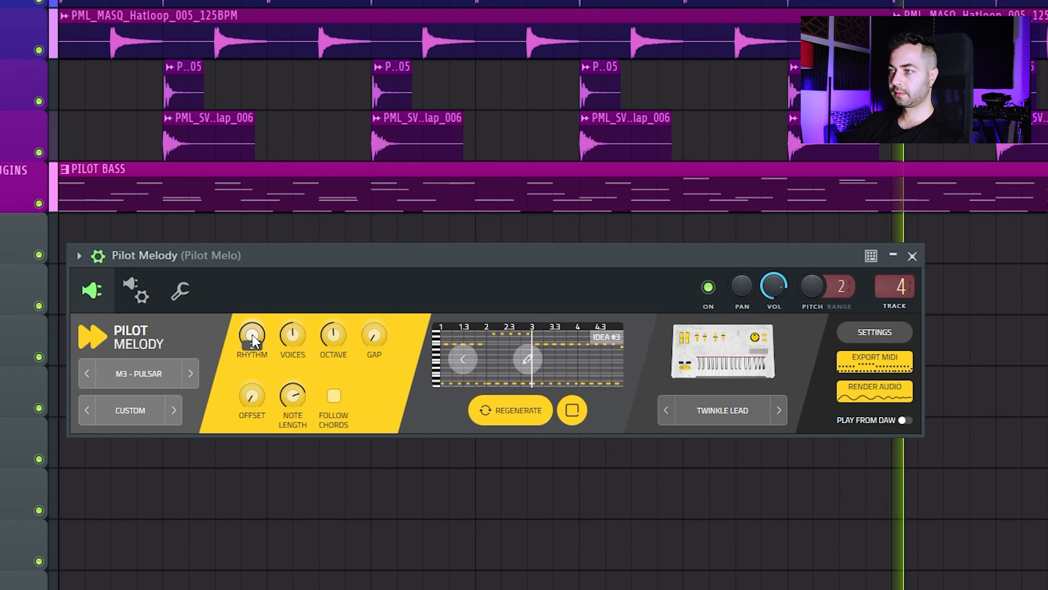
pyautogui.moveTo(252, 339); pyautogui.dragTo(252, 363)
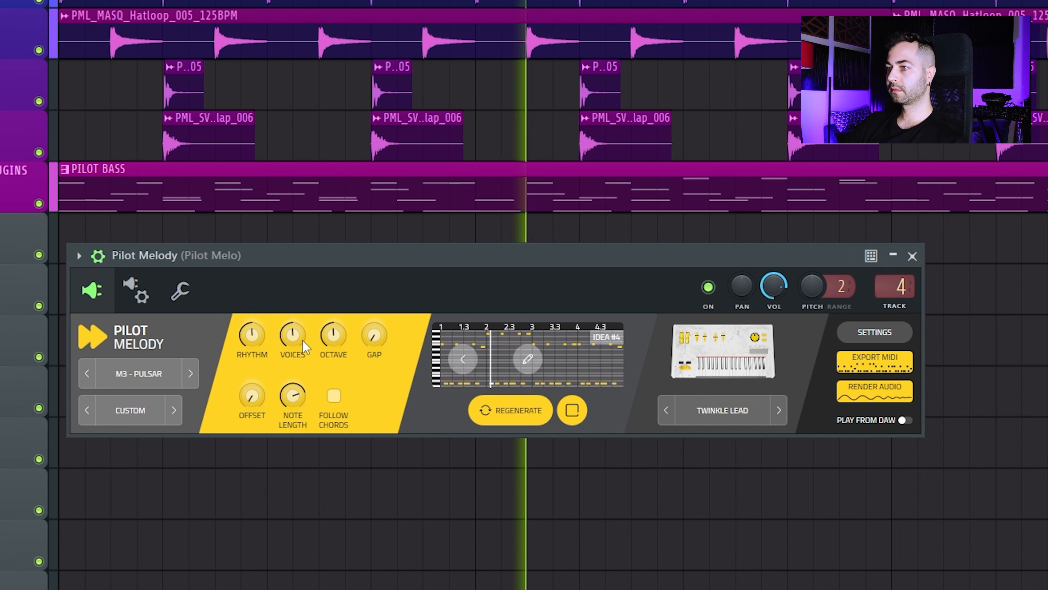
pyautogui.moveTo(296, 338); pyautogui.dragTo(296, 341)
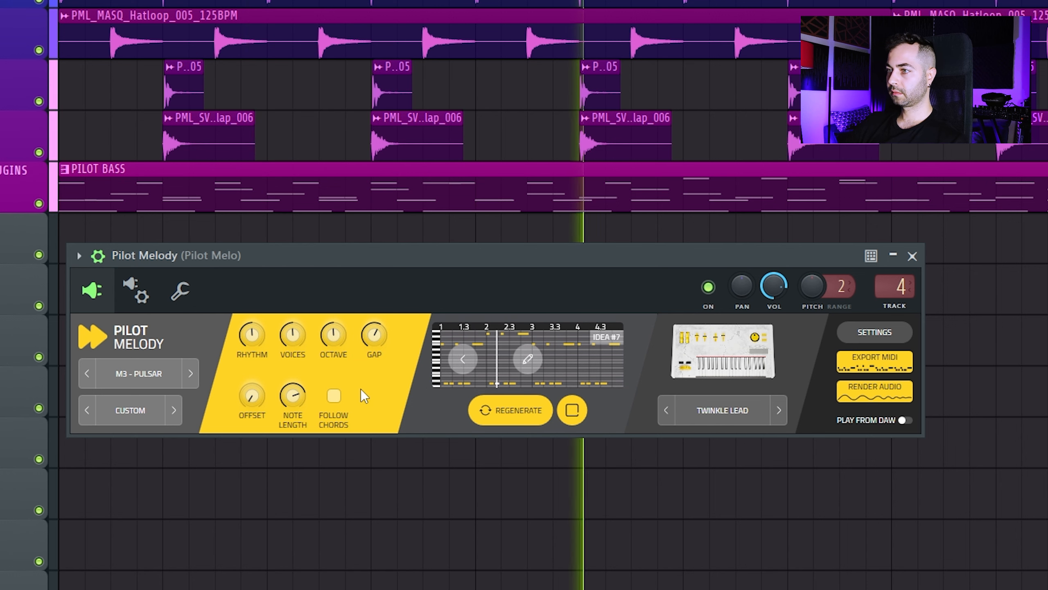
pyautogui.moveTo(374, 336); pyautogui.dragTo(374, 355)
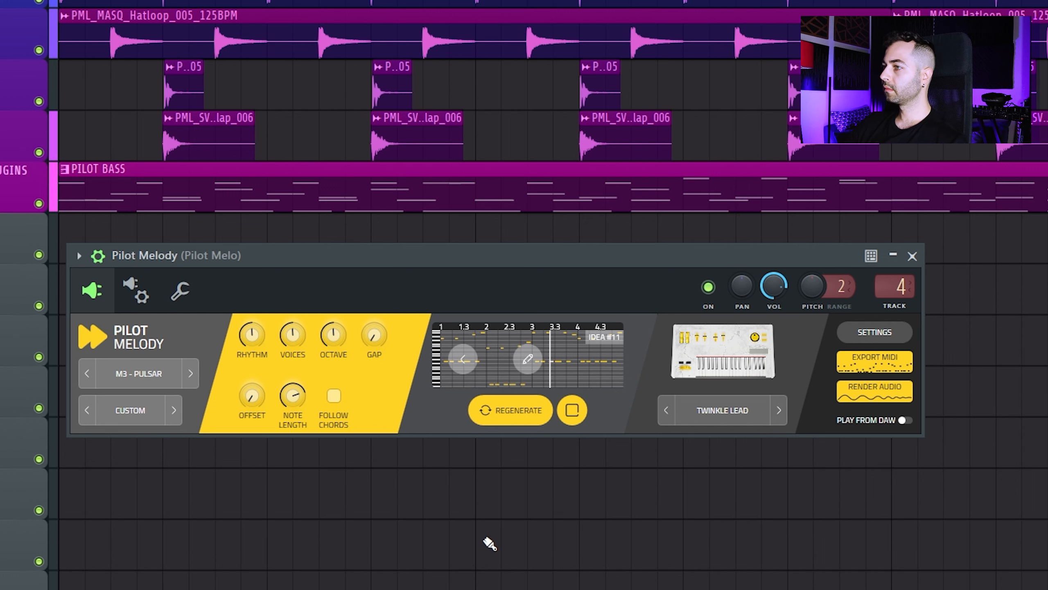
# Step: Regenerate the M3 Pulsar melody several times during playback, try other Rhythm settings, and return Rhythm to 1
pyautogui.click(519, 419)
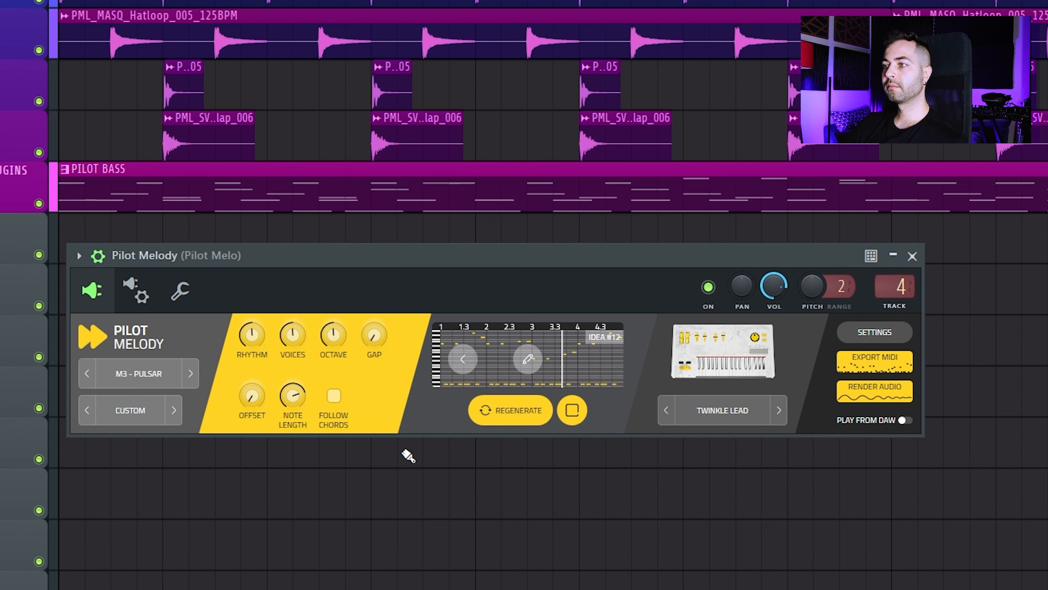
pyautogui.click(498, 413)
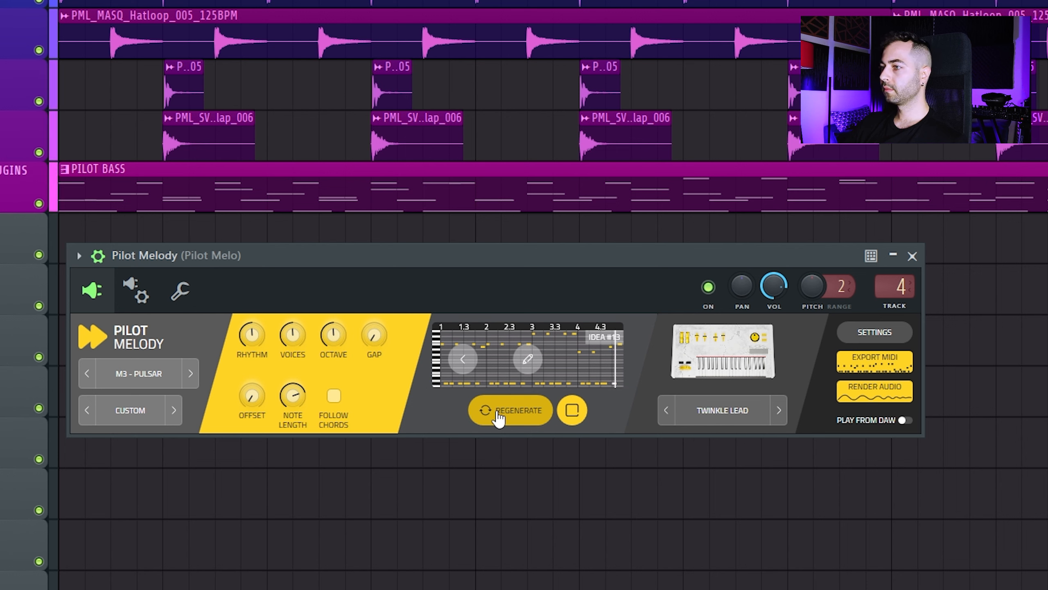
pyautogui.click(499, 412)
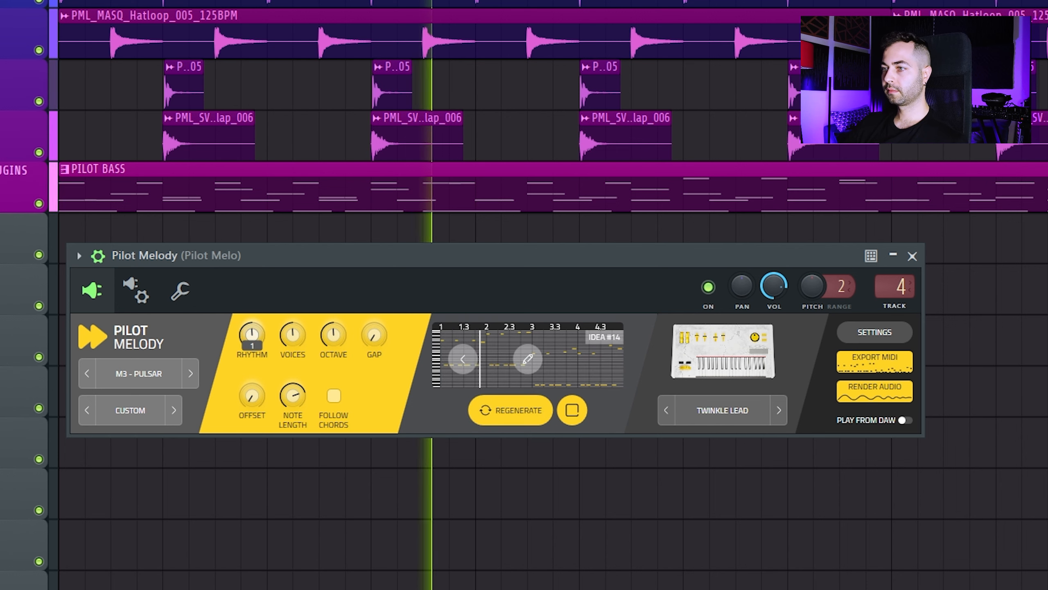
pyautogui.moveTo(252, 335); pyautogui.dragTo(251, 357)
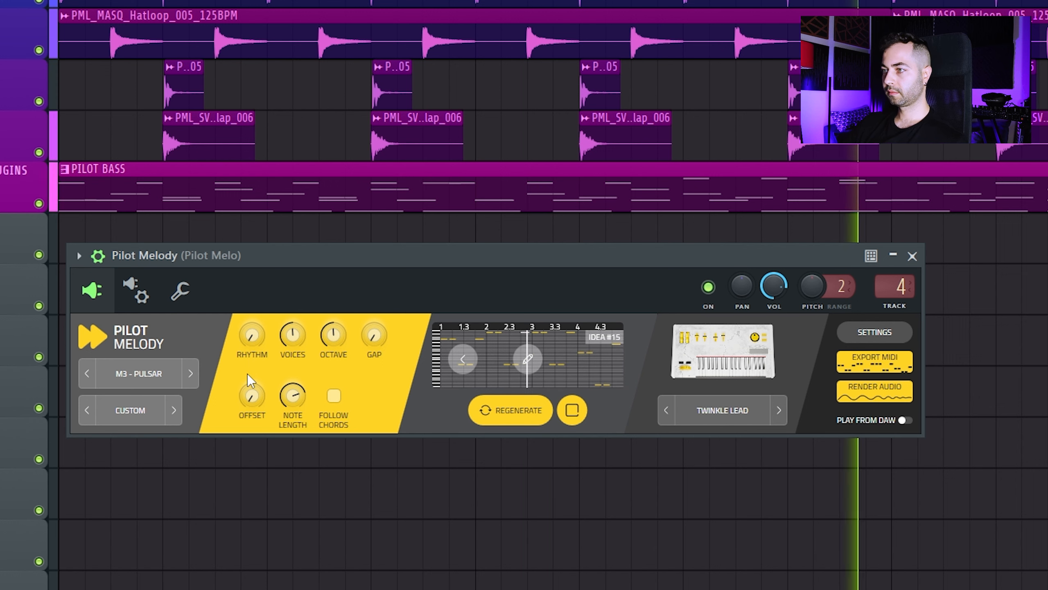
pyautogui.moveTo(252, 332)
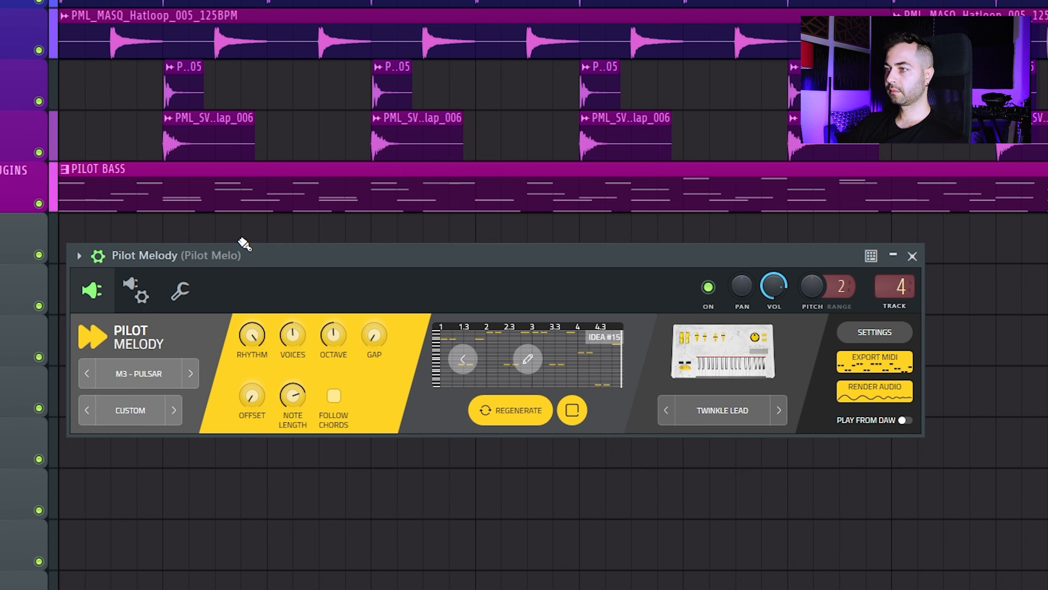
pyautogui.moveTo(249, 341); pyautogui.dragTo(249, 331)
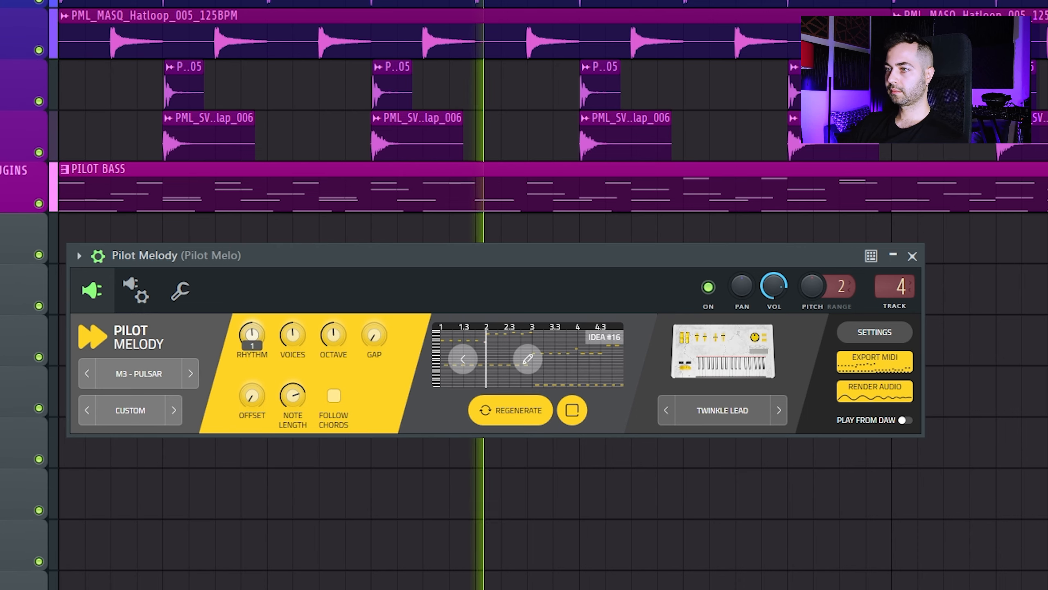
pyautogui.click(512, 409)
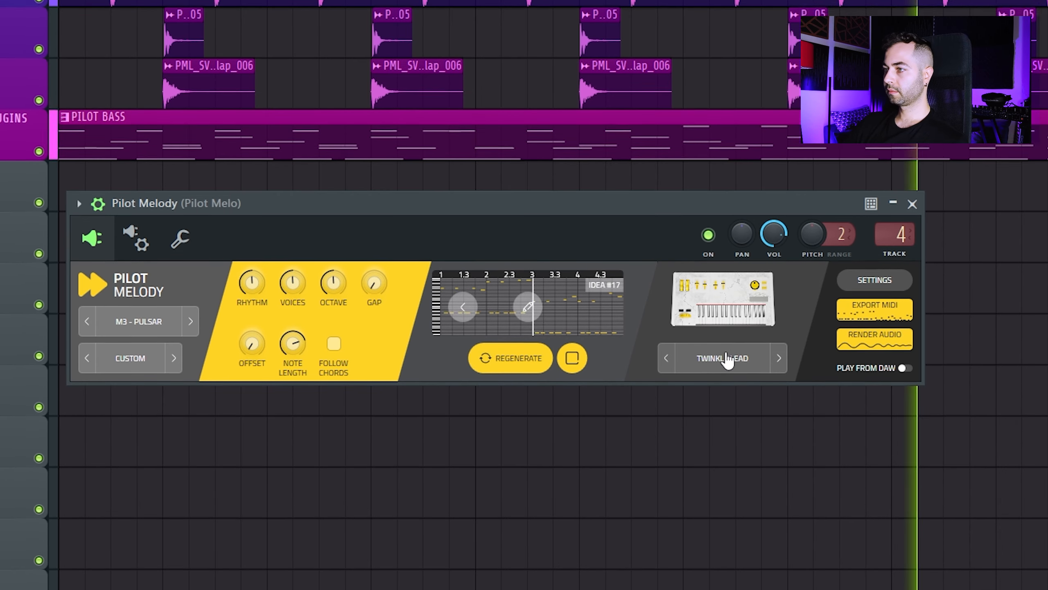
# Step: Audition Pilot Melody's Trap Swarm, Wub Doctor, Stay Here, Square Lake, Spikey Synth, Vintage Analog and Ultra Arpluck instruments during playback
pyautogui.click(727, 358)
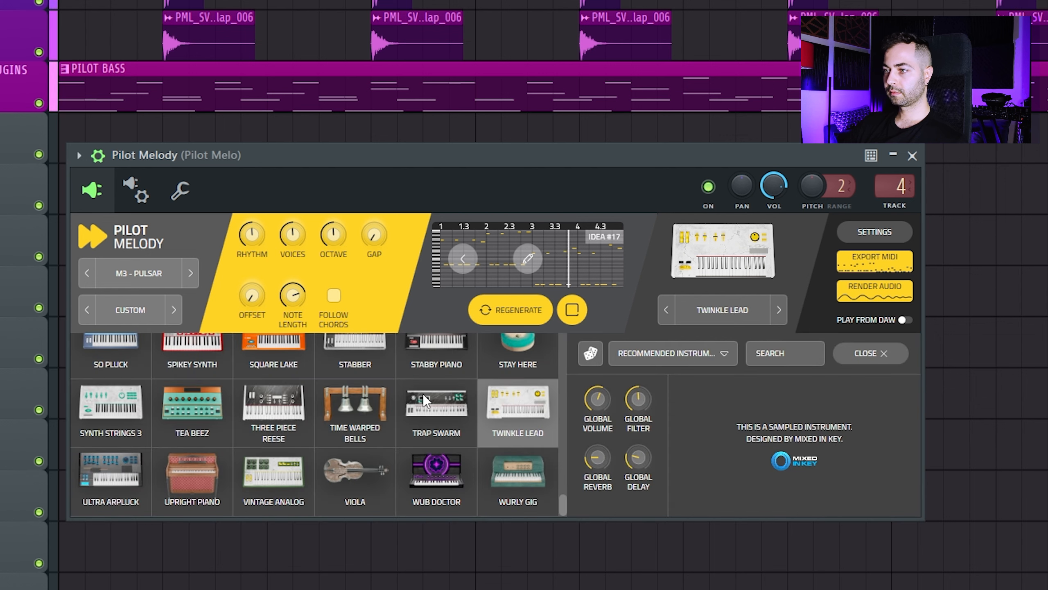
pyautogui.click(423, 394)
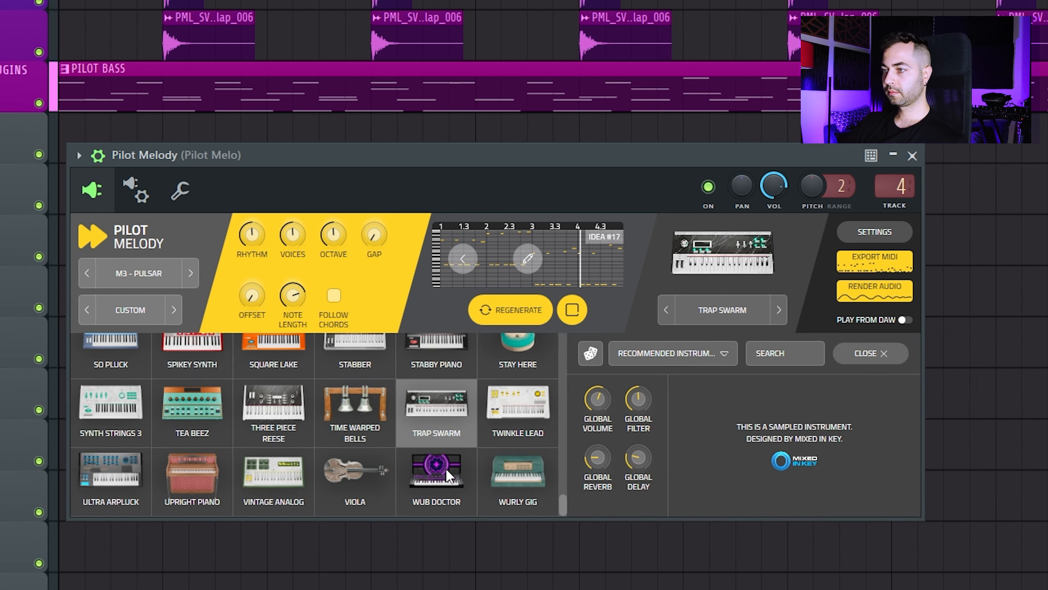
pyautogui.click(449, 482)
pyautogui.click(522, 349)
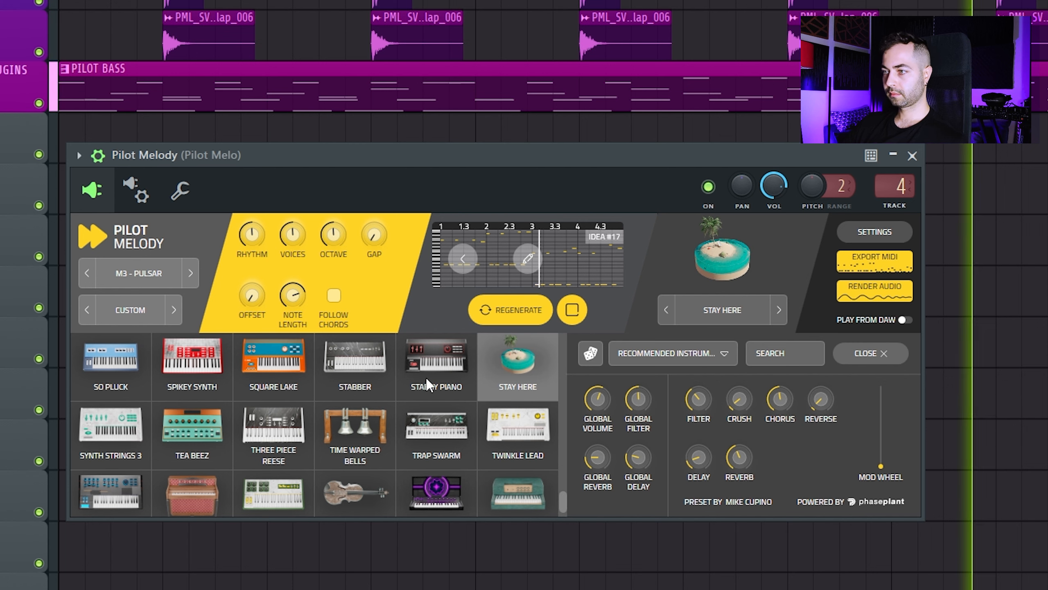
pyautogui.click(271, 354)
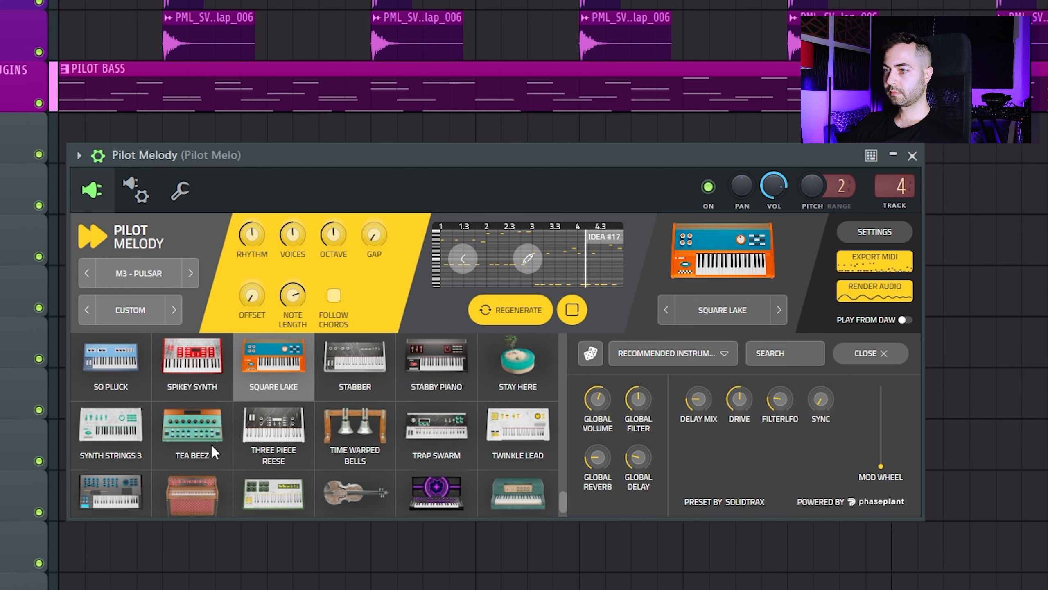
pyautogui.click(200, 366)
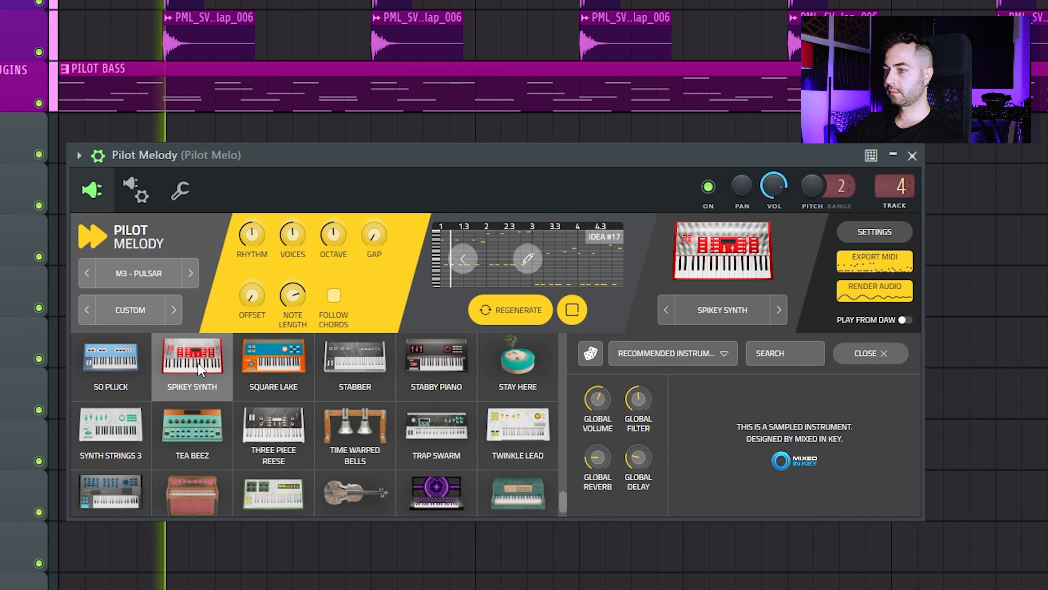
pyautogui.scroll(-1, 274, 411)
pyautogui.click(446, 469)
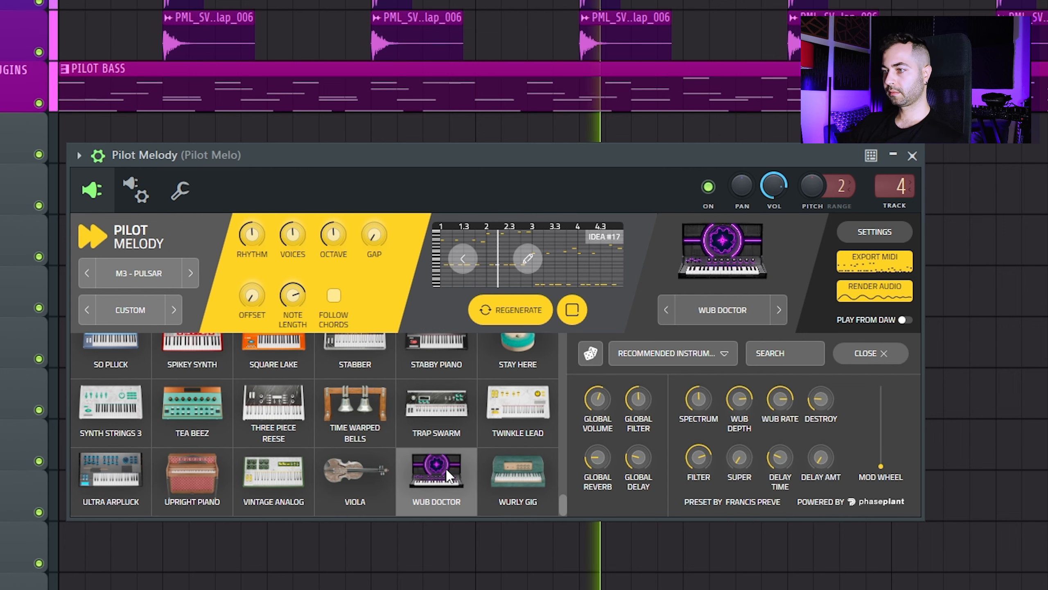
pyautogui.click(269, 464)
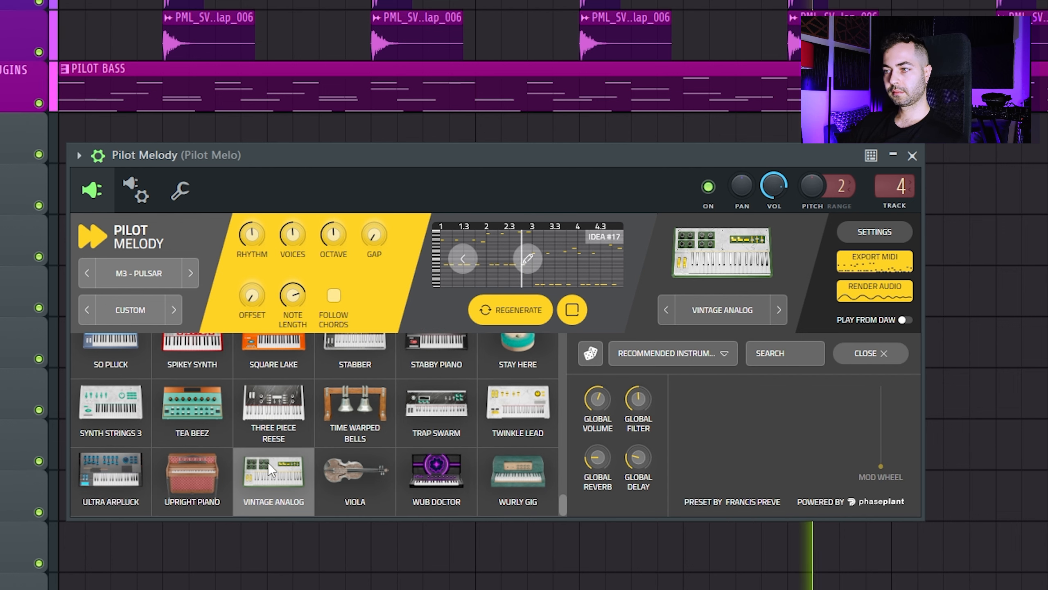
pyautogui.click(111, 475)
# Step: Audition Heaven Pluck Lead, Hold Your Ground, Heaven Pluck, Electric Monster and Energy Pluck for the melody
pyautogui.scroll(5, 318, 422)
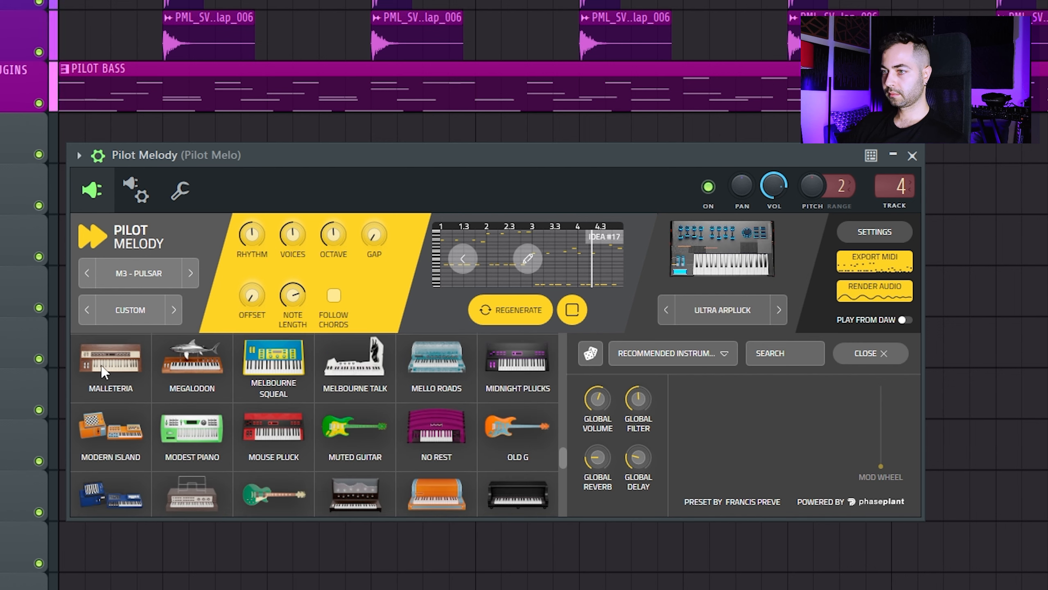
pyautogui.scroll(4, 380, 393)
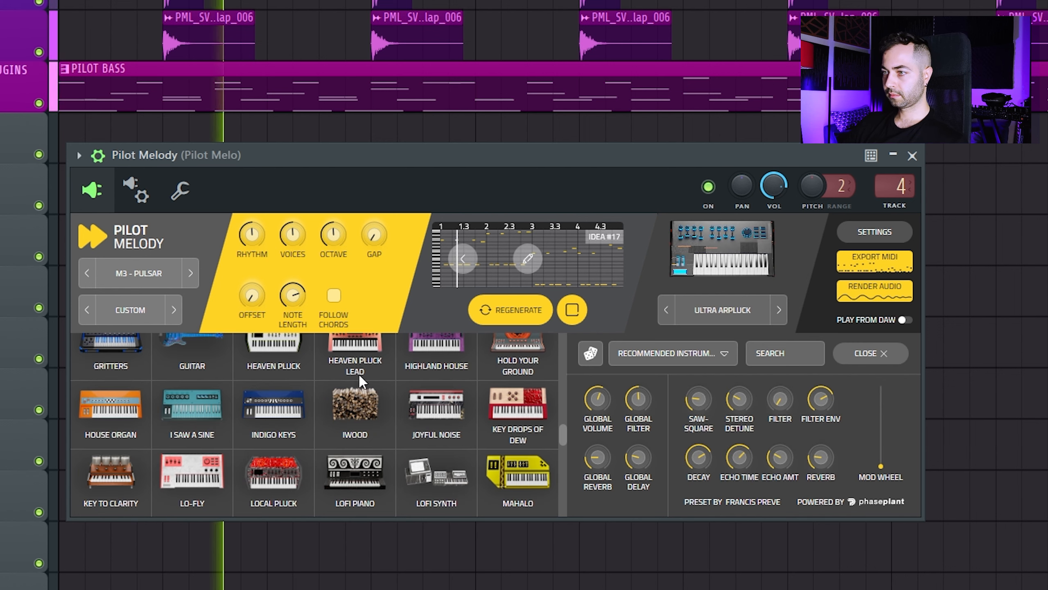
pyautogui.click(359, 374)
pyautogui.click(507, 370)
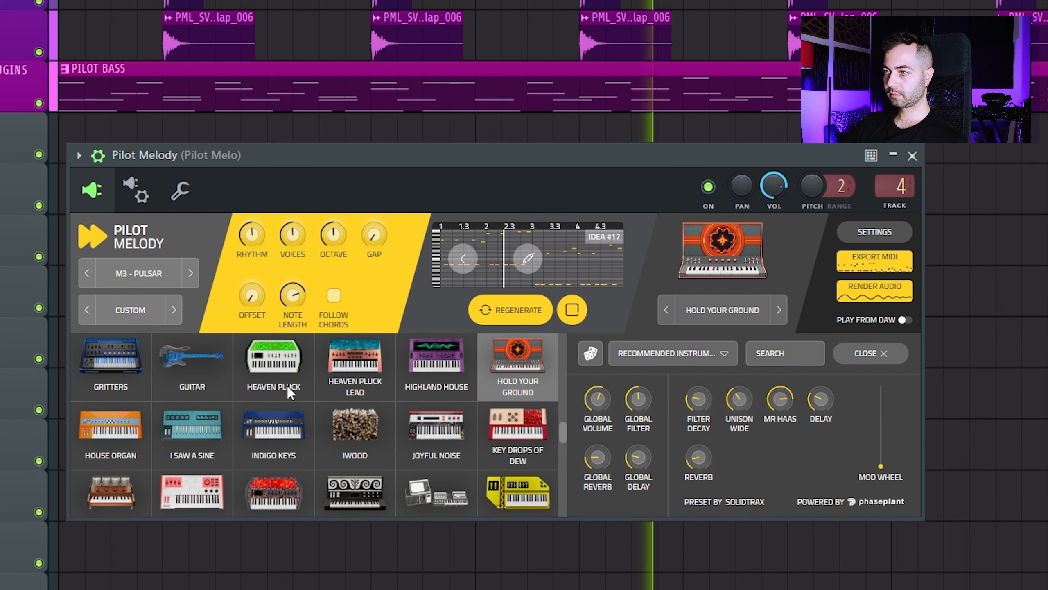
pyautogui.click(280, 357)
pyautogui.scroll(3, 247, 363)
pyautogui.click(127, 369)
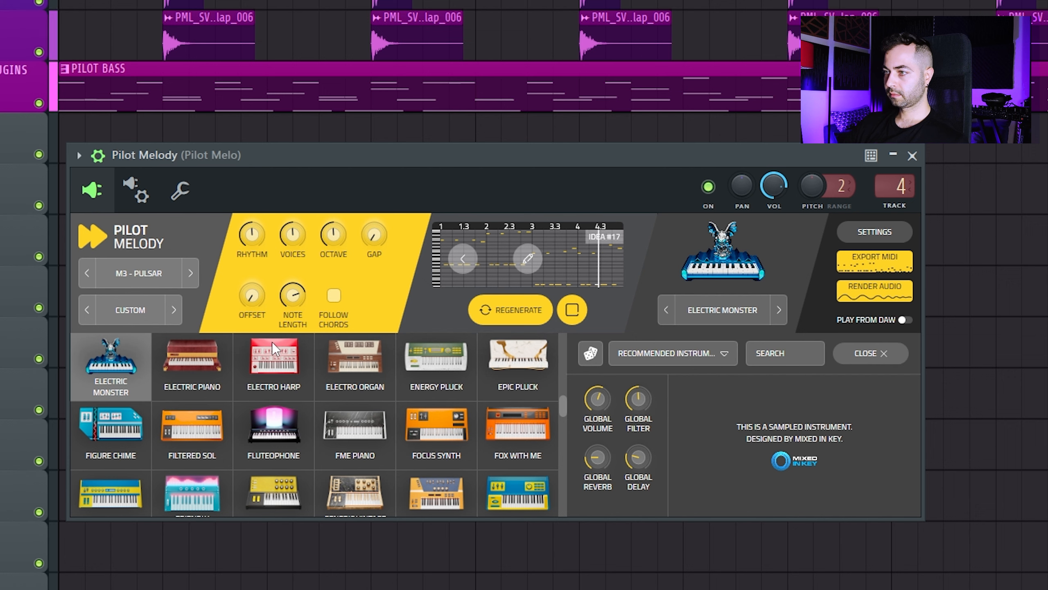
pyautogui.click(451, 357)
pyautogui.scroll(3, 377, 364)
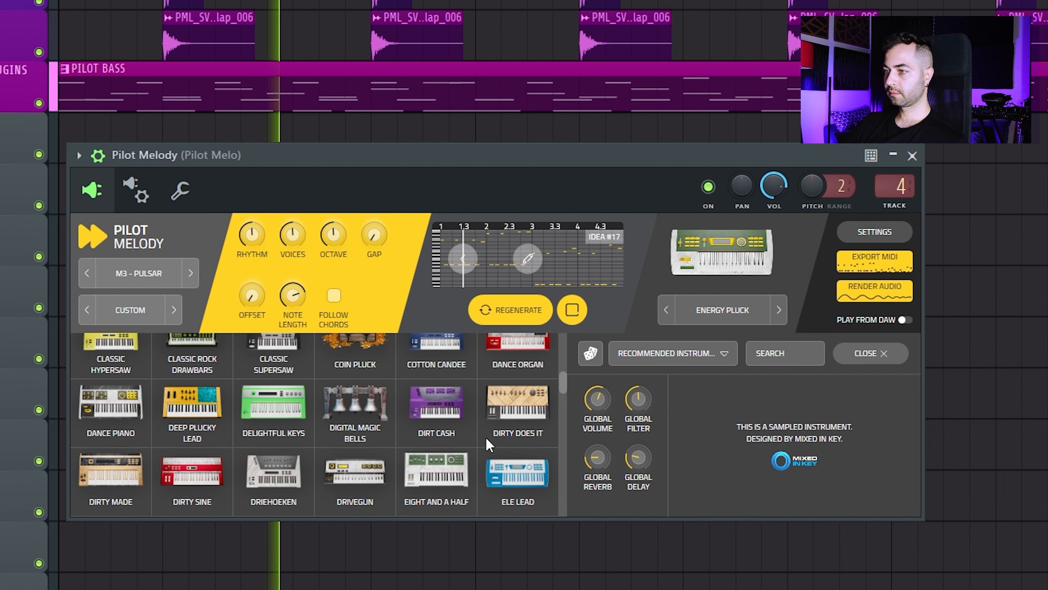
pyautogui.scroll(-3, 482, 436)
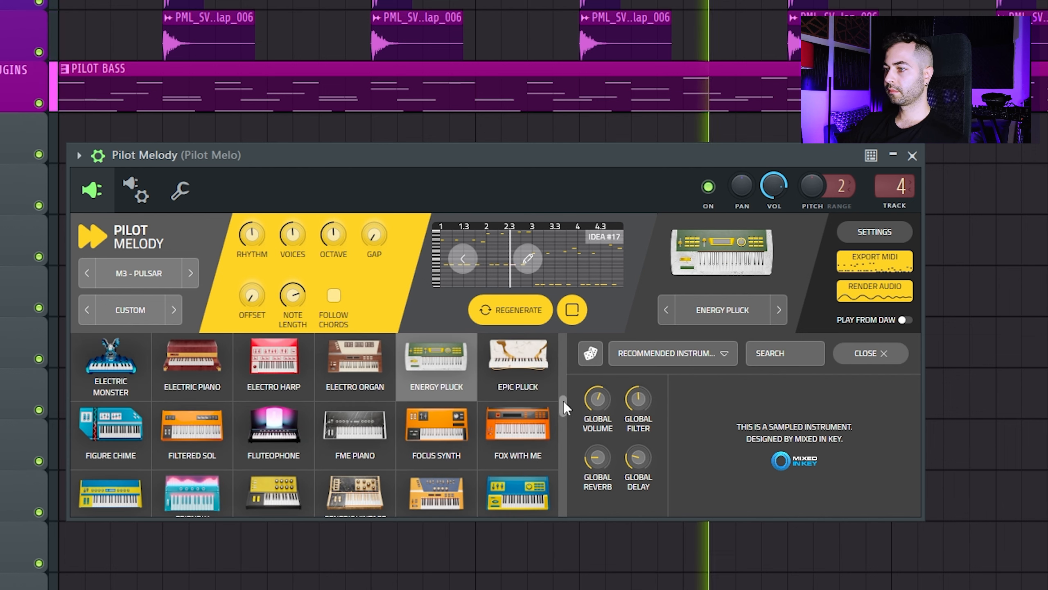
# Step: Try Key Drops of Dew, Midnight Plucks and Radio for the melody, and return to Twinkle Lead
pyautogui.moveTo(620, 400)
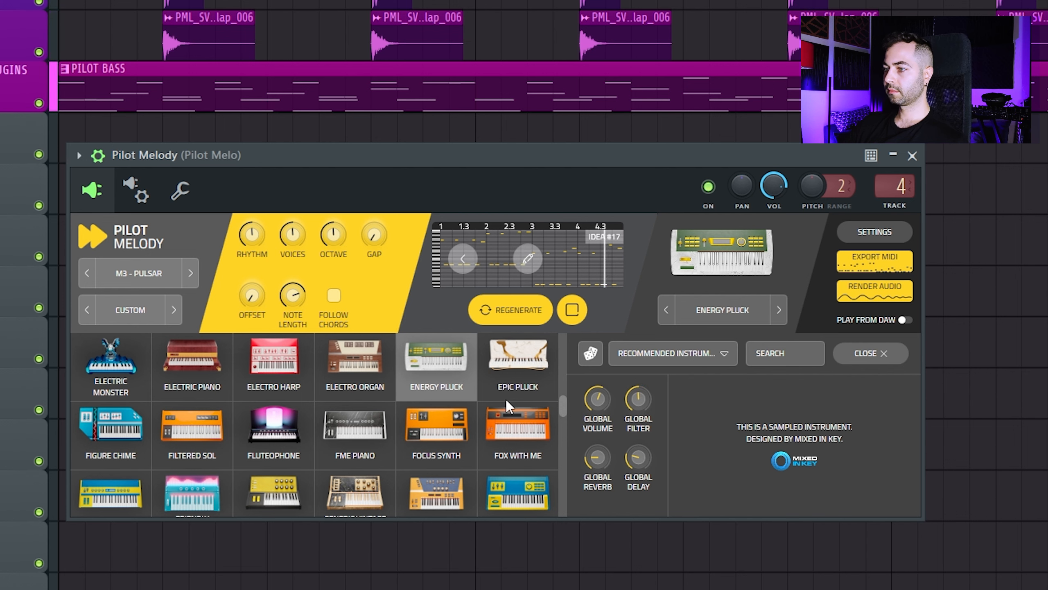
pyautogui.scroll(-3, 507, 398)
pyautogui.click(532, 458)
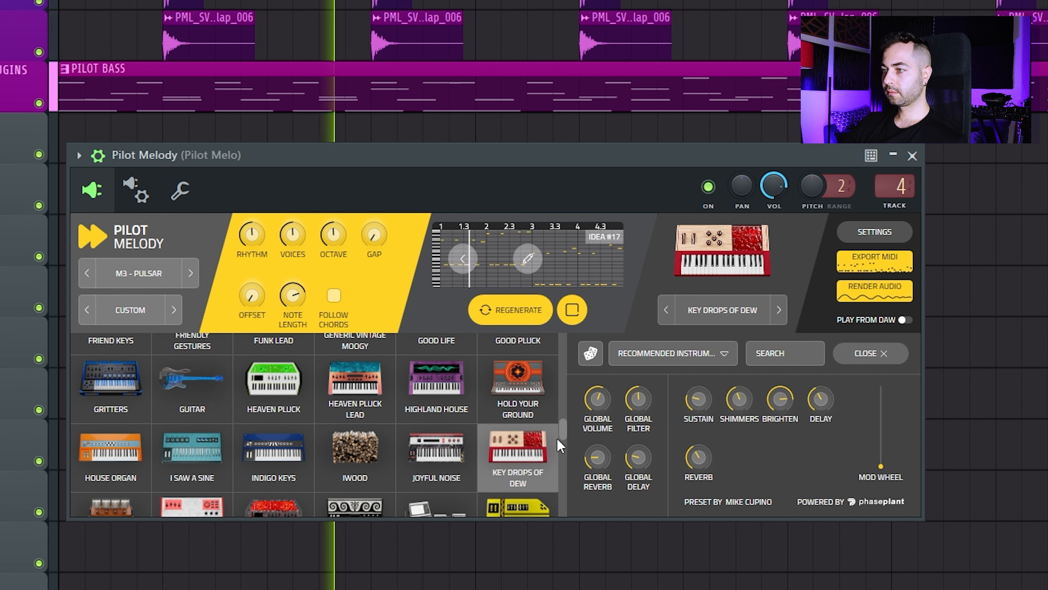
pyautogui.scroll(-3, 540, 446)
pyautogui.click(521, 408)
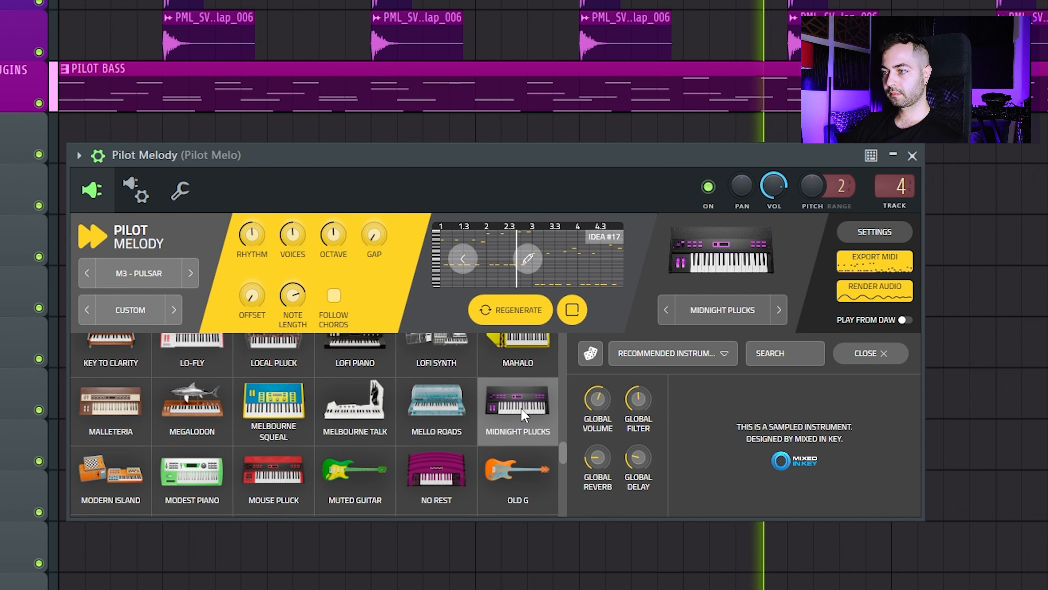
pyautogui.scroll(-3, 521, 413)
pyautogui.click(521, 437)
pyautogui.scroll(-3, 445, 428)
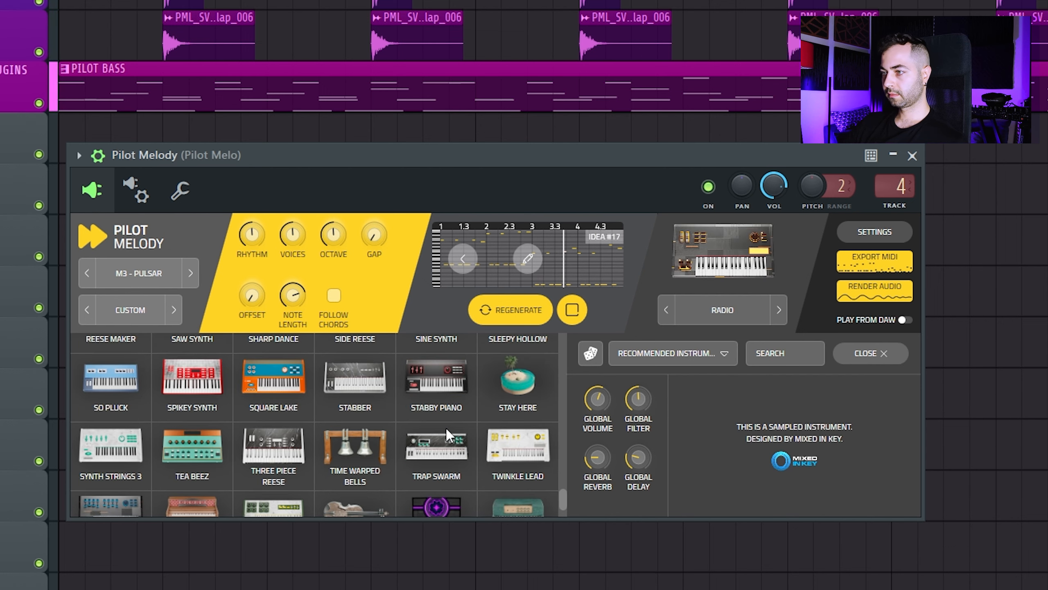
pyautogui.click(504, 435)
pyautogui.scroll(-2, 503, 435)
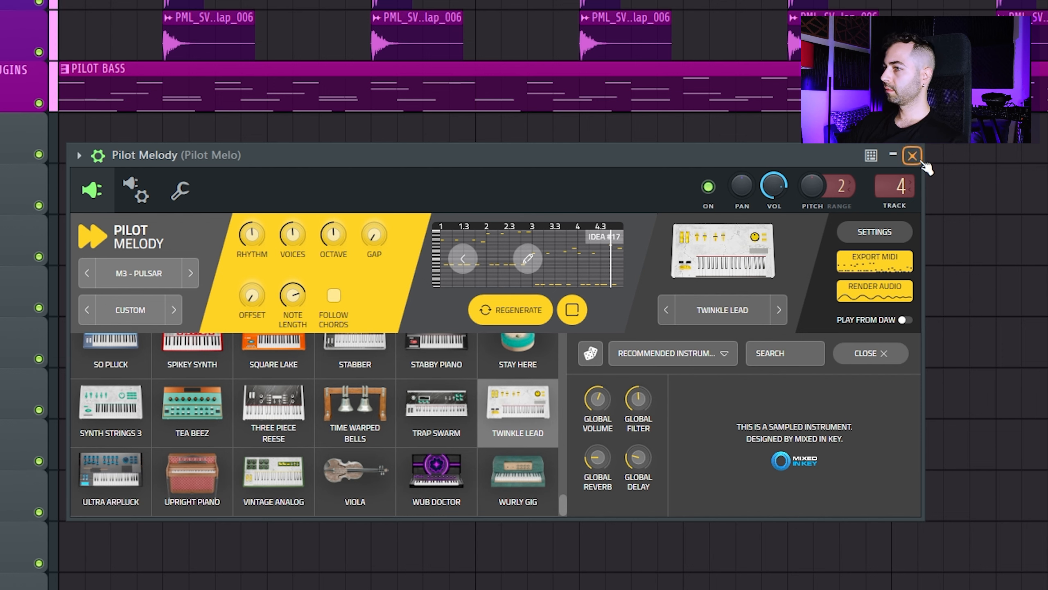
# Step: Listen to Twinkle Lead with the track, close Pilot Melody, open the mixer, and stop playback
pyautogui.press('space')
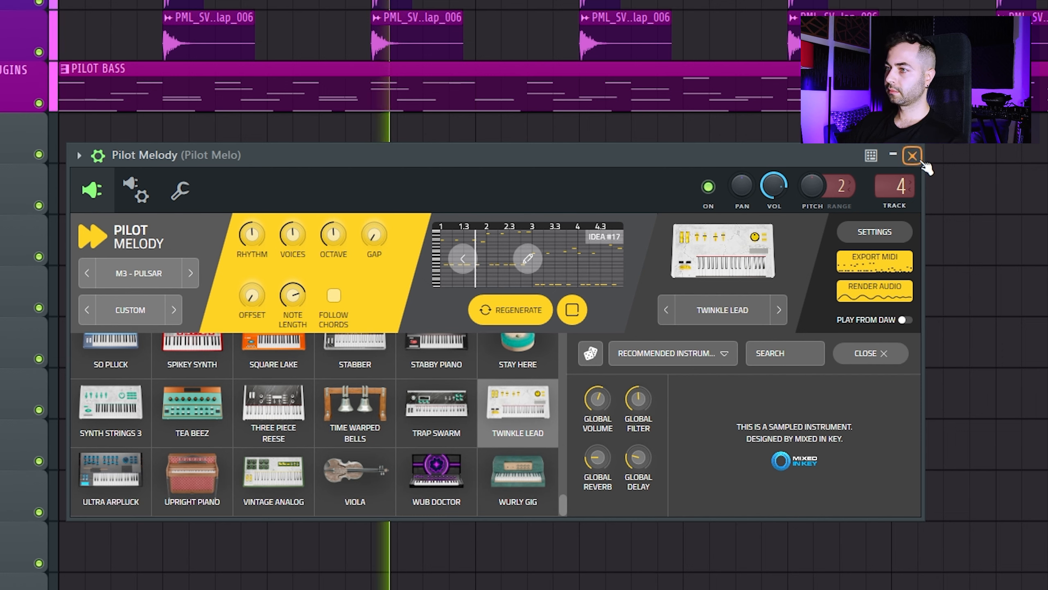
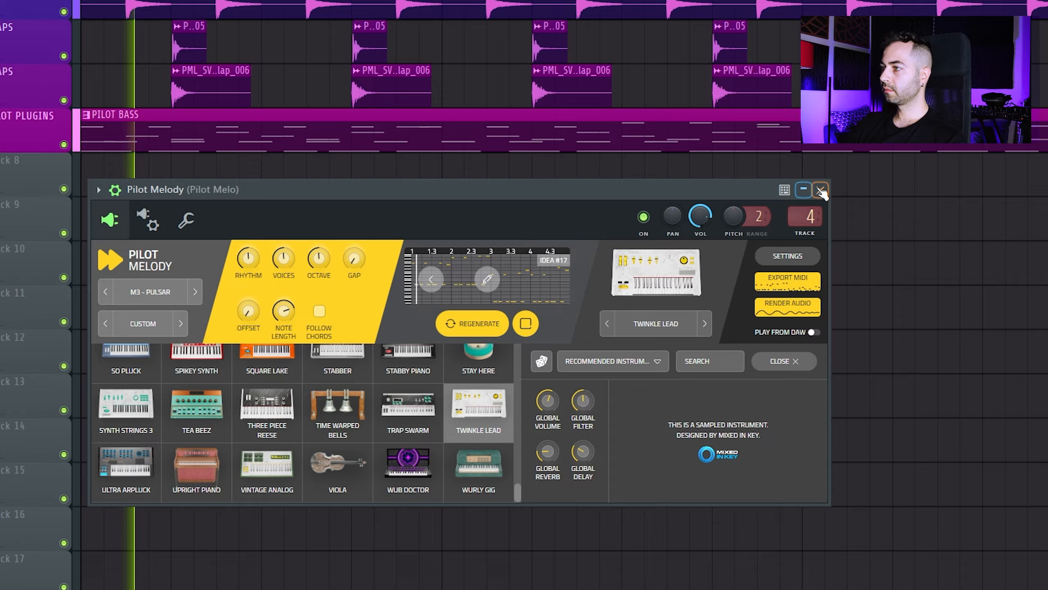
pyautogui.press('Escape')
pyautogui.press('F9')
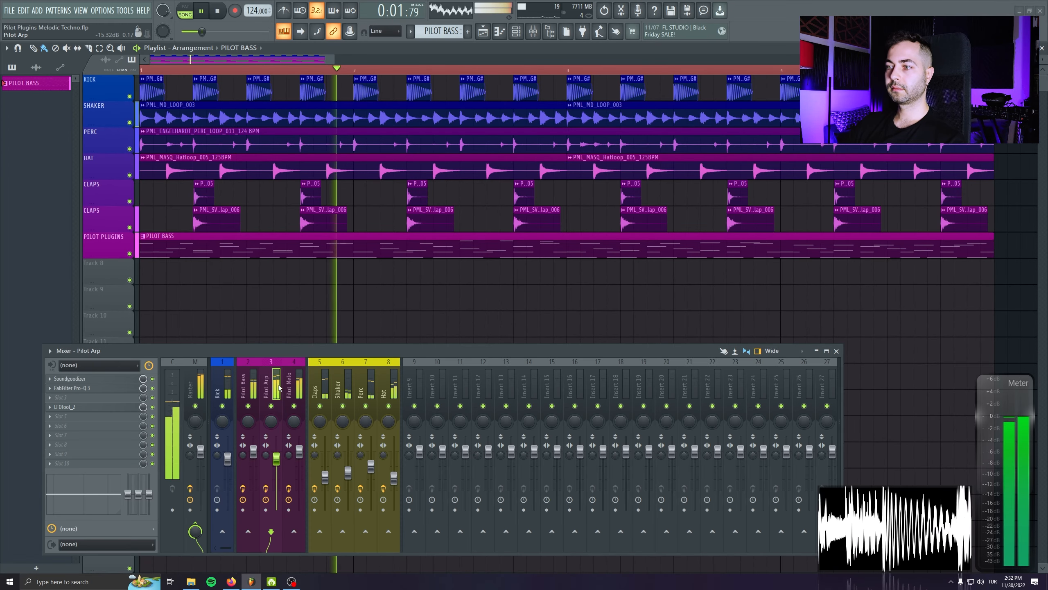
pyautogui.press('space')
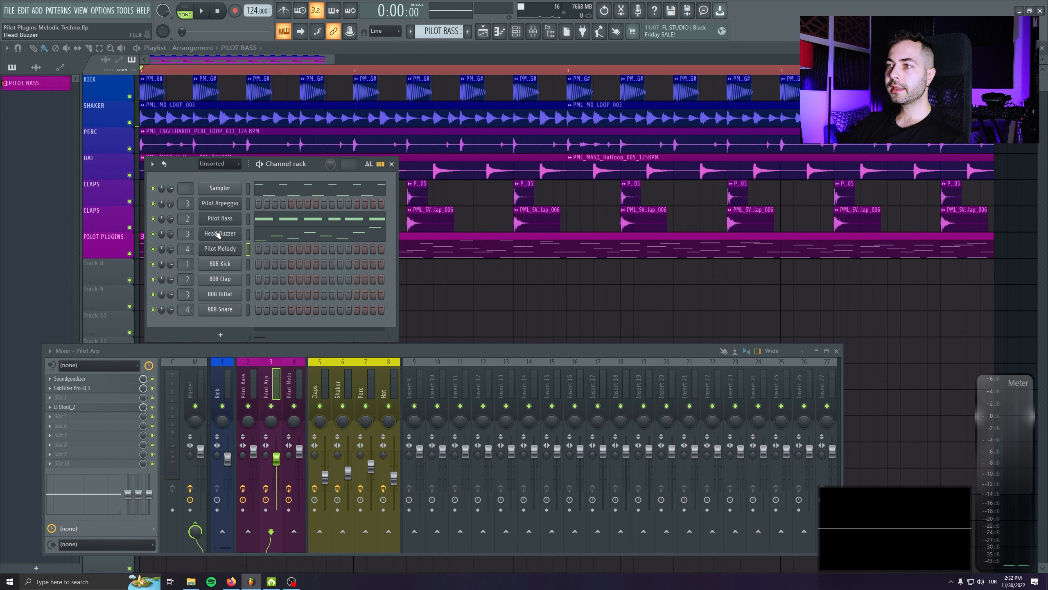
# Step: Open the Head Buzzer FLEX instrument from the channel rack and set its master filter cutoff to 69%
pyautogui.click(217, 234)
pyautogui.moveTo(428, 216); pyautogui.dragTo(304, 180)
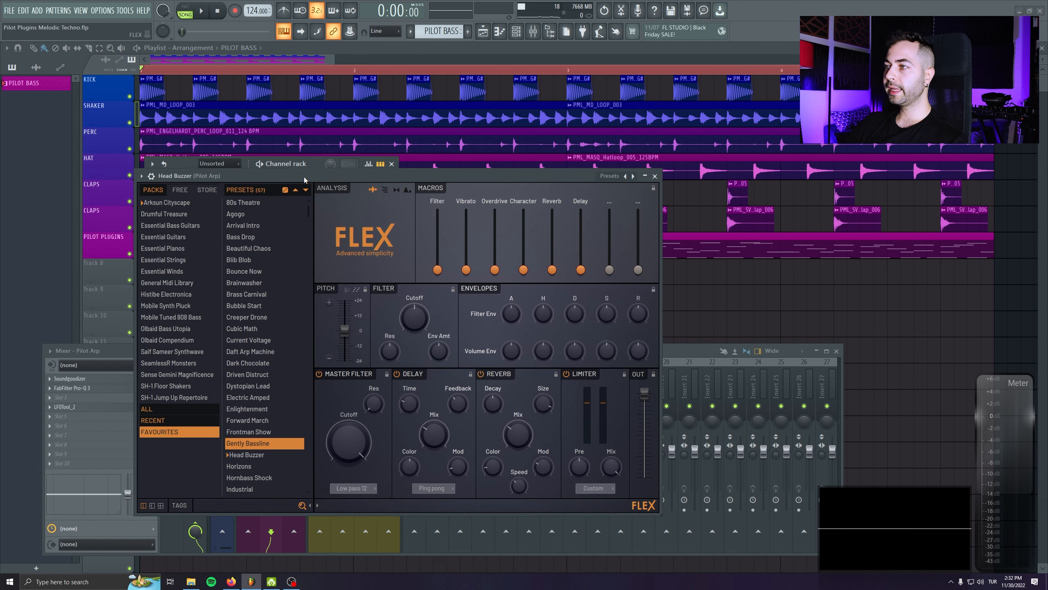
pyautogui.moveTo(405, 173); pyautogui.dragTo(642, 179)
pyautogui.click(275, 382)
pyautogui.moveTo(489, 186); pyautogui.dragTo(374, 172)
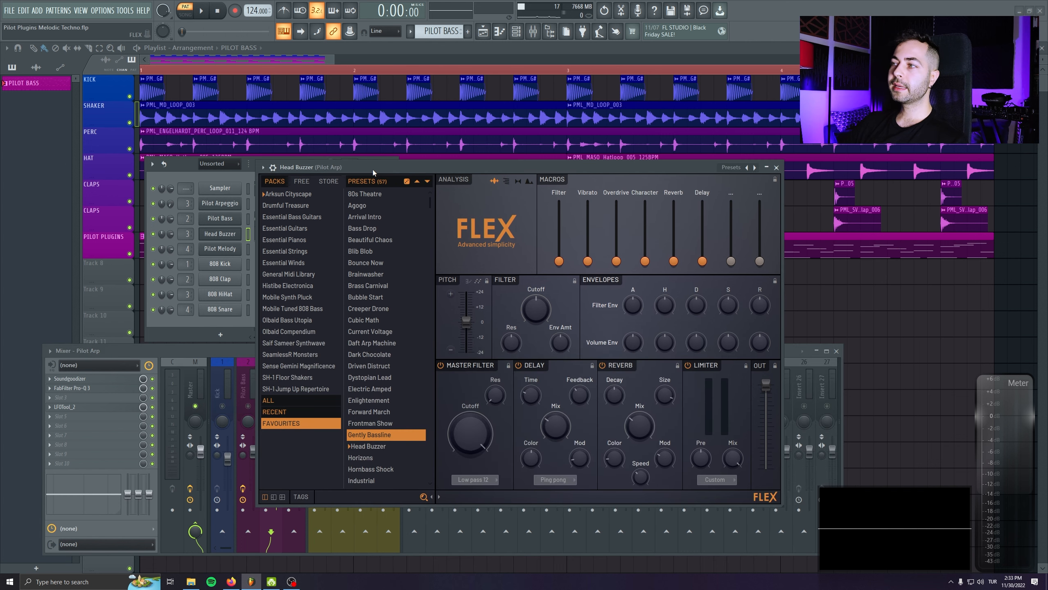
pyautogui.moveTo(469, 439); pyautogui.dragTo(469, 417)
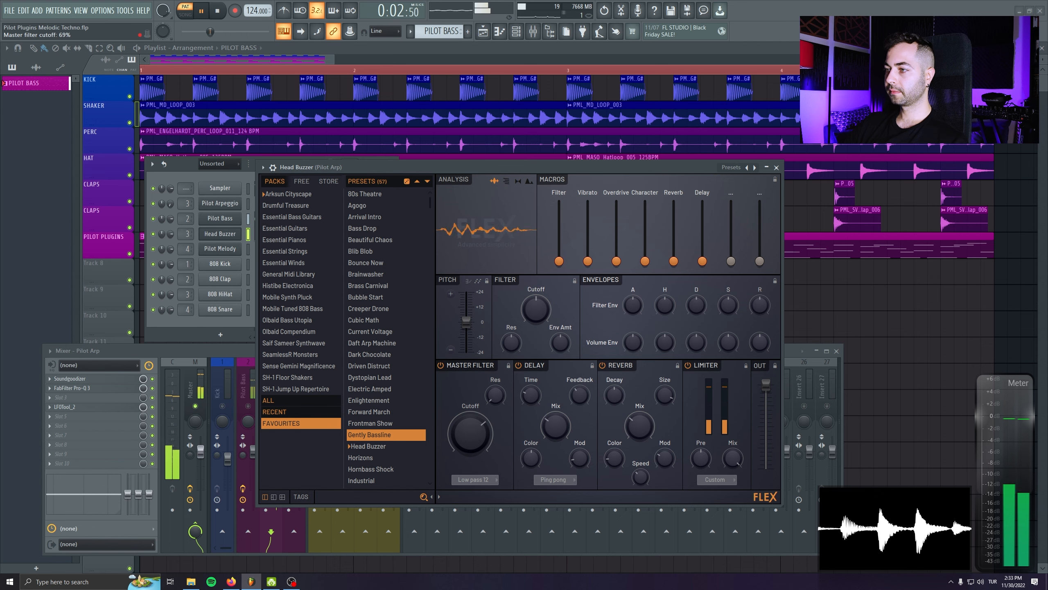
# Step: Set the low cut in Pilot Arp's FabFilter Pro-Q 3 to about 315 Hz and close the equalizer
pyautogui.click(72, 388)
pyautogui.moveTo(192, 182); pyautogui.dragTo(226, 192)
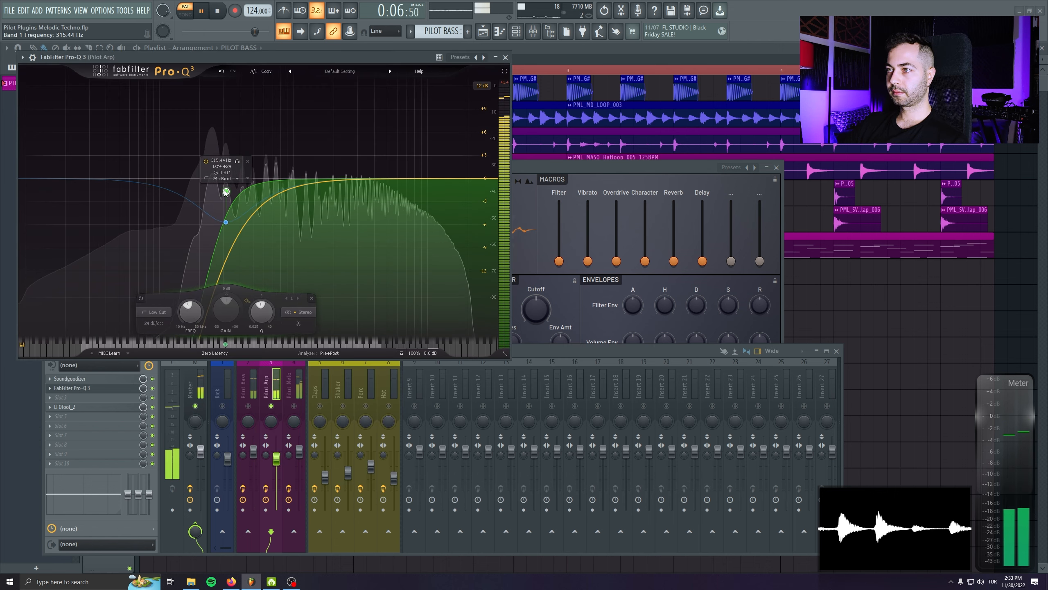
pyautogui.press('Escape')
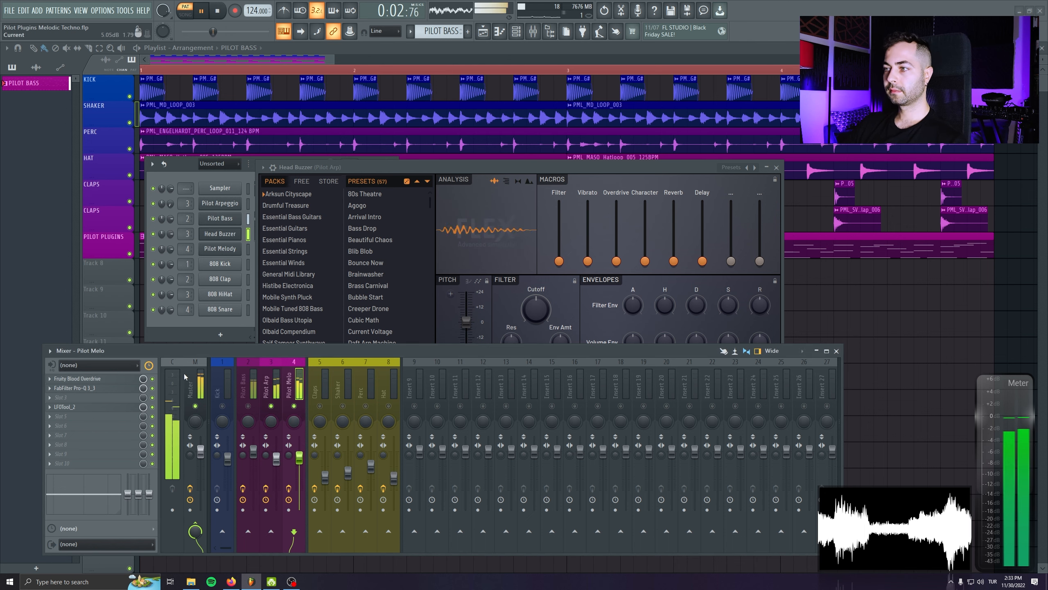
# Step: Toggle solo on the Pilot Melo mixer track to compare it, and close Head Buzzer and the channel rack
pyautogui.rightClick(294, 406)
pyautogui.rightClick(294, 406)
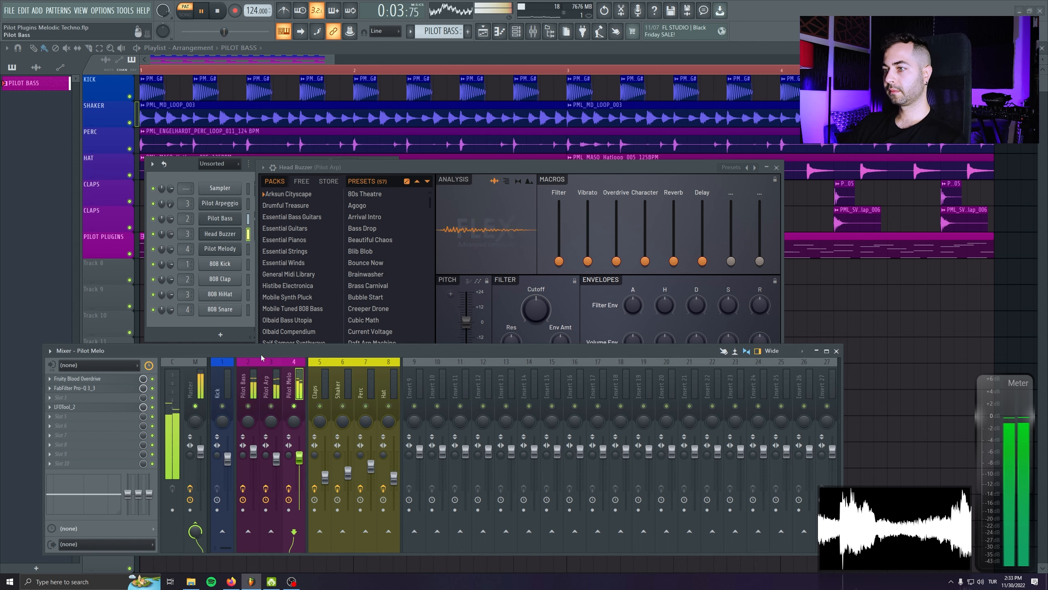
pyautogui.click(747, 166)
pyautogui.click(776, 167)
pyautogui.click(395, 164)
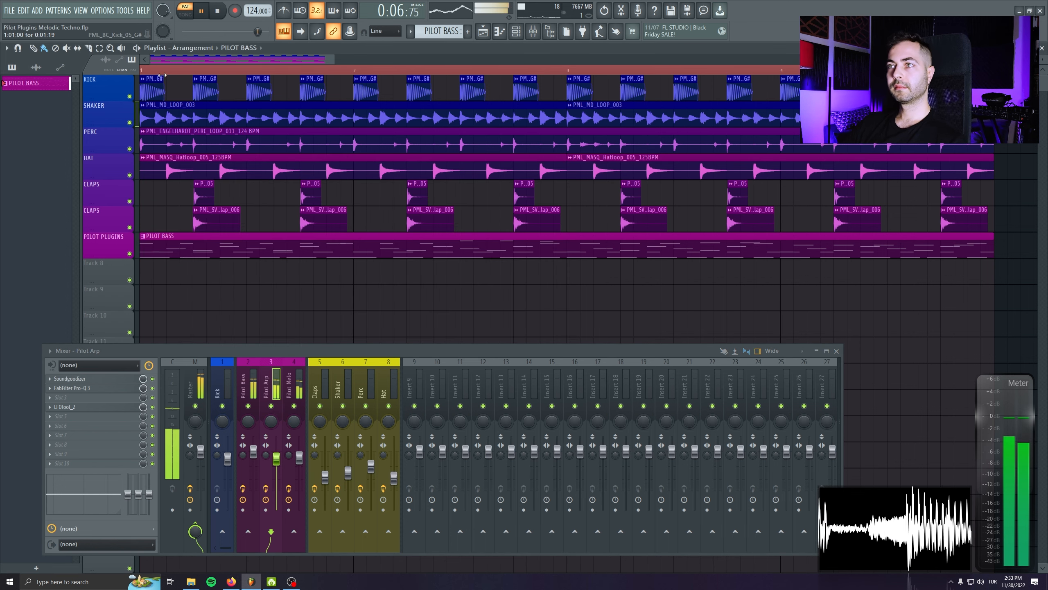
# Step: Mute both CLAPS tracks and the HAT track, and raise the Pilot Melo mixer level slightly during song playback
pyautogui.click(129, 201)
pyautogui.click(129, 227)
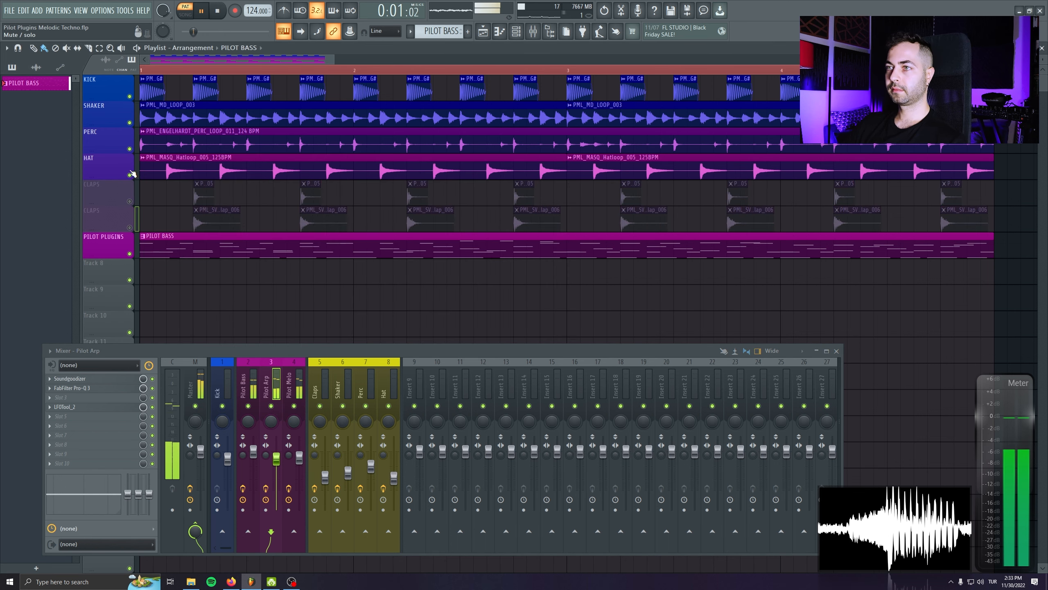
pyautogui.click(130, 175)
pyautogui.press('space')
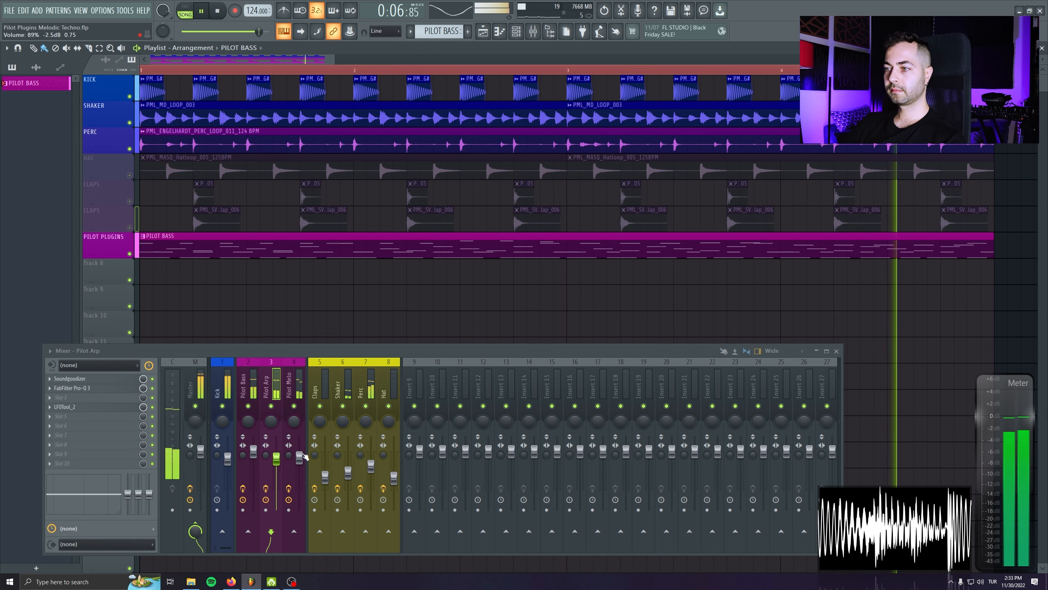
pyautogui.moveTo(299, 458); pyautogui.dragTo(299, 452)
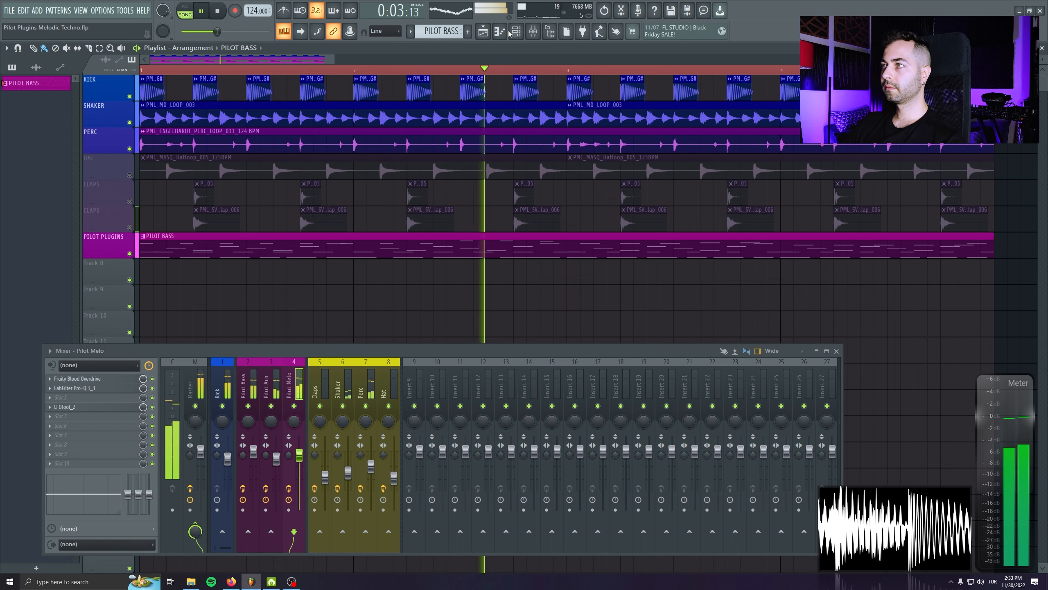
# Step: Stop playback, reopen Pilot Melody from the channel rack, and export its MIDI onto the Pilot Melody channel
pyautogui.press('F6')
pyautogui.click(221, 11)
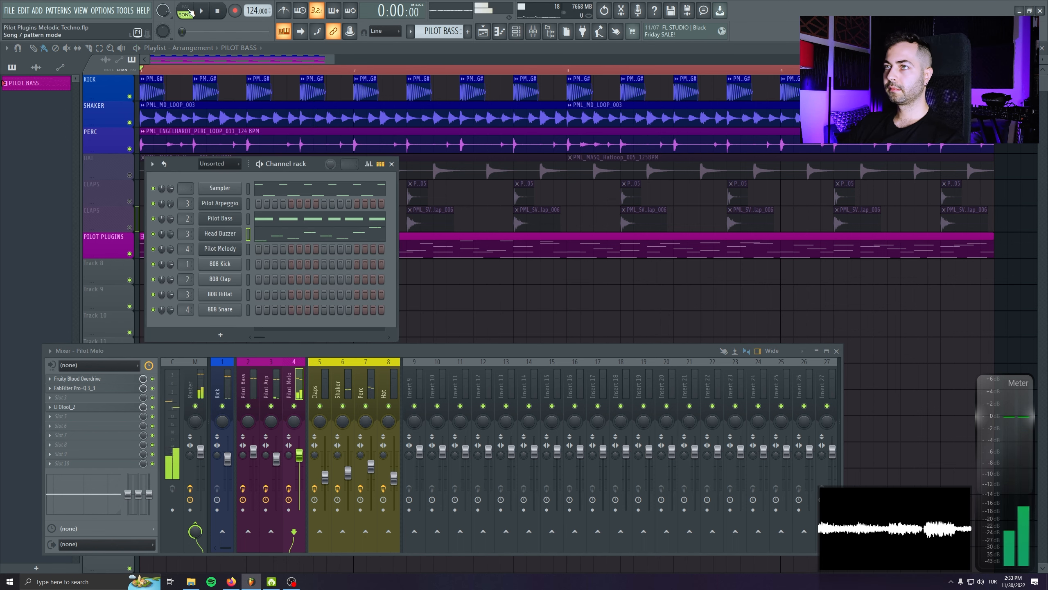
pyautogui.click(220, 248)
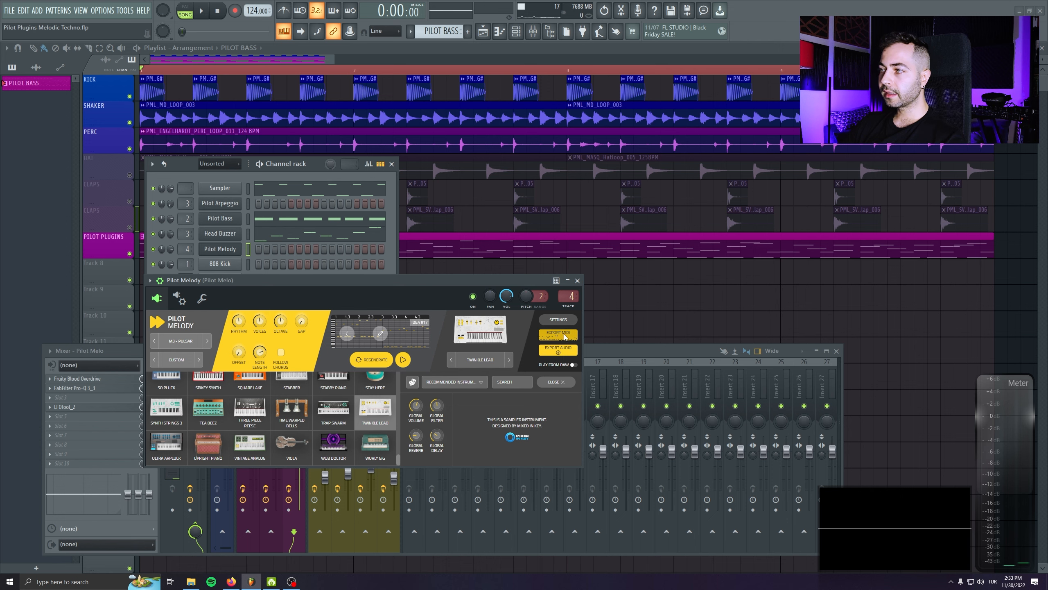
pyautogui.moveTo(565, 337); pyautogui.dragTo(230, 250)
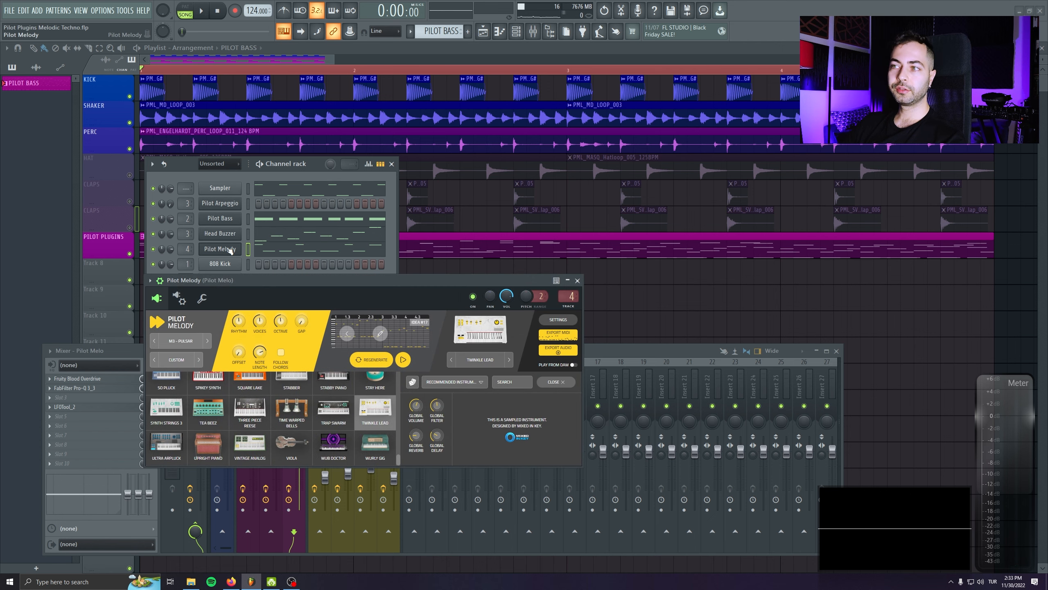
# Step: Switch Pilot Melody to play MIDI from the DAW, close the open windows, and save the project
pyautogui.click(573, 365)
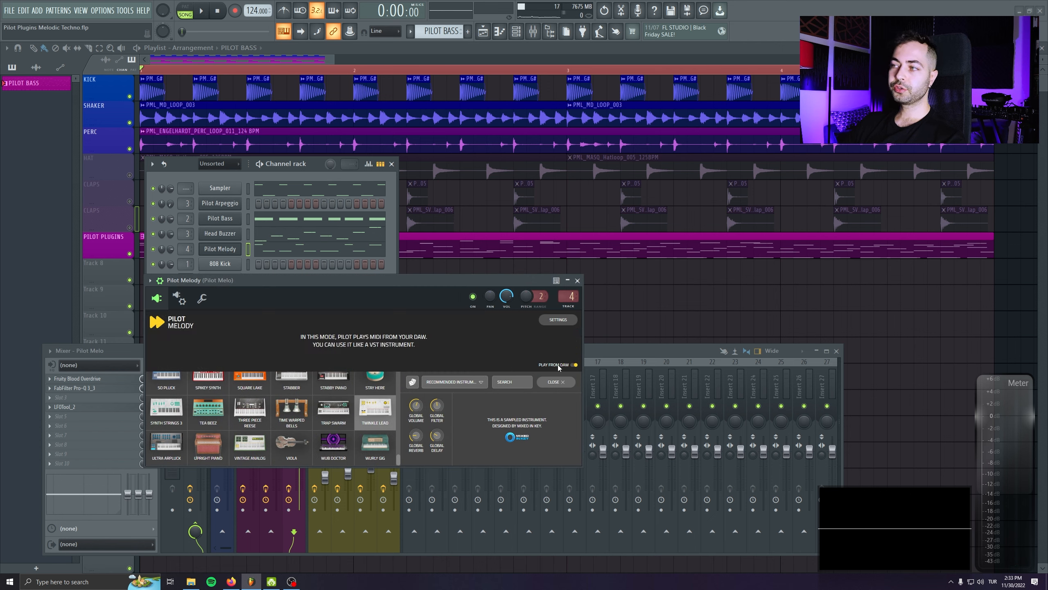
pyautogui.click(577, 281)
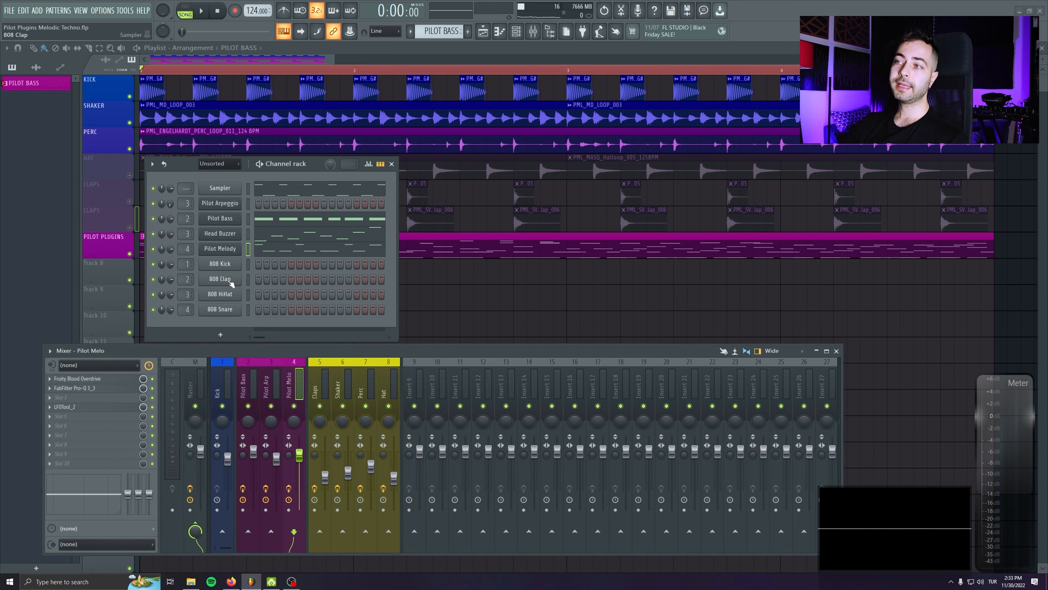
pyautogui.press('F9')
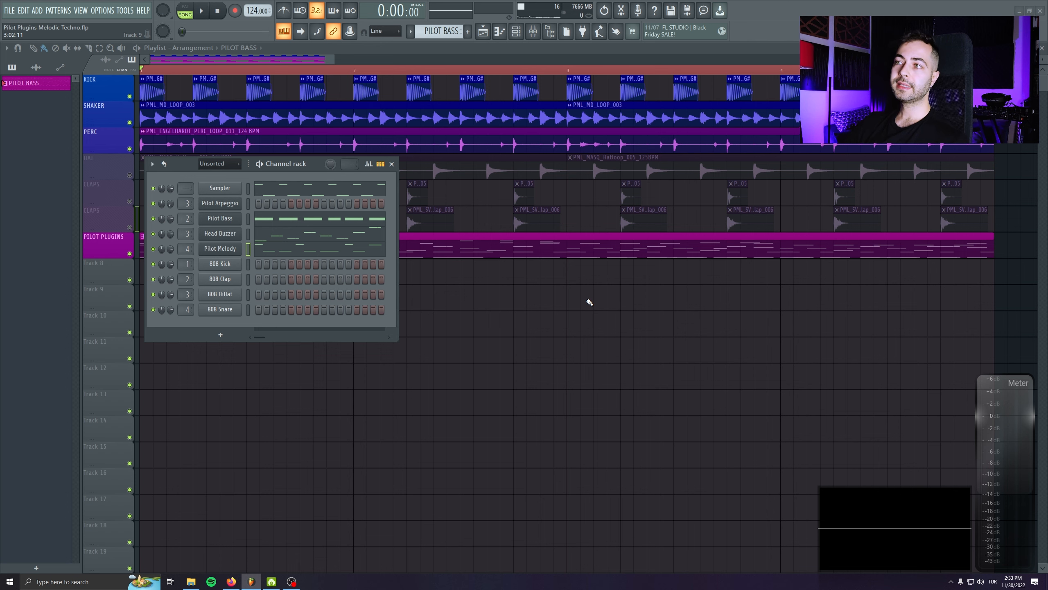
pyautogui.click(392, 164)
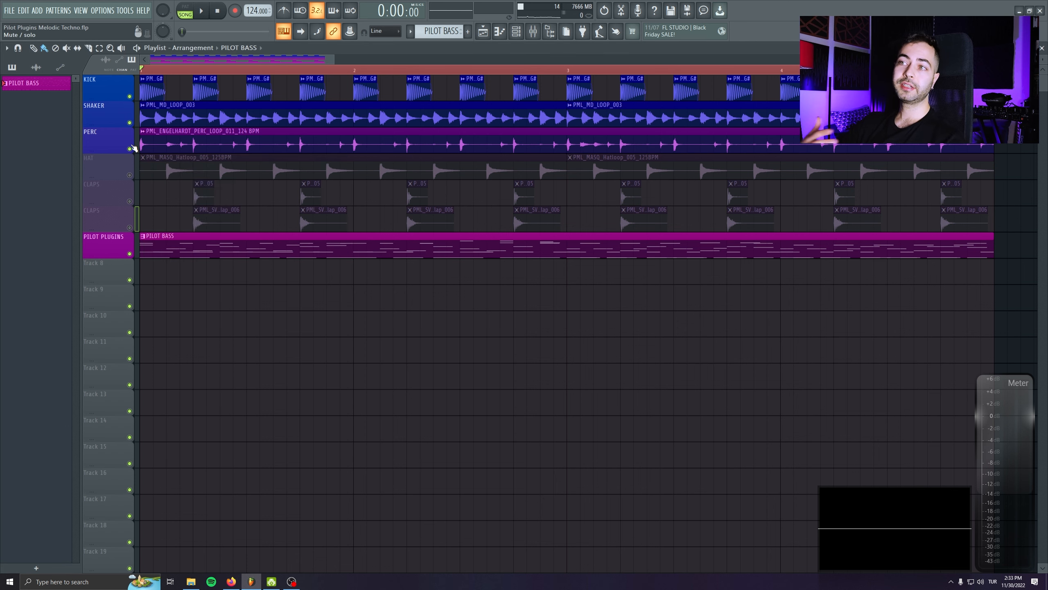
pyautogui.hotkey('ctrl', 's')
pyautogui.scroll(-3, 475, 448)
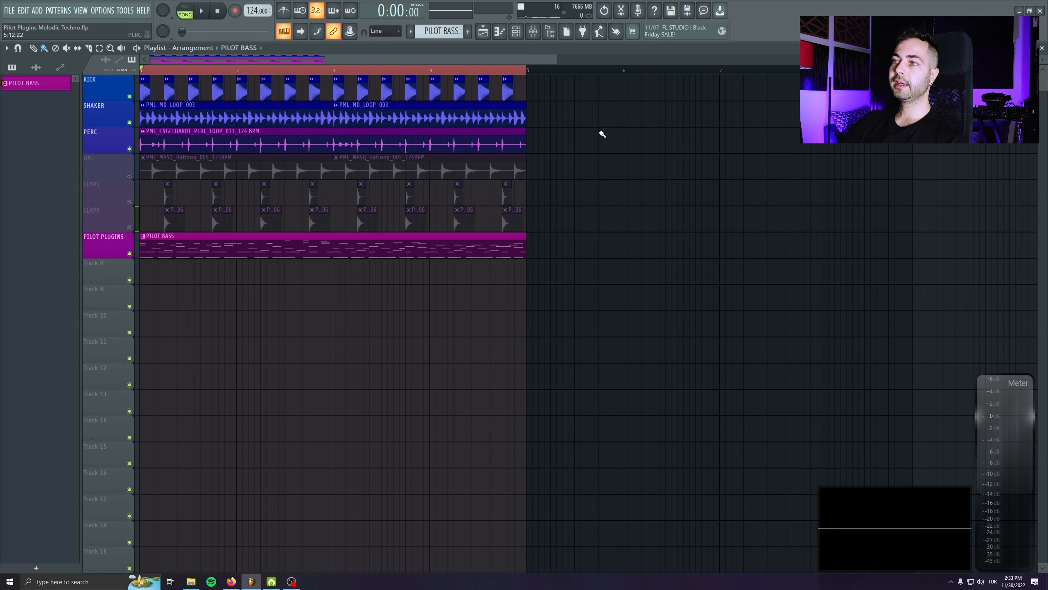
# Step: With the mixer and channel rack open and the Pilot Arp and Pilot Melo tracks muted, start song playback
pyautogui.click(519, 33)
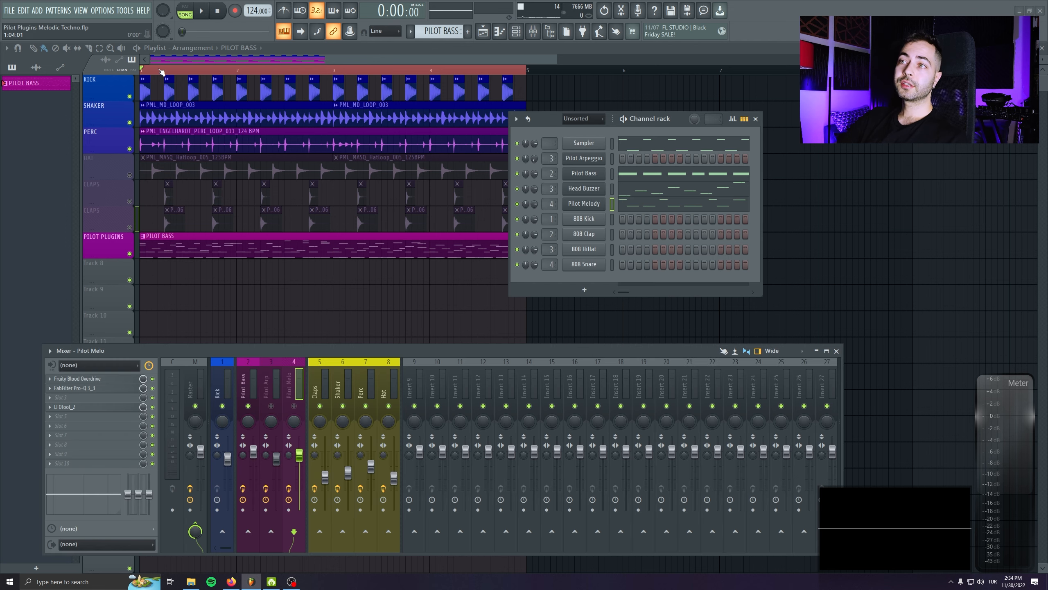
pyautogui.click(158, 70)
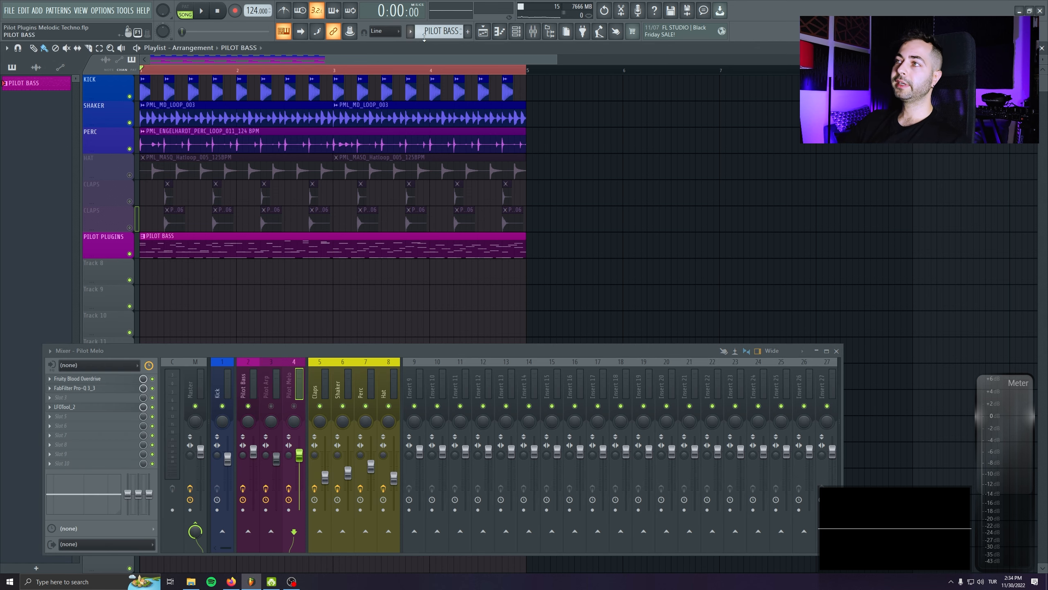
pyautogui.click(518, 34)
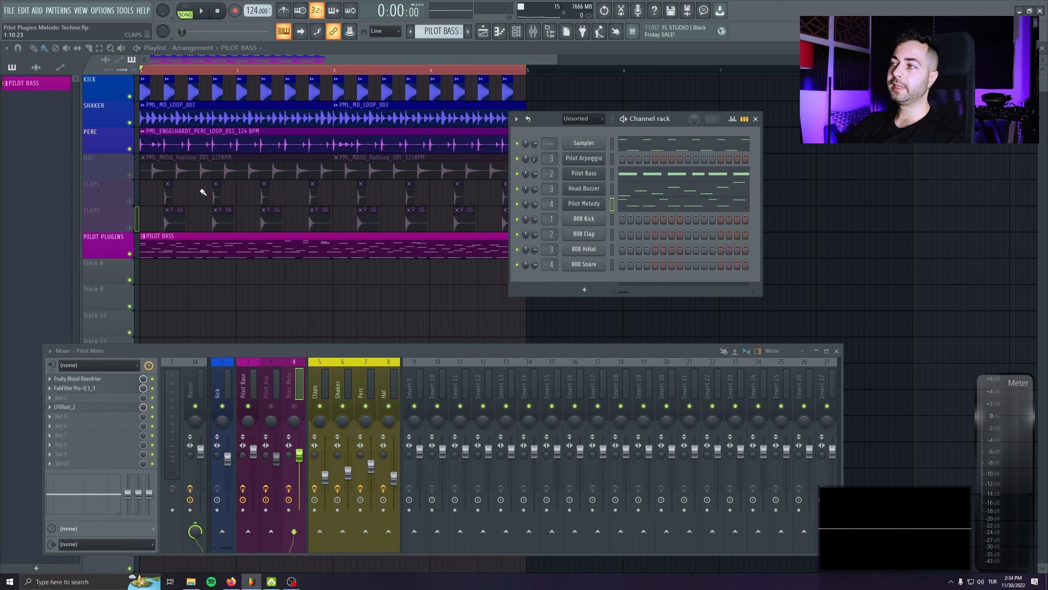
pyautogui.press('space')
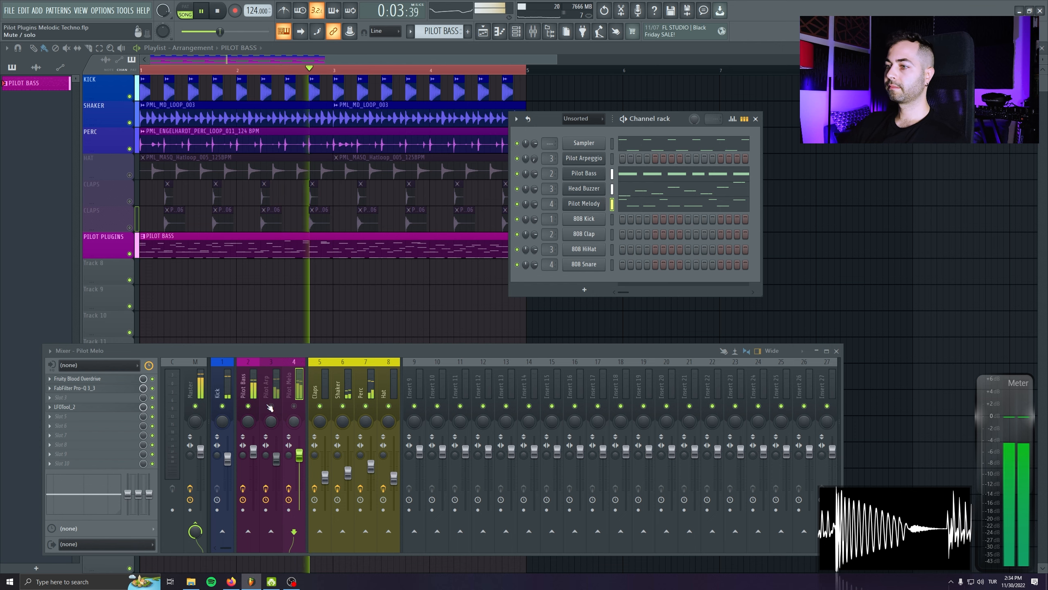
# Step: Unmute Pilot Arp, raise Head Buzzer's master filter cutoff gradually to about 82% during playback, and close Head Buzzer
pyautogui.click(579, 190)
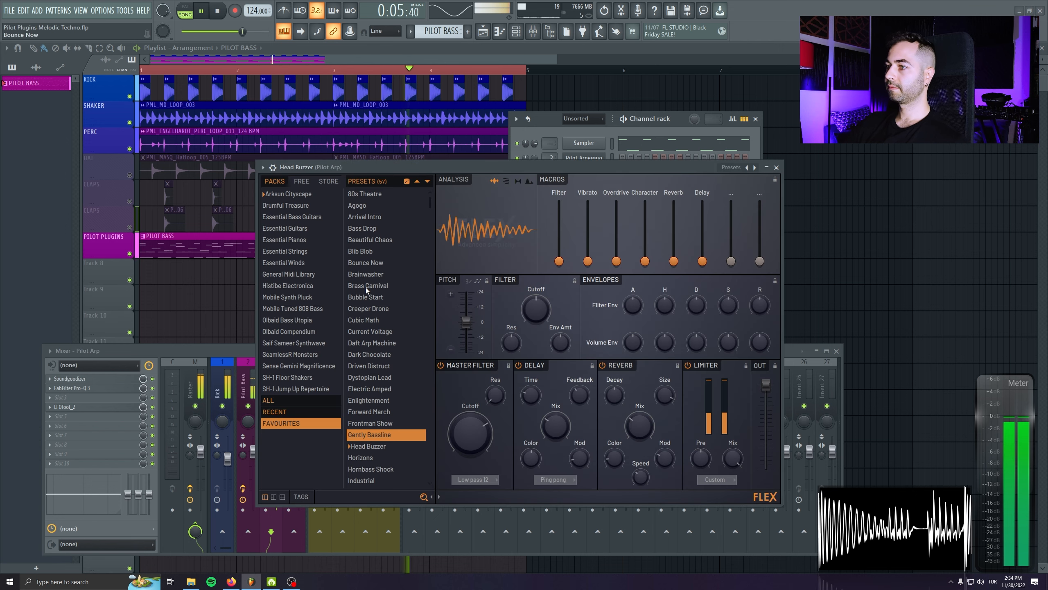
pyautogui.moveTo(376, 170); pyautogui.dragTo(508, 158)
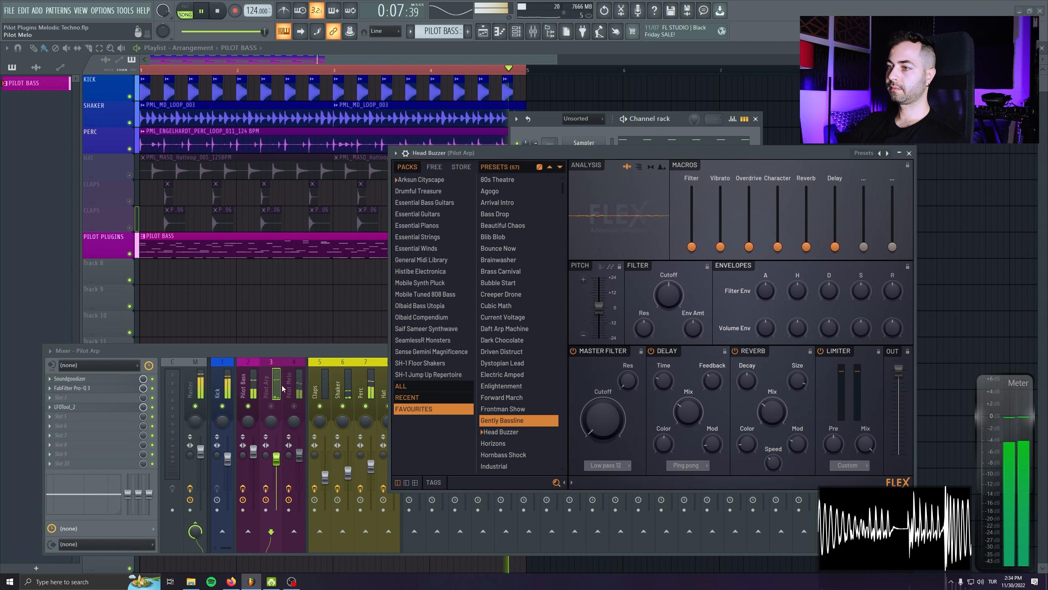
pyautogui.click(271, 406)
pyautogui.click(624, 157)
pyautogui.moveTo(603, 419); pyautogui.dragTo(604, 383)
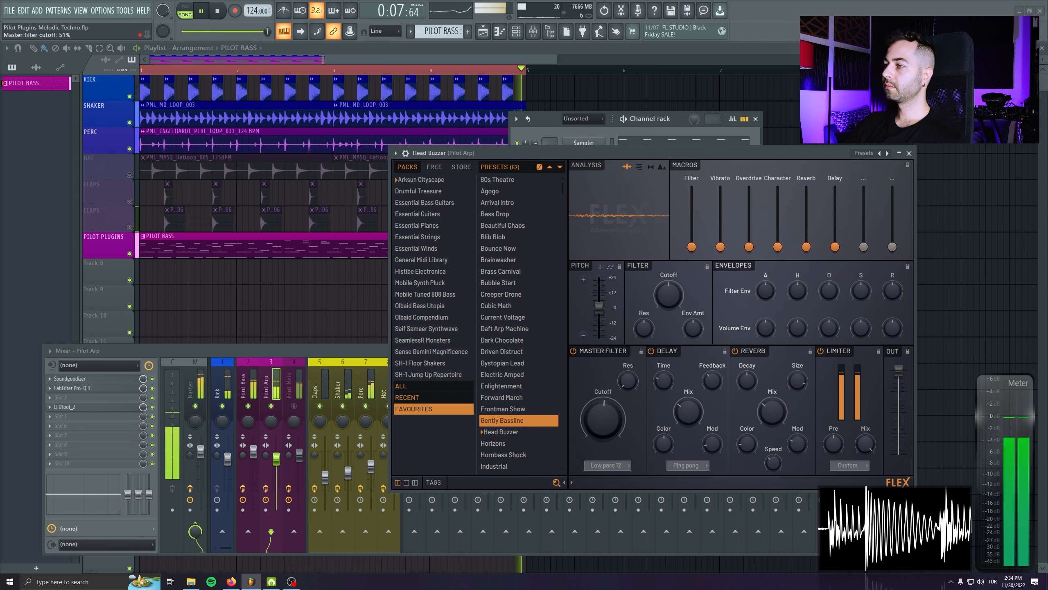
pyautogui.moveTo(603, 366); pyautogui.dragTo(603, 358)
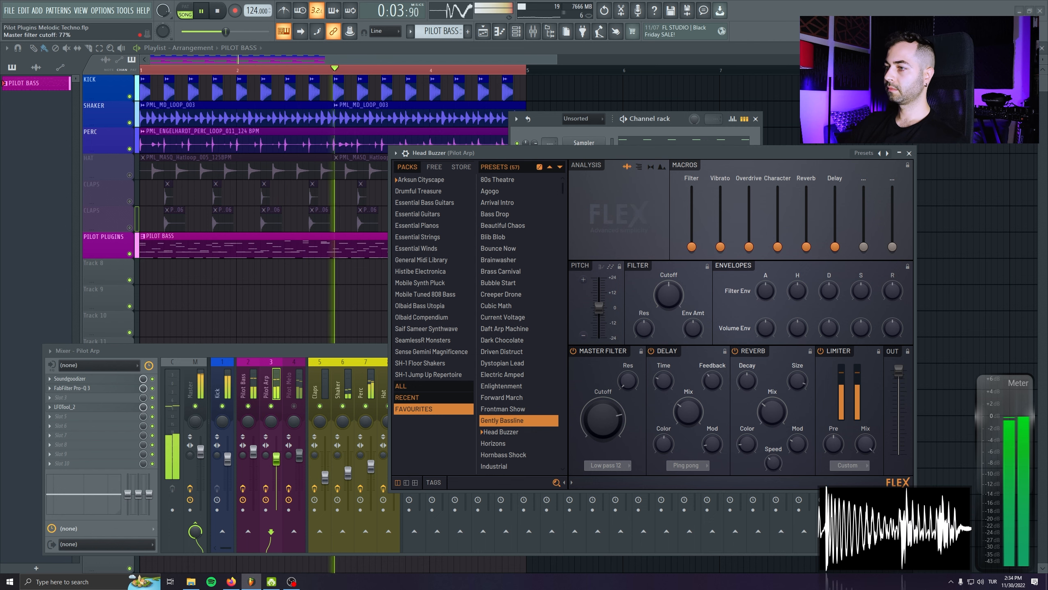
pyautogui.moveTo(603, 336); pyautogui.dragTo(603, 334)
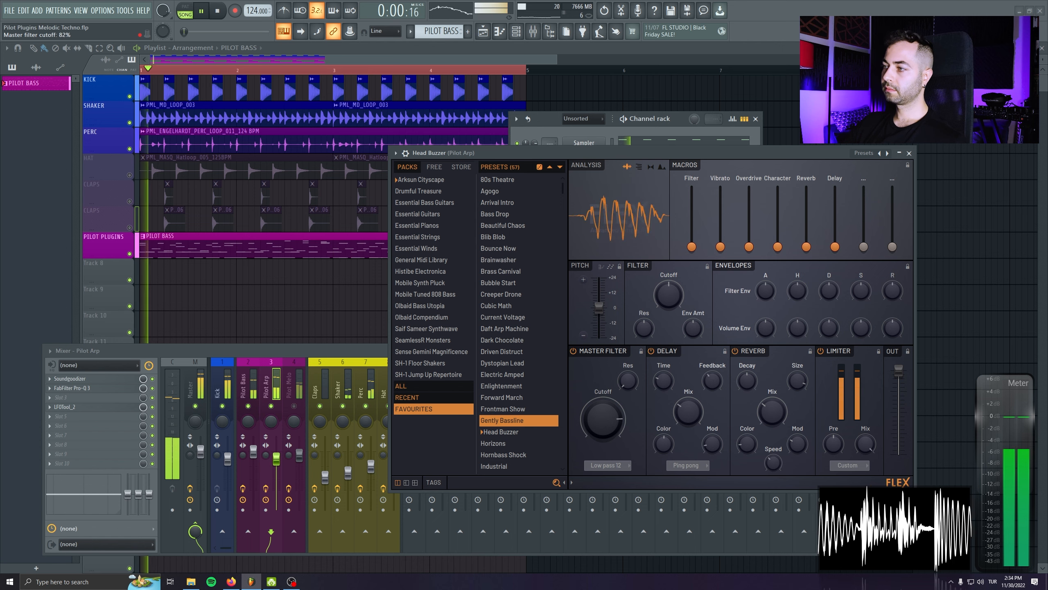
pyautogui.click(289, 380)
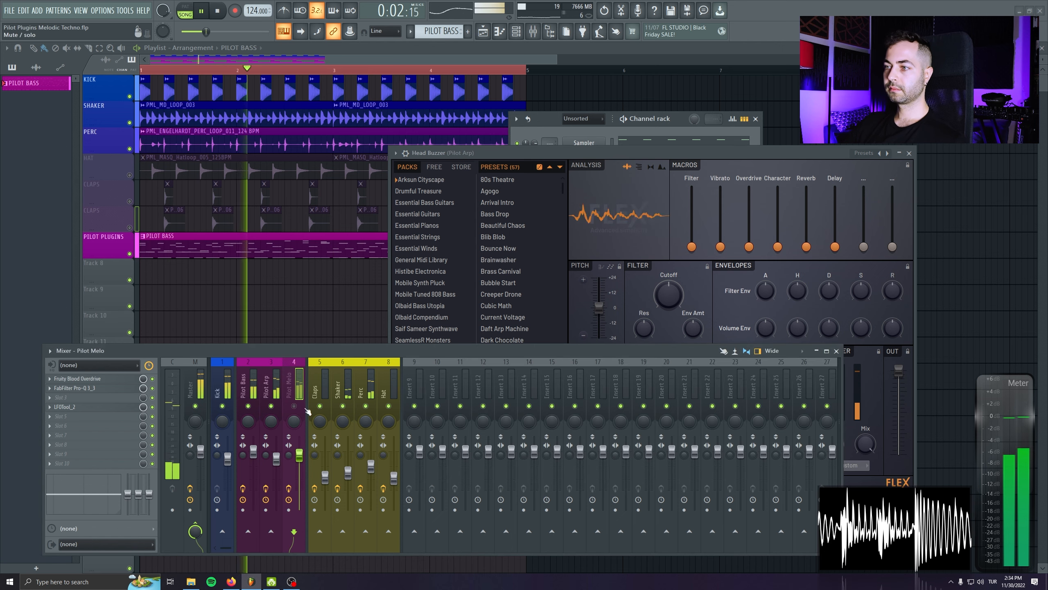
pyautogui.click(909, 153)
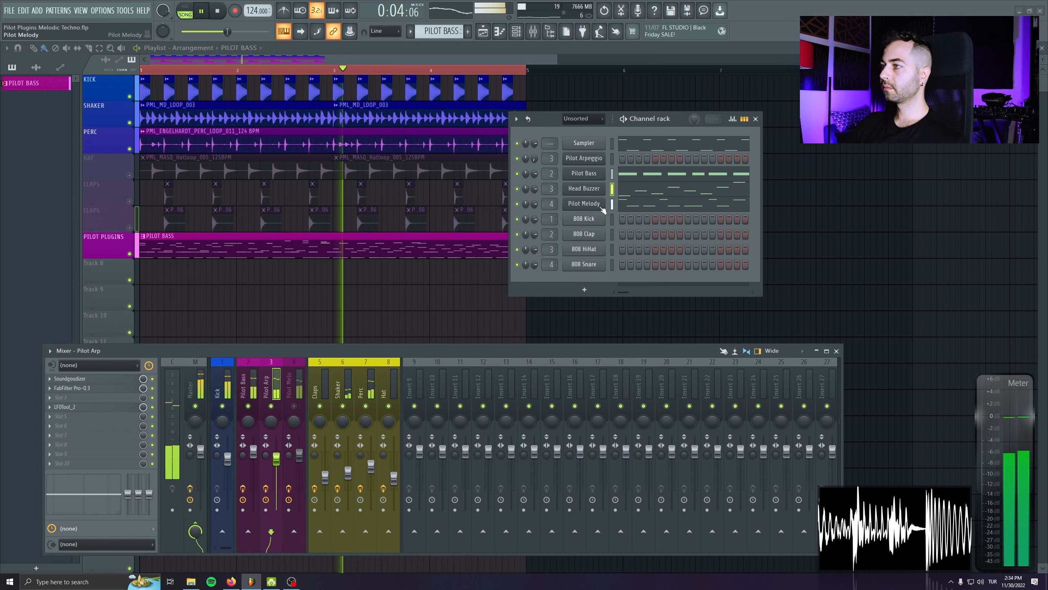
# Step: Unmute the Pilot Melo mixer track and bring its level up gradually to 100% (0.0 dB) during playback
pyautogui.click(549, 160)
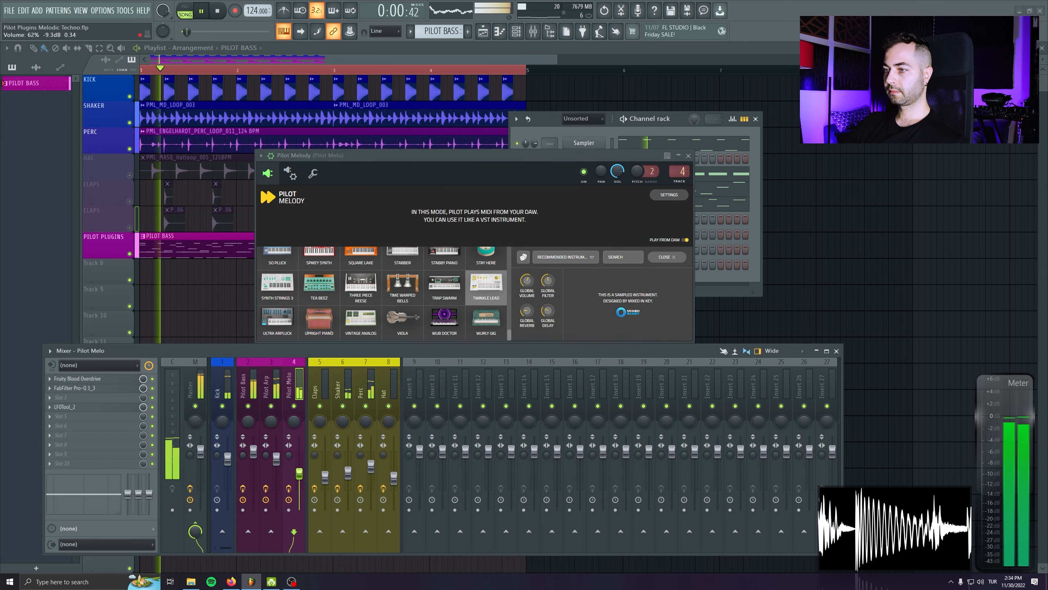
pyautogui.moveTo(300, 473); pyautogui.dragTo(300, 469)
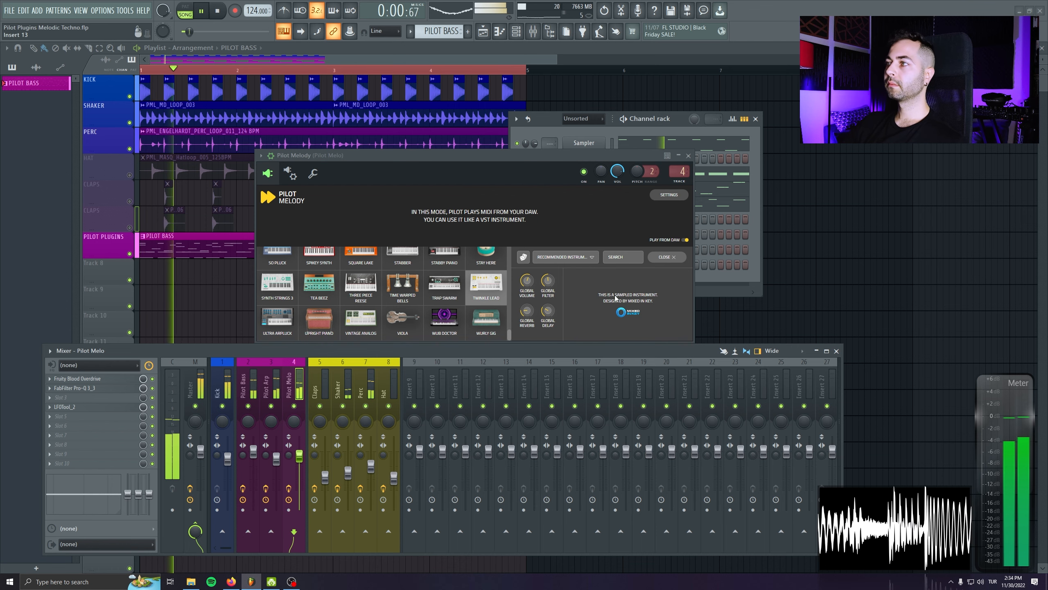
pyautogui.click(688, 156)
pyautogui.moveTo(300, 457); pyautogui.dragTo(301, 453)
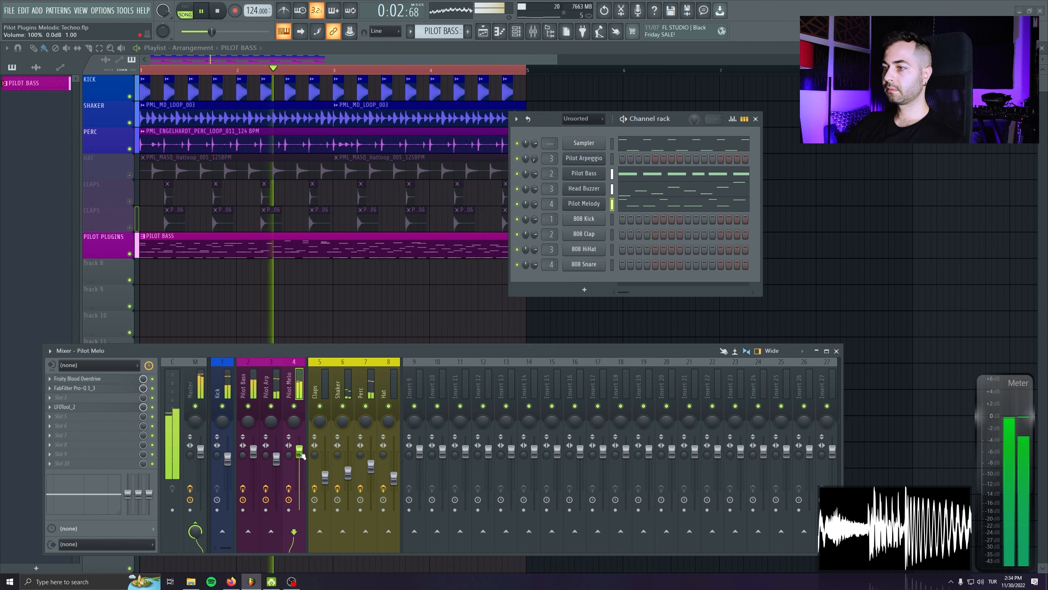
# Step: Open the Pilot Melody notes in the piano roll and close the mixer for a full view
pyautogui.click(631, 204)
pyautogui.scroll(-3, 355, 287)
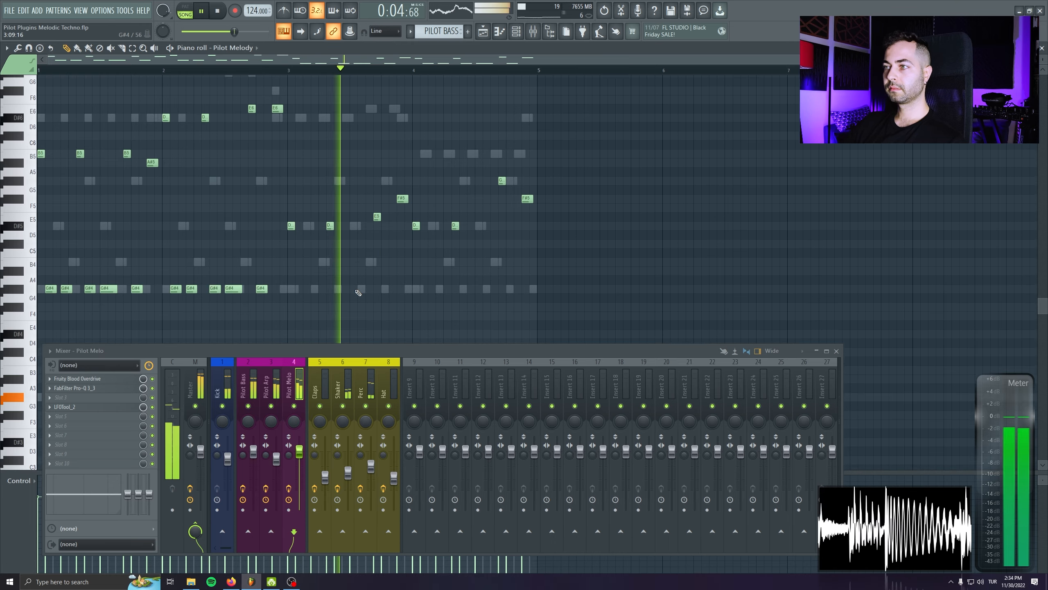
pyautogui.scroll(2, 361, 285)
pyautogui.scroll(3, 636, 276)
pyautogui.moveTo(541, 252); pyautogui.dragTo(310, 265)
pyautogui.scroll(-4, 217, 264)
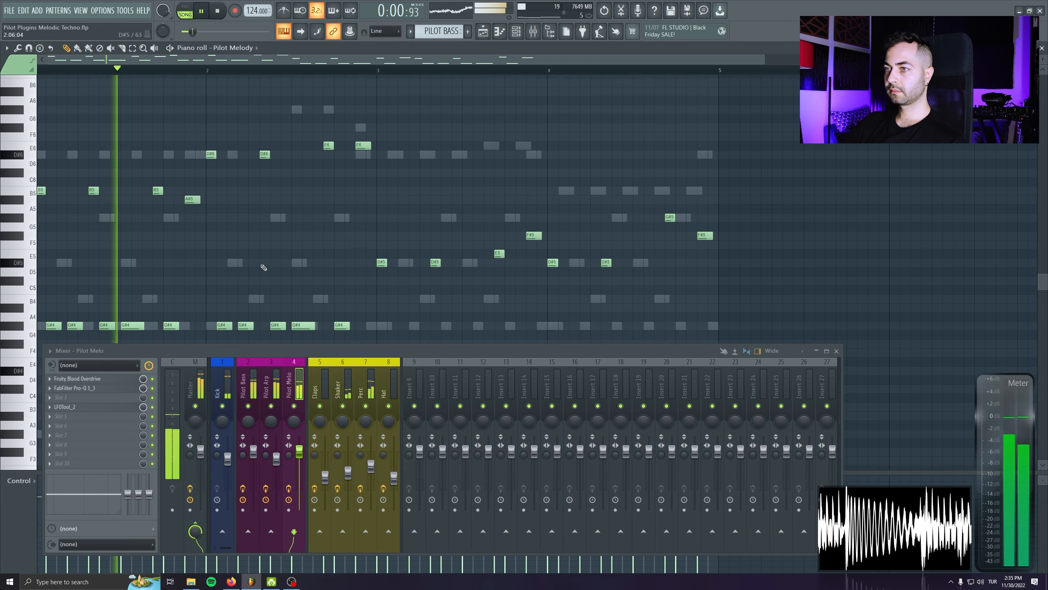
pyautogui.scroll(2, 660, 241)
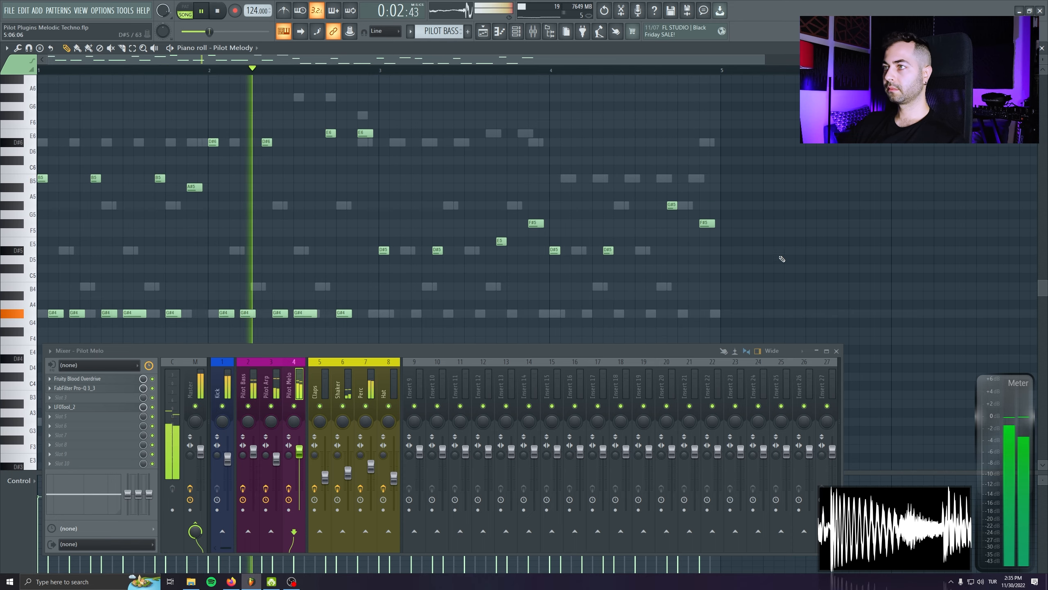
pyautogui.click(837, 351)
pyautogui.click(822, 314)
pyautogui.rightClick(824, 314)
# Step: Raise the final Pilot Melody note at the end of bar 4 to A#5
pyautogui.scroll(-3, 796, 334)
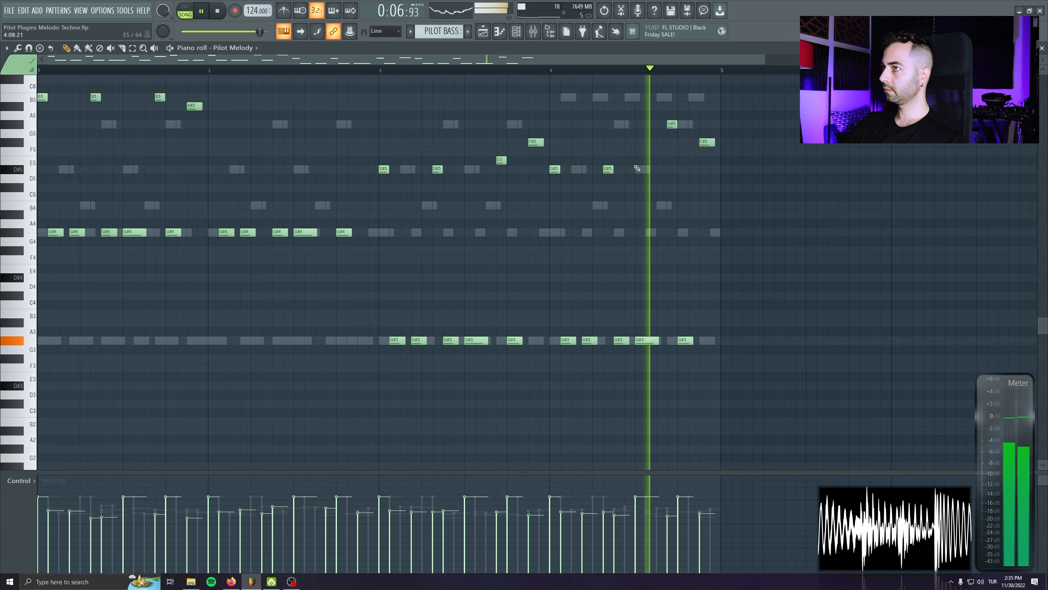
pyautogui.scroll(2, 585, 353)
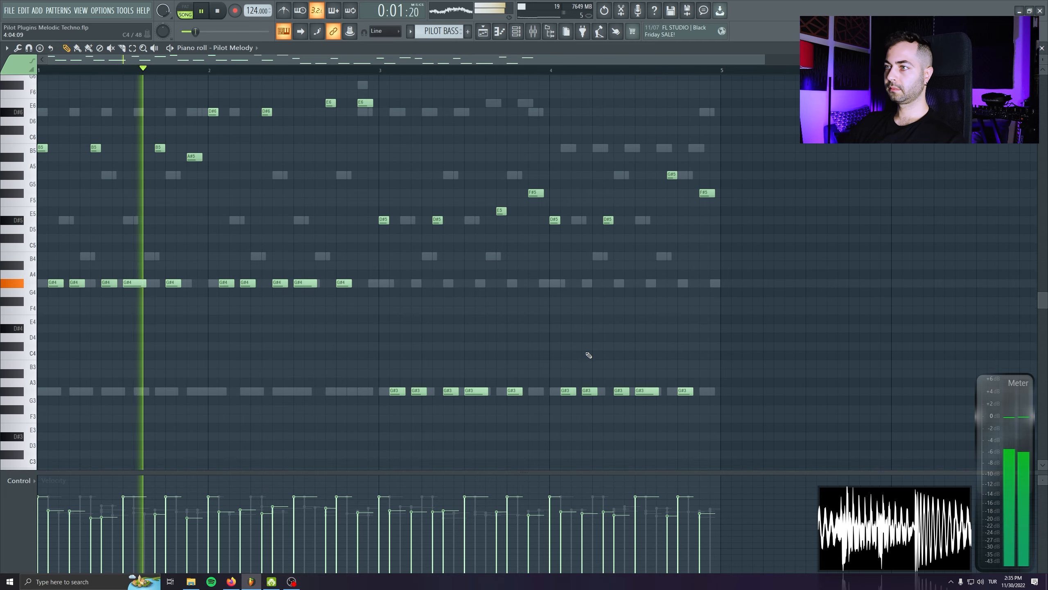
pyautogui.scroll(1, 513, 299)
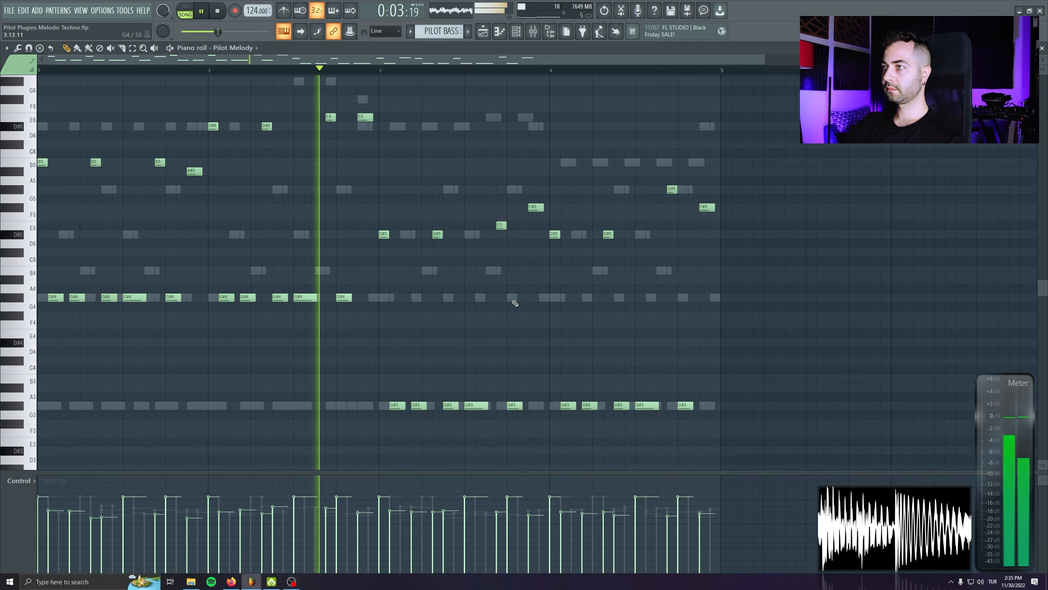
pyautogui.scroll(2, 521, 306)
pyautogui.scroll(1, 524, 308)
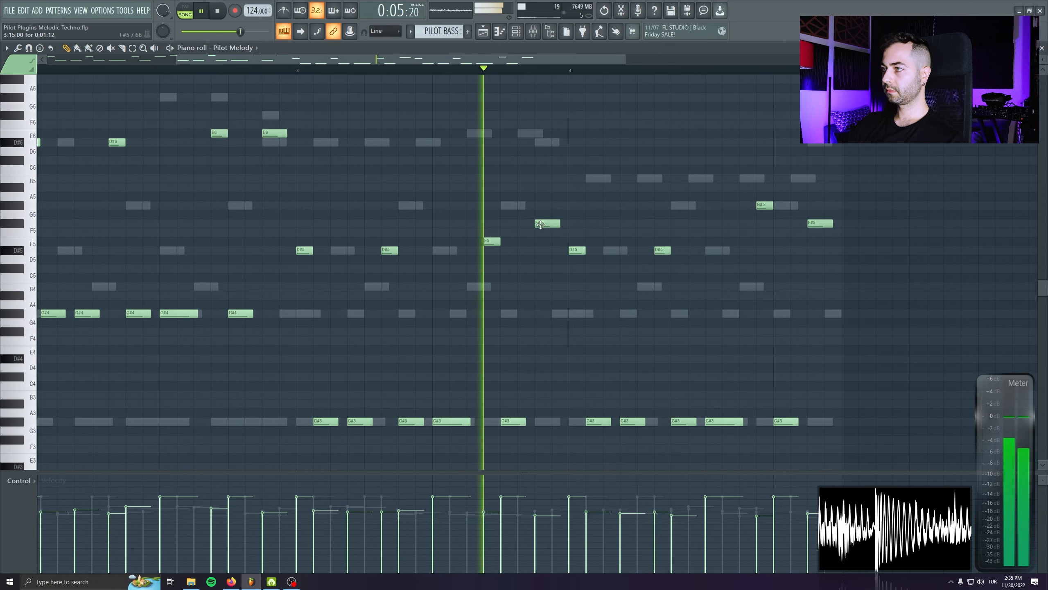
pyautogui.moveTo(478, 258); pyautogui.dragTo(228, 257)
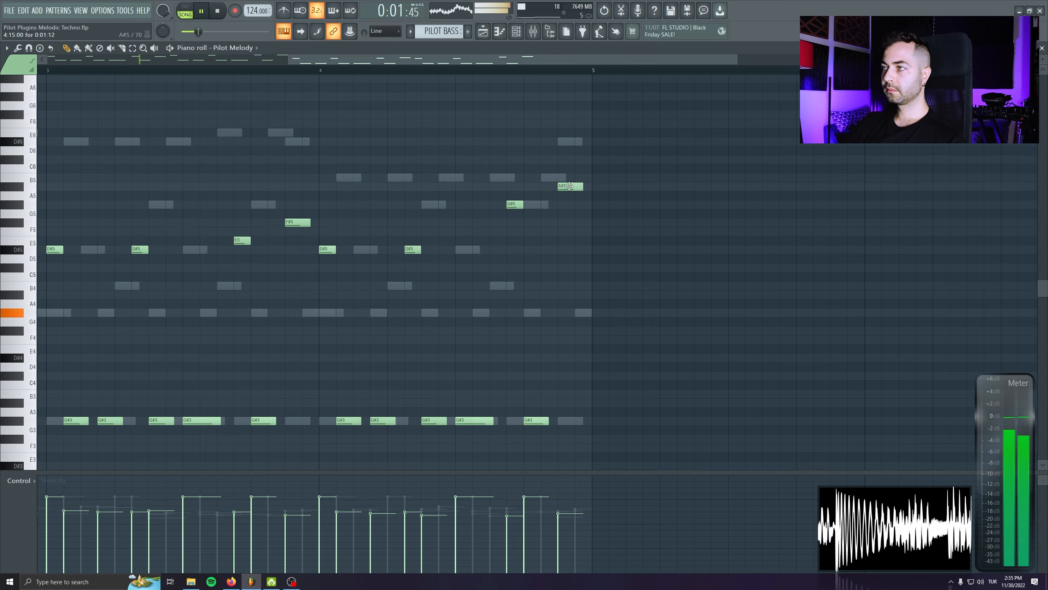
# Step: Raise the last high note of bar 2 in Pilot Melody to F#6 and restart playback
pyautogui.moveTo(450, 309); pyautogui.dragTo(747, 301)
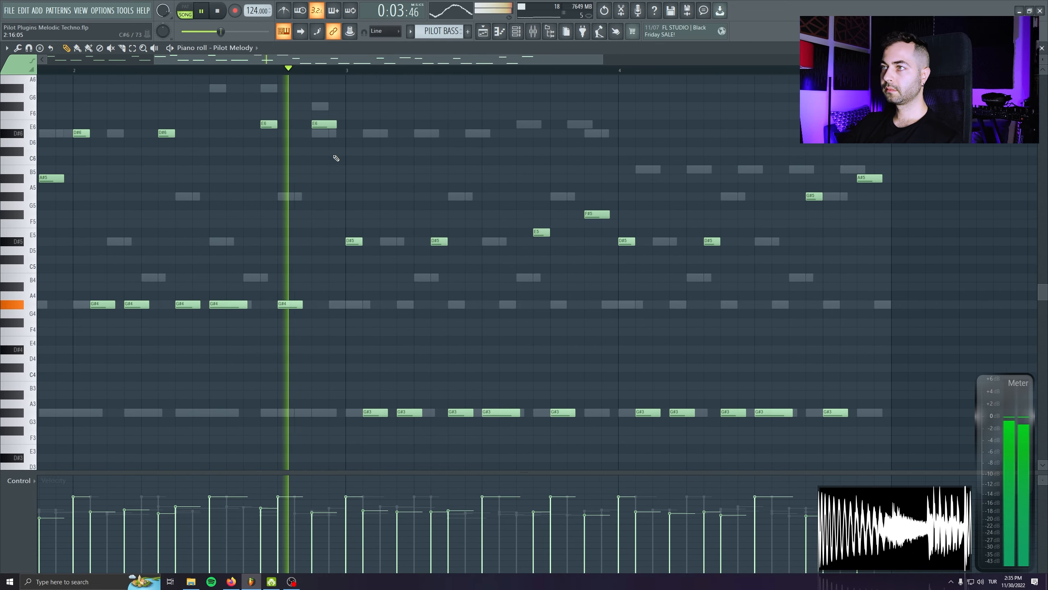
pyautogui.moveTo(333, 156); pyautogui.dragTo(484, 258)
pyautogui.press('space')
pyautogui.press('space')
# Step: Lower the last upper note of bar 3 in Pilot Melody to C#5
pyautogui.moveTo(548, 260); pyautogui.dragTo(137, 280)
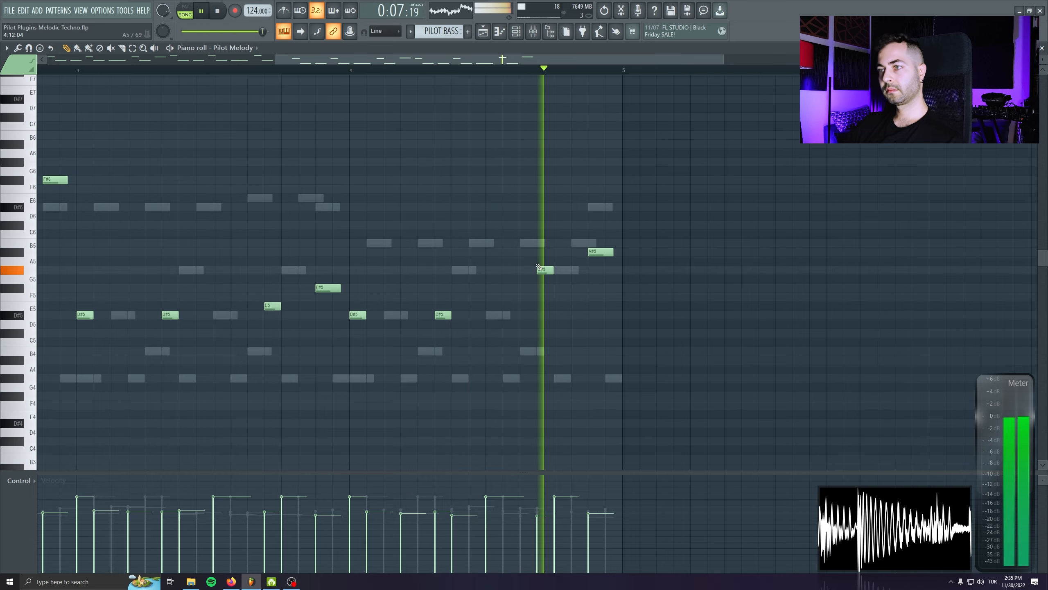
pyautogui.moveTo(414, 303); pyautogui.dragTo(532, 291)
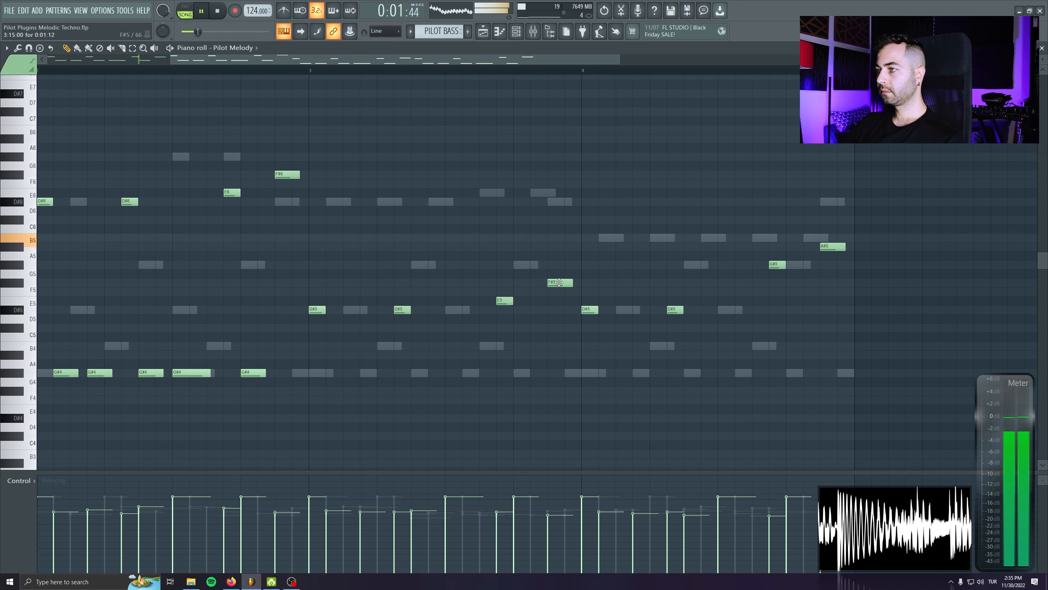
pyautogui.moveTo(677, 359); pyautogui.dragTo(662, 357)
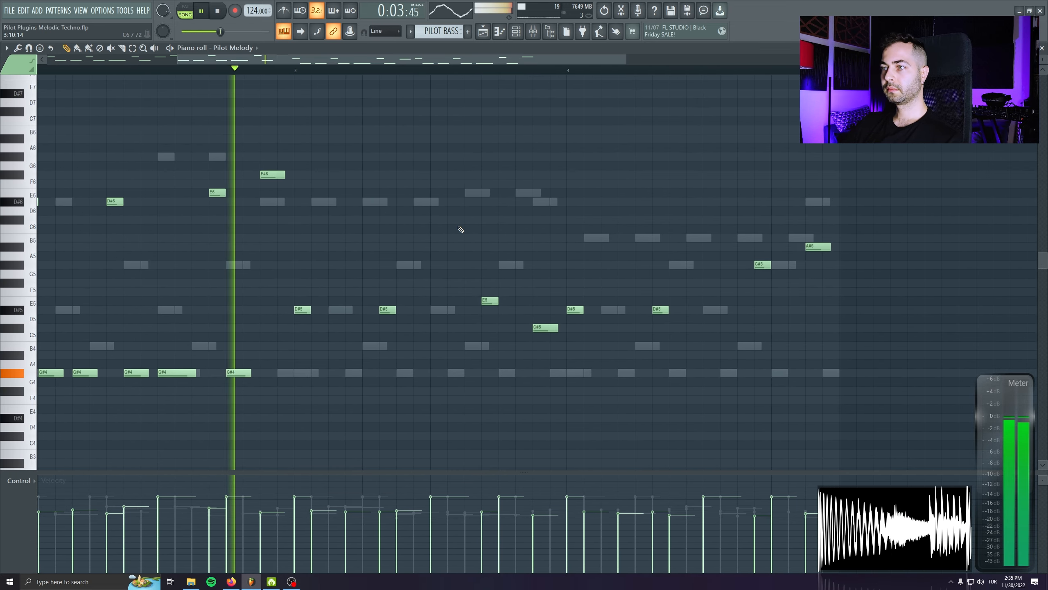
# Step: Lower the final Pilot Melody note at the end of bar 4 to F#5
pyautogui.moveTo(551, 265); pyautogui.dragTo(412, 196)
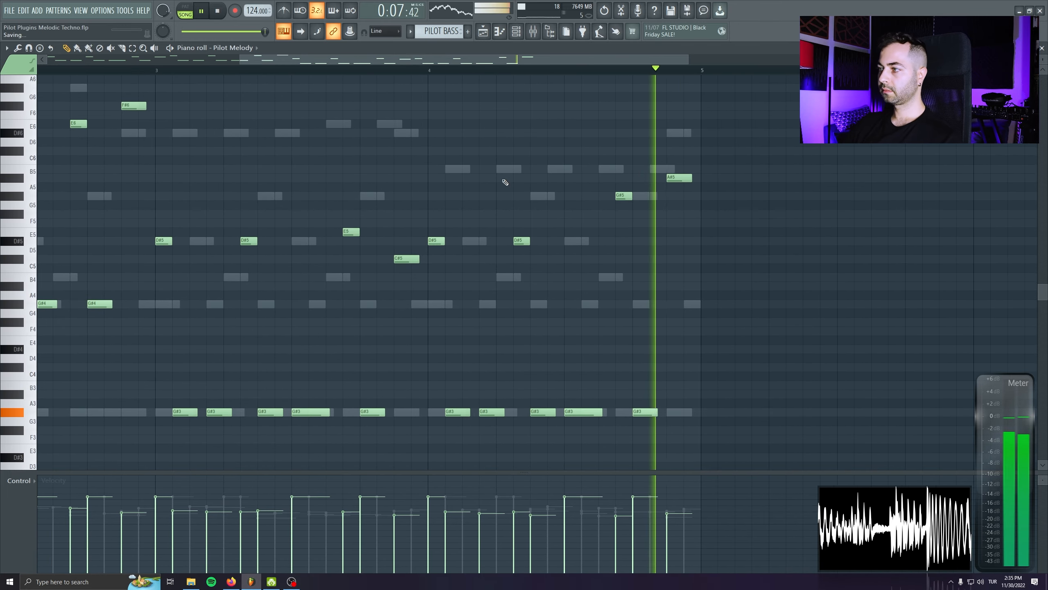
pyautogui.moveTo(319, 341); pyautogui.dragTo(757, 272)
pyautogui.moveTo(698, 138); pyautogui.dragTo(700, 152)
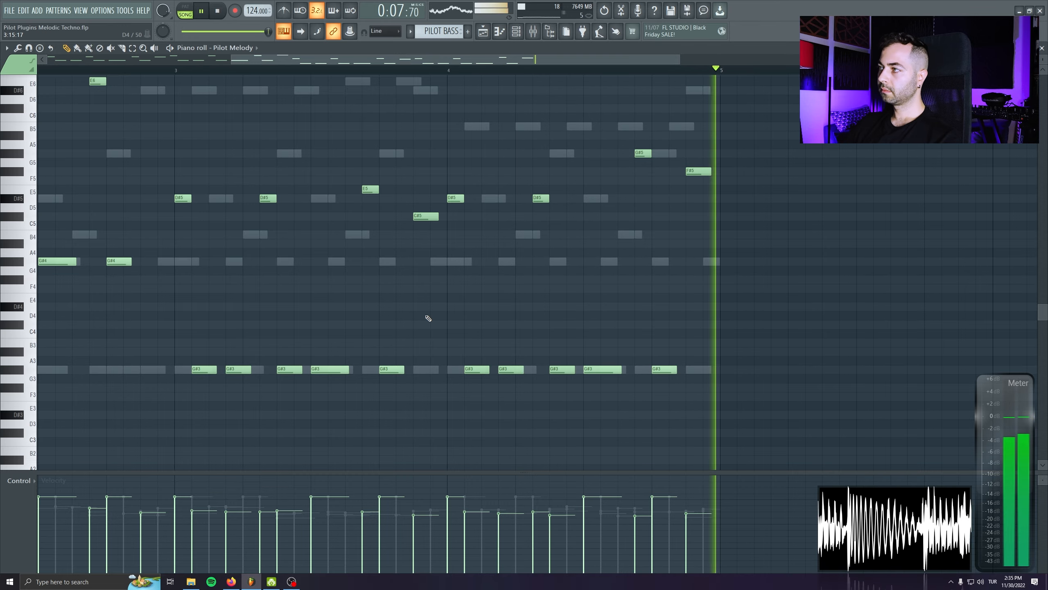
# Step: Select all Pilot Melody notes and shorten them slightly together
pyautogui.moveTo(530, 312); pyautogui.dragTo(718, 316)
pyautogui.moveTo(268, 367); pyautogui.dragTo(488, 404)
pyautogui.scroll(2, 293, 328)
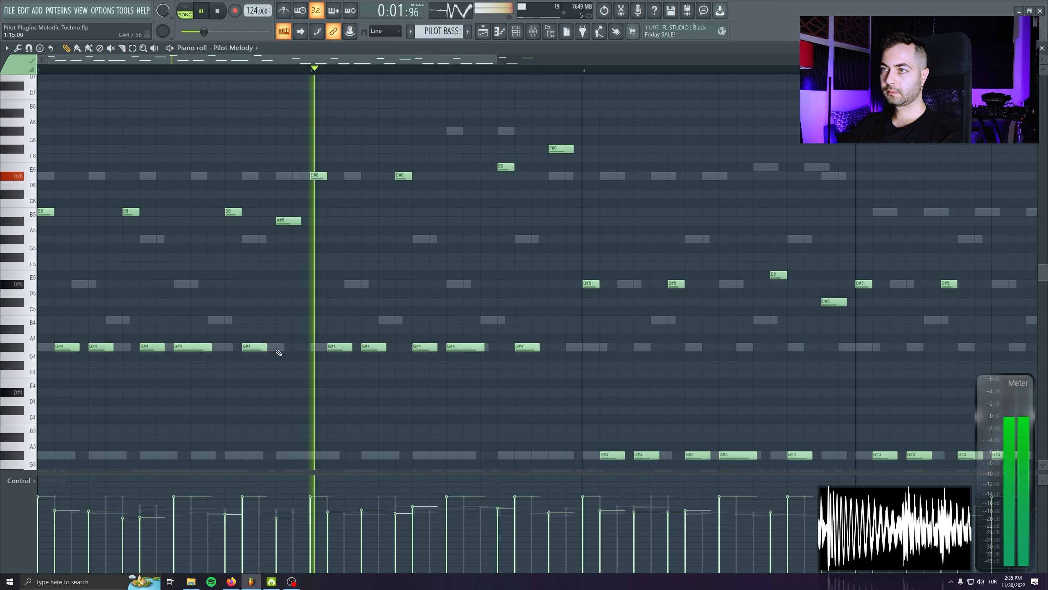
pyautogui.hotkey('ctrl', 'a')
pyautogui.moveTo(267, 348); pyautogui.dragTo(265, 348)
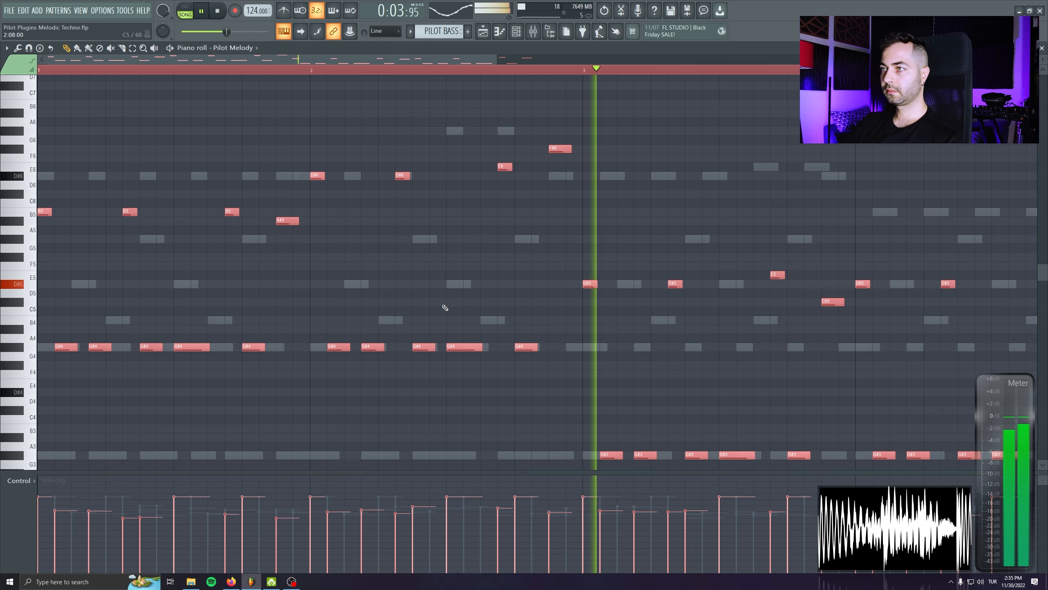
# Step: Deselect the melody notes, add a FLEX channel below Pilot Melody, and transfer the melody notes to it
pyautogui.hotkey('ctrl', 'd')
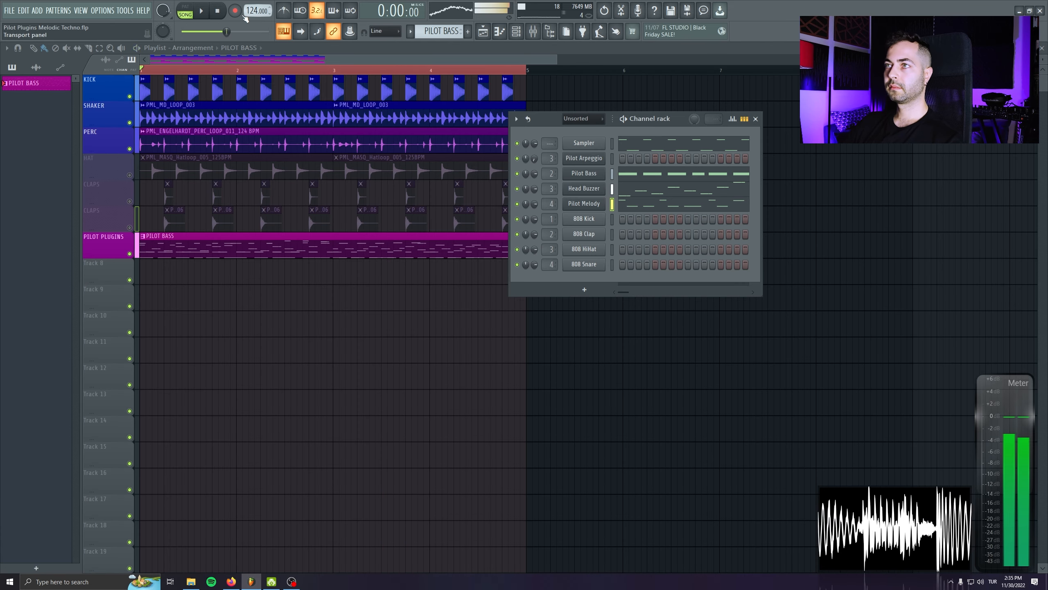
pyautogui.moveTo(336, 90); pyautogui.dragTo(299, 170)
pyautogui.moveTo(549, 124); pyautogui.dragTo(585, 174)
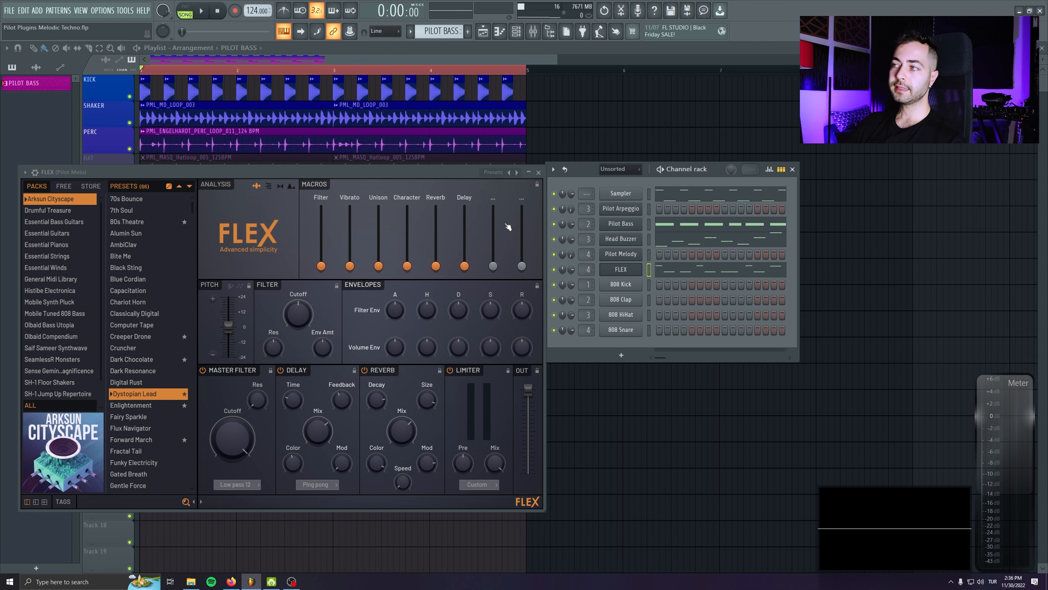
pyautogui.moveTo(208, 171); pyautogui.dragTo(287, 194)
# Step: Show FLEX's favourite presets, load Phasing Modulator, and start playback to hear it on the melody
pyautogui.click(135, 429)
pyautogui.click(145, 452)
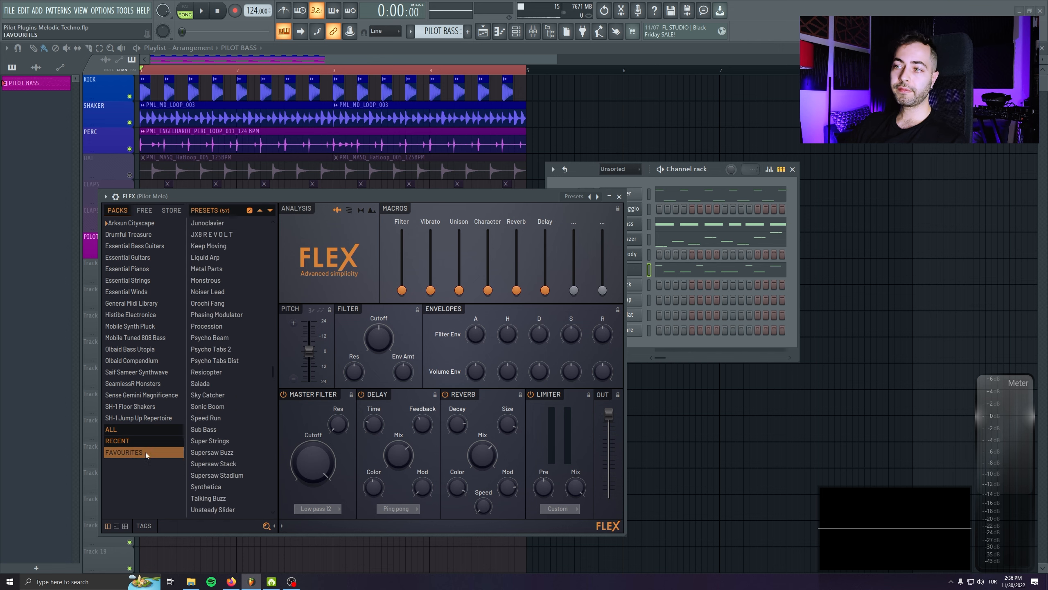
pyautogui.scroll(-10, 206, 295)
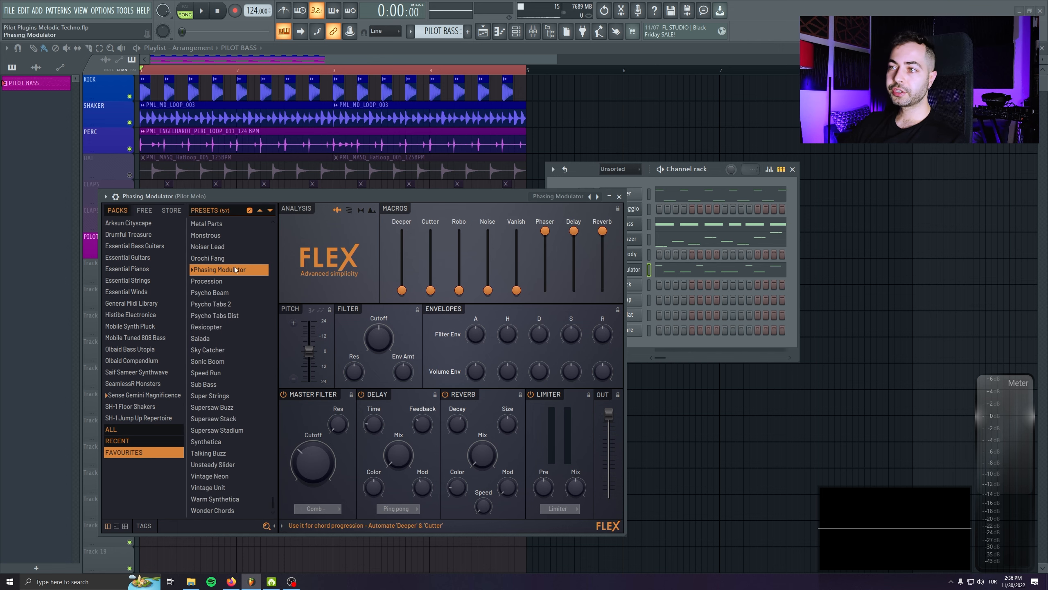
pyautogui.moveTo(251, 193); pyautogui.dragTo(228, 217)
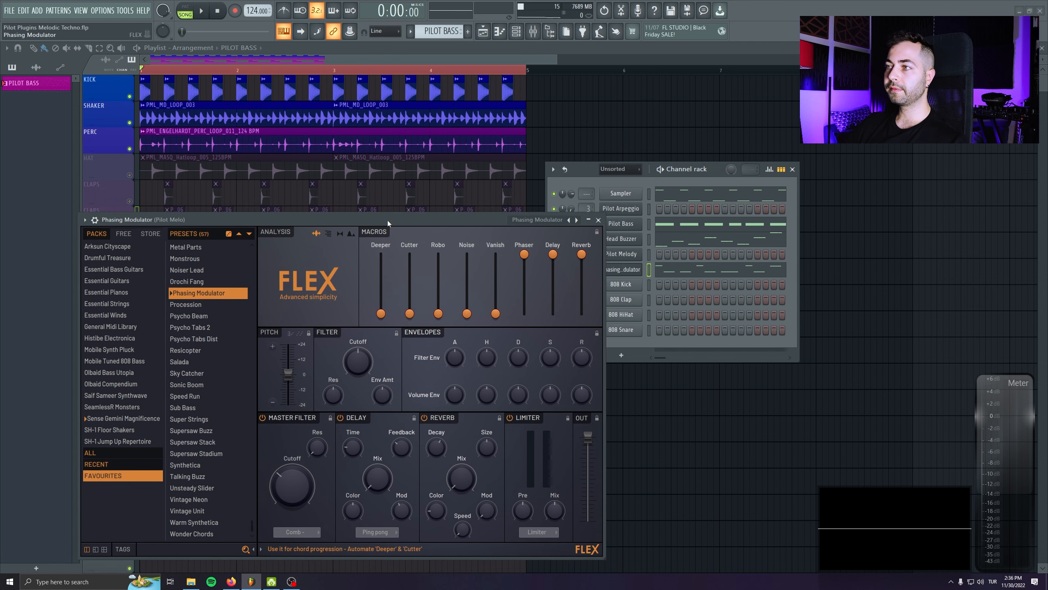
pyautogui.moveTo(387, 219); pyautogui.dragTo(367, 192)
pyautogui.press('space')
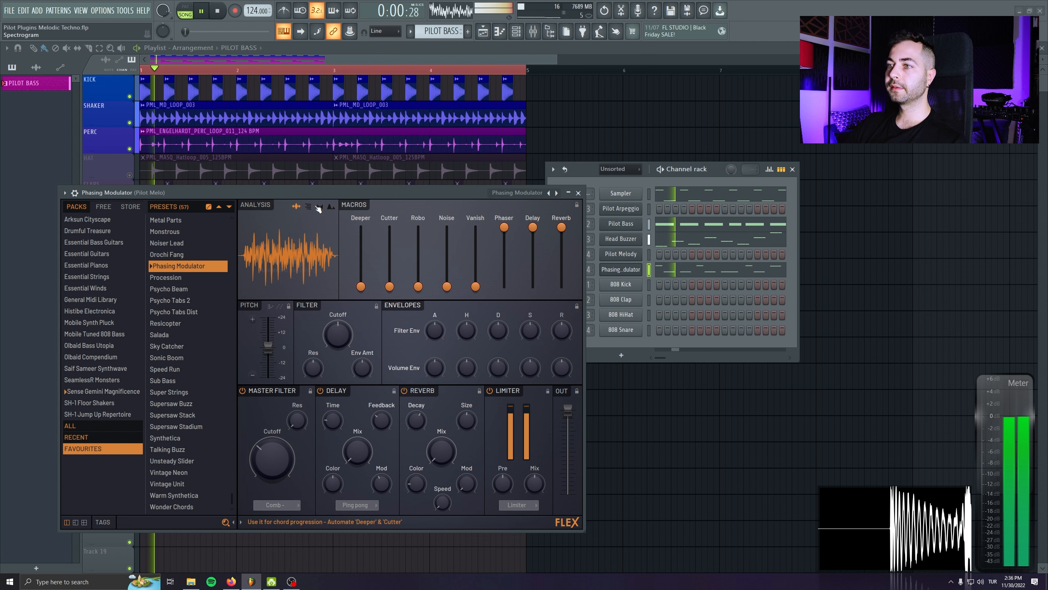
# Step: Audition Sky Catcher, Supersaw Stack and Synthetica on the melody, returning to Supersaw Stadium
pyautogui.click(181, 296)
pyautogui.click(189, 347)
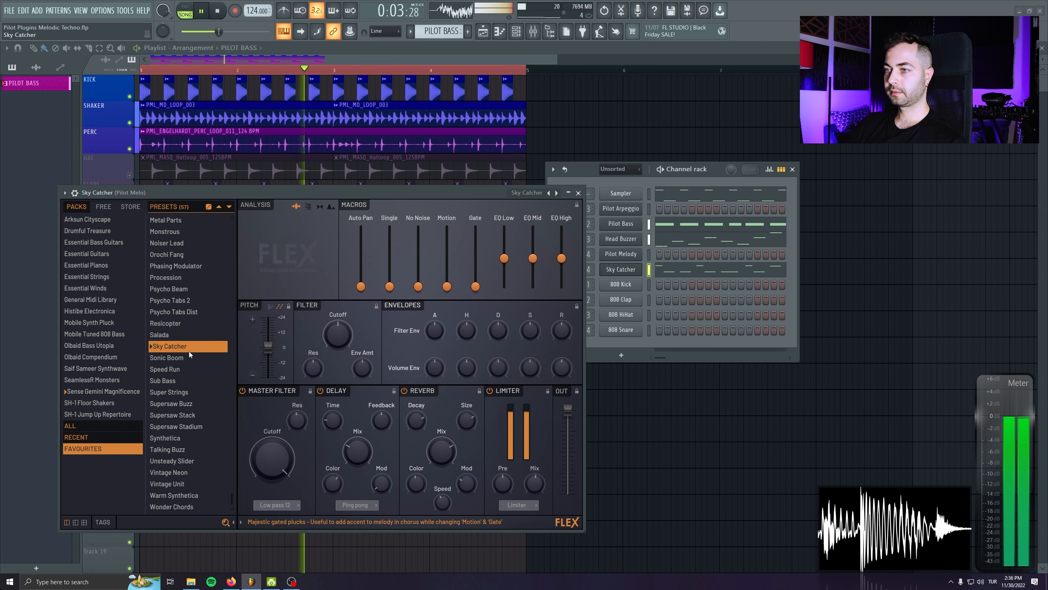
pyautogui.click(190, 415)
pyautogui.click(191, 428)
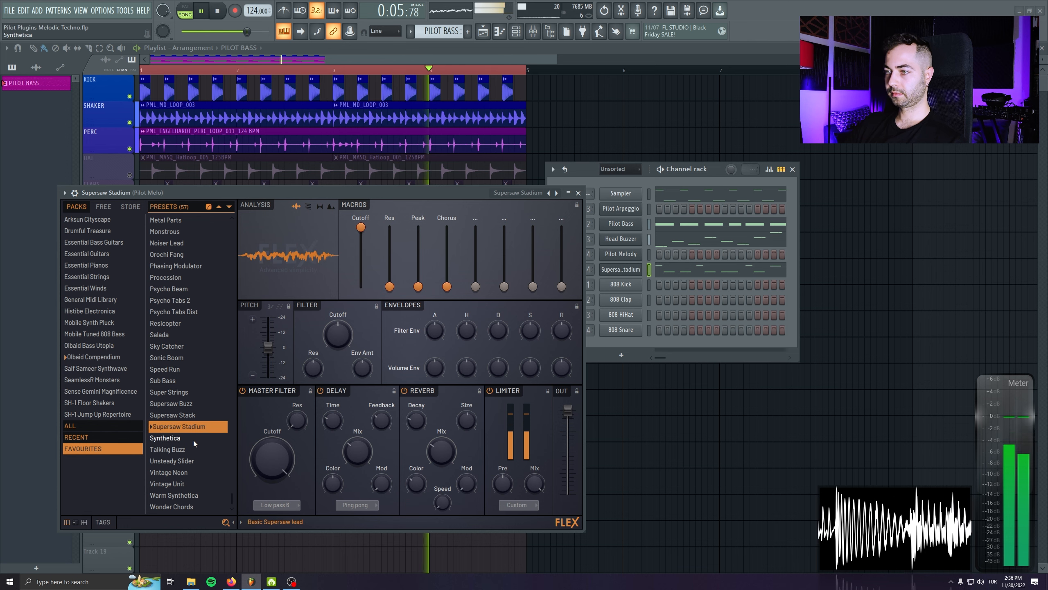
pyautogui.click(193, 440)
pyautogui.click(198, 427)
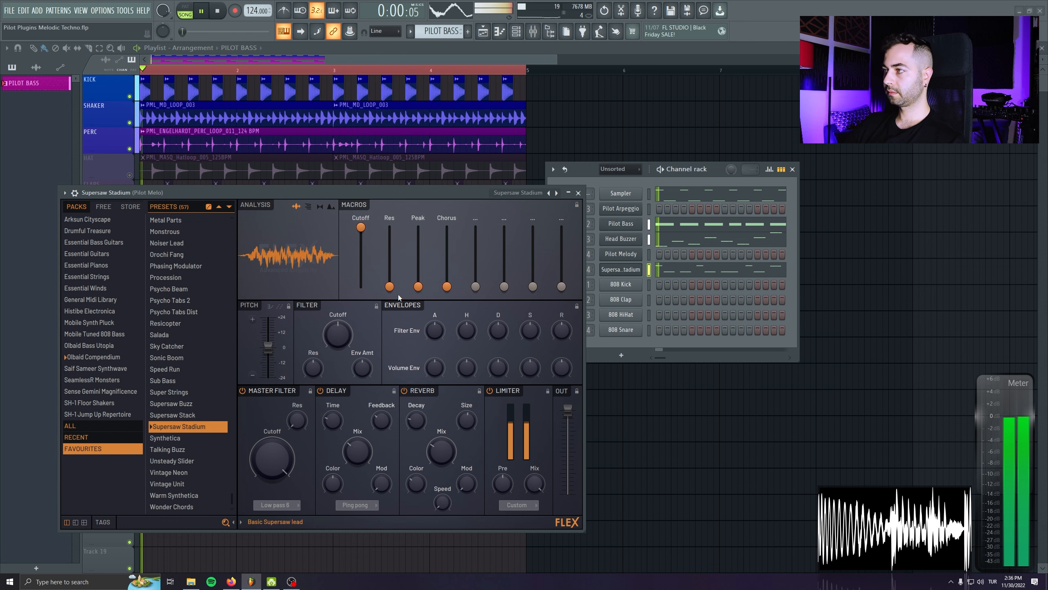
# Step: Audition Unsteady Slider, Vintage Neon and Warm Synthetica, return to Vintage Unit, and close FLEX
pyautogui.click(191, 459)
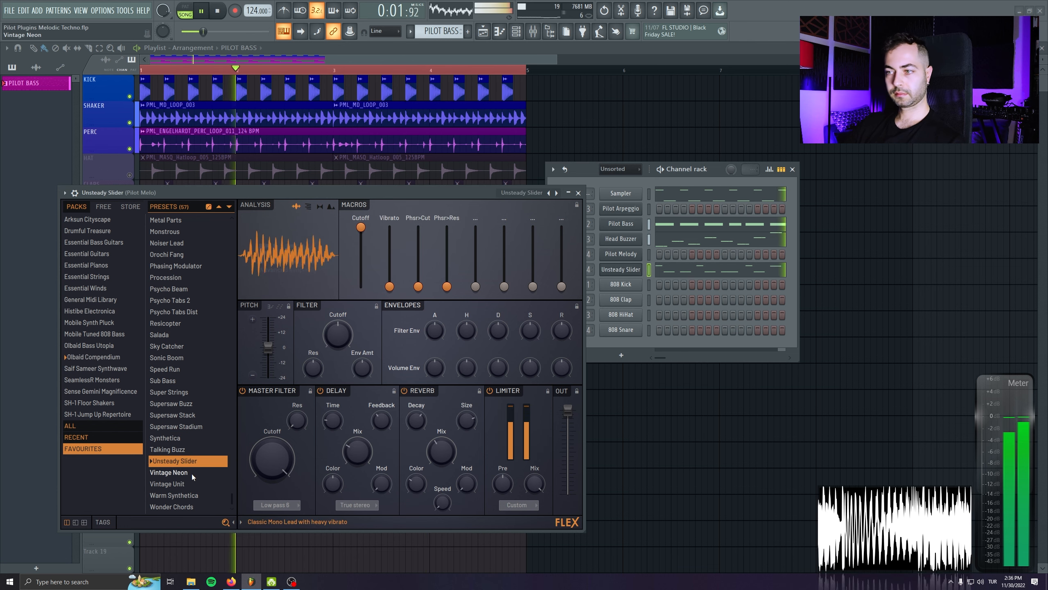
pyautogui.click(191, 473)
pyautogui.click(194, 484)
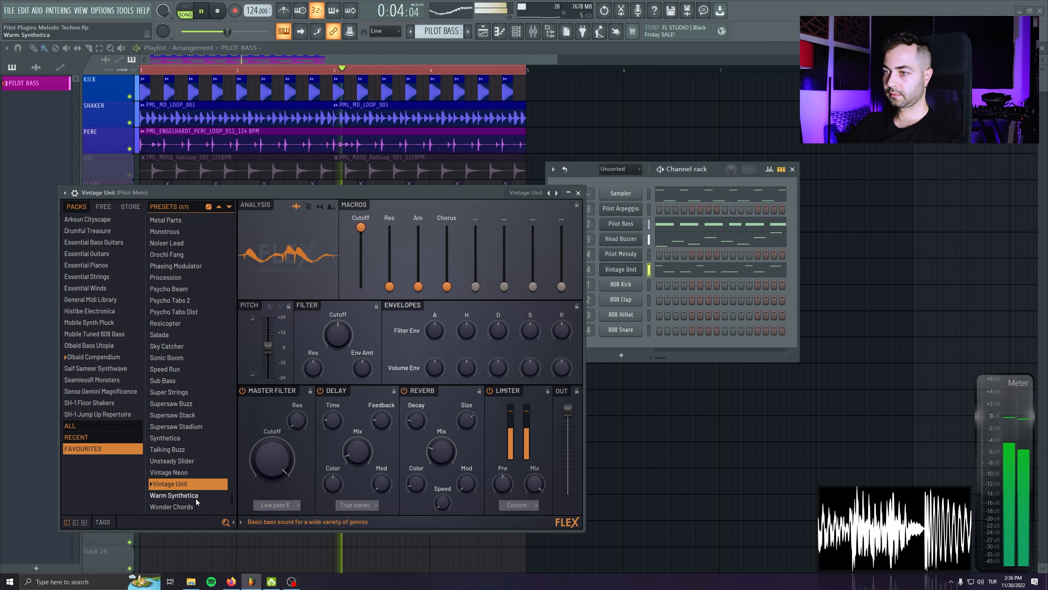
pyautogui.click(196, 498)
pyautogui.click(209, 483)
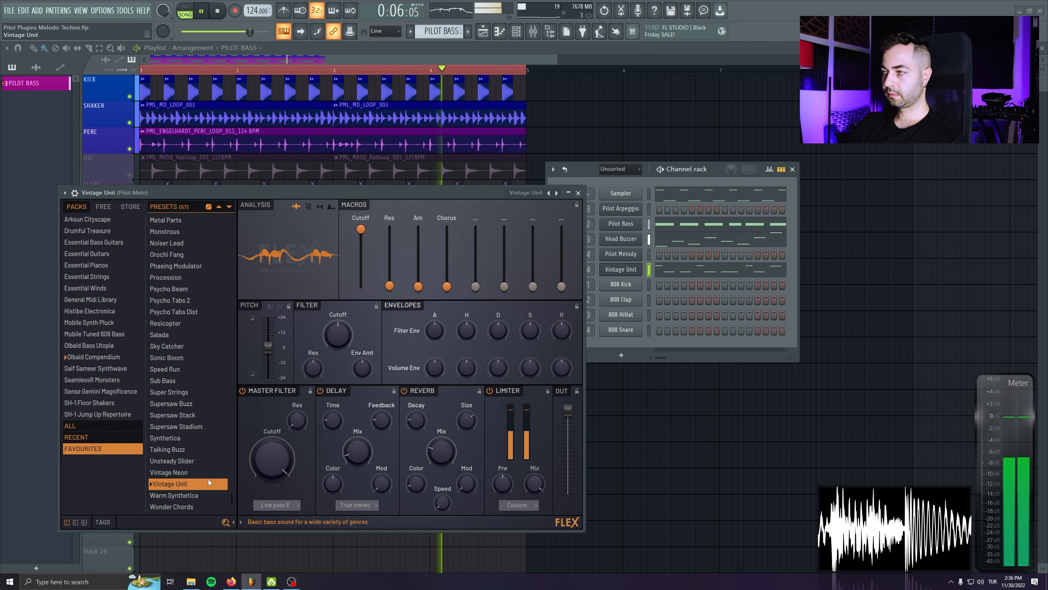
pyautogui.click(578, 192)
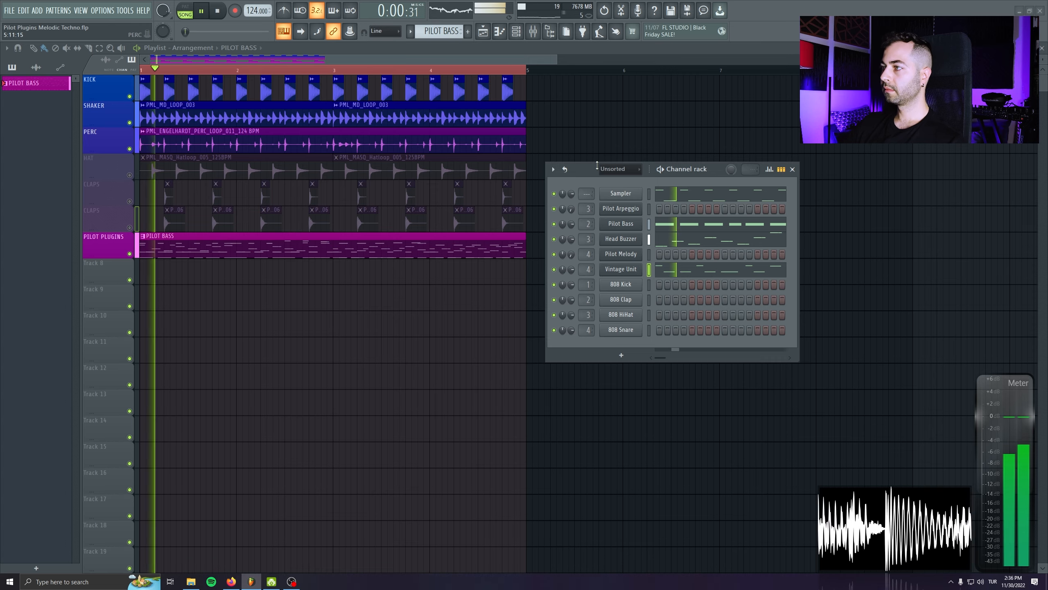
# Step: Reopen FLEX and audition favourites such as Orochi Fang, Horizons, Gently Bassline and Frontman Show on the melody
pyautogui.click(621, 269)
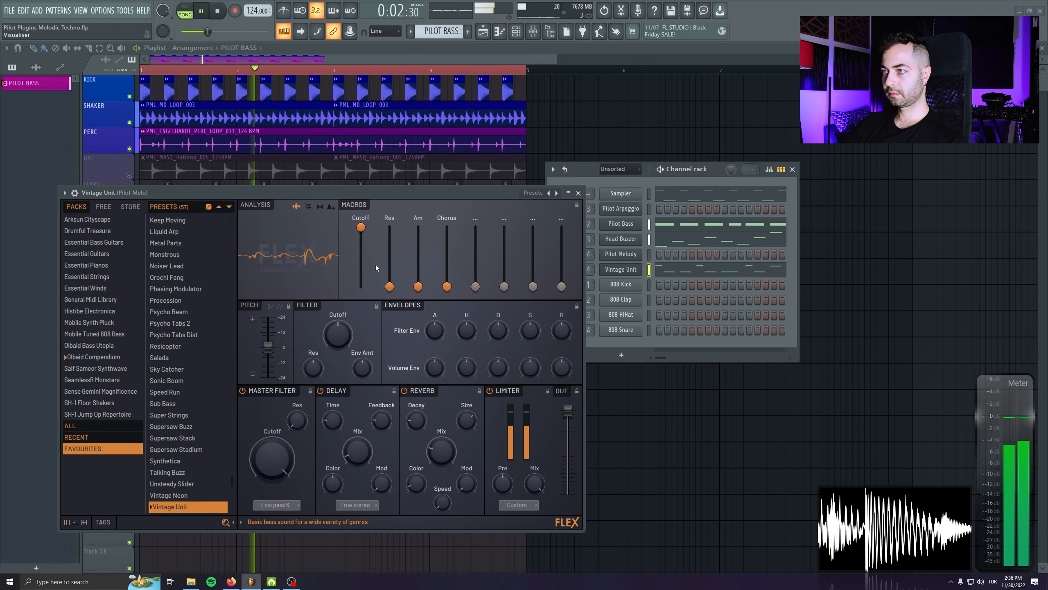
pyautogui.scroll(2, 177, 299)
pyautogui.click(177, 305)
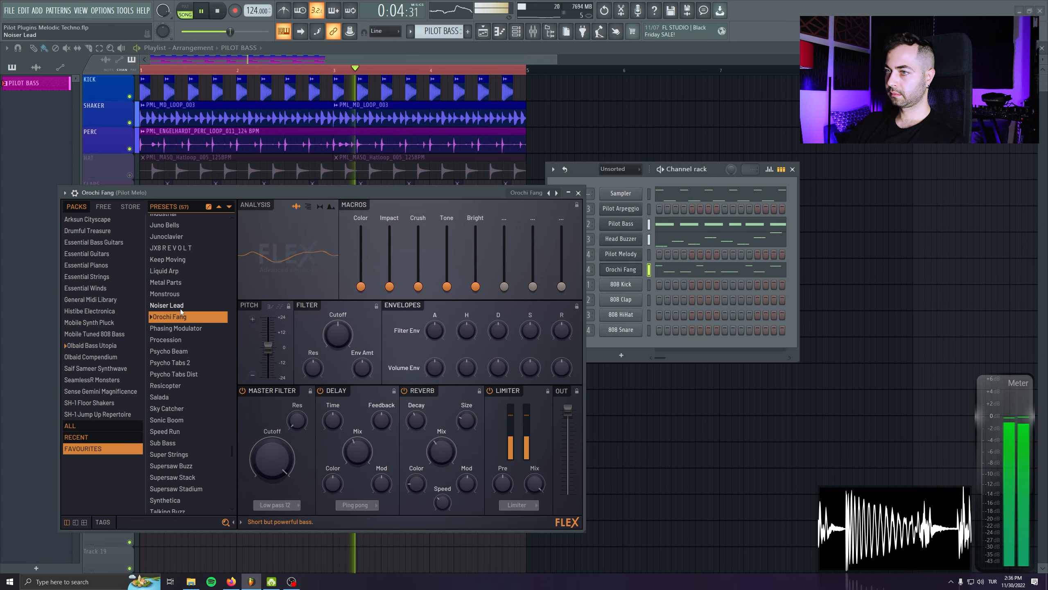
pyautogui.scroll(5, 186, 289)
pyautogui.click(188, 281)
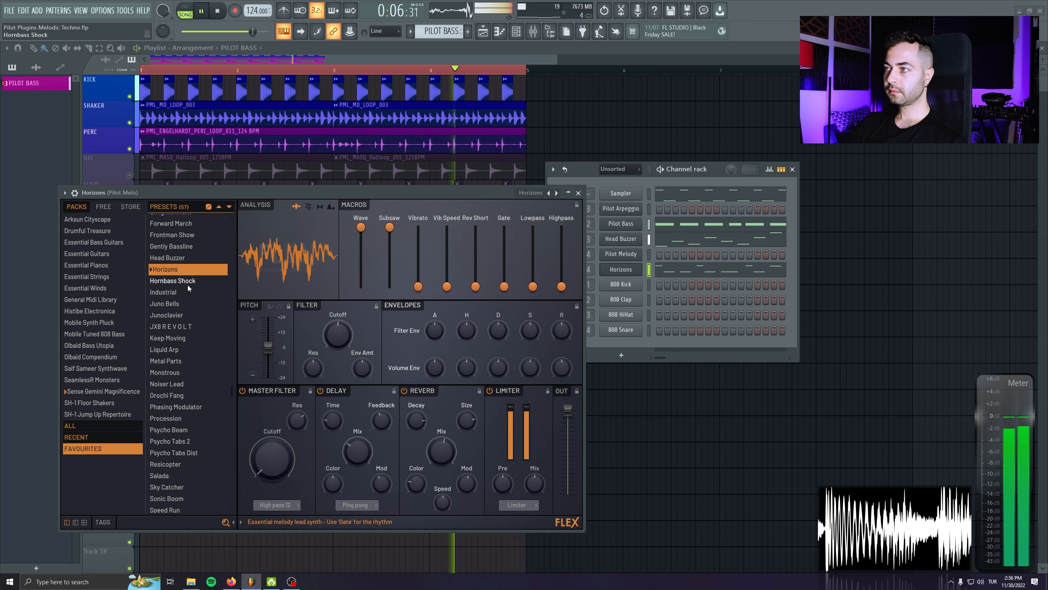
pyautogui.click(201, 238)
pyautogui.click(201, 247)
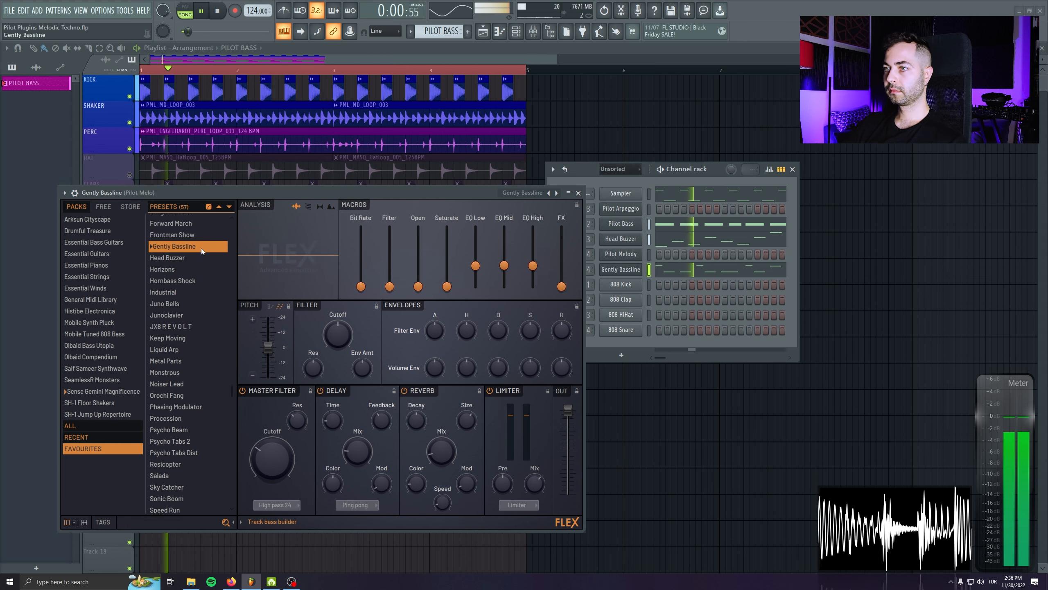
pyautogui.click(201, 235)
# Step: Audition Dystopian Lead, Driven Distruct, Dark Chocolate, Current Voltage, Beautiful Chaos and Arrival Intro on the melody
pyautogui.scroll(4, 202, 238)
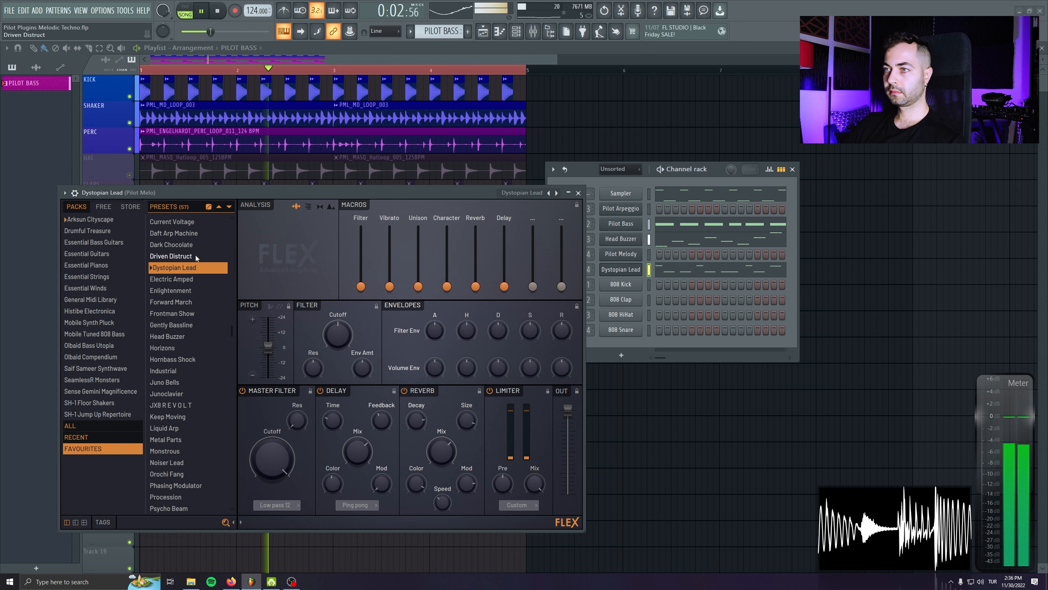
pyautogui.click(196, 258)
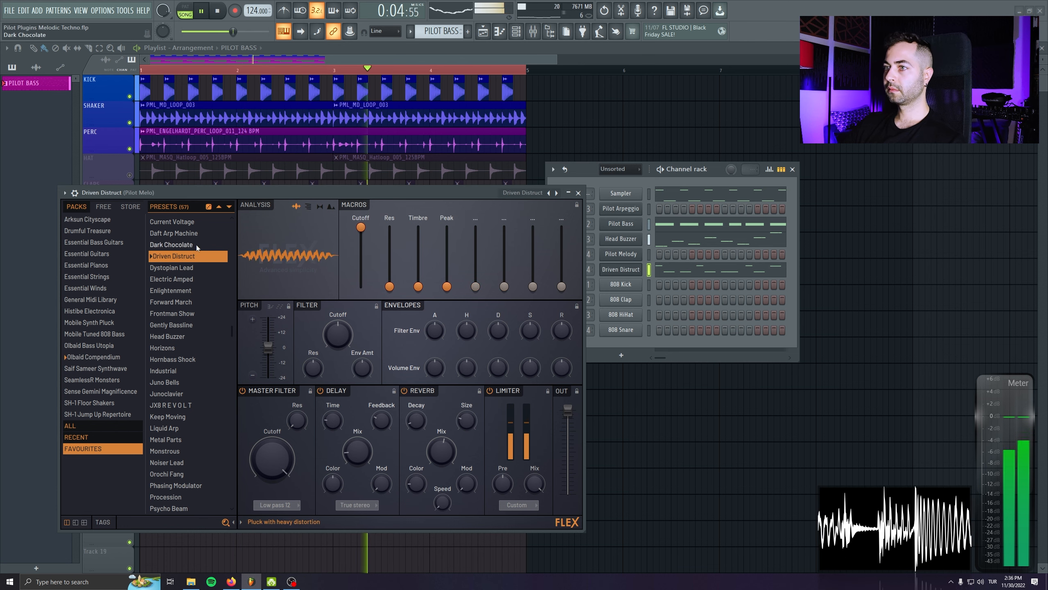
pyautogui.click(191, 244)
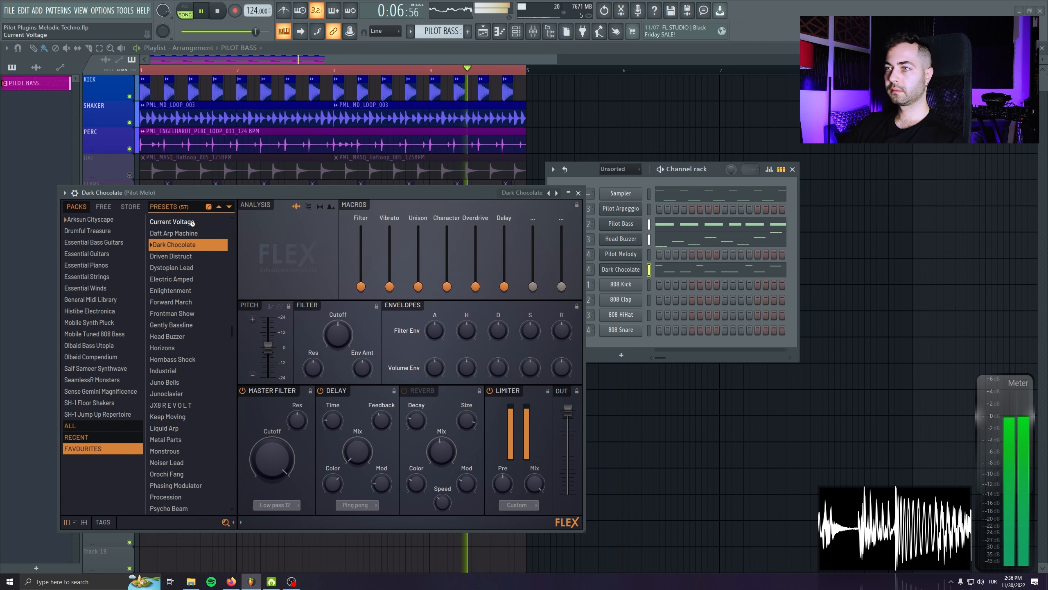
pyautogui.click(192, 222)
pyautogui.scroll(3, 193, 242)
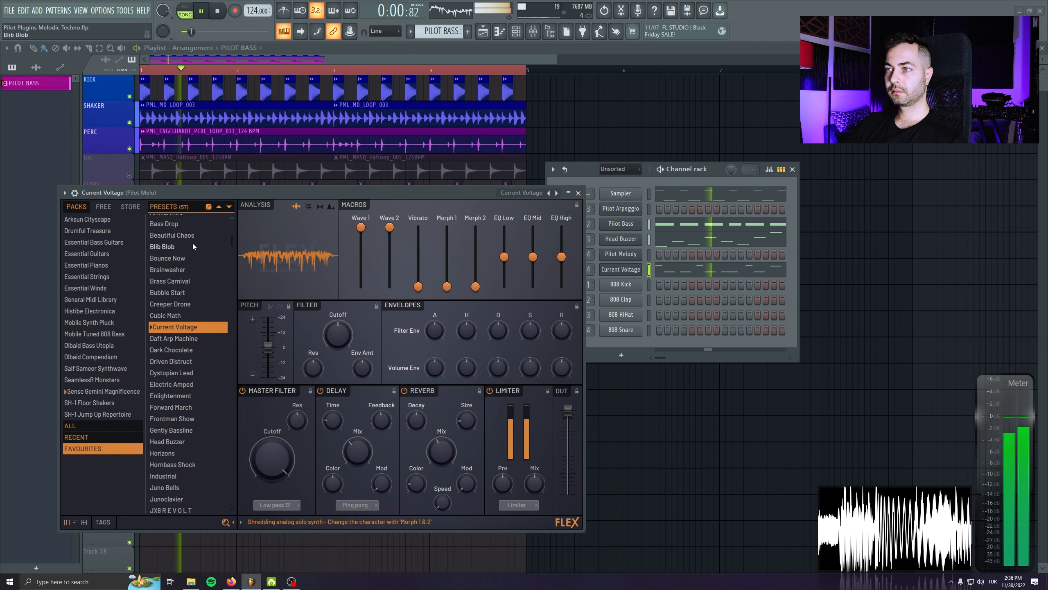
pyautogui.click(189, 227)
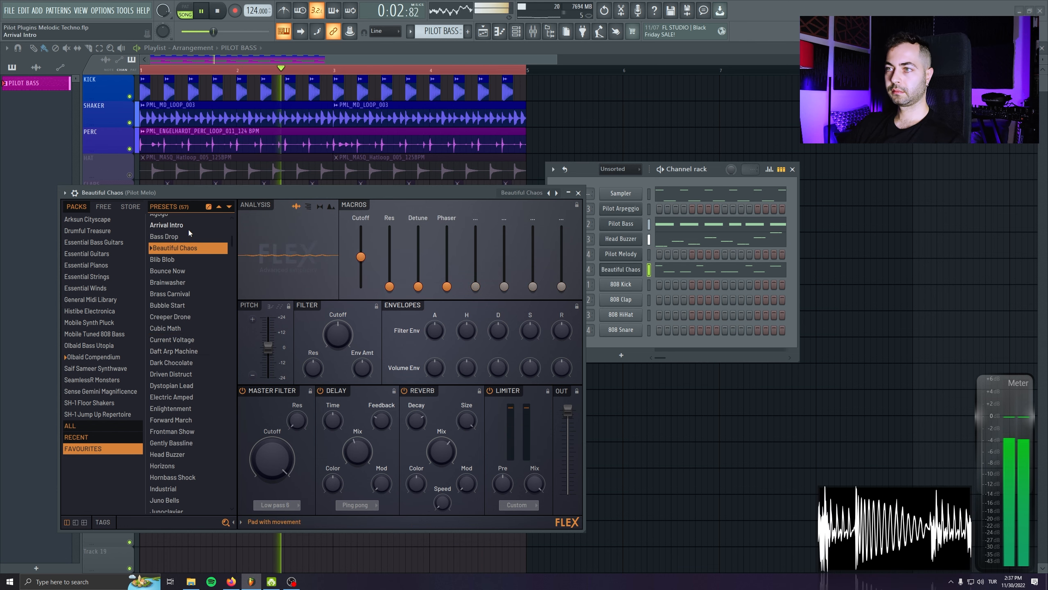
pyautogui.scroll(1, 189, 241)
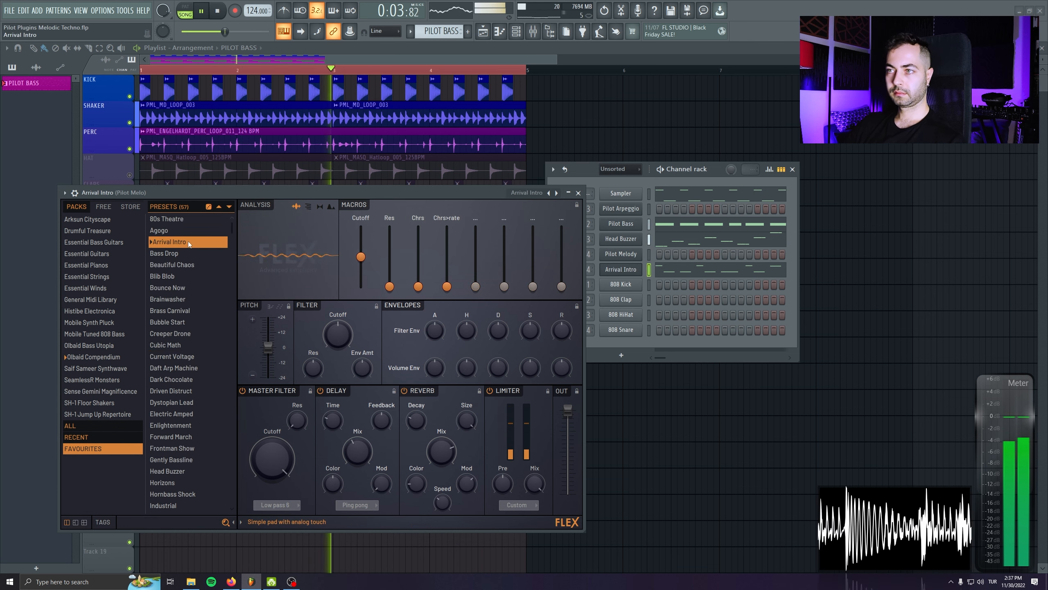
# Step: Audition Bounce Now, Brainwasher and Brass Carnival, and load the Bubble Start preset for the melody
pyautogui.click(185, 273)
pyautogui.click(185, 289)
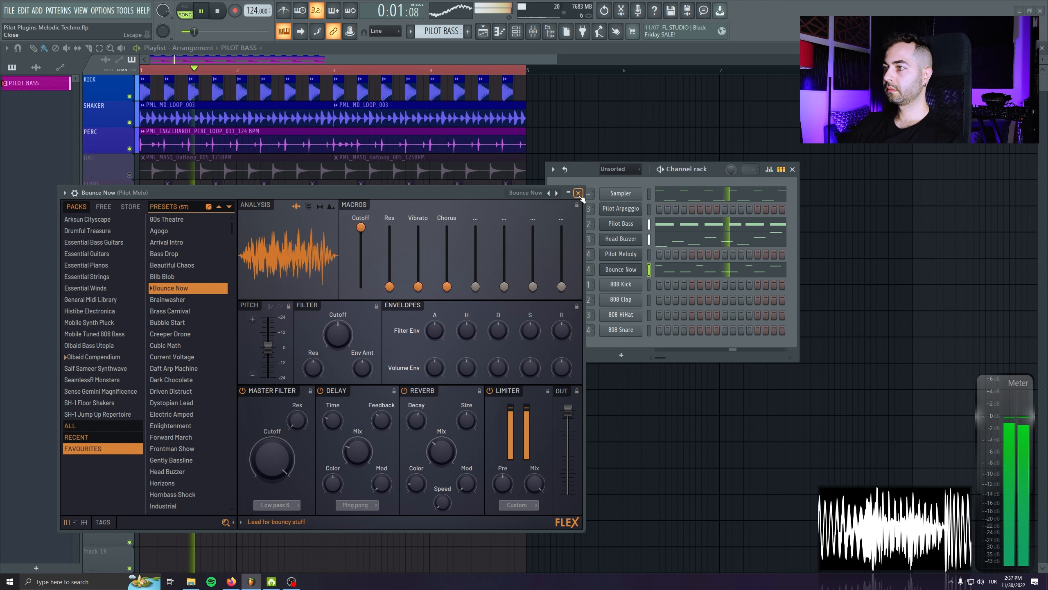
pyautogui.click(189, 299)
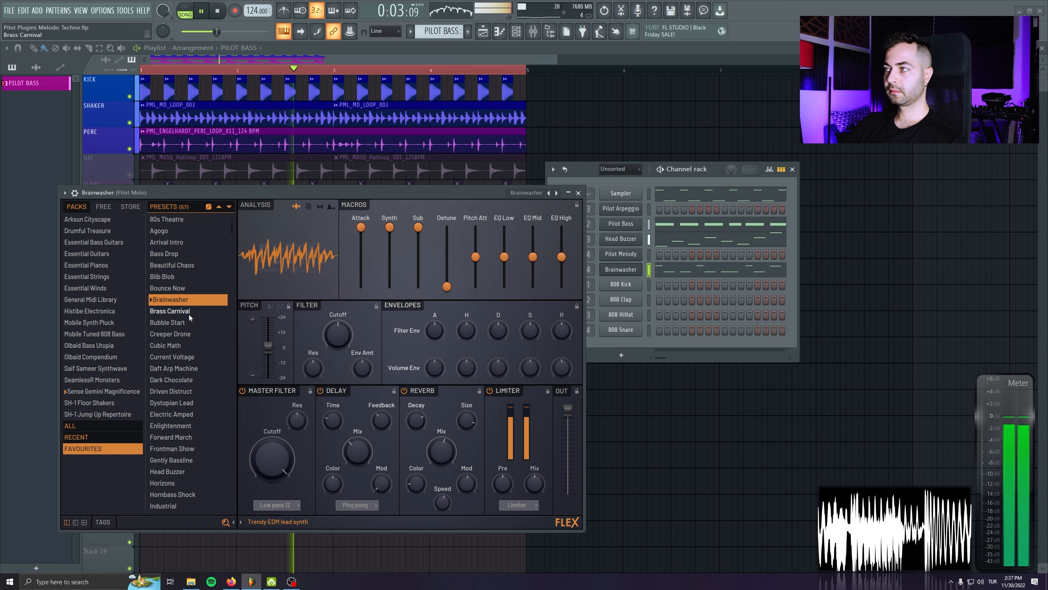
pyautogui.click(189, 312)
pyautogui.click(189, 324)
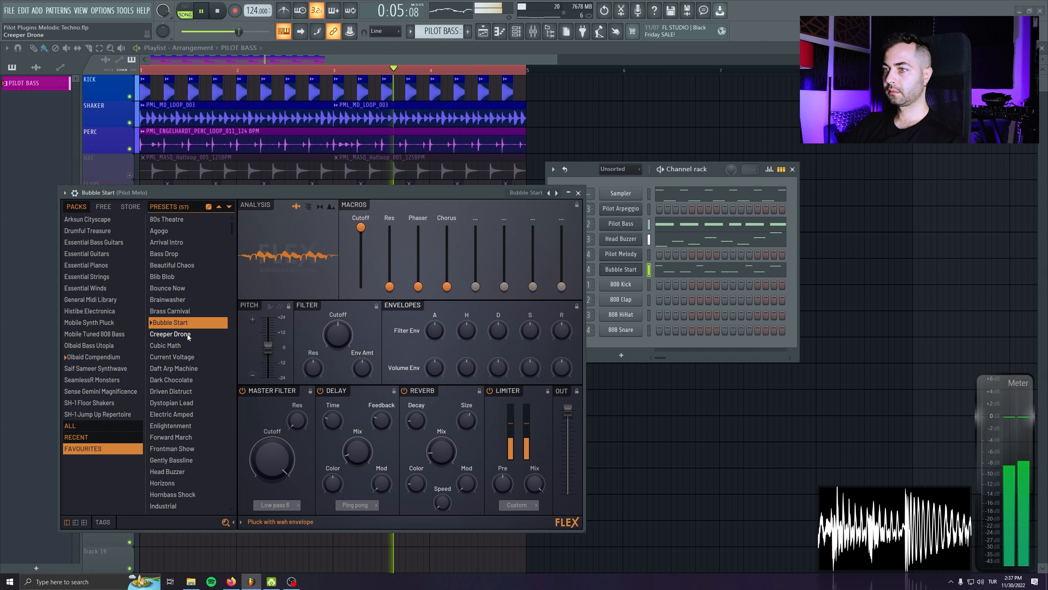
# Step: Open Fruity Blood Overdrive on the Pilot Melo mixer track and adjust it with the track soloed
pyautogui.click(543, 35)
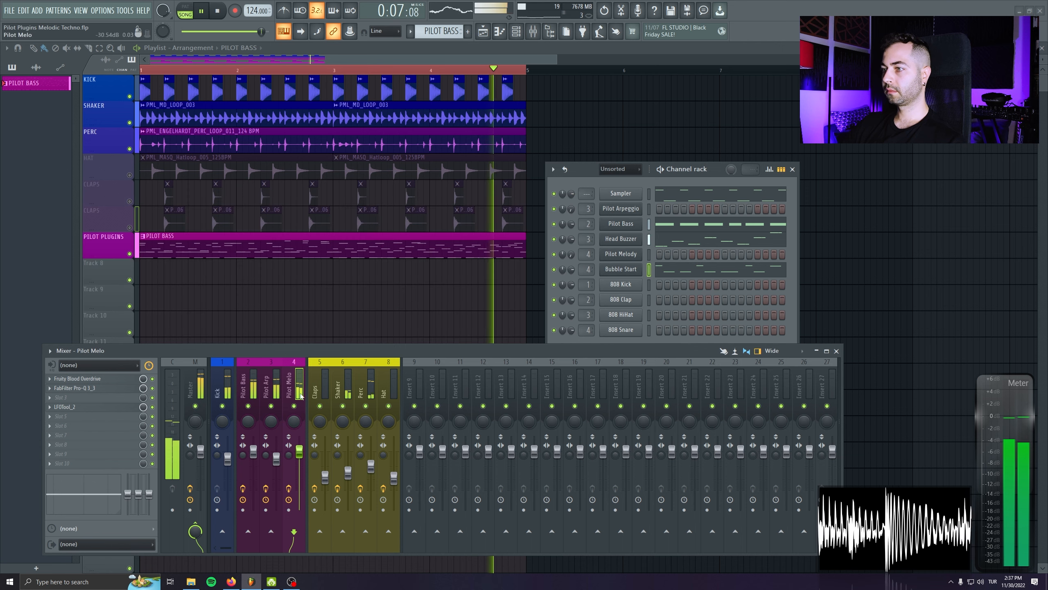
pyautogui.click(99, 378)
pyautogui.moveTo(221, 179); pyautogui.dragTo(241, 157)
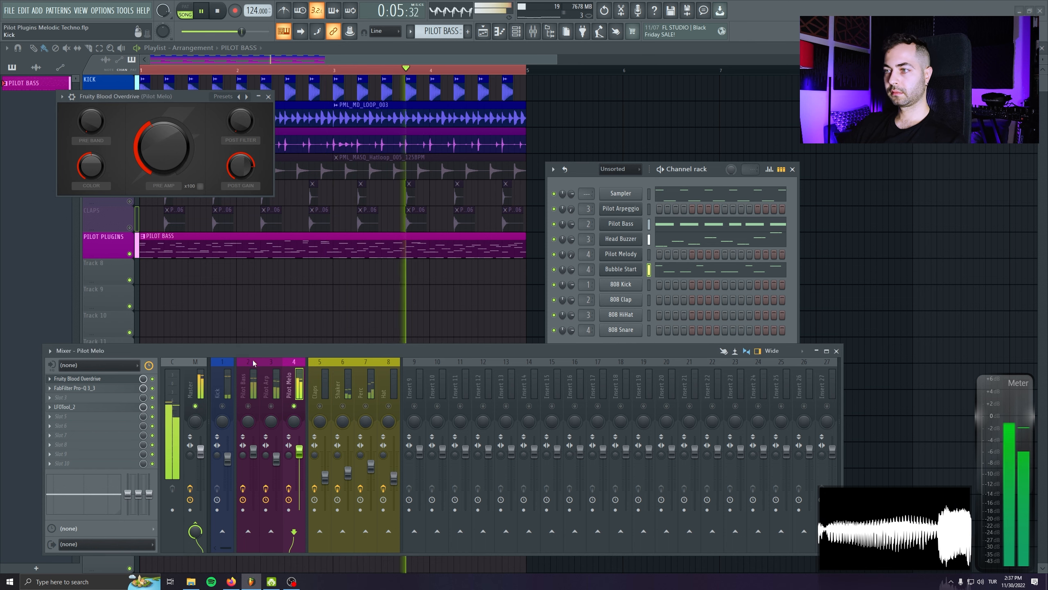
# Step: Restore the other mixer tracks from solo, lower Pilot Arp slightly, and set Pilot Melo's volume to 88%
pyautogui.click(270, 406)
pyautogui.moveTo(276, 459); pyautogui.dragTo(304, 451)
pyautogui.rightClick(294, 406)
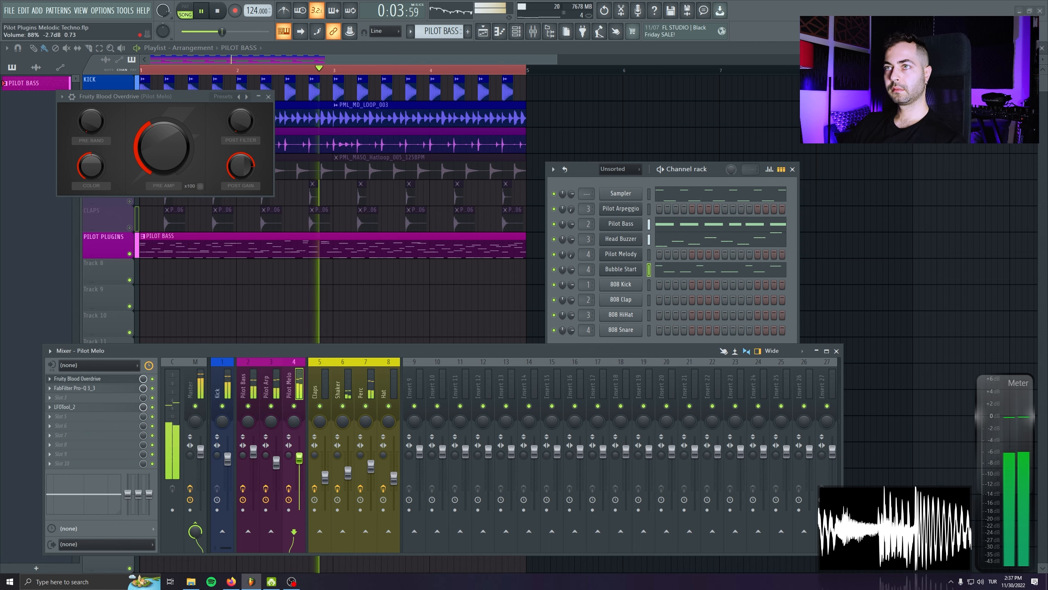
# Step: Leave the Bubble Start piano roll with its transposition undone and set FLEX's Cutoff macro to 64%
pyautogui.click(684, 272)
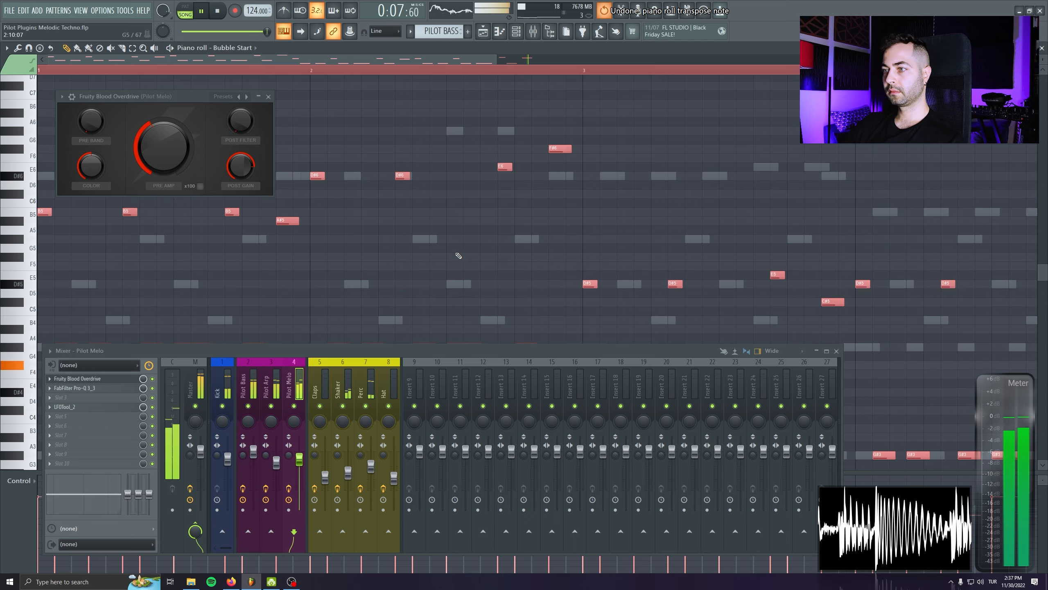
pyautogui.press('Escape')
pyautogui.click(619, 270)
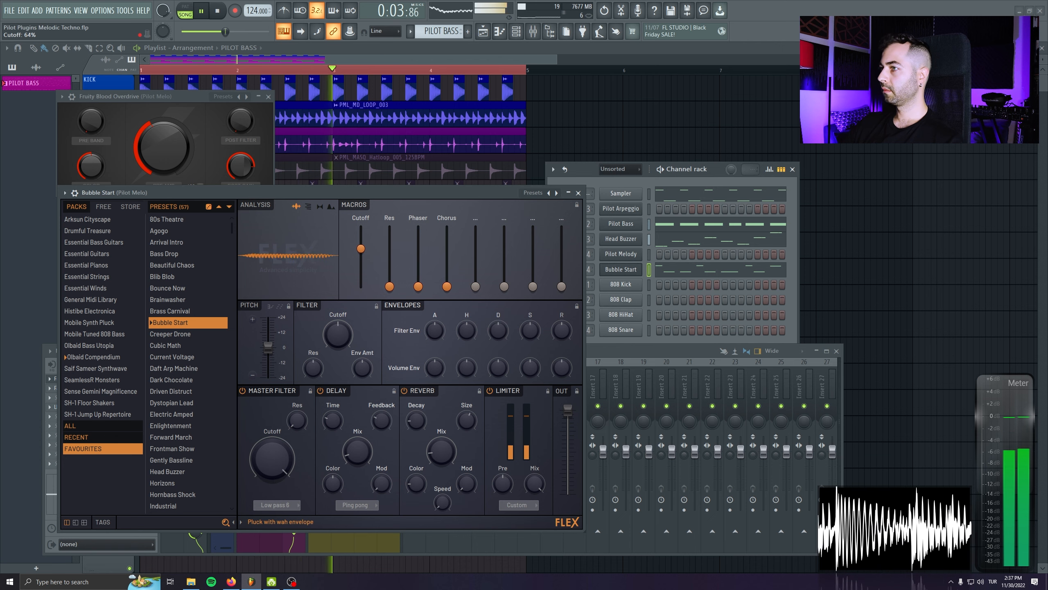
pyautogui.click(578, 192)
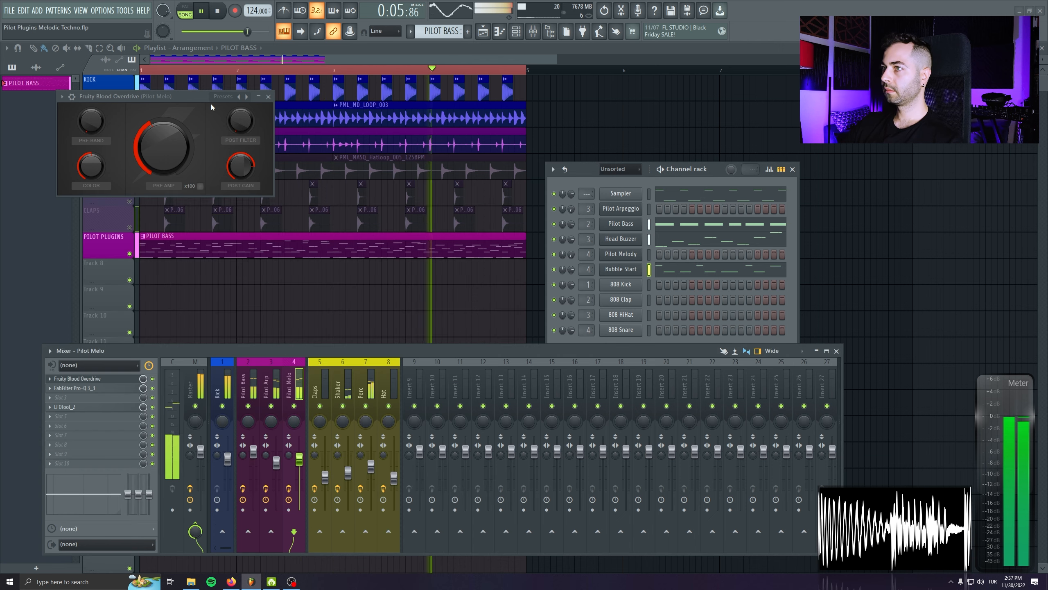
# Step: Close Fruity Blood Overdrive and unmute the Hat and both Claps tracks to play with full drums
pyautogui.click(269, 96)
pyautogui.press('F6')
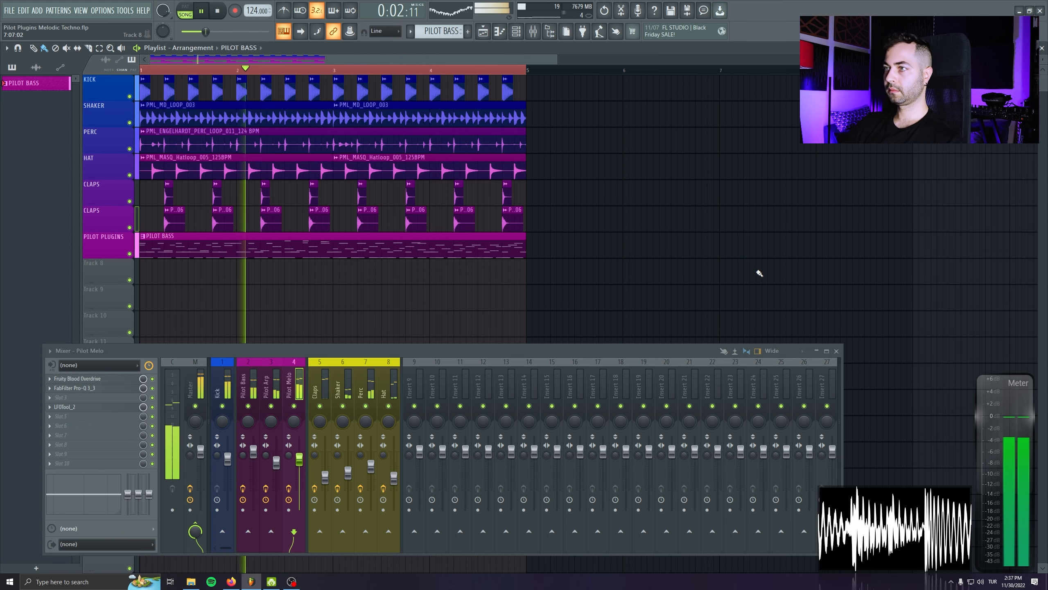
pyautogui.scroll(-1, 657, 261)
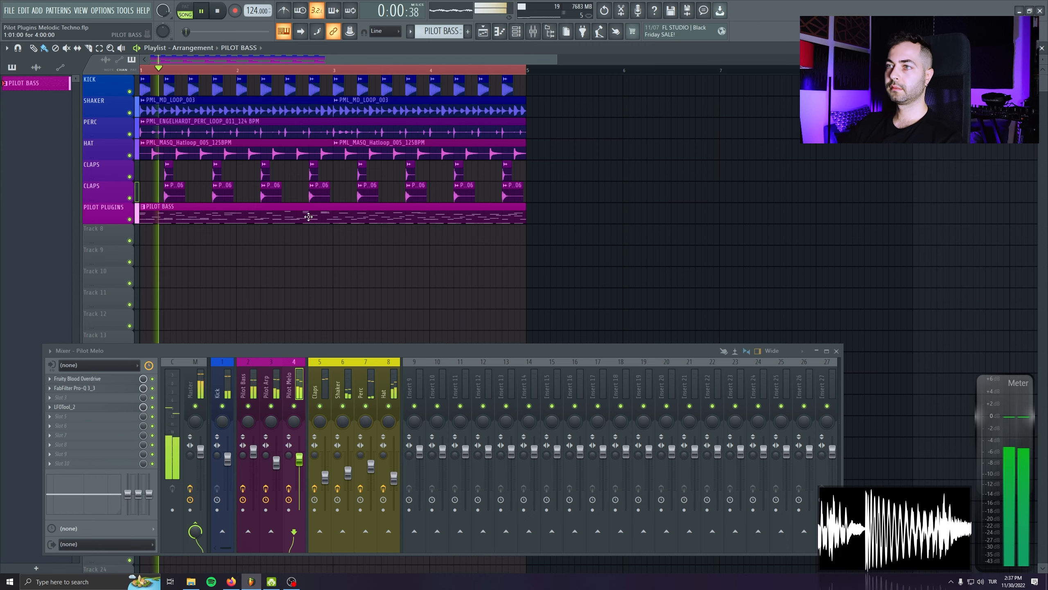
pyautogui.press('F6')
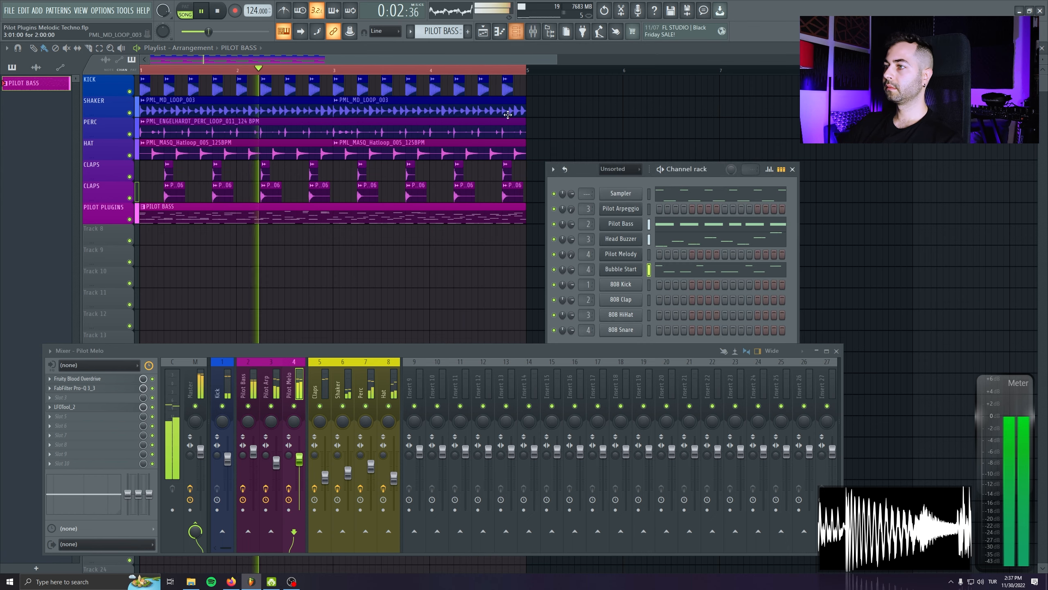
# Step: Inspect the Pilot Bass and Pilot Arpeggio instruments, hiding the mixer and repositioning the plugin windows for a clear view
pyautogui.click(620, 224)
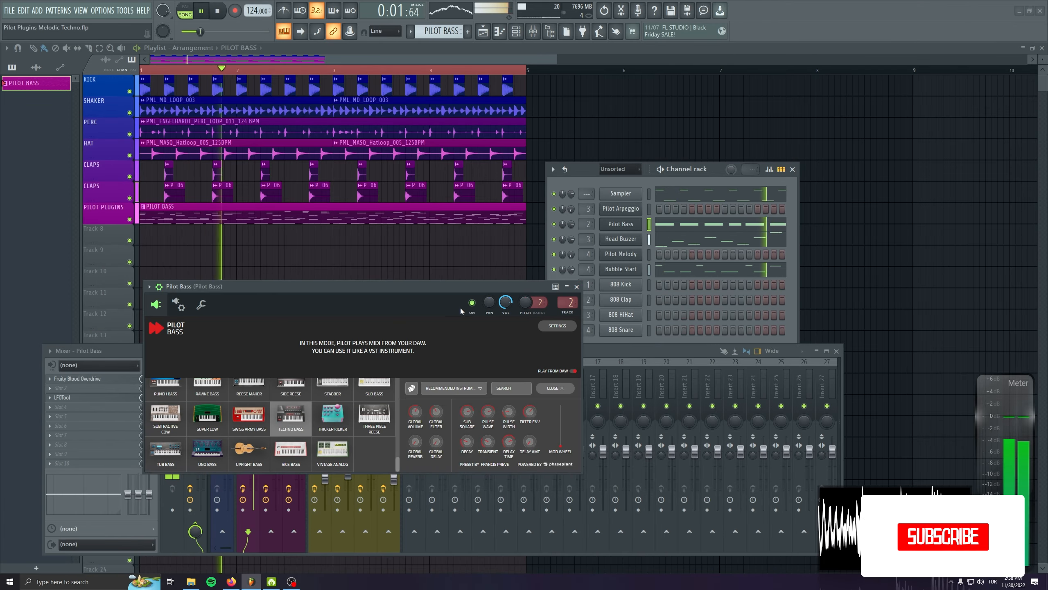
pyautogui.moveTo(444, 287); pyautogui.dragTo(444, 241)
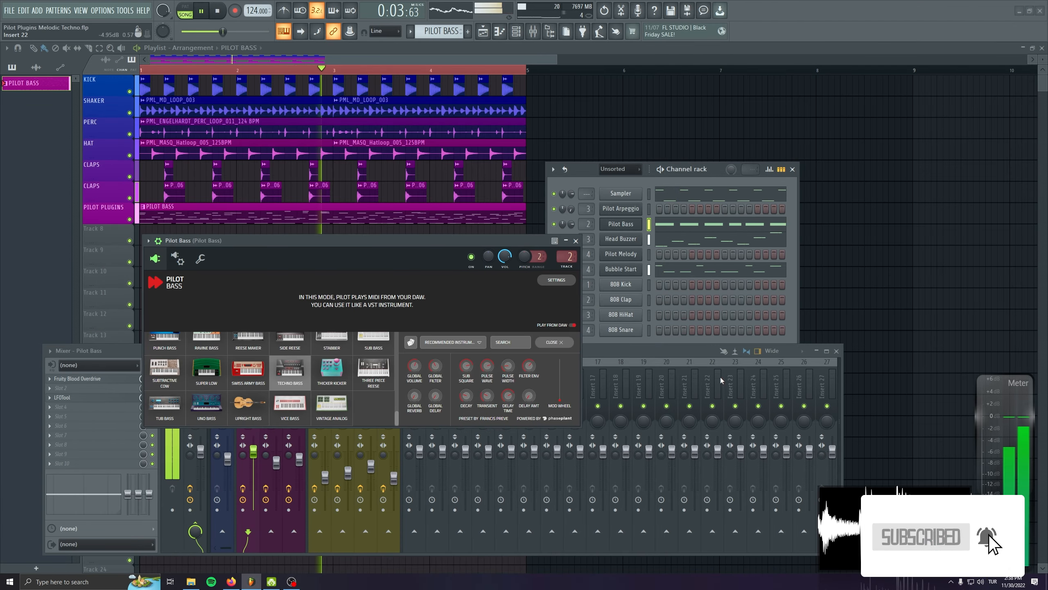
pyautogui.press('F9')
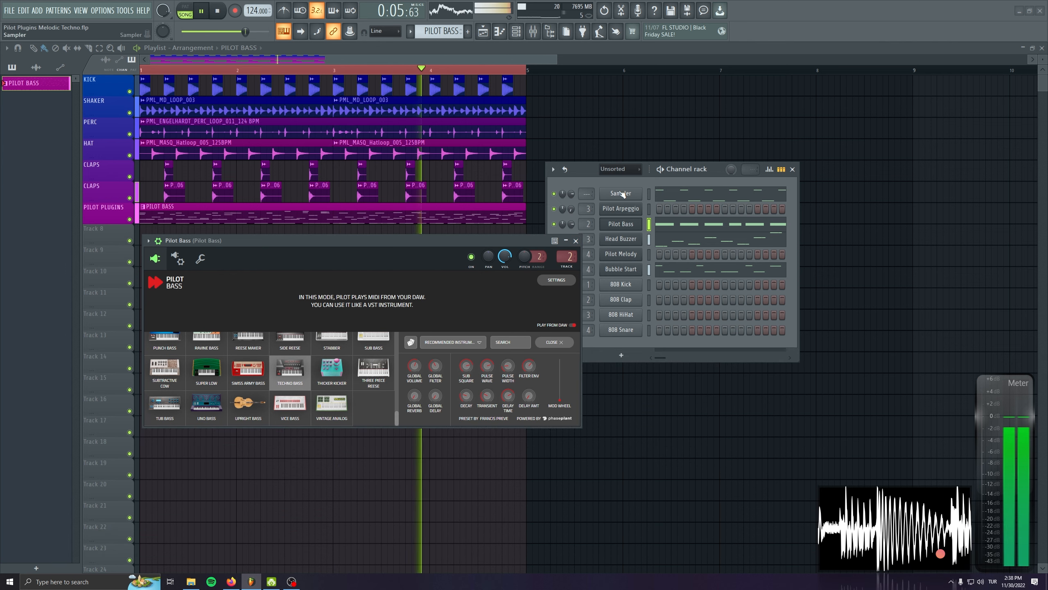
pyautogui.click(621, 208)
pyautogui.moveTo(328, 349); pyautogui.dragTo(452, 236)
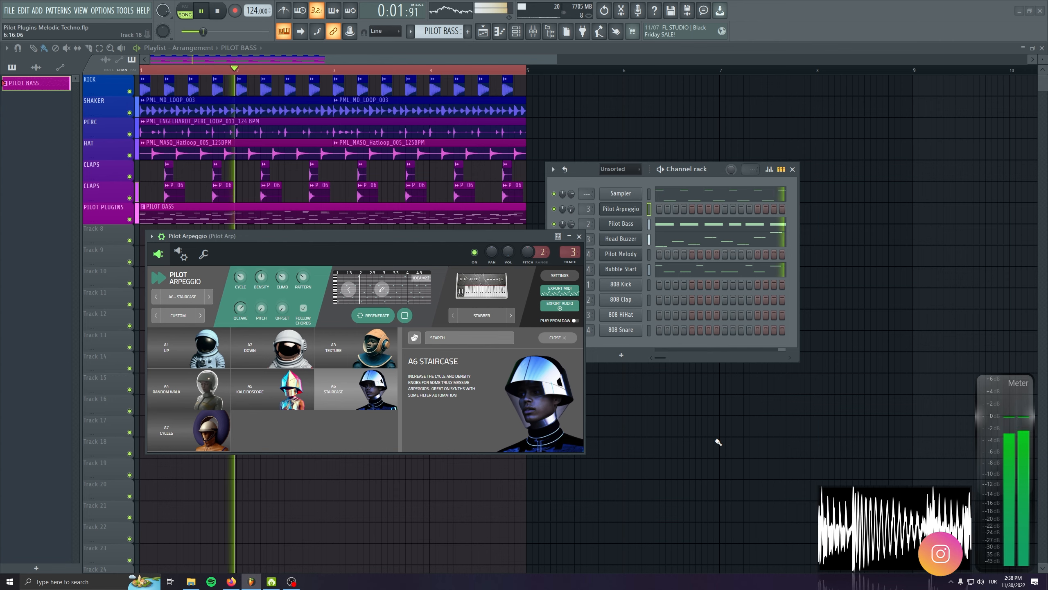
# Step: Show the mixer, lower the Pilot Melo fader almost fully, and bring Head Buzzer's Filter macro down to its minimum
pyautogui.click(532, 31)
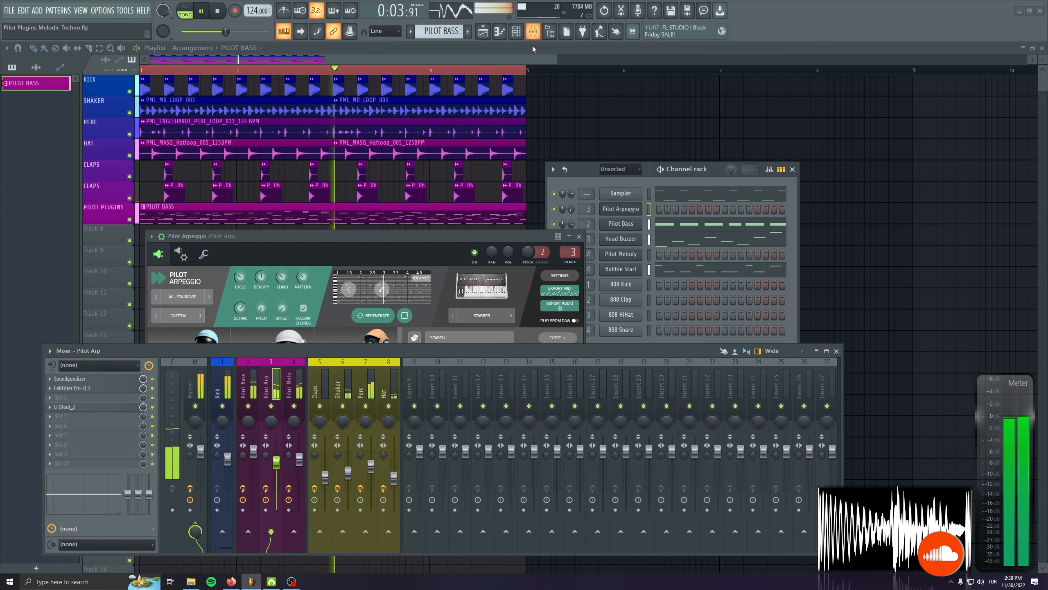
pyautogui.moveTo(301, 465); pyautogui.dragTo(301, 473)
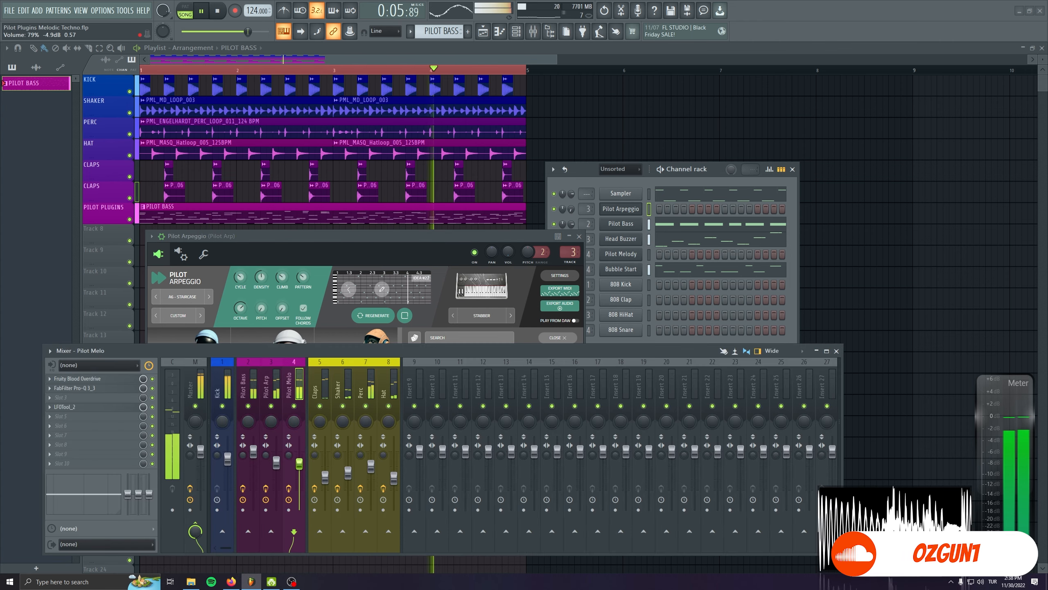
pyautogui.click(621, 238)
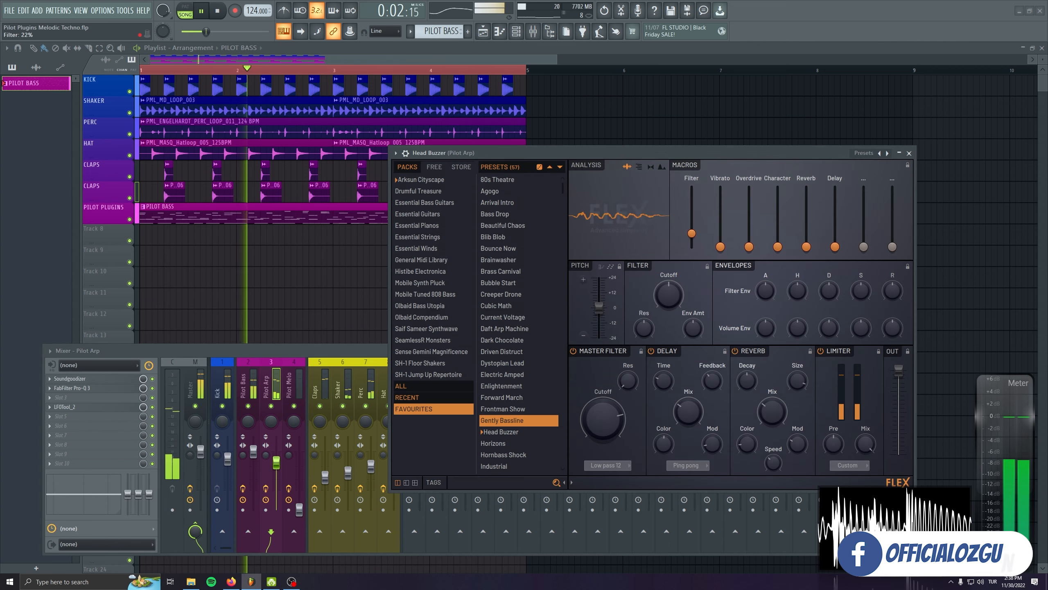
pyautogui.moveTo(692, 233); pyautogui.dragTo(692, 244)
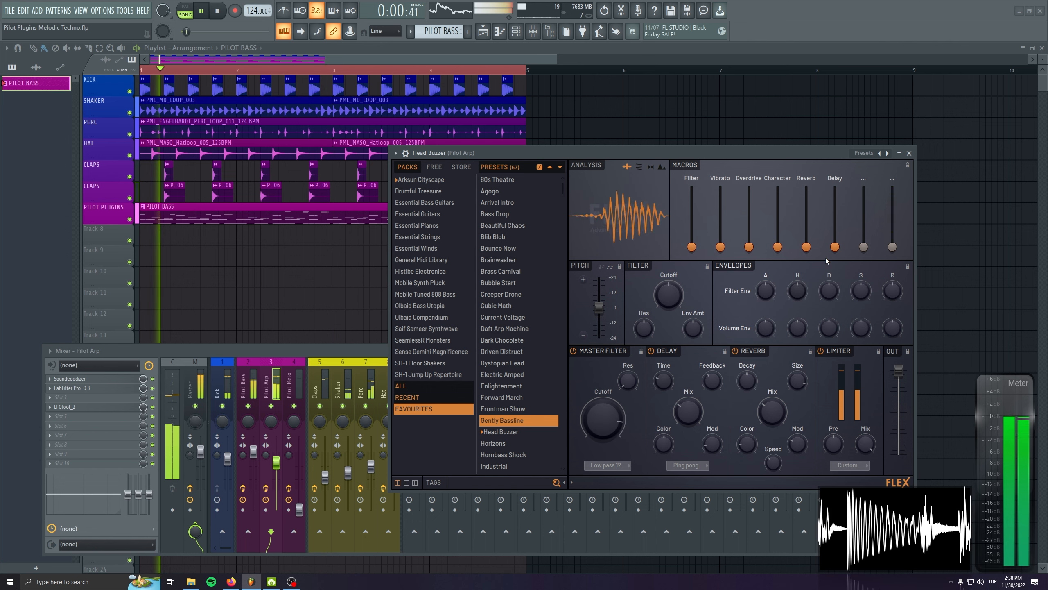
pyautogui.press('Escape')
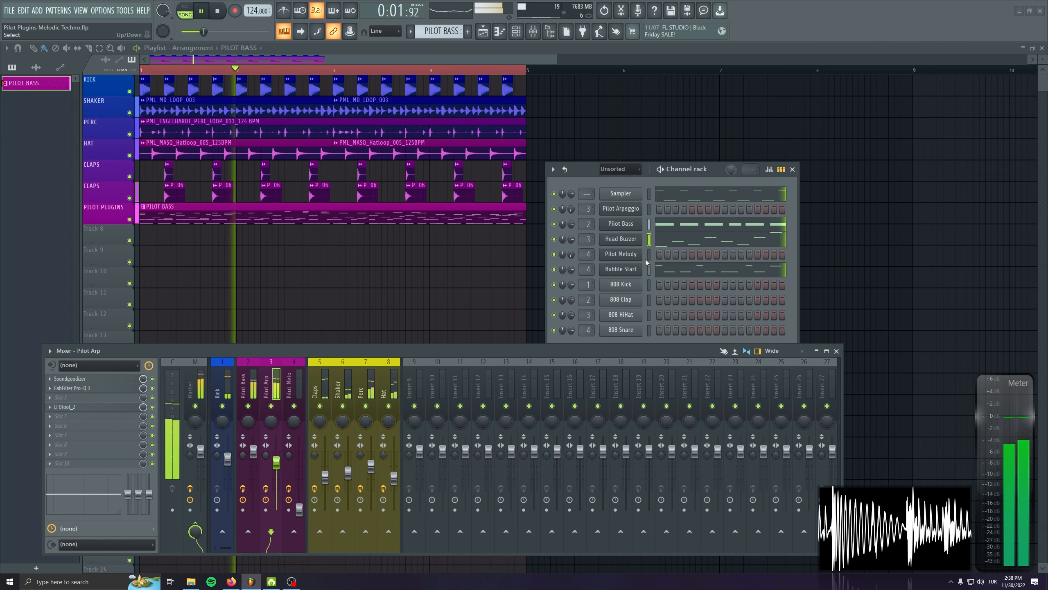
# Step: Set Pilot Bass's Decay to 0.2928, close the instrument, and set the channel rack's main swing to 20%
pyautogui.click(628, 226)
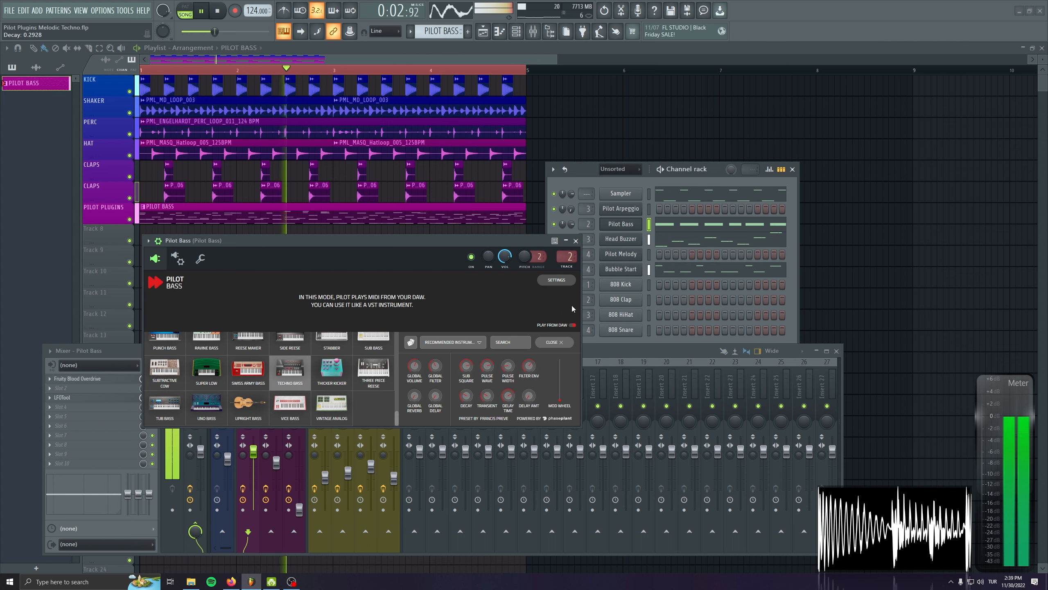
pyautogui.click(575, 241)
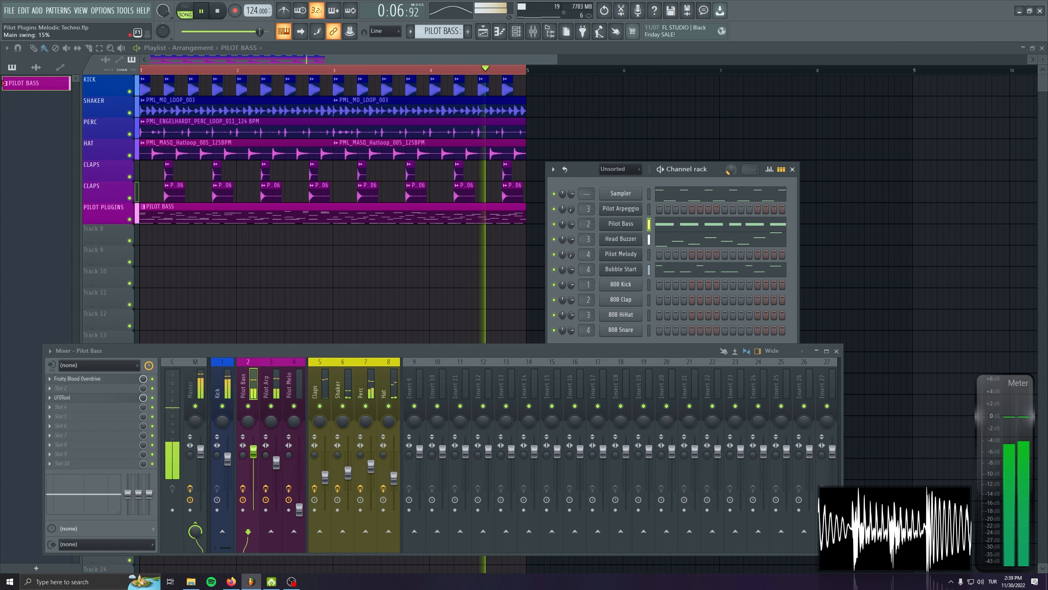
pyautogui.scroll(-4, 163, 31)
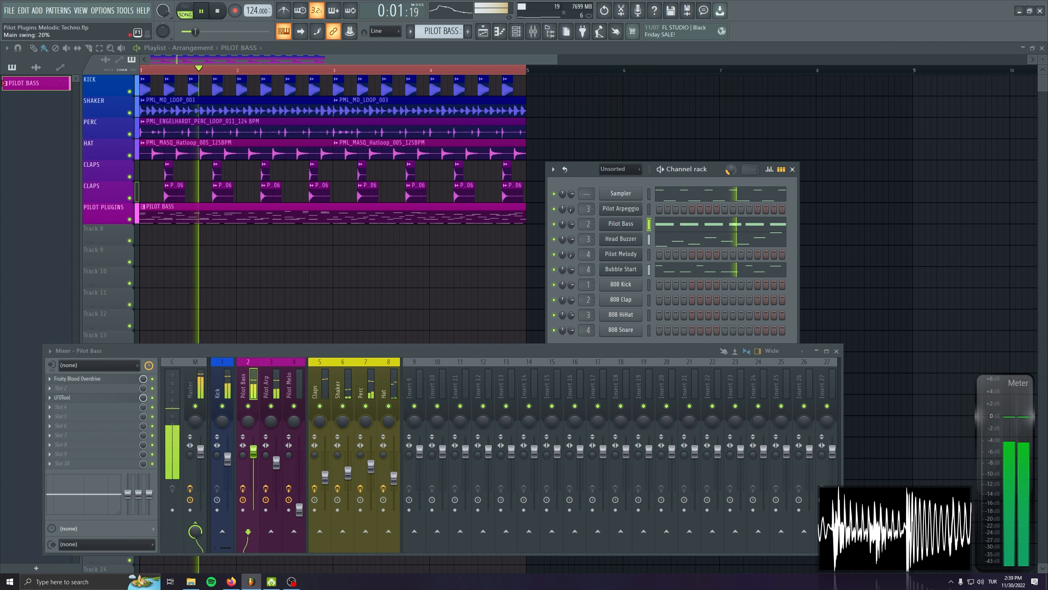